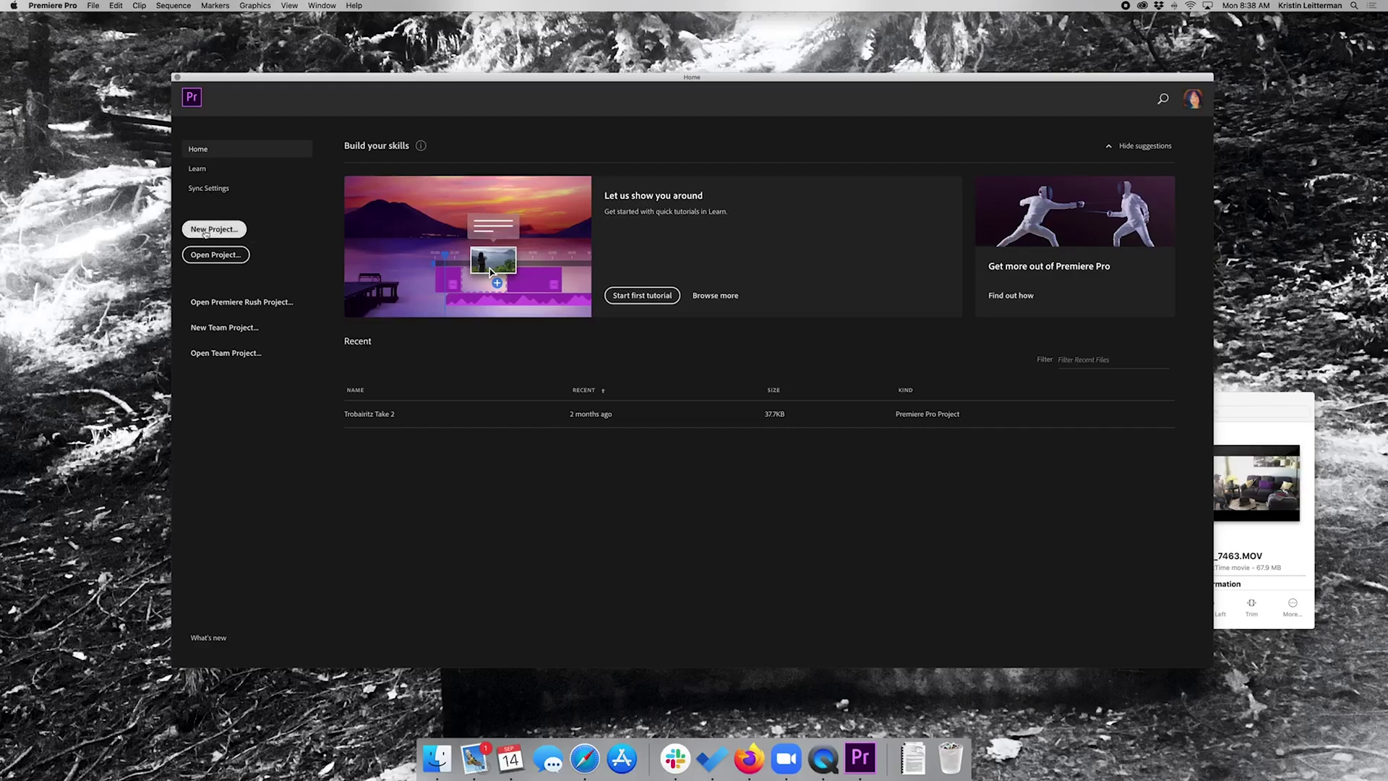
Create a new project named TEST in the Movies folder and open it in the Editing workspace
left_click(212, 230)
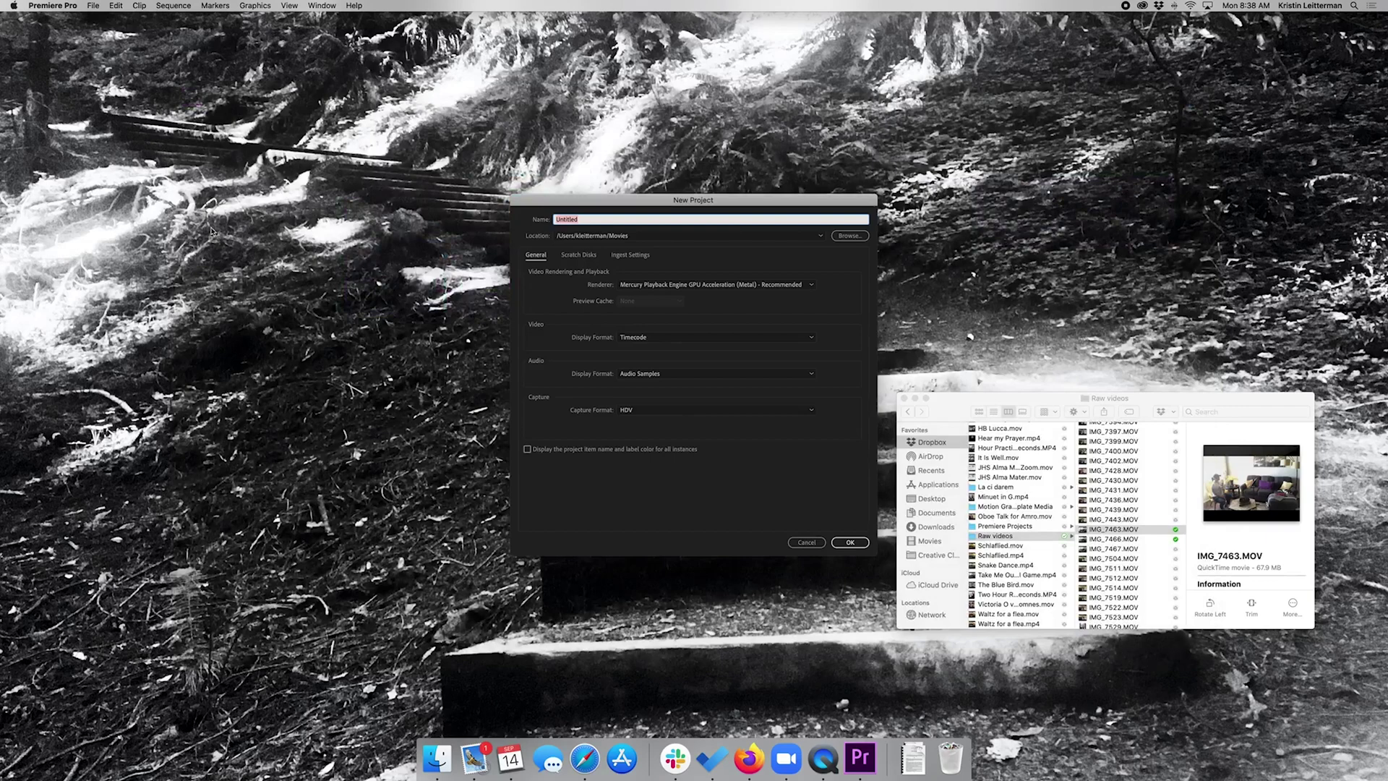
type("TEST")
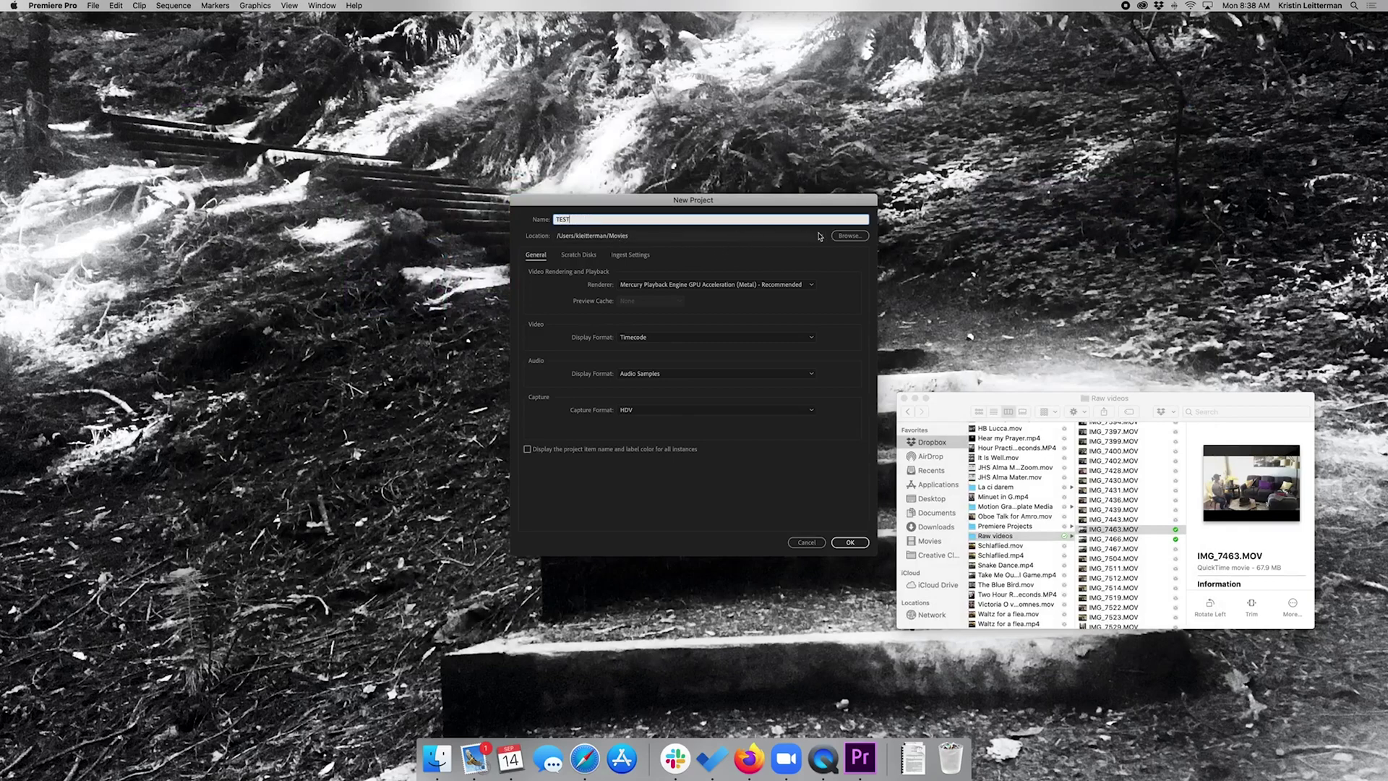
left_click(849, 237)
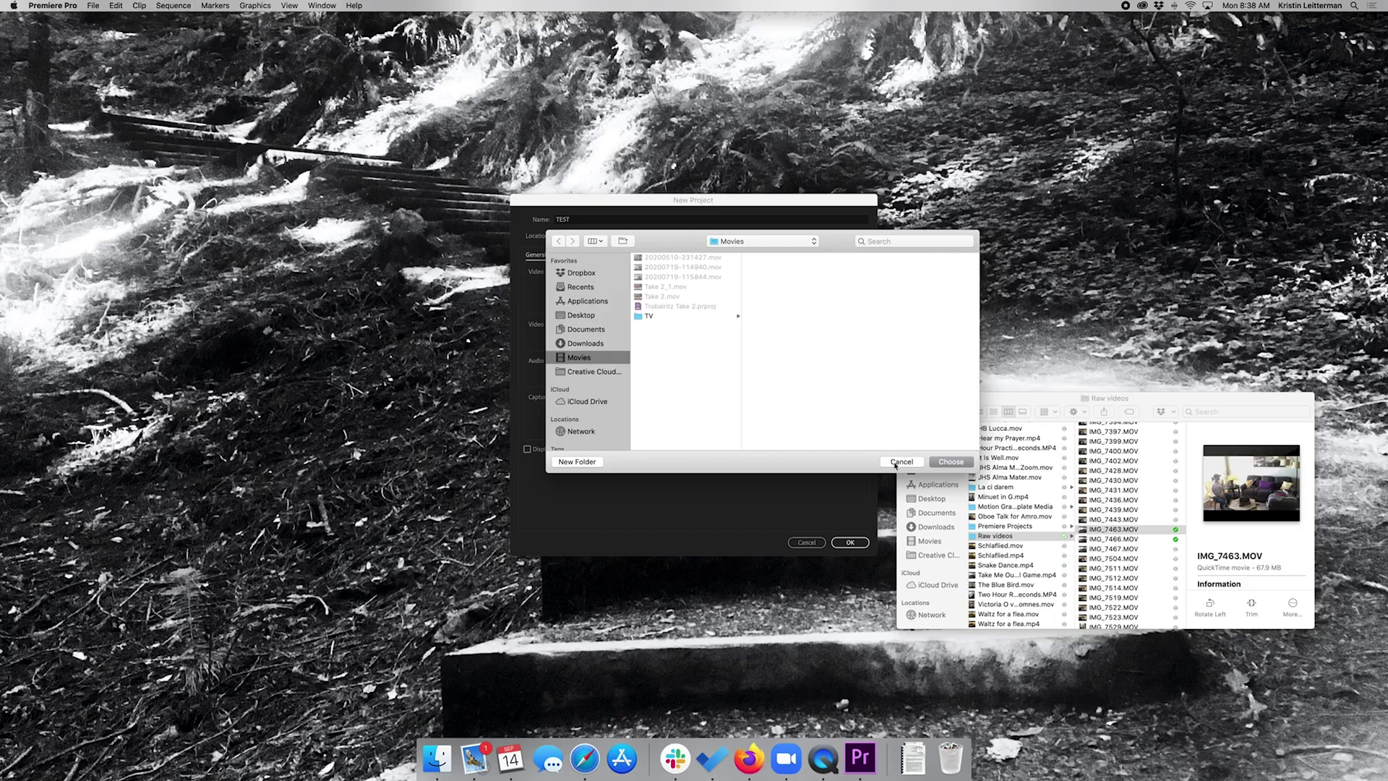
left_click(901, 463)
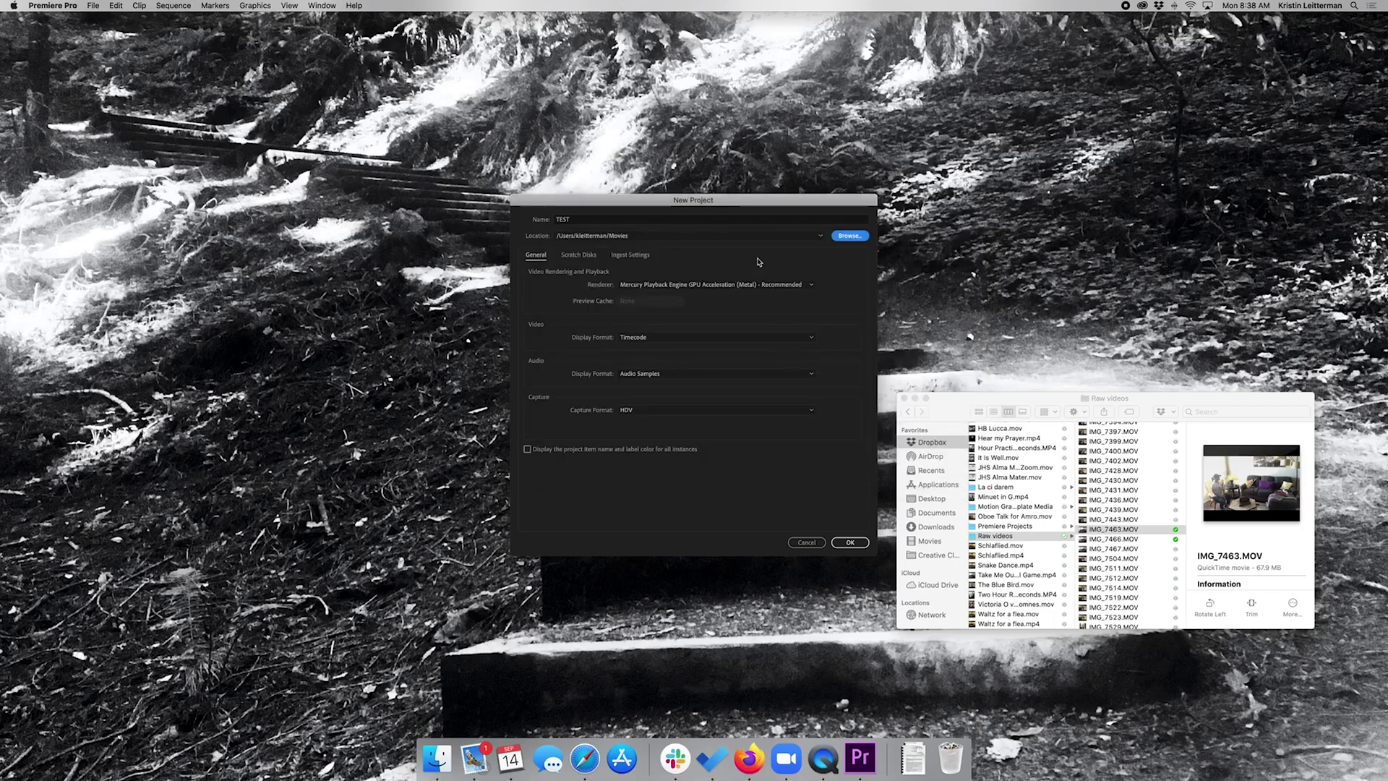
left_click(858, 547)
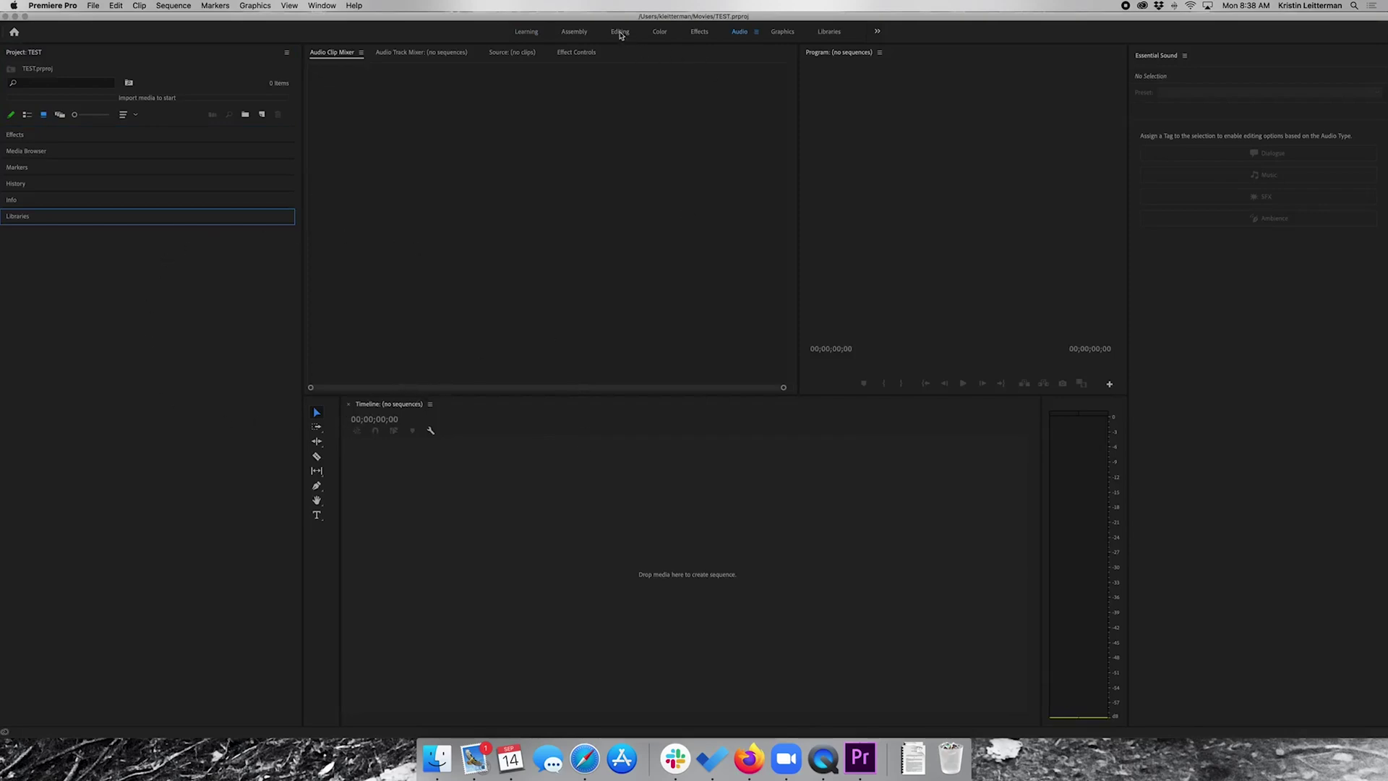
left_click(620, 33)
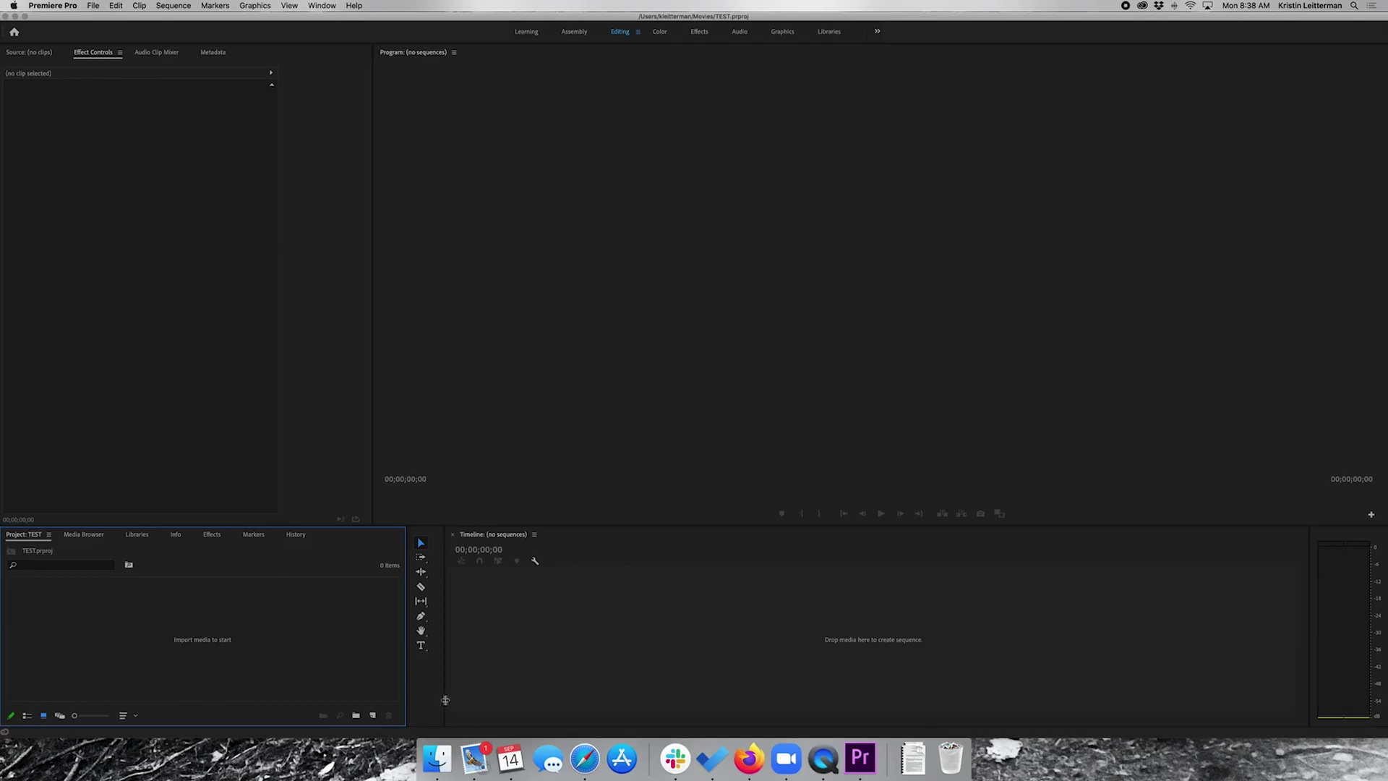
Import IMG_7463.MOV and IMG_7466.MOV from the Raw videos folder in Finder into the project, and close the Finder window
left_click(437, 759)
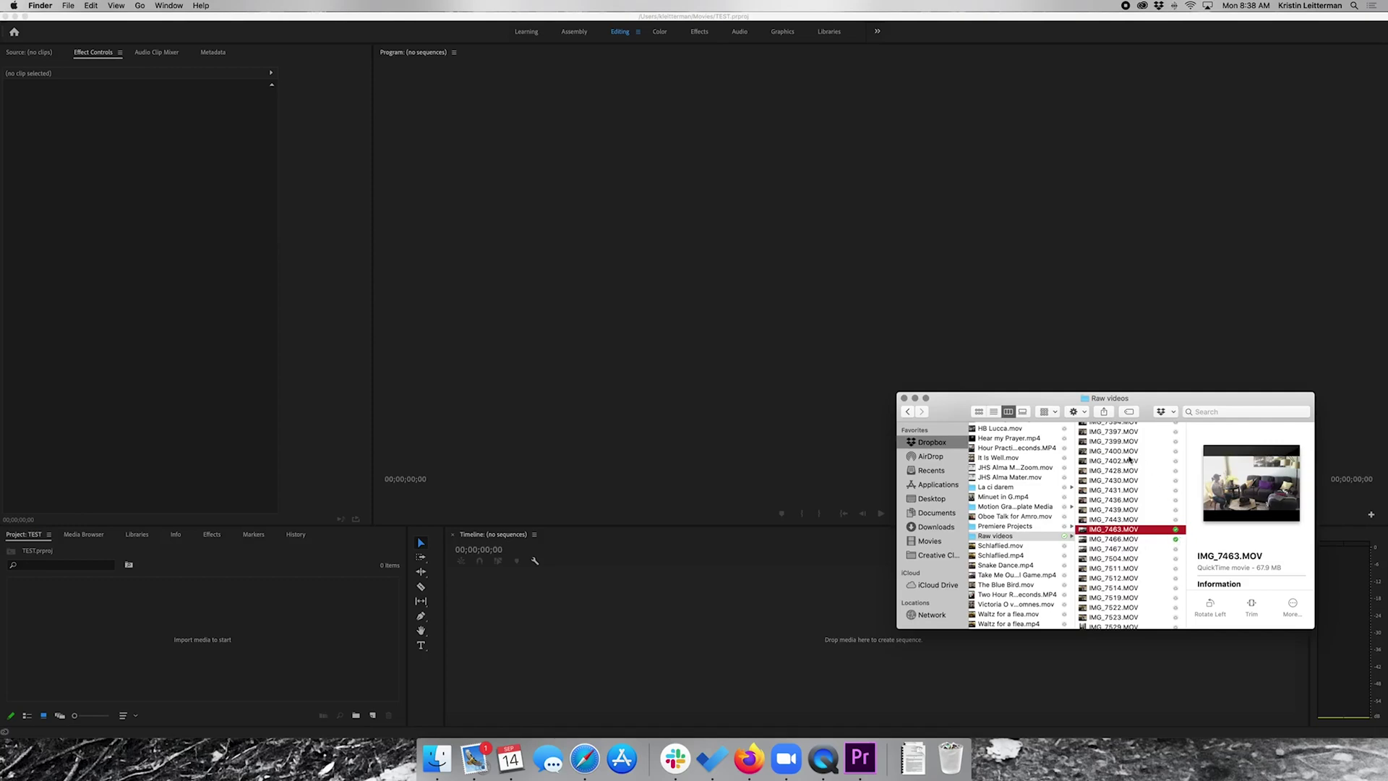
left_click(1182, 539, "shift")
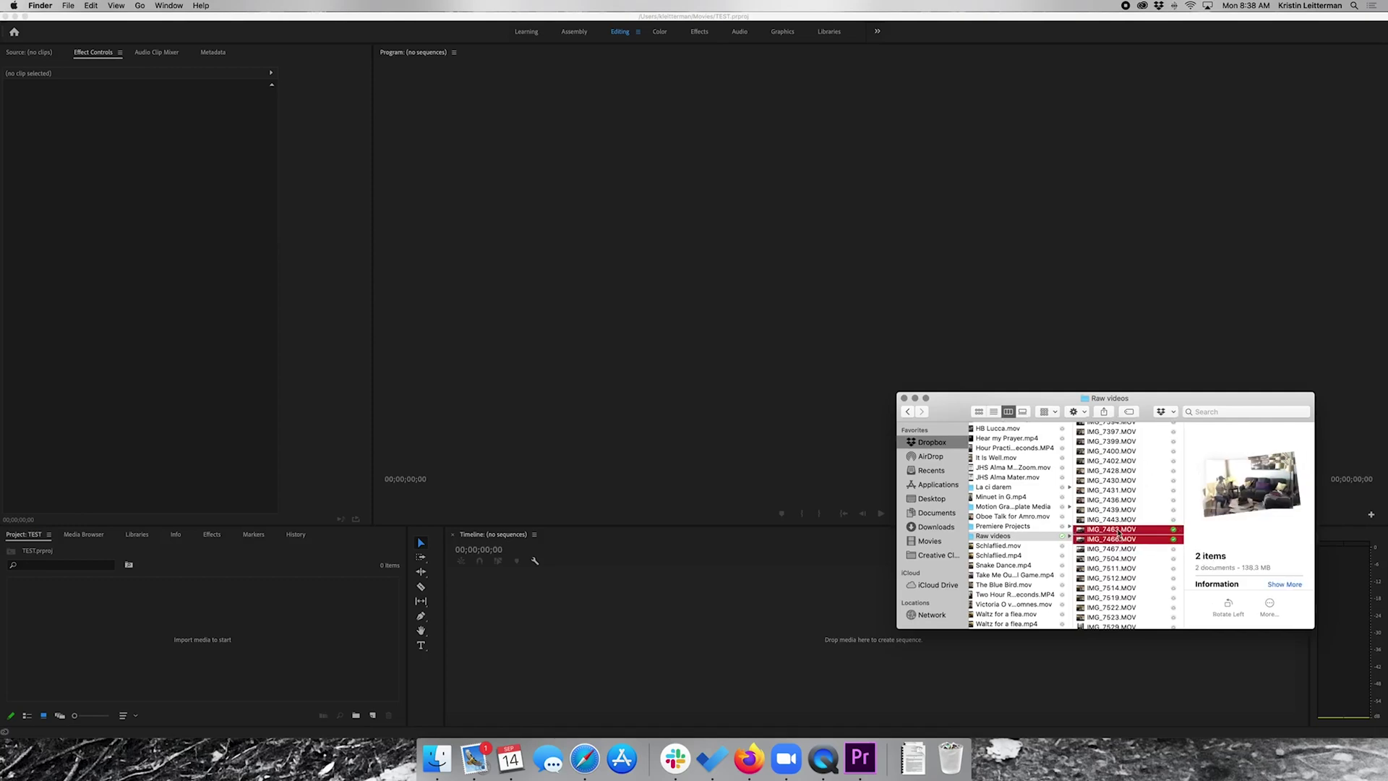
left_click_drag(1119, 535, 235, 639)
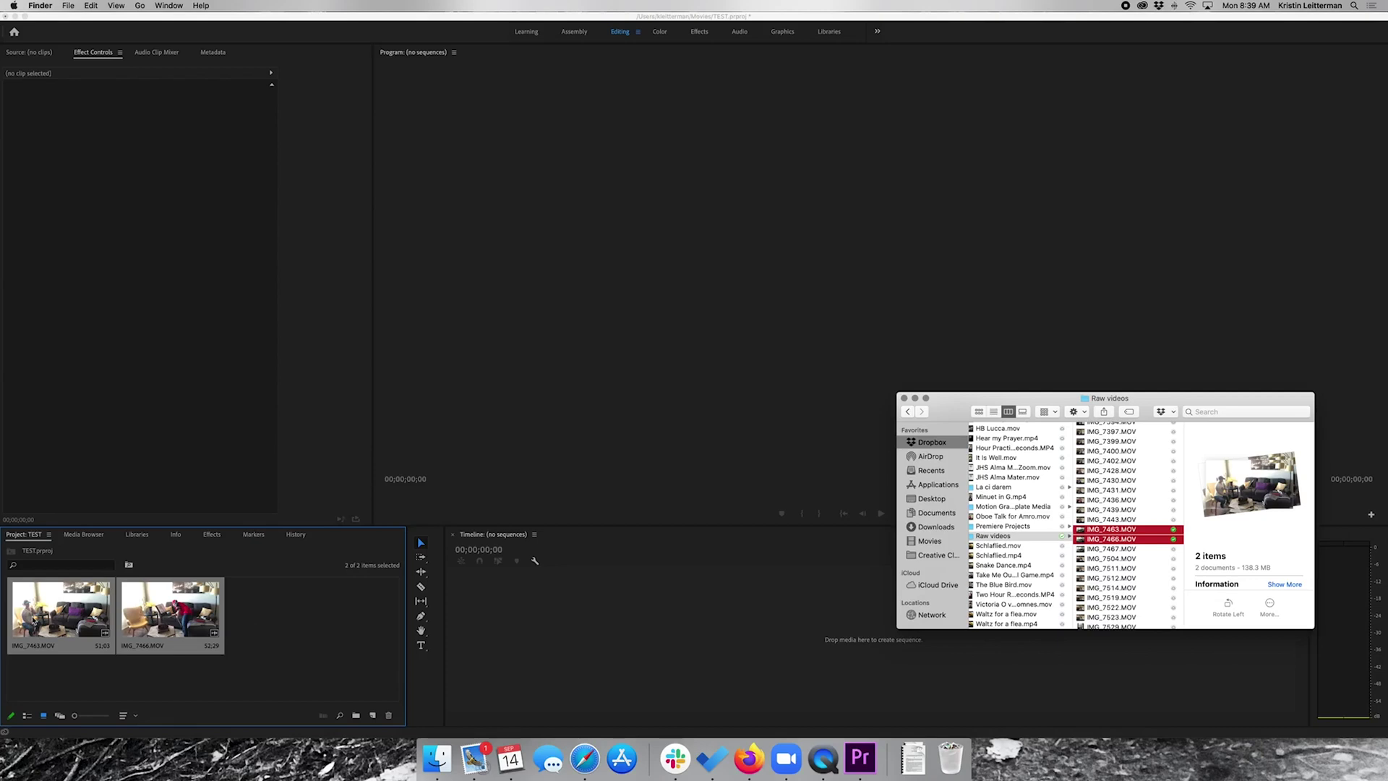
left_click(903, 398)
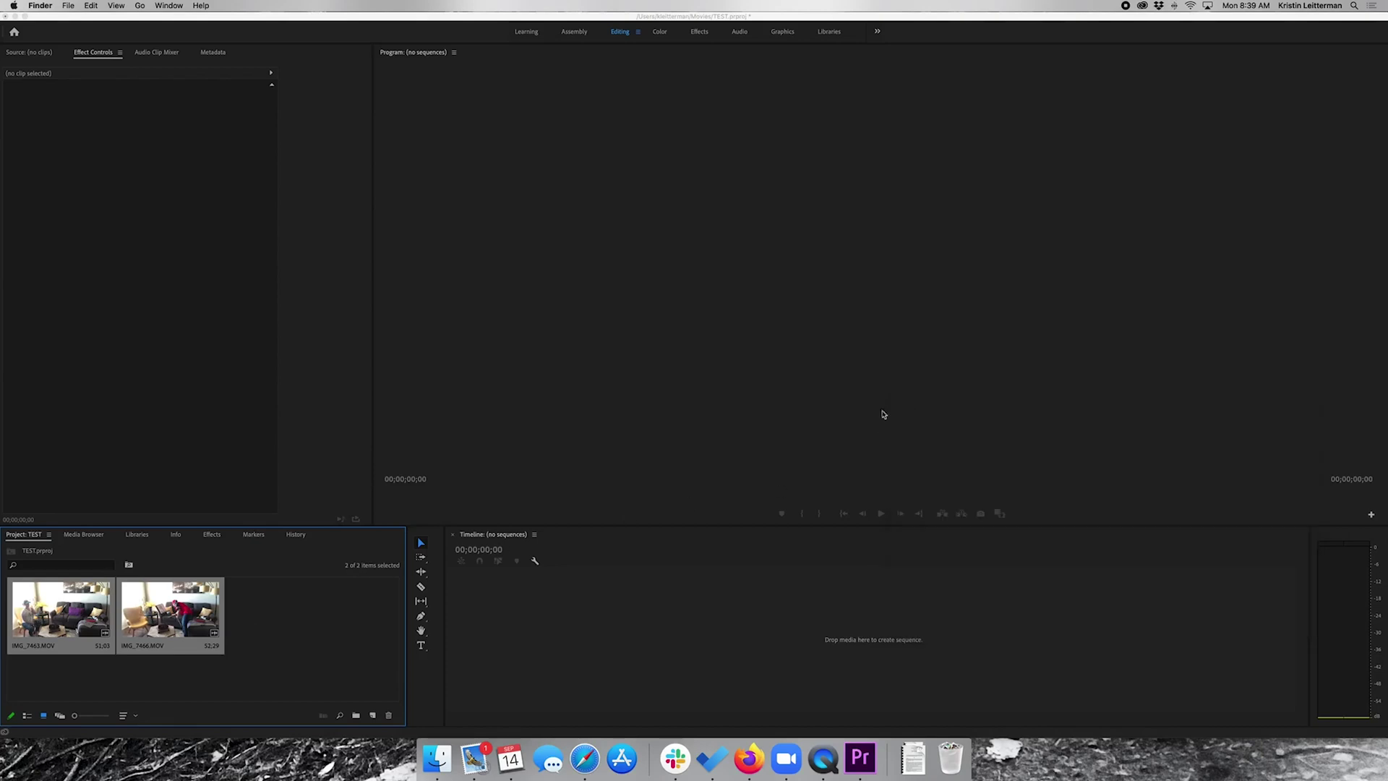
left_click(284, 640)
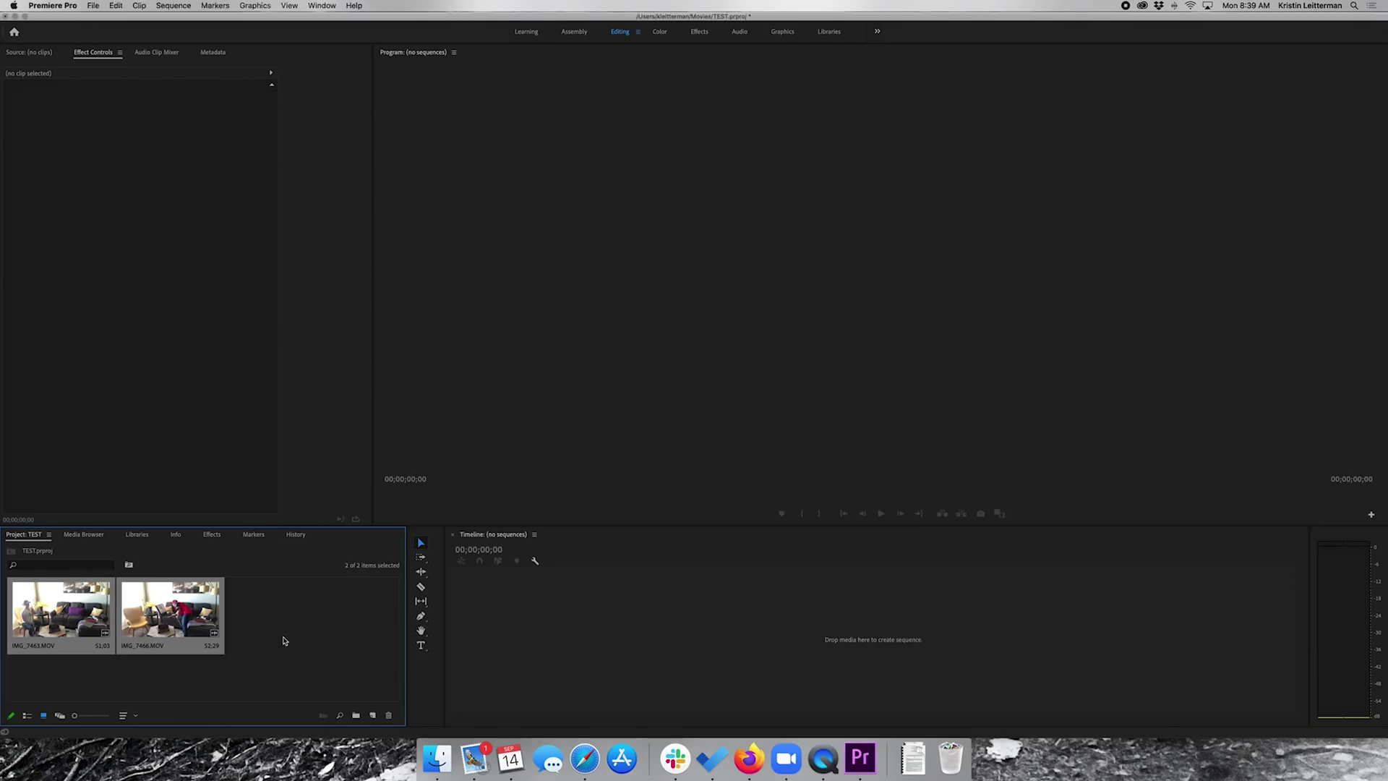
left_click(337, 640)
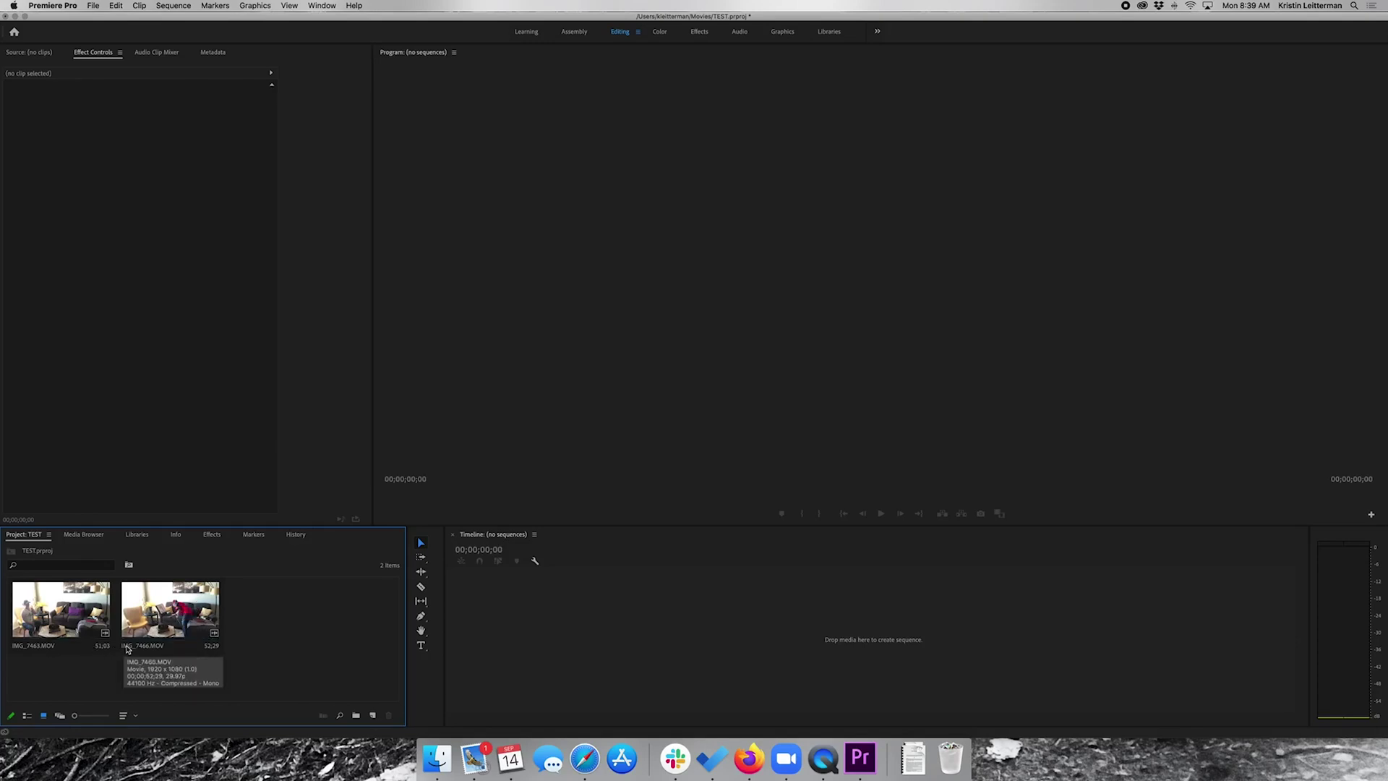
Create a sequence from IMG_7463.MOV and stack IMG_7466.MOV above it on track V2, both starting at the beginning
left_click(29, 606)
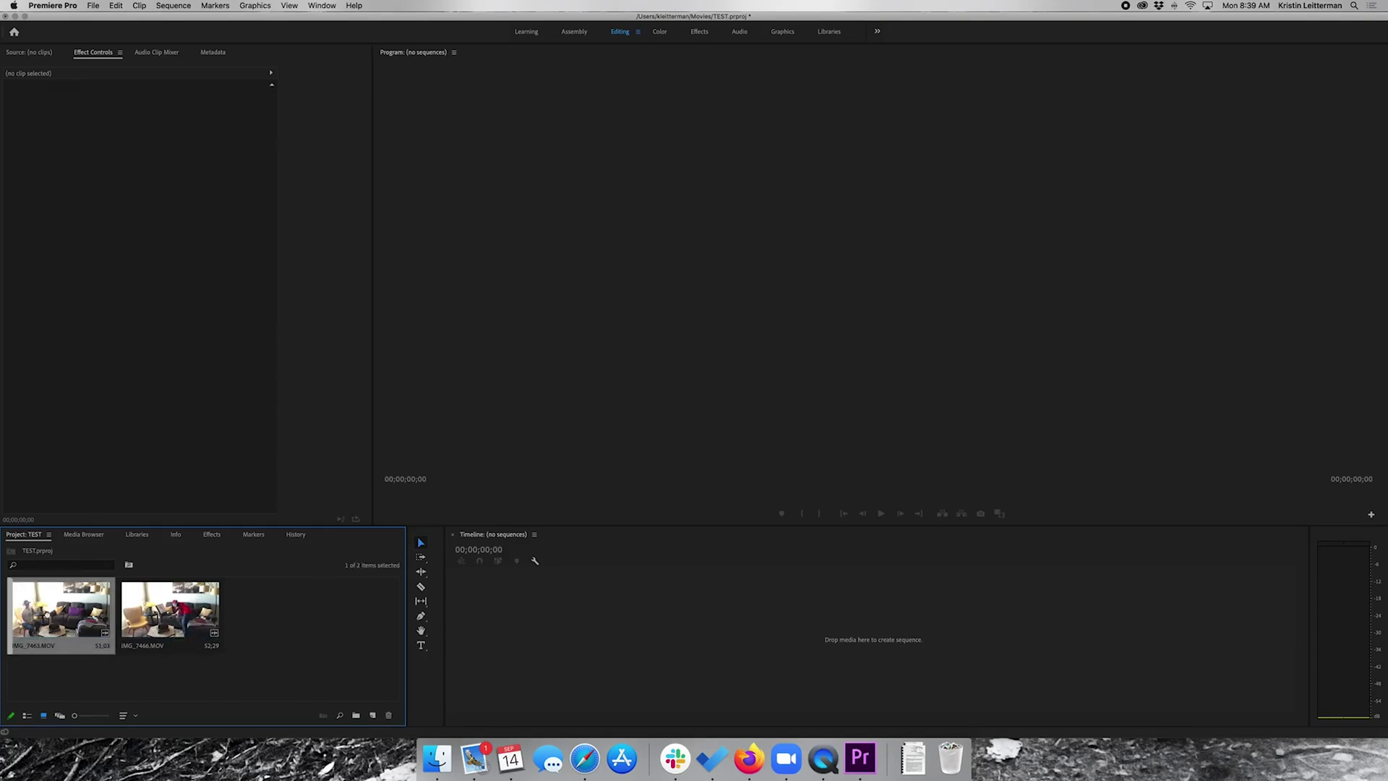
left_click_drag(29, 606, 567, 629)
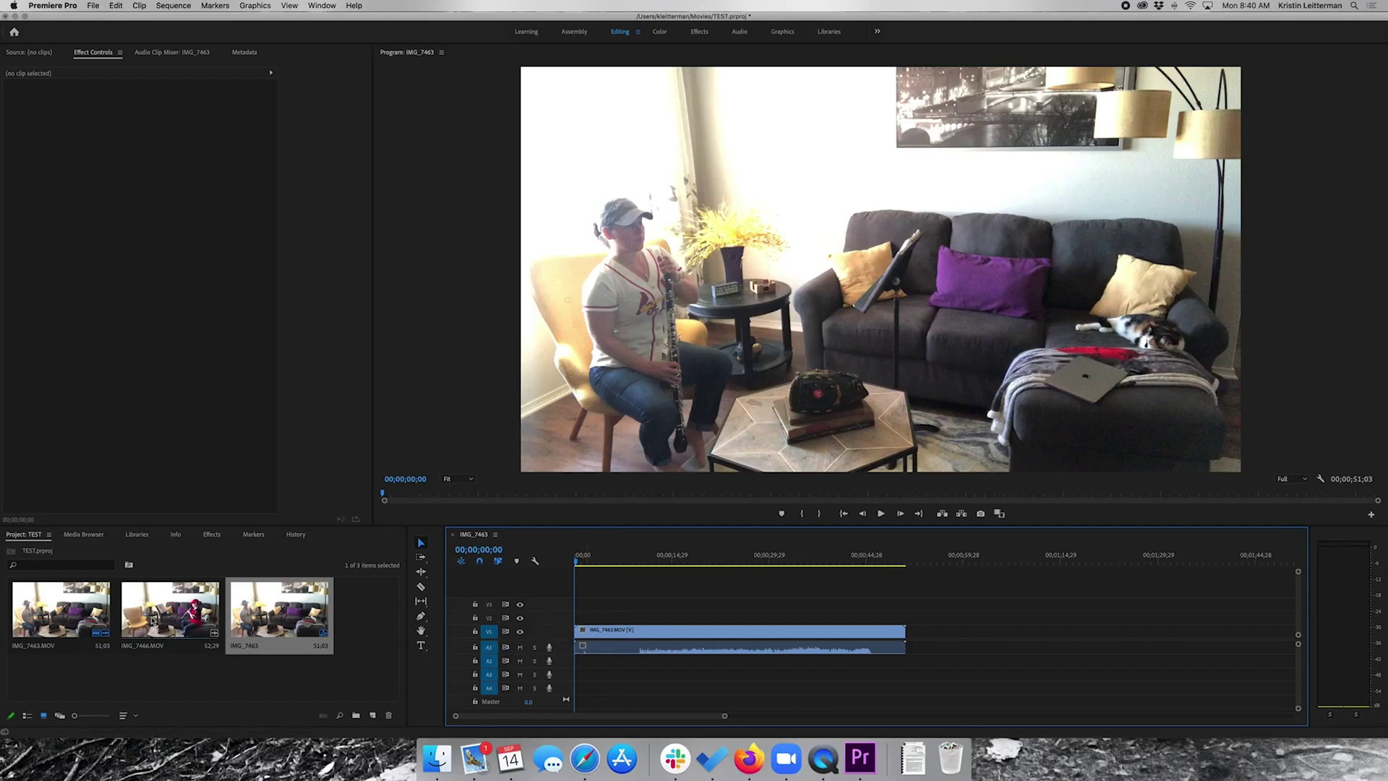
left_click(188, 611)
left_click_drag(429, 619, 582, 621)
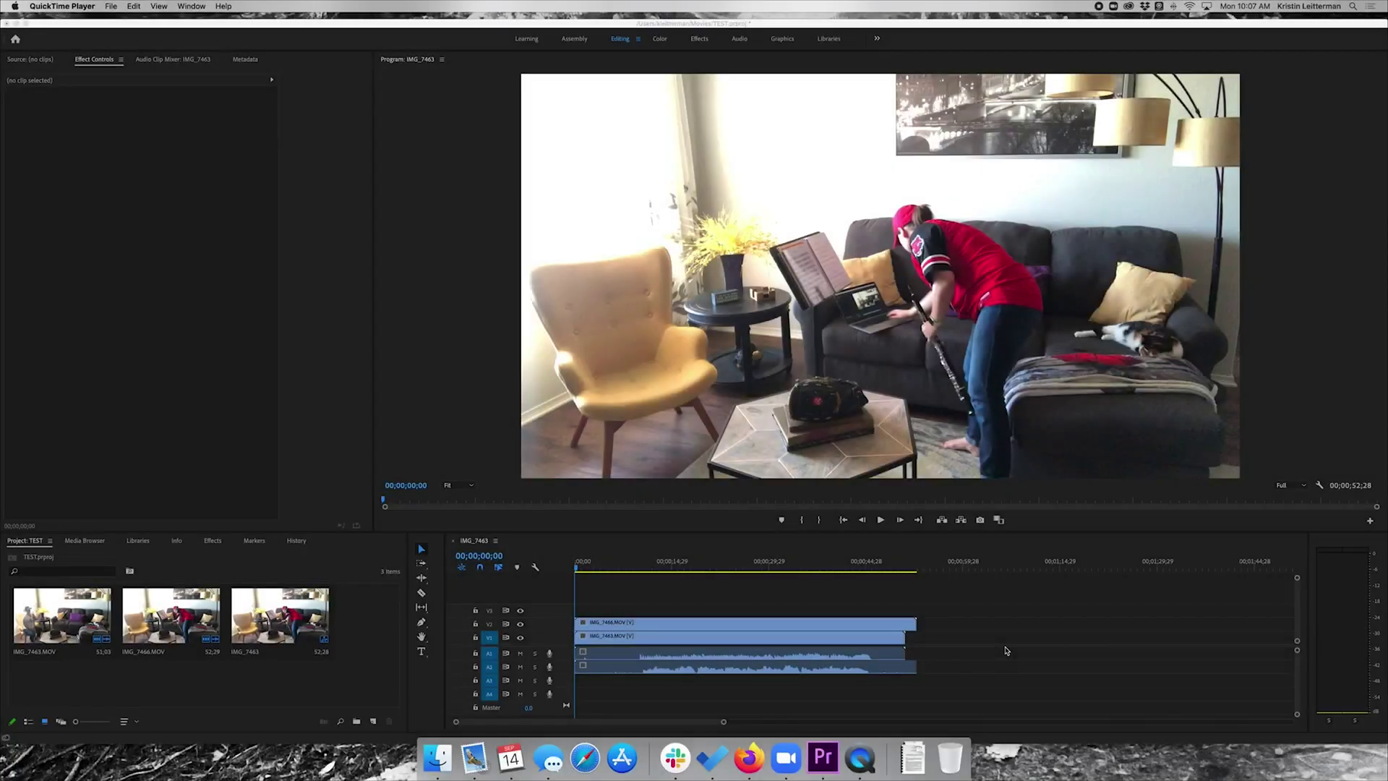
Shift IMG_7466.MOV with its linked audio about 3.5 seconds forward in the timeline and return it to the sequence start
left_click(433, 690)
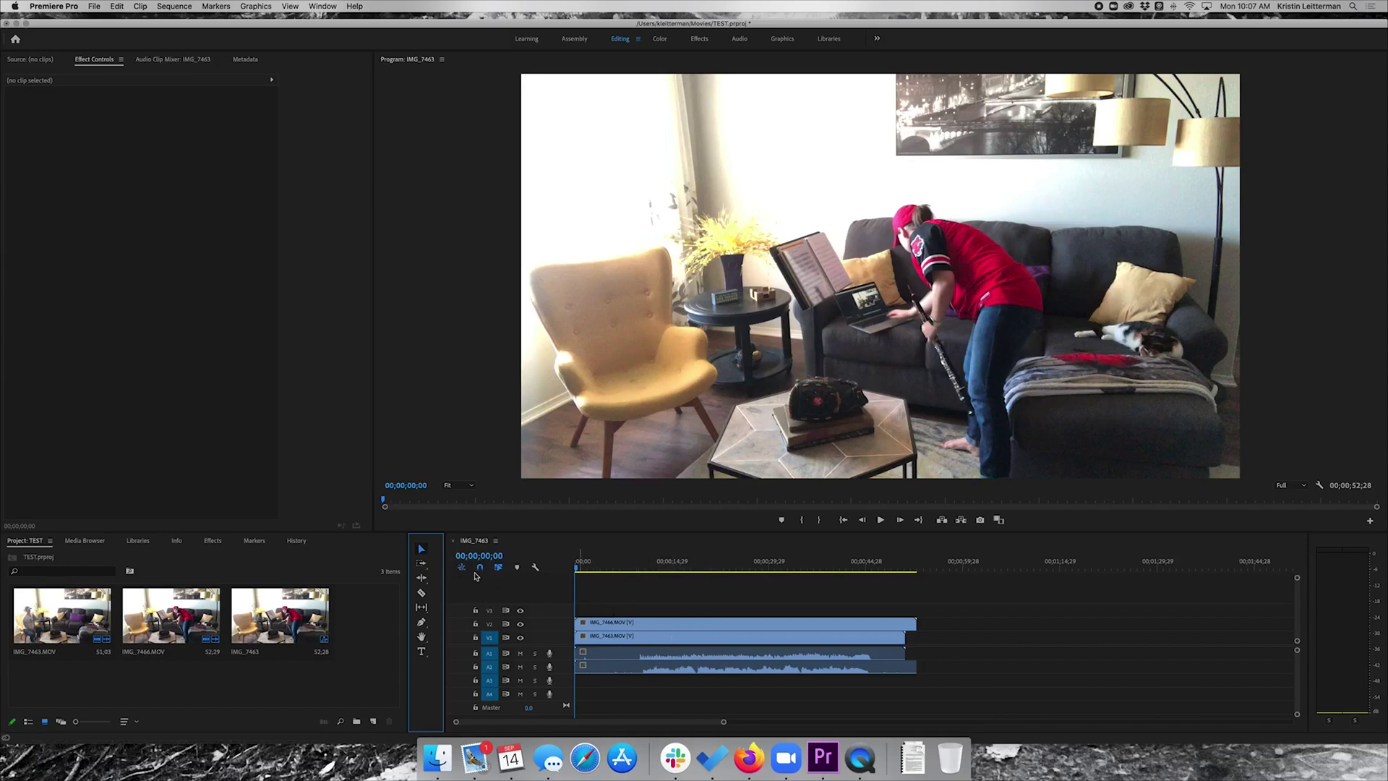
left_click_drag(621, 622, 645, 624)
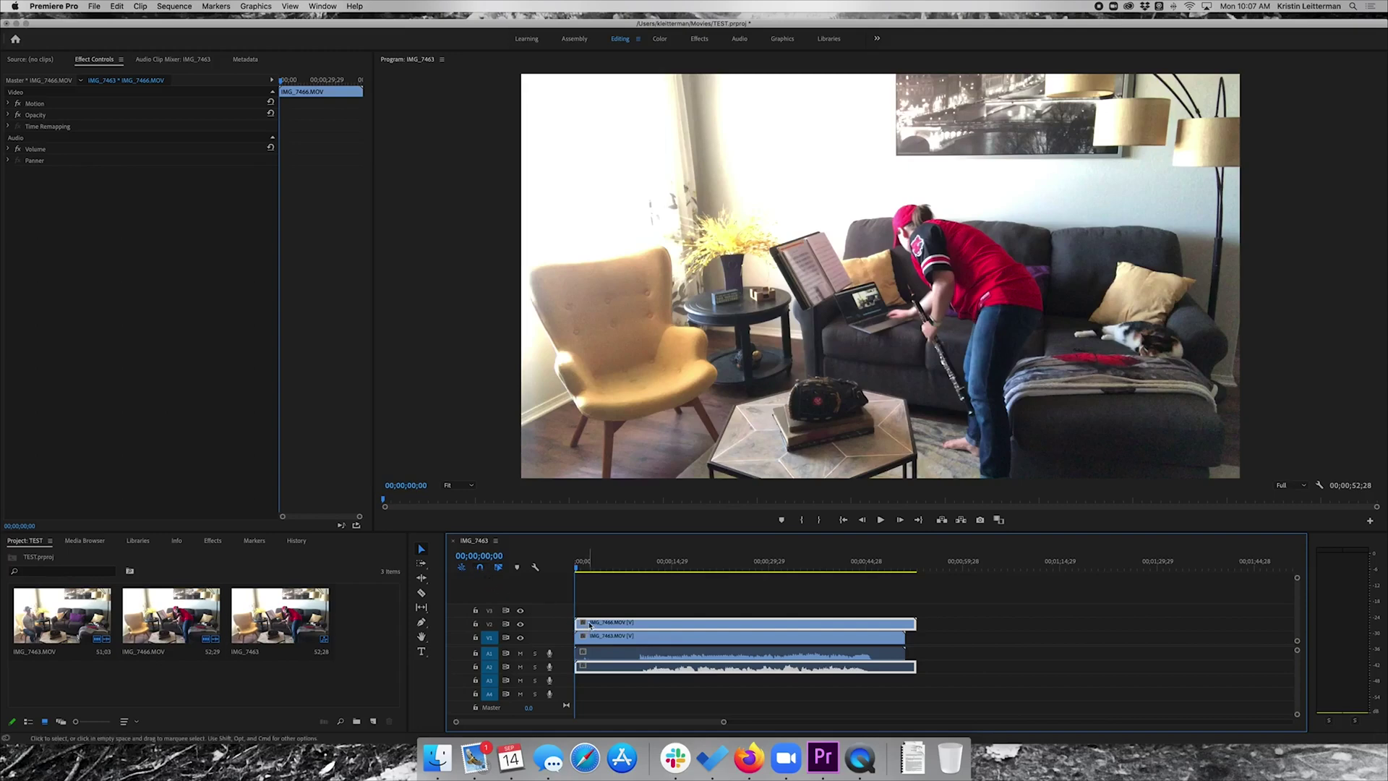
left_click_drag(590, 626, 619, 639)
mouse_move(604, 636)
left_mouse_down()
mouse_move(628, 643)
mouse_move(598, 644)
left_mouse_up()
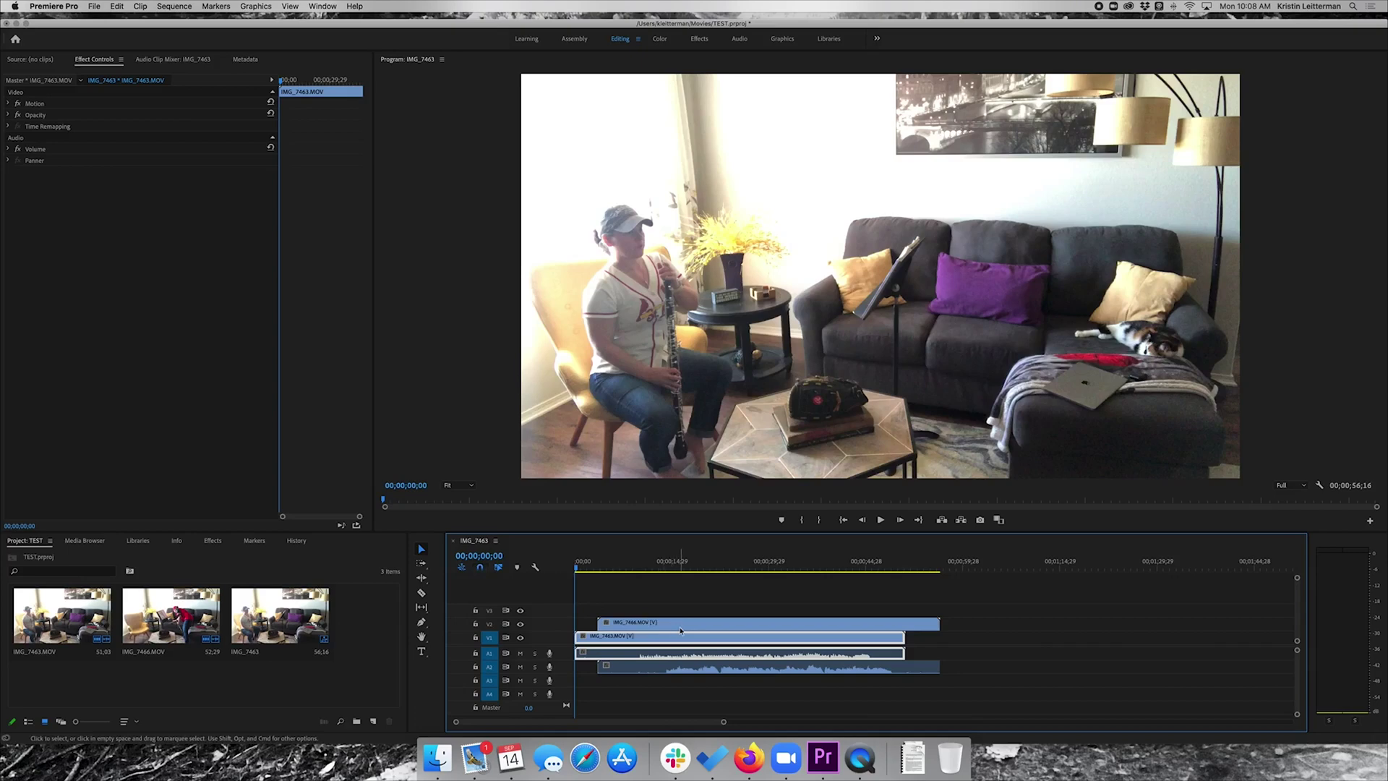
left_click_drag(682, 629, 659, 629)
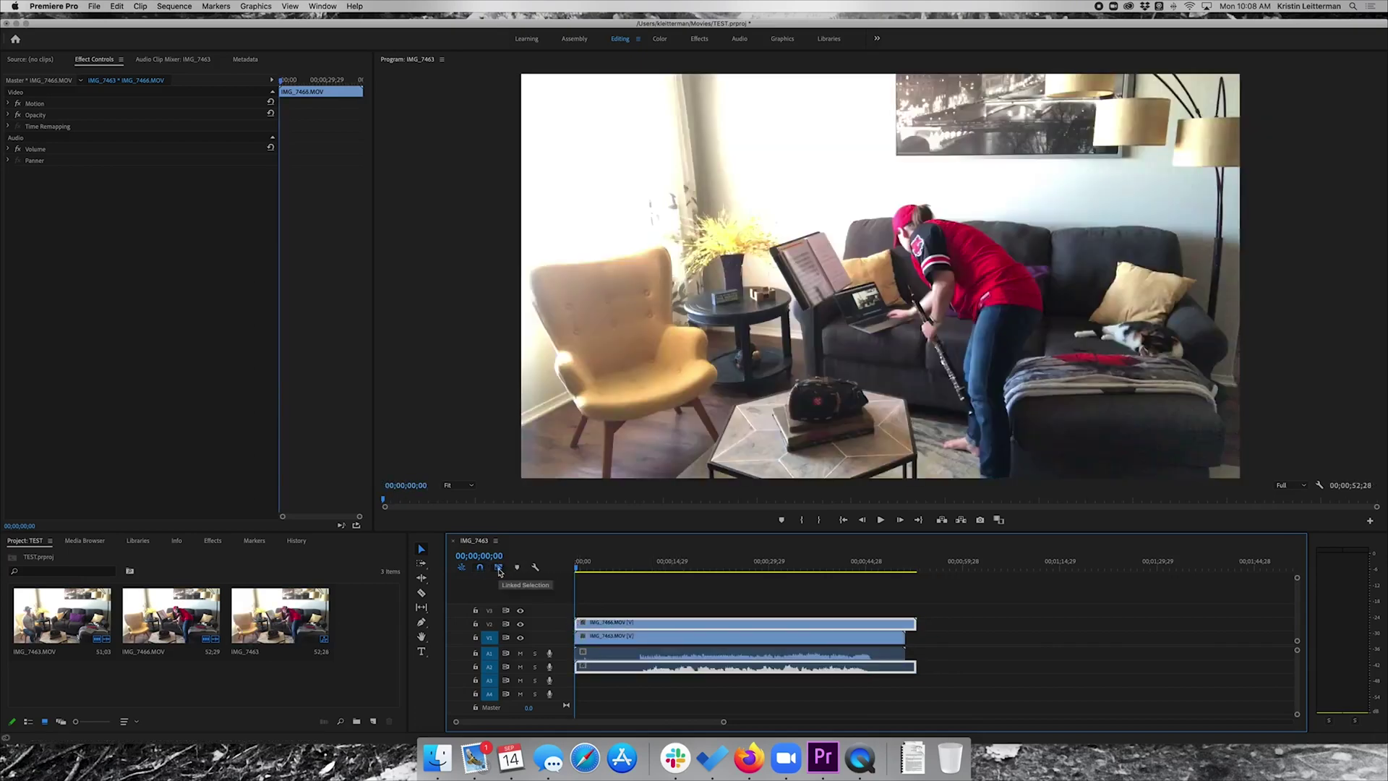
Turn off Linked Selection, shift only the IMG_7466.MOV audio about 3.5 seconds forward, and return it to the sequence start
left_click(597, 609)
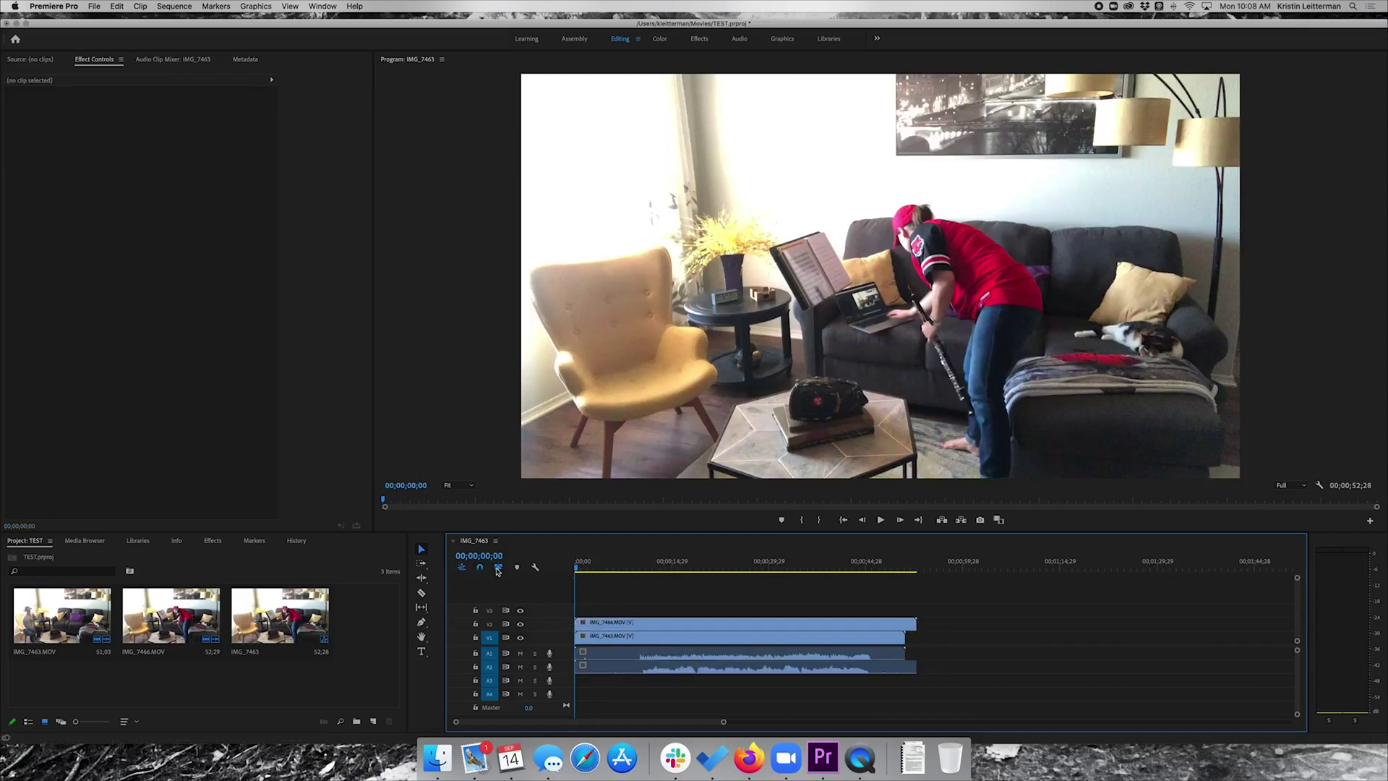
left_click(498, 569)
left_click(616, 623)
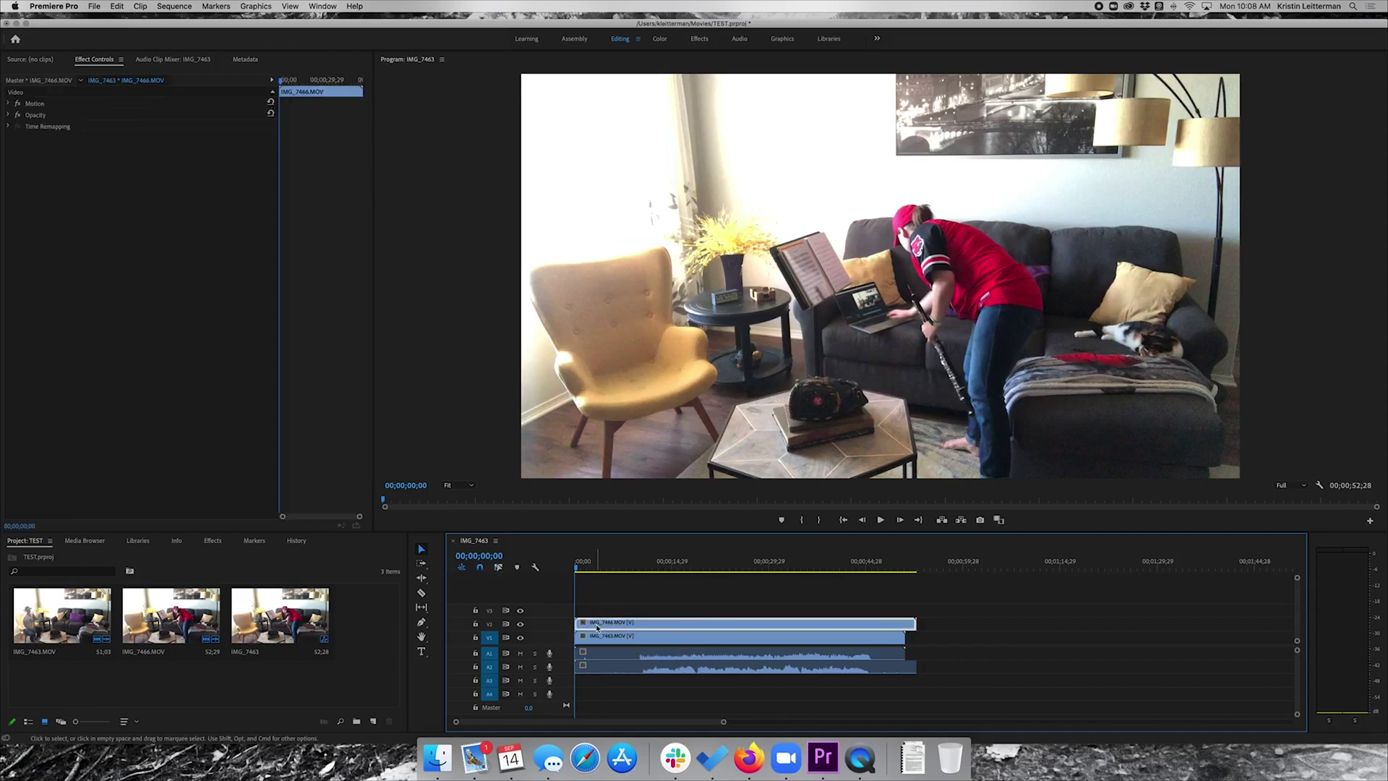
left_click(604, 666)
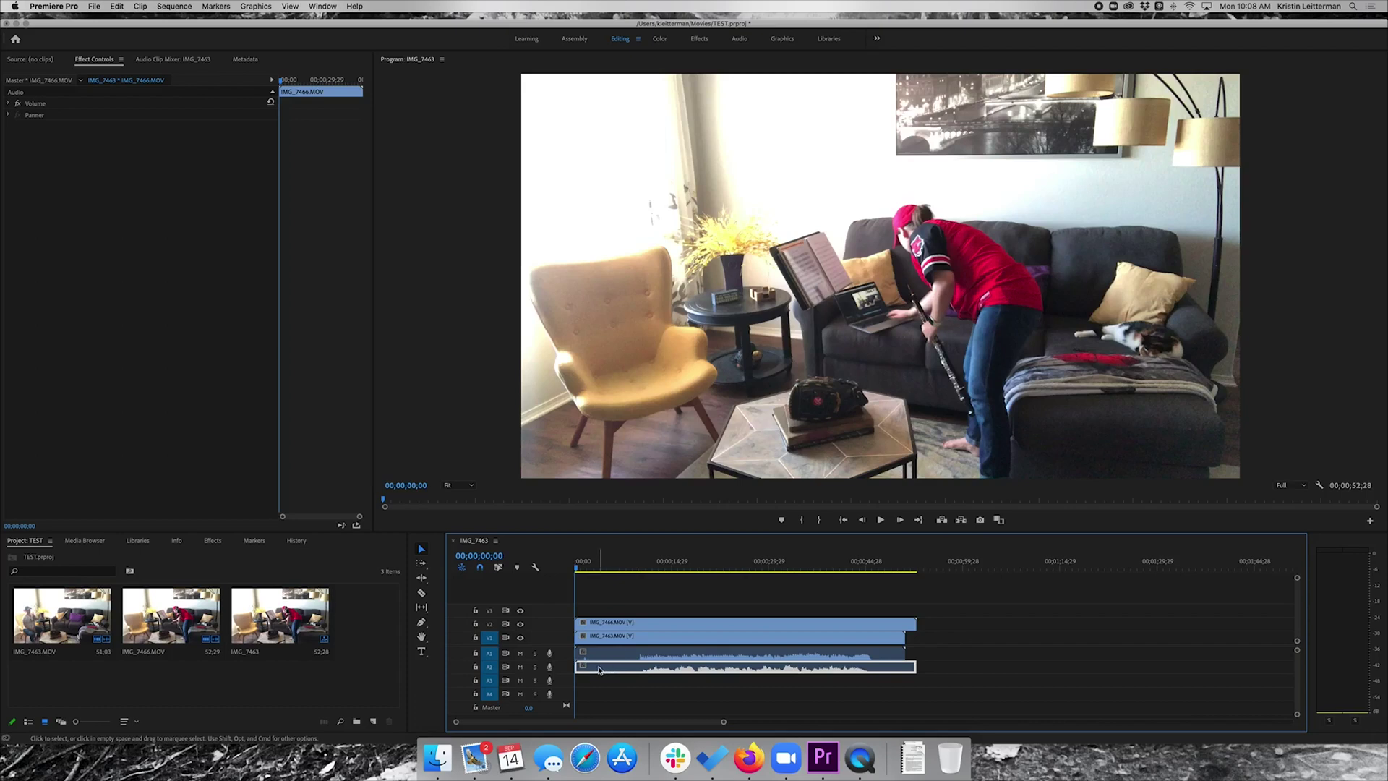
left_click_drag(599, 669, 650, 674)
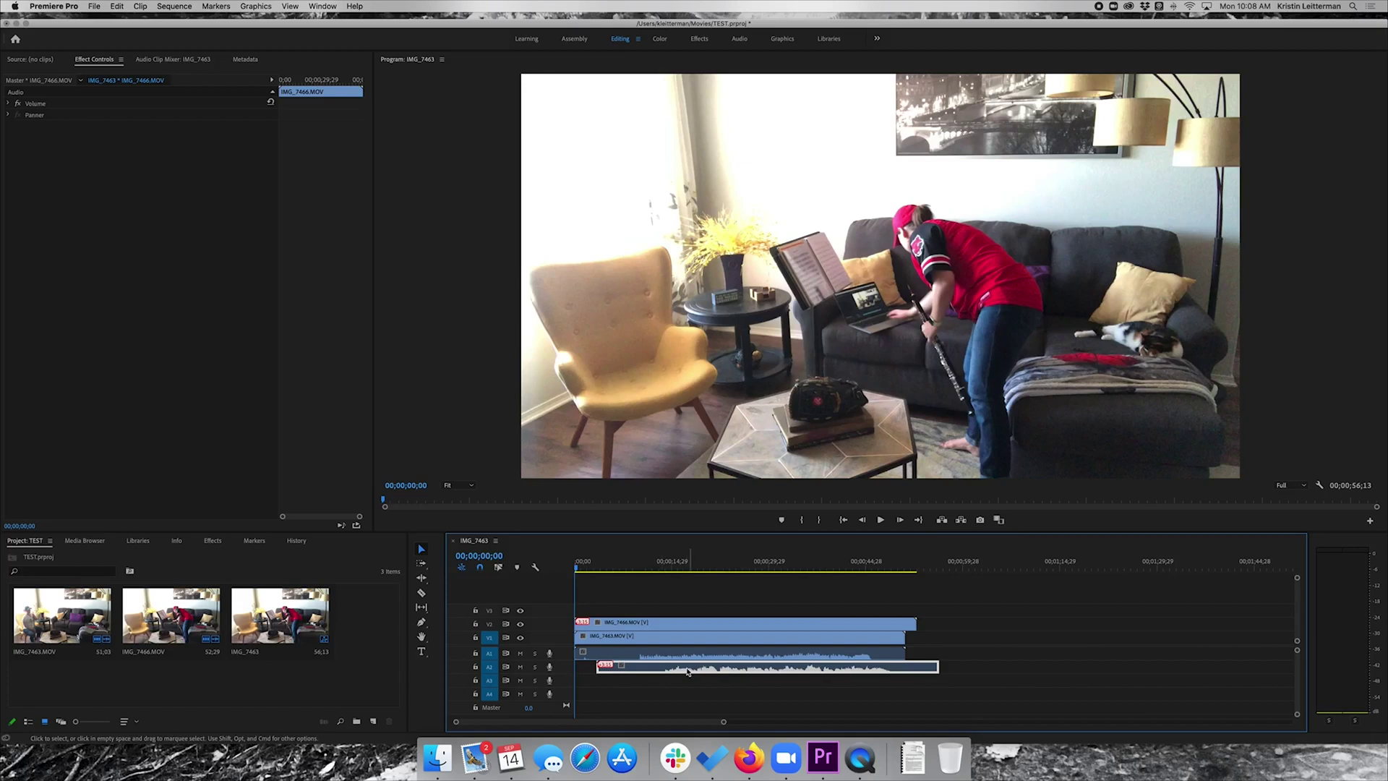
left_click_drag(688, 671, 638, 673)
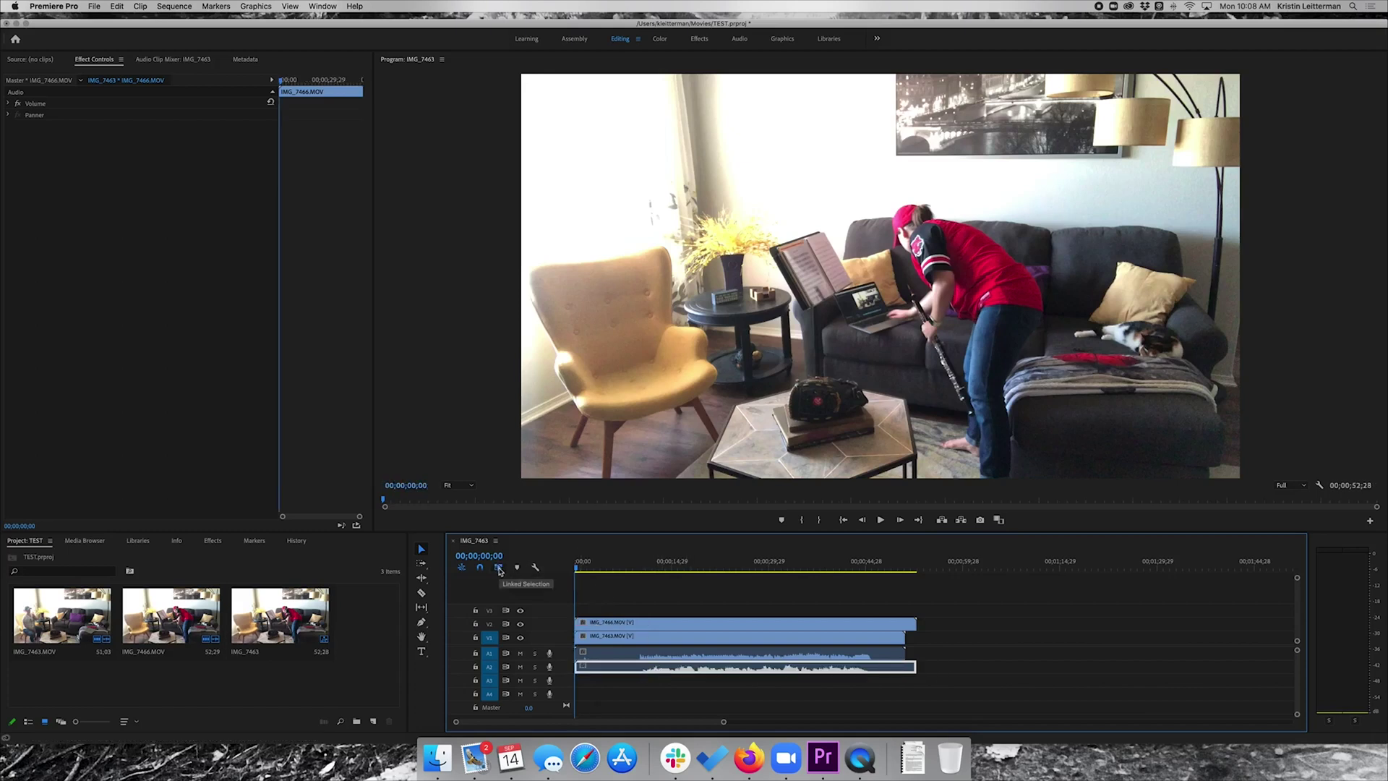
Split the IMG_7466.MOV clip on track V2 at about 25 seconds with the Razor tool and return to the Selection tool
left_click(421, 593)
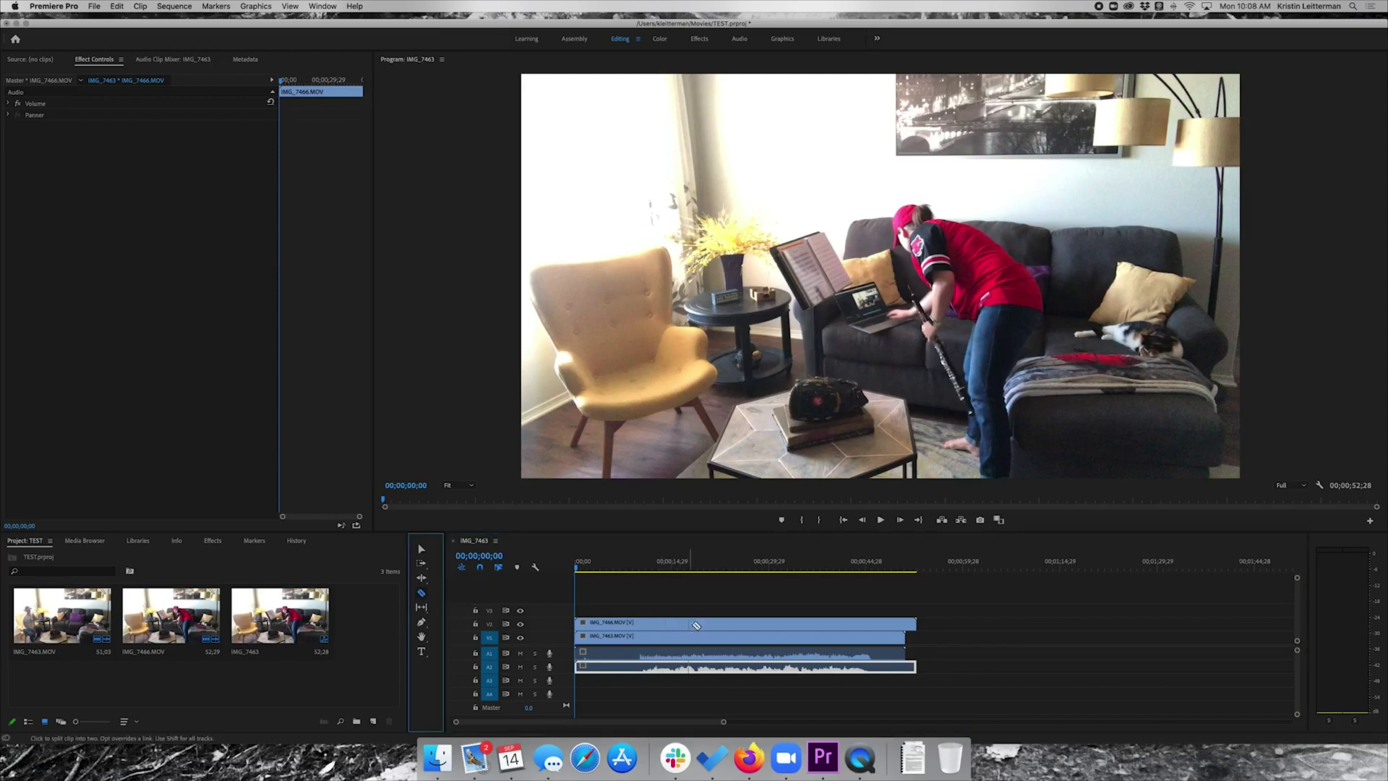
left_click(737, 623)
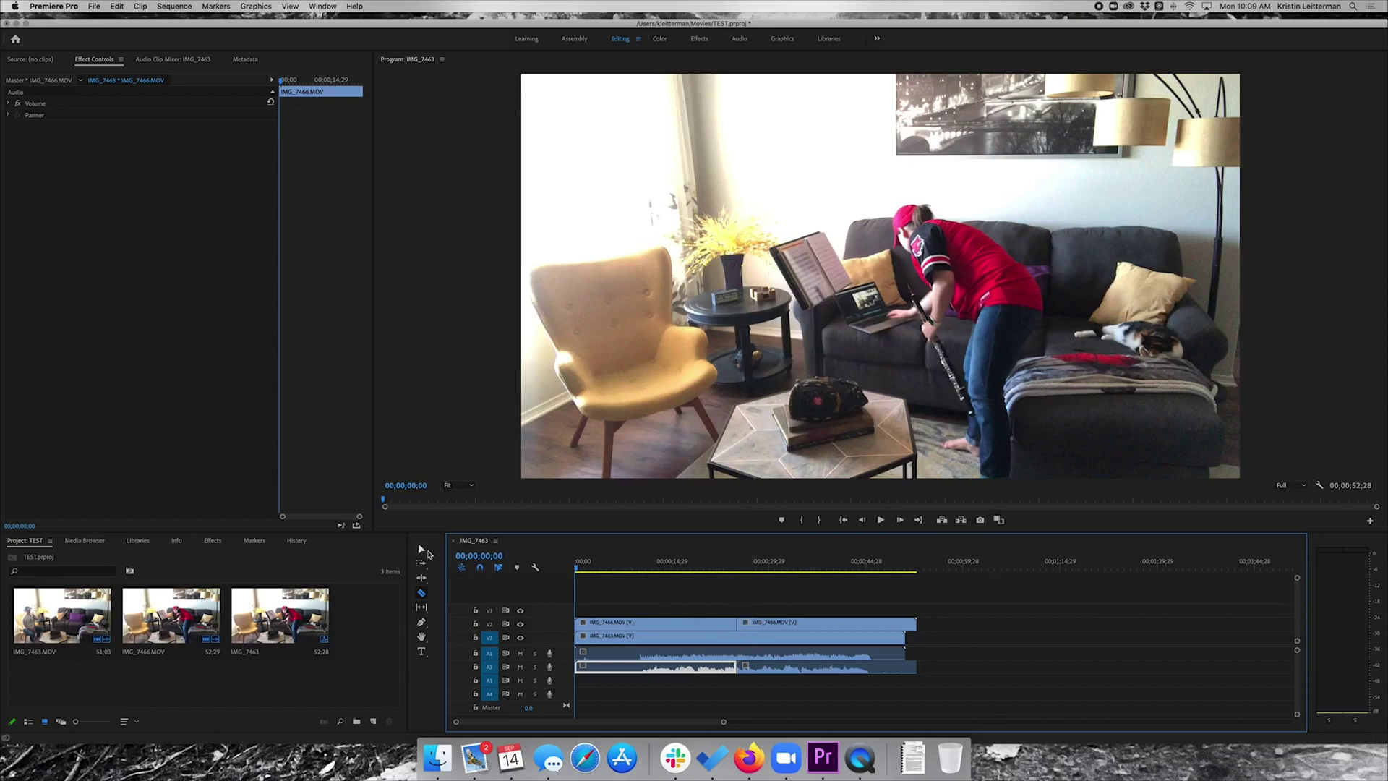
left_click(422, 549)
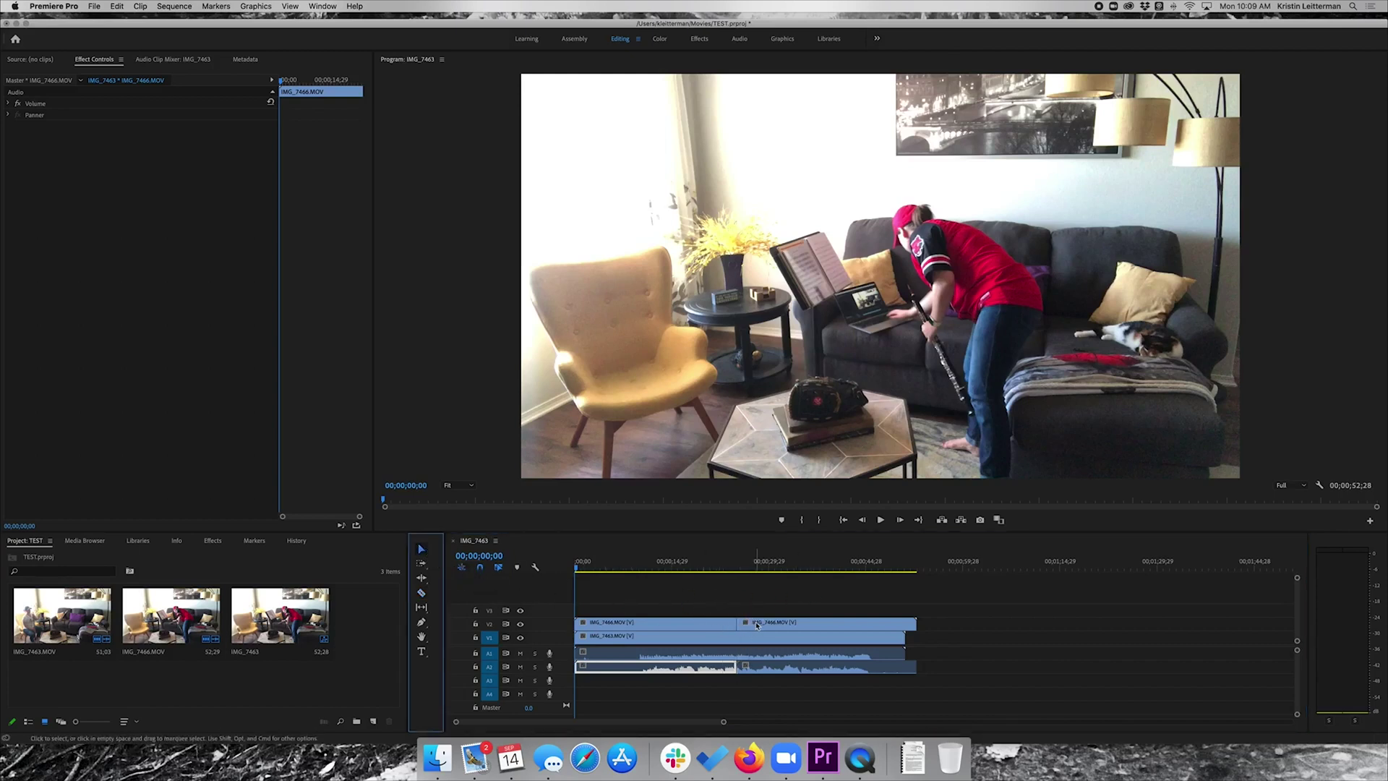
Pull the second part of the split IMG_7466.MOV clip away from the first part and rejoin it at the cut
left_click_drag(757, 626, 822, 623)
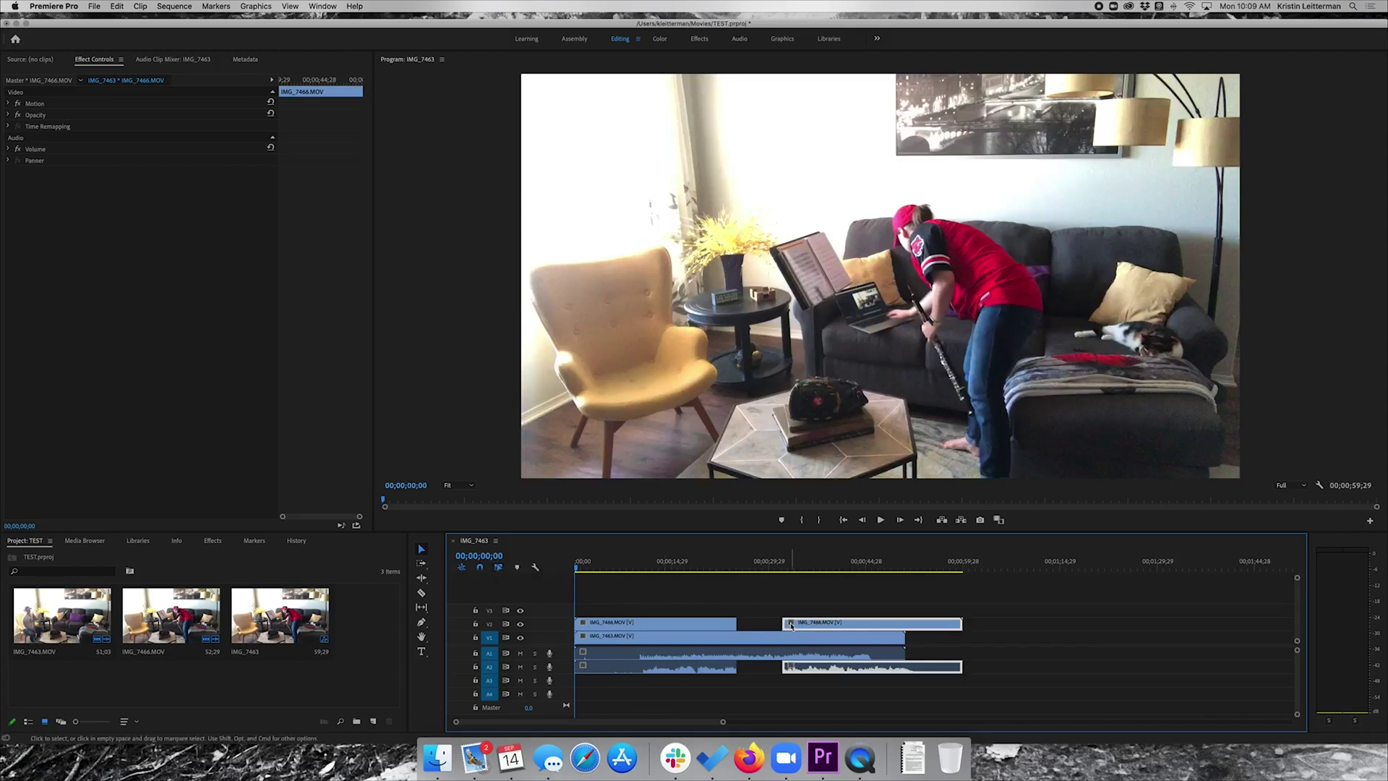
left_click_drag(794, 625, 785, 625)
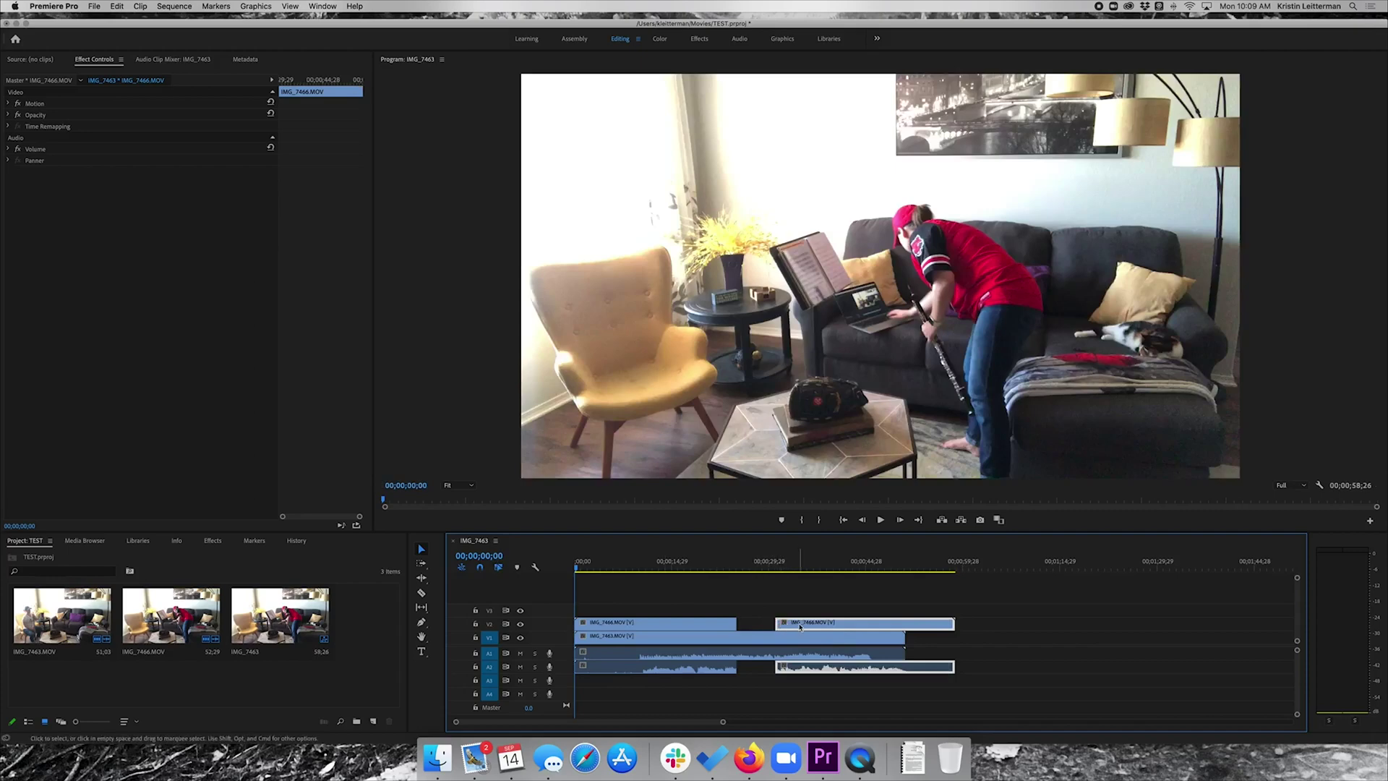
left_click_drag(798, 626, 764, 628)
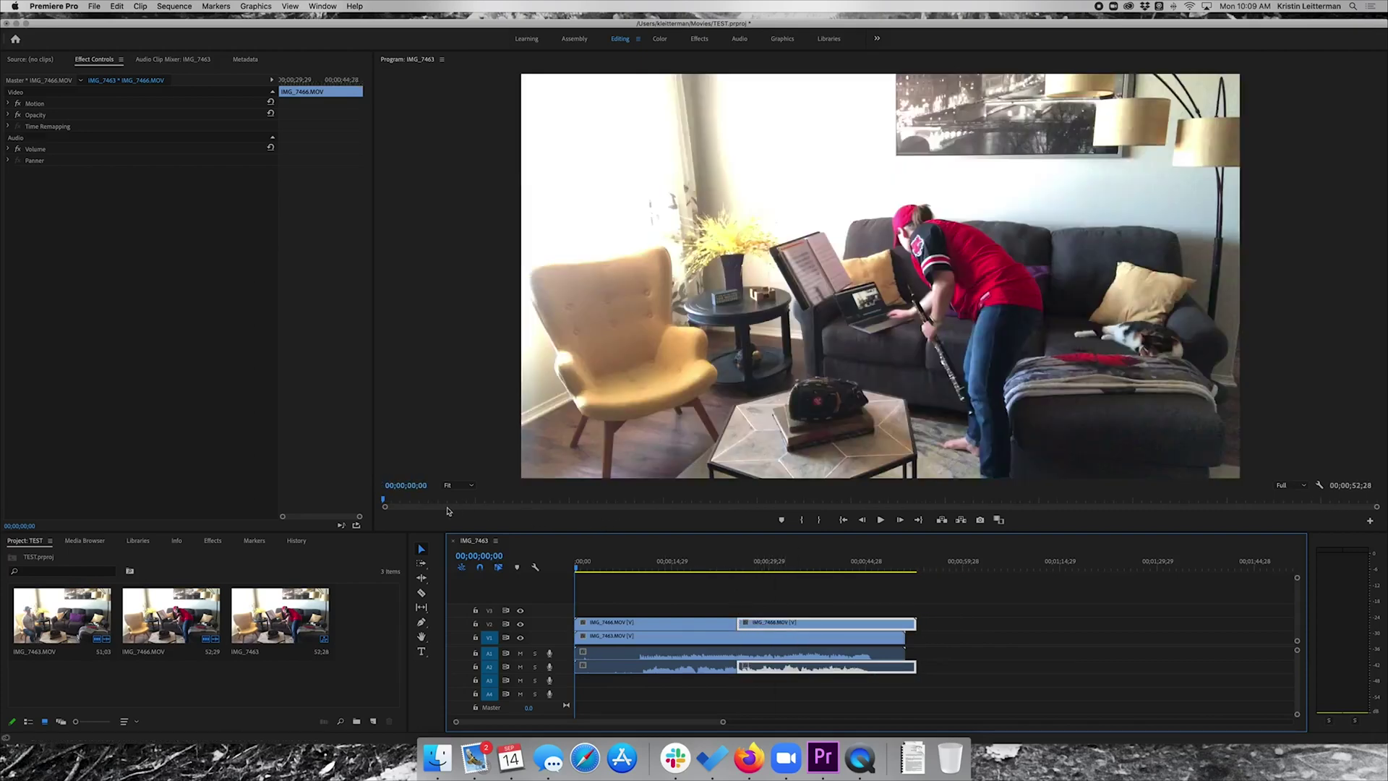
View the Program monitor at 50%, Fit, 150% and 400% magnification to compare the zoom levels
left_click(464, 487)
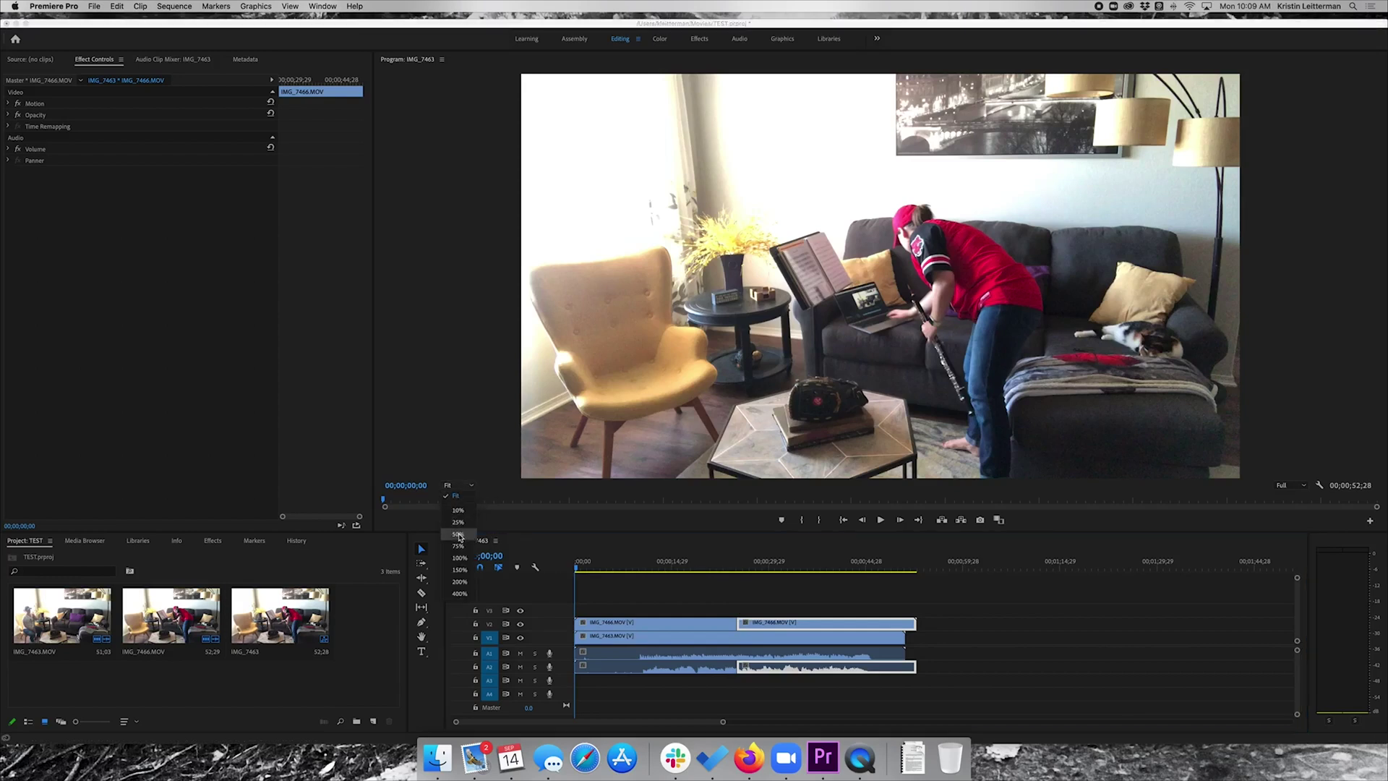
left_click(469, 534)
left_click(472, 487)
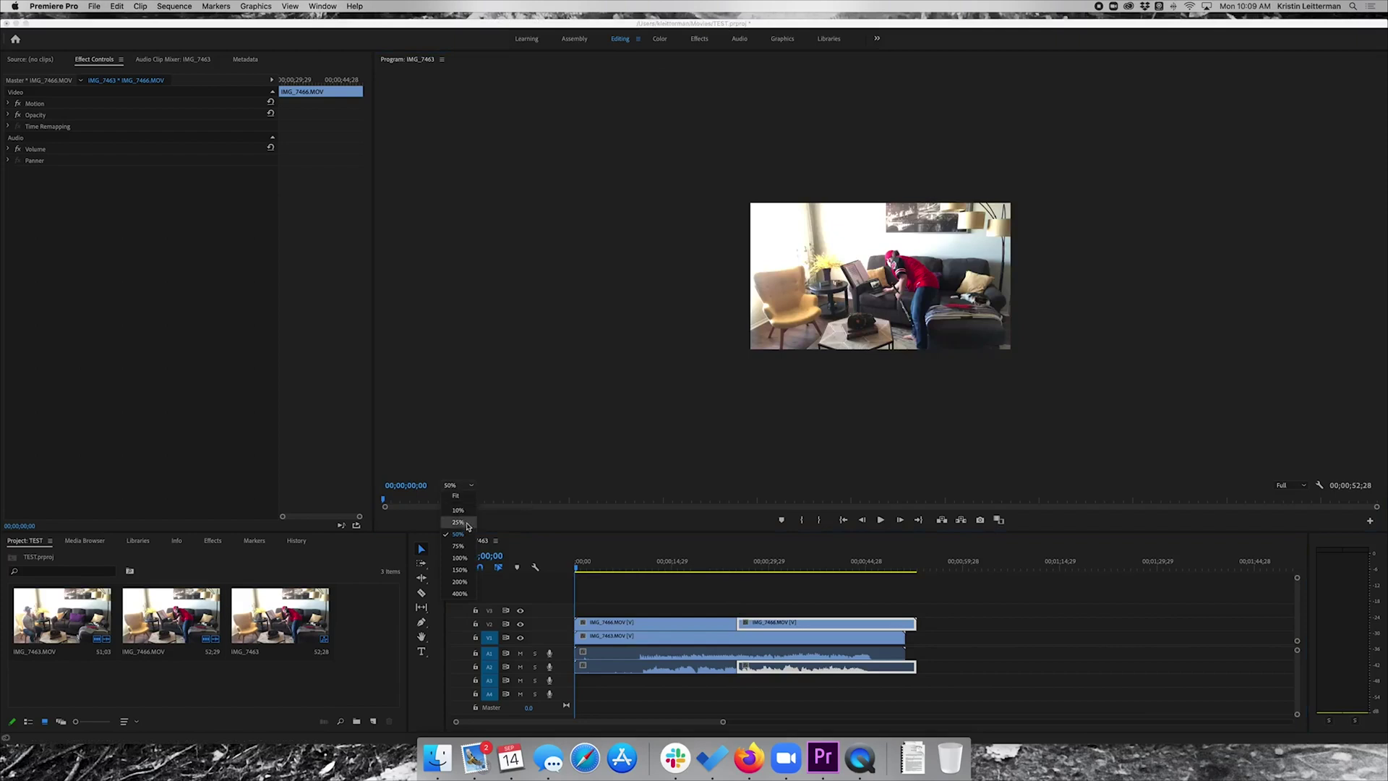
left_click(463, 500)
left_click(469, 486)
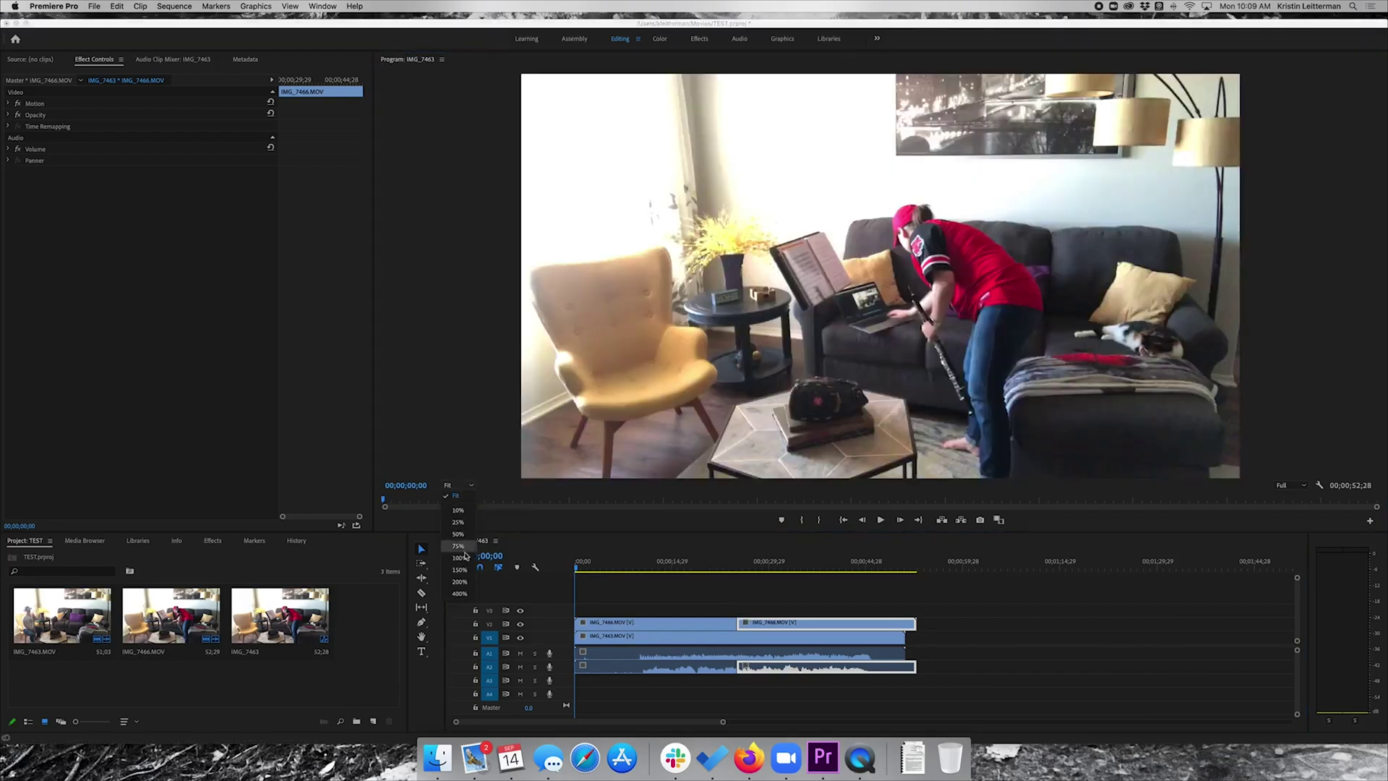
left_click(463, 571)
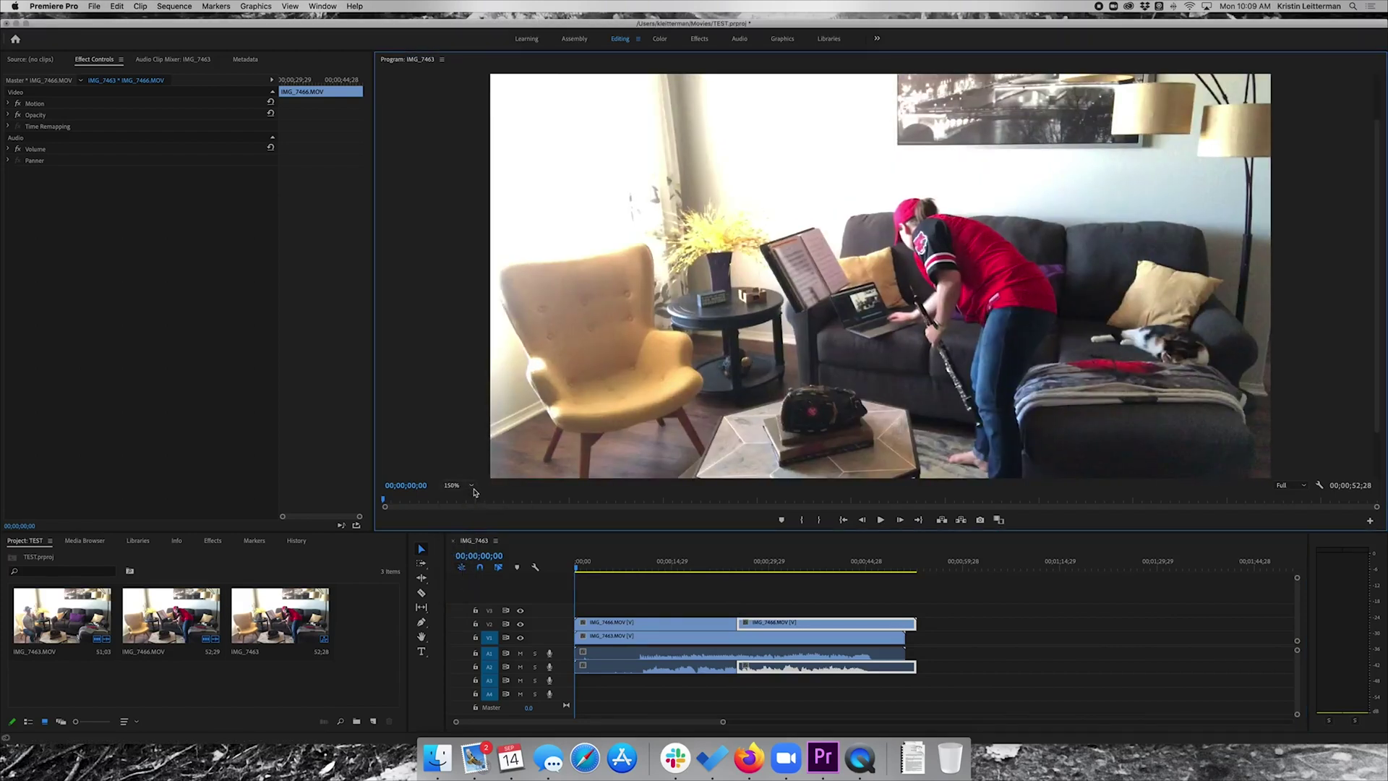
left_click(470, 486)
left_click(464, 595)
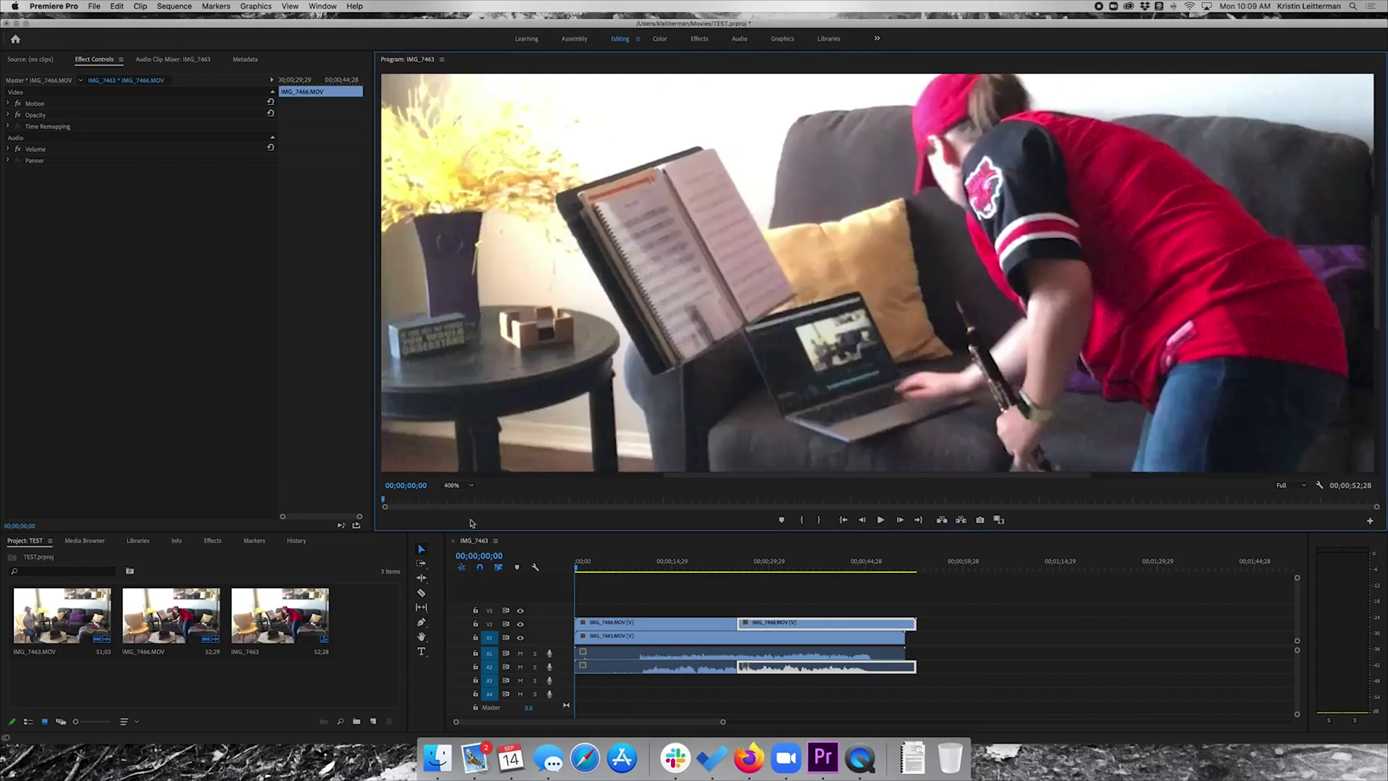
Return the Program monitor to Fit magnification and view its available playback resolutions
left_click(470, 486)
left_click(472, 499)
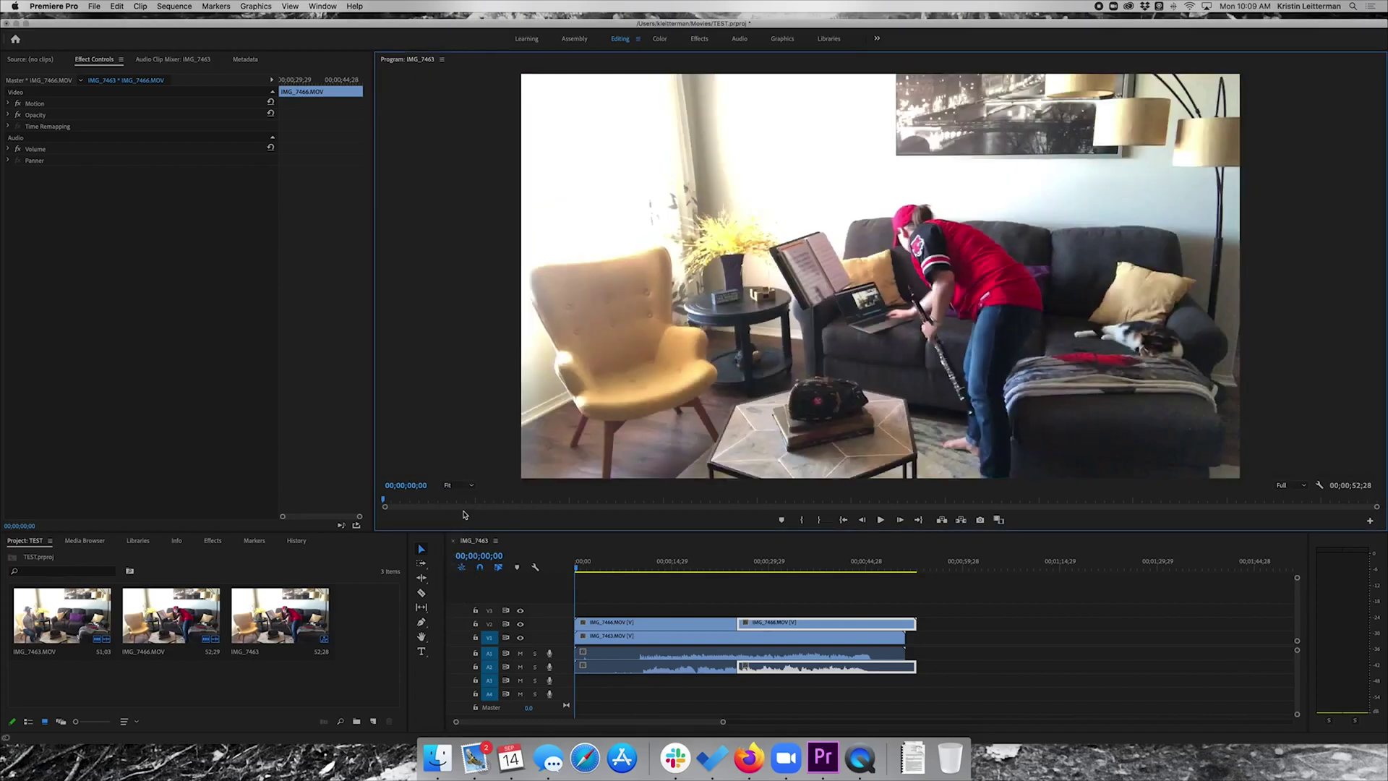
key("space")
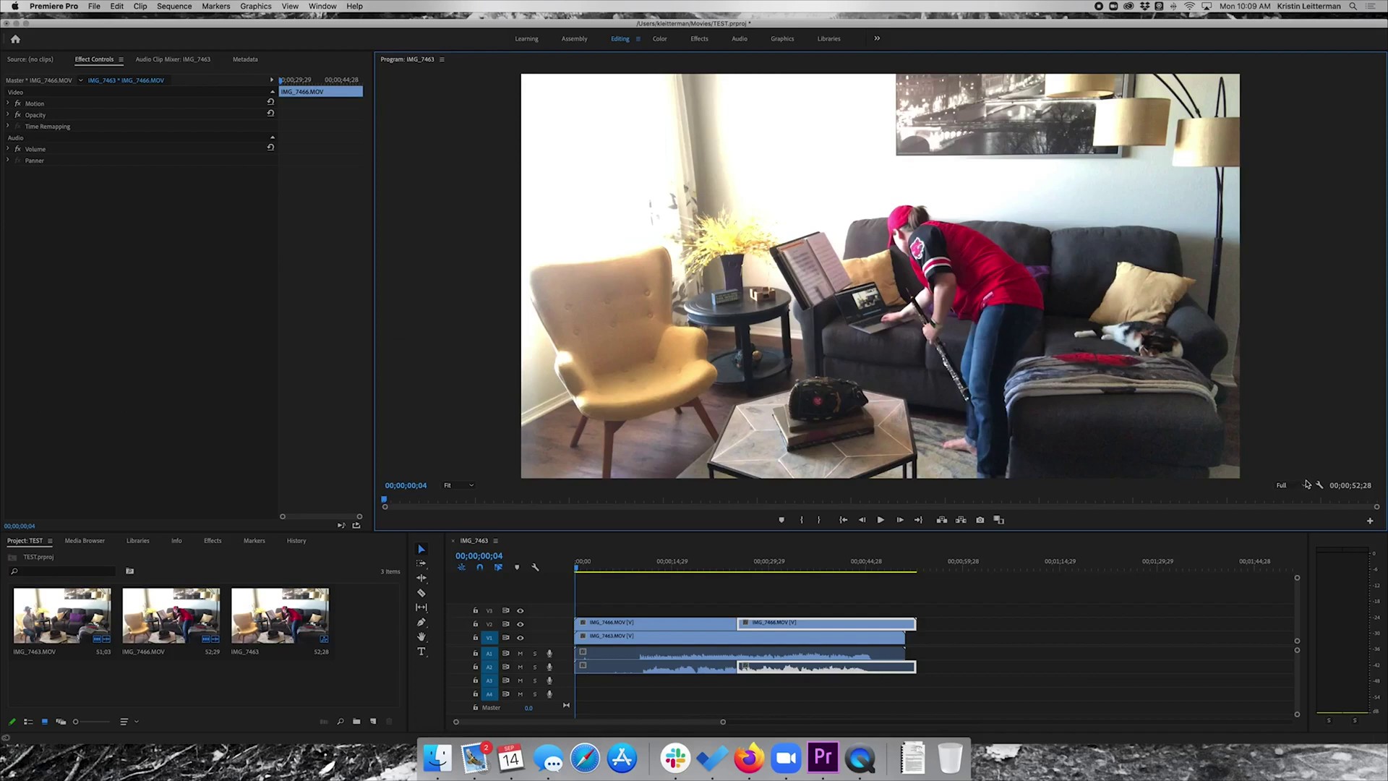
left_click(1305, 486)
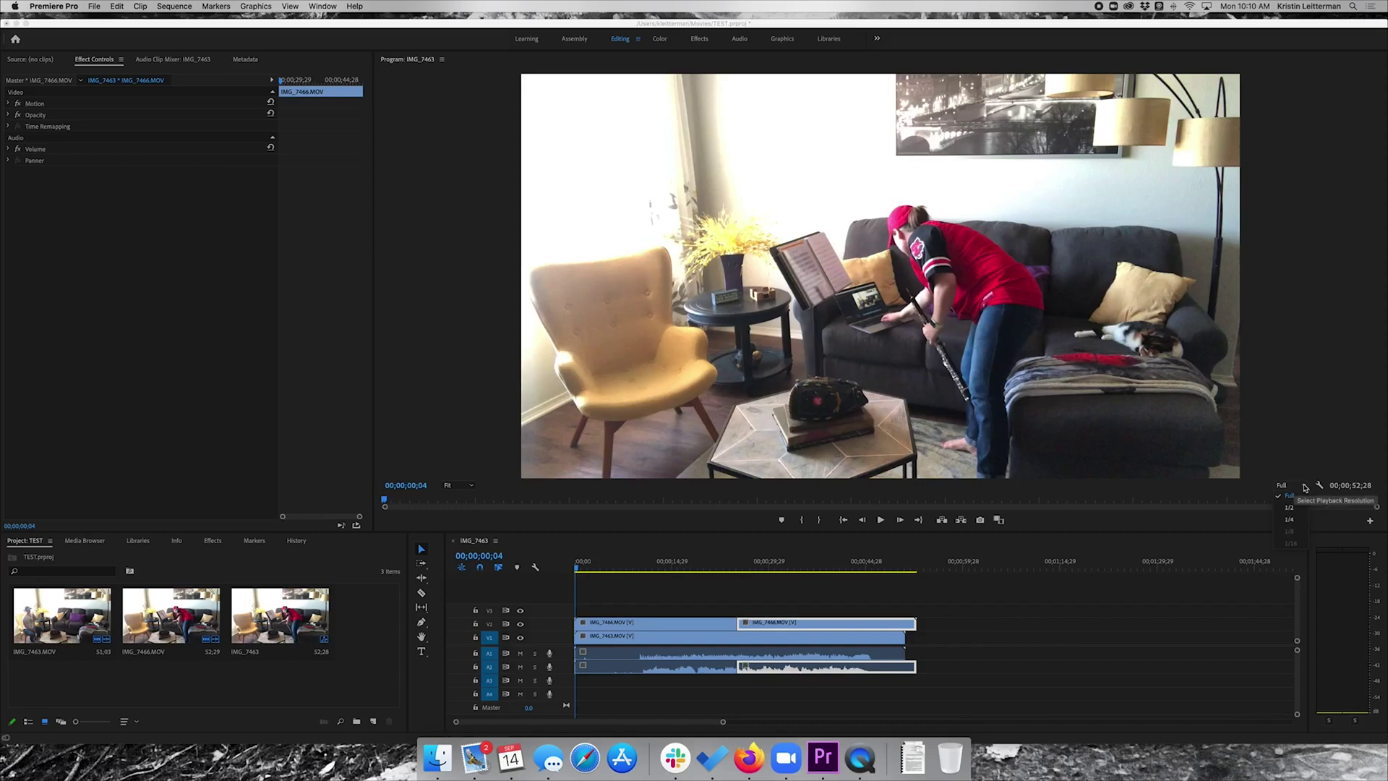
left_click(1306, 488)
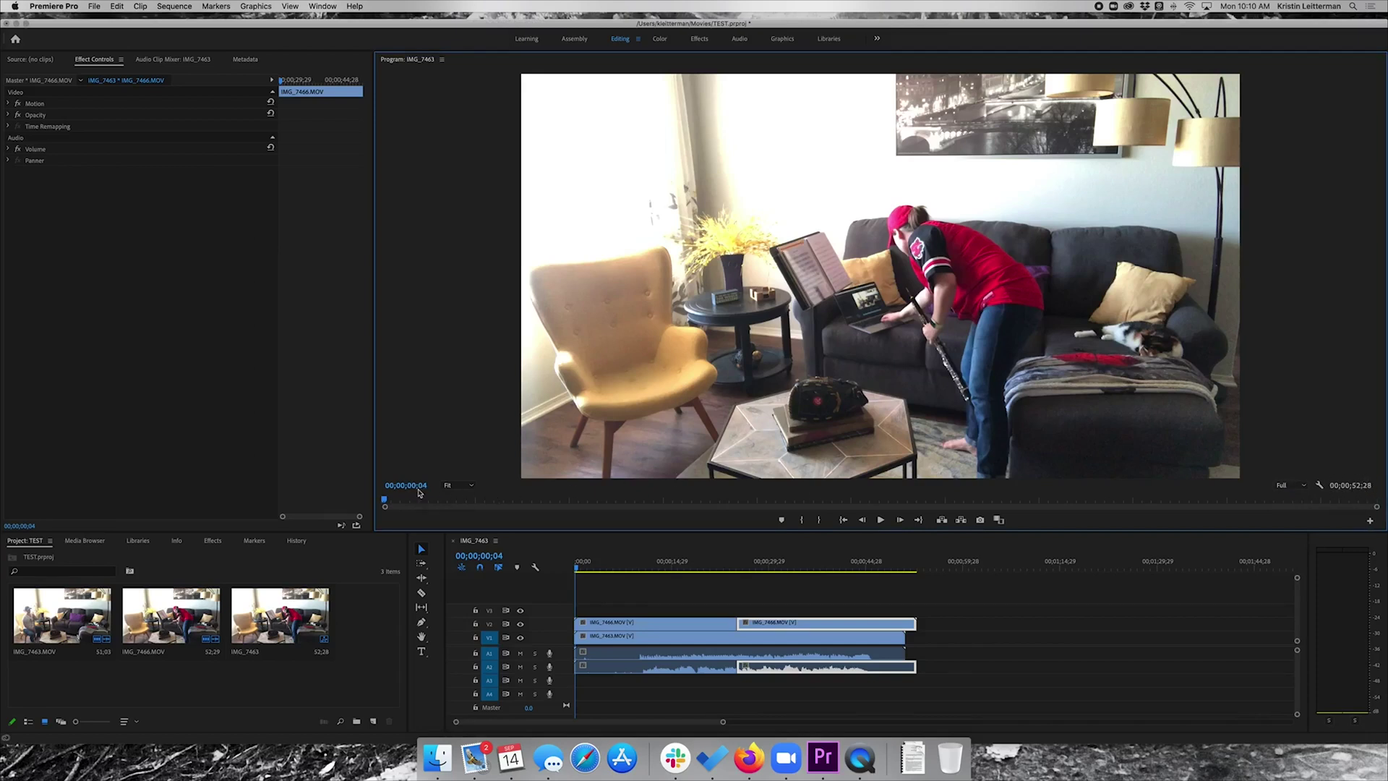
Move the playhead to about 7 seconds, play the sequence forward, and shuttle it backward before stopping
left_click(581, 570)
left_click_drag(580, 570, 618, 568)
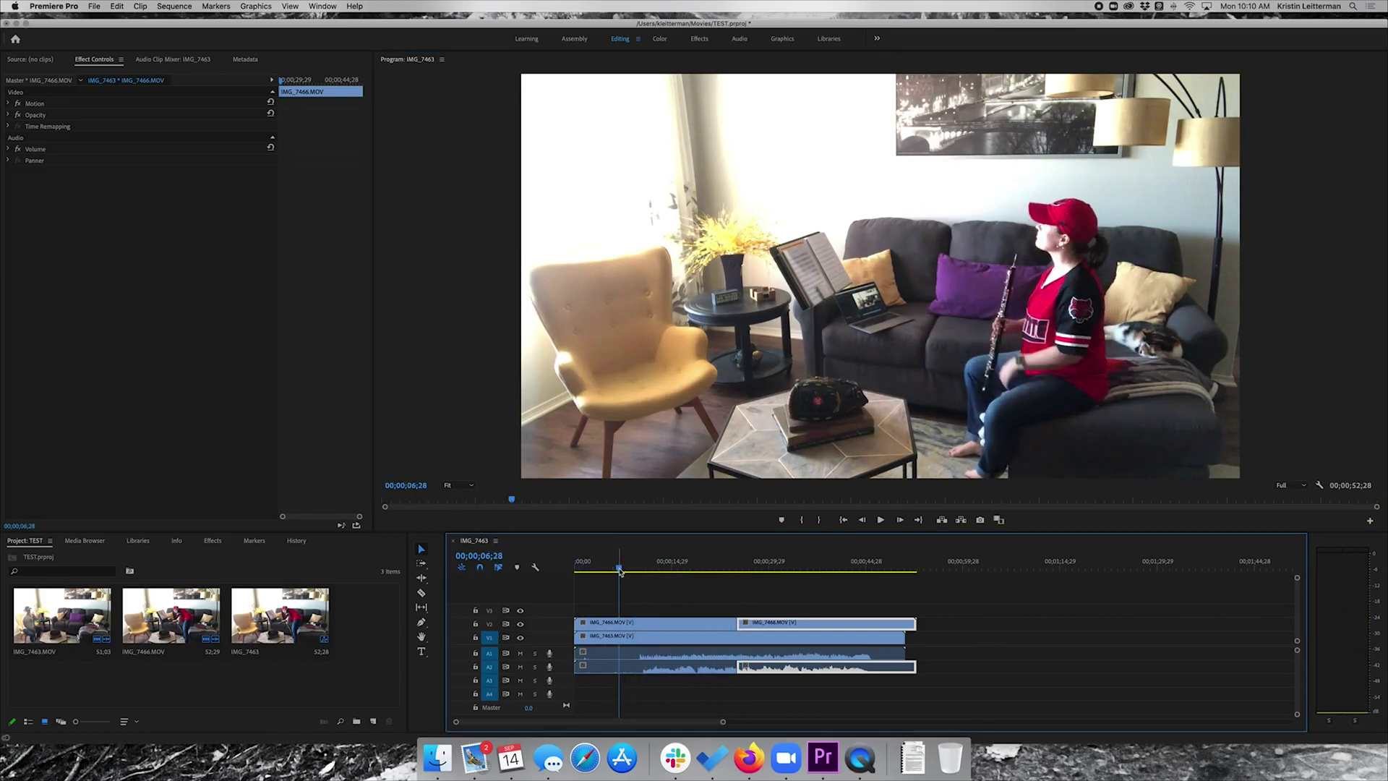
left_click(414, 499)
key("space")
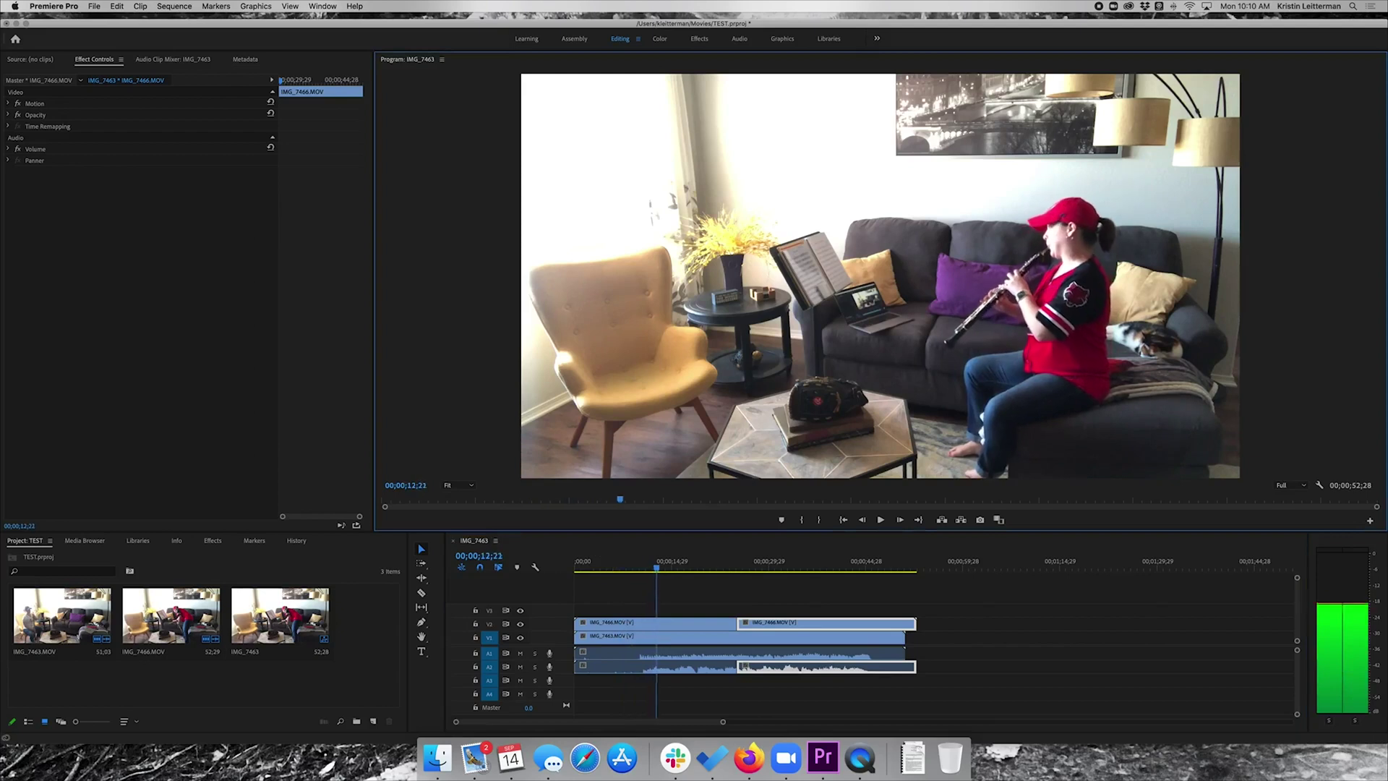
key("j")
key("j")
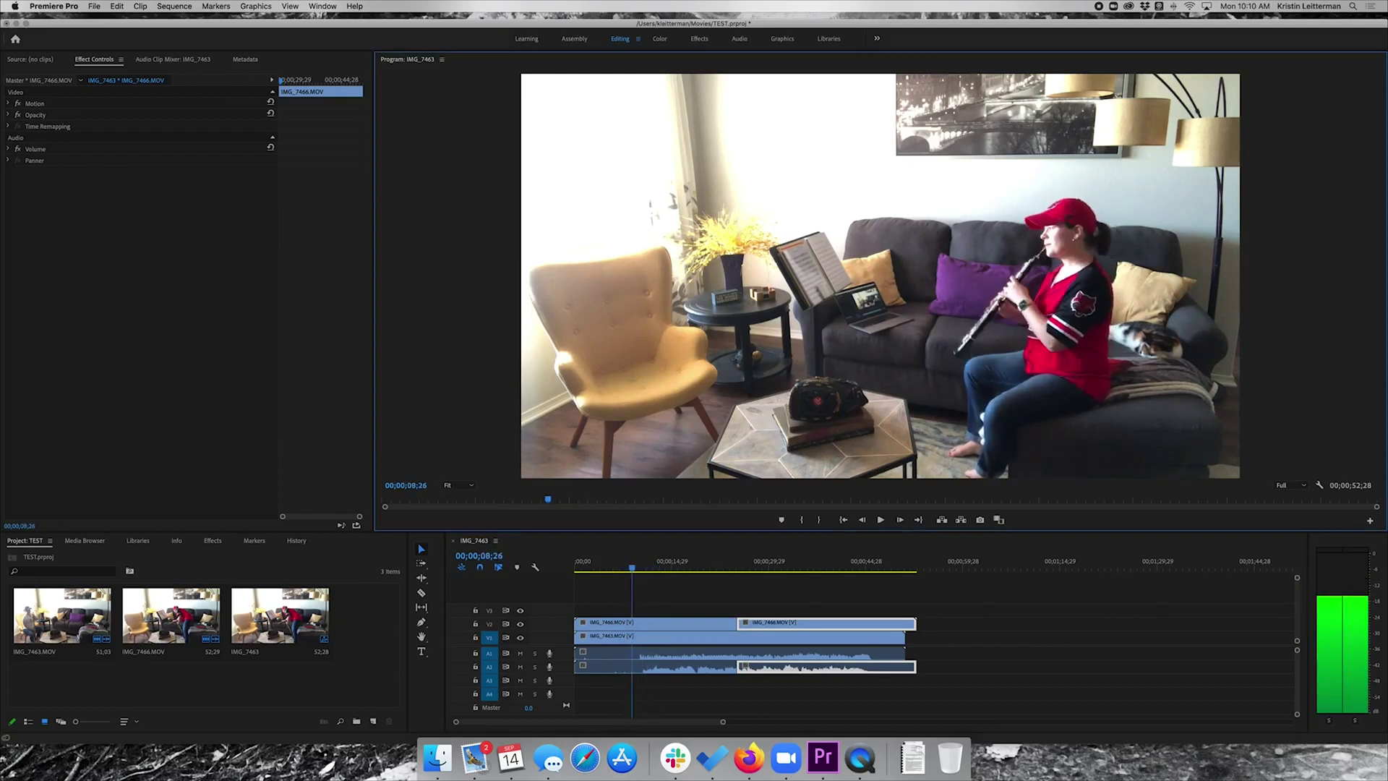
key("k")
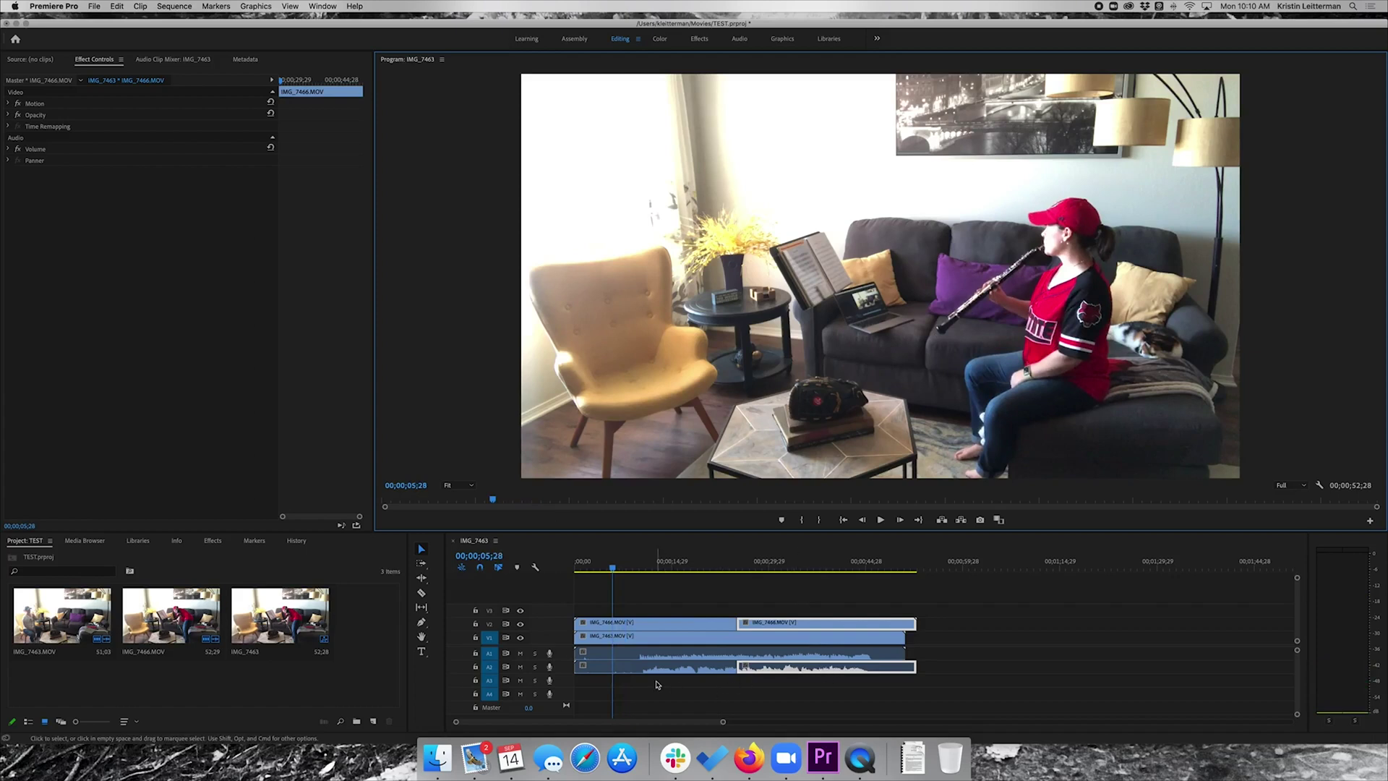
View the timeline at wide and close zoom levels, ending on roughly the first 30 seconds of the sequence
key("alt+minus")
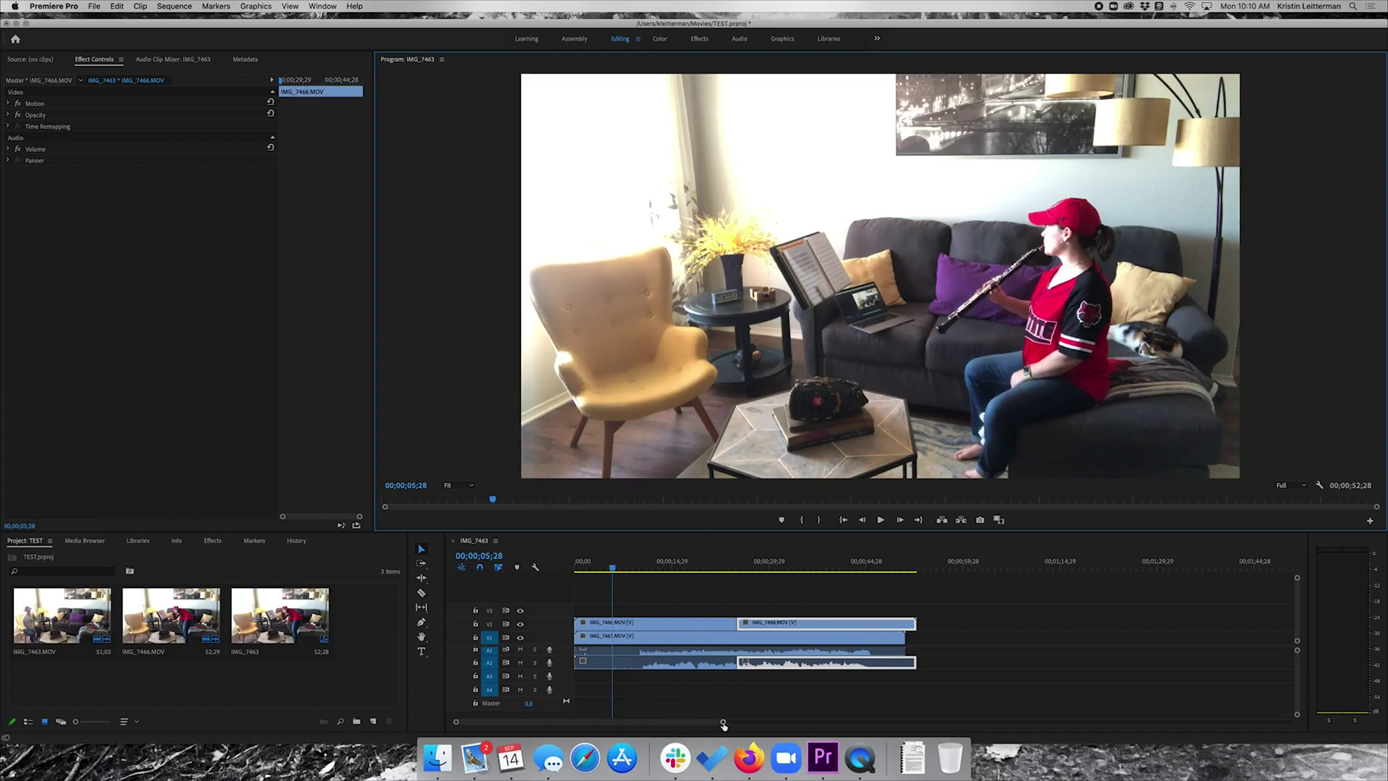
left_click_drag(723, 725, 839, 726)
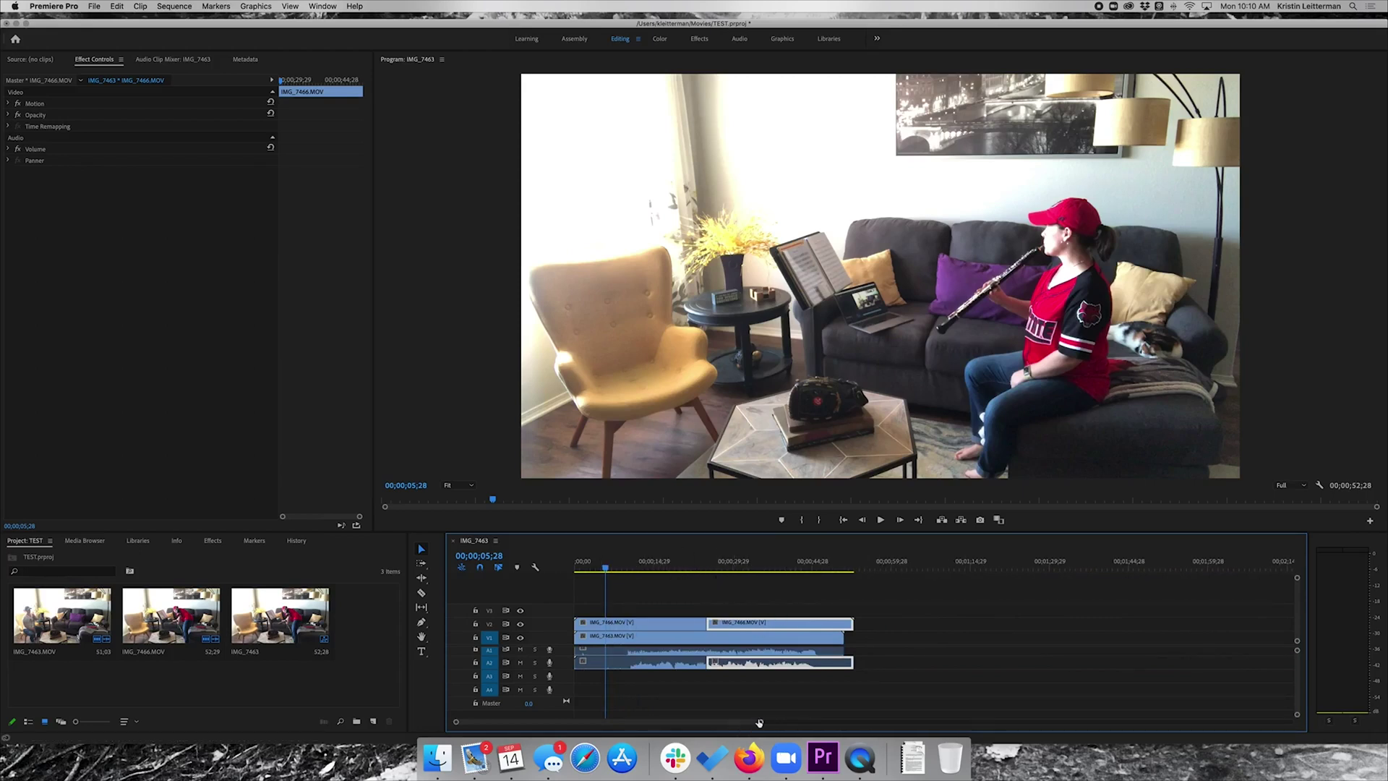
left_click_drag(758, 721, 1100, 721)
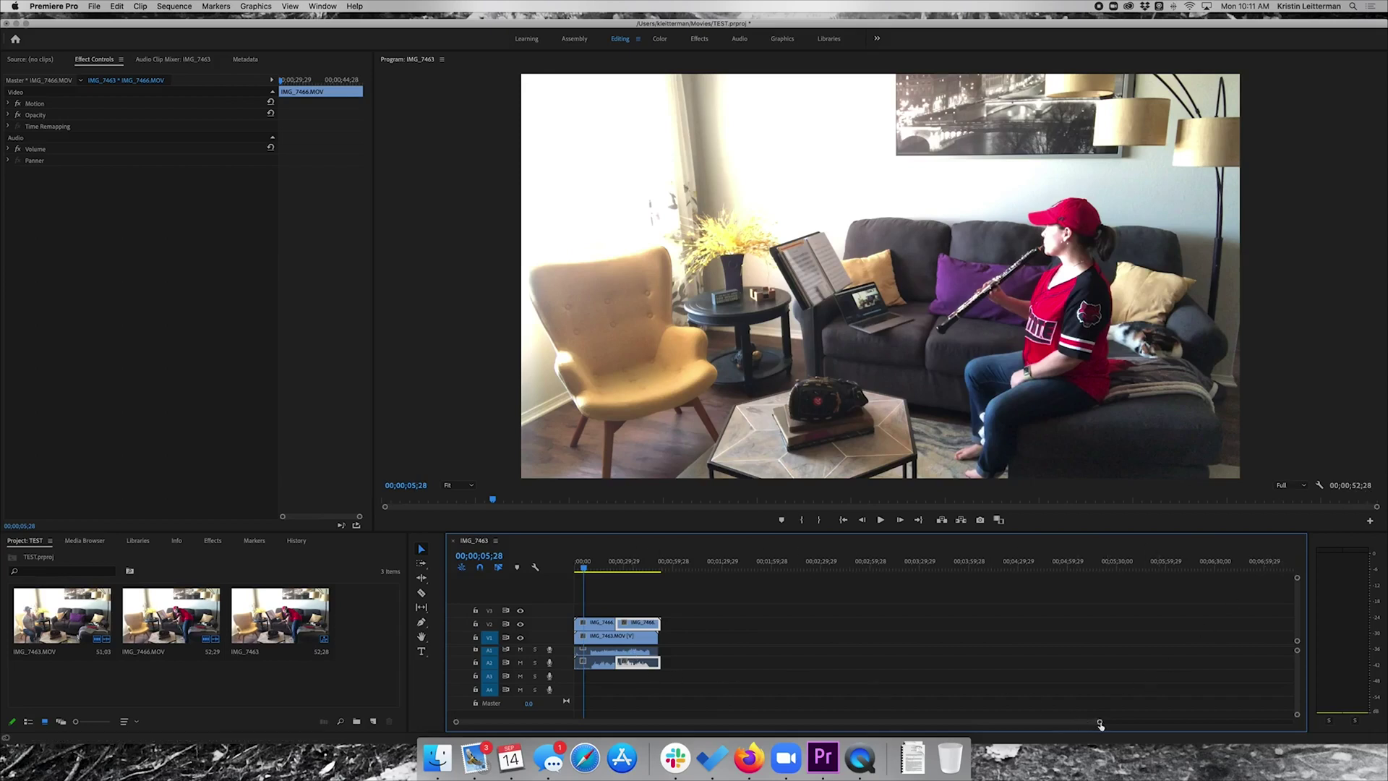
left_click_drag(1099, 722, 755, 726)
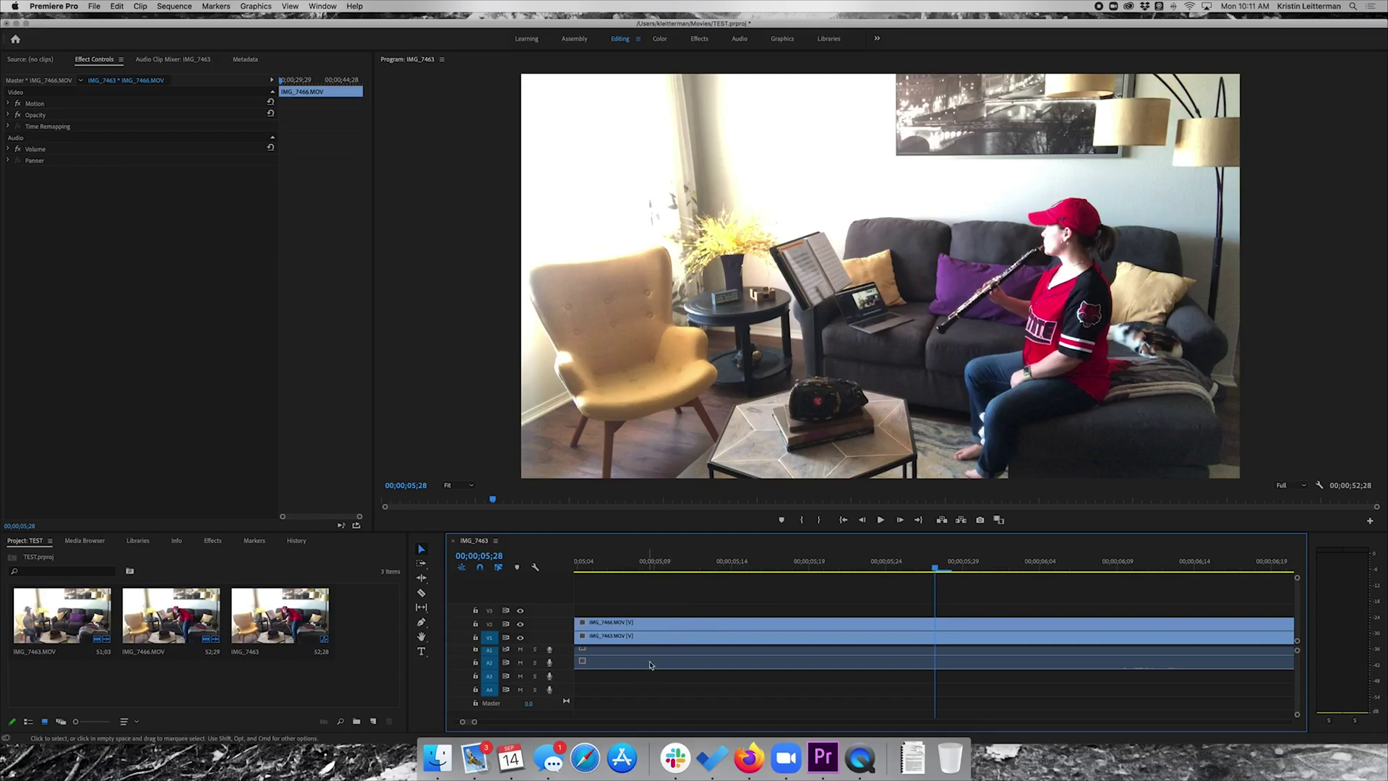
scroll(641, 676, "up", 1)
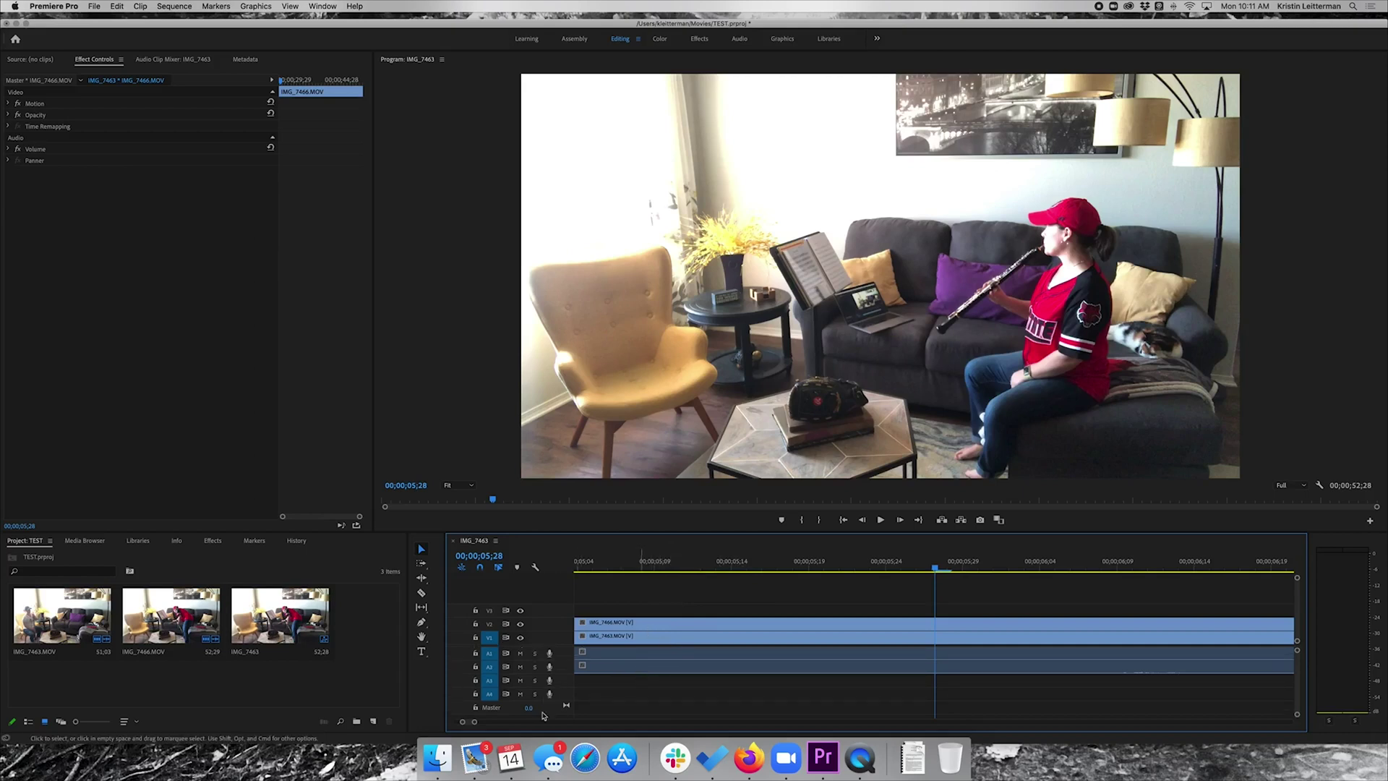
left_click_drag(475, 721, 544, 728)
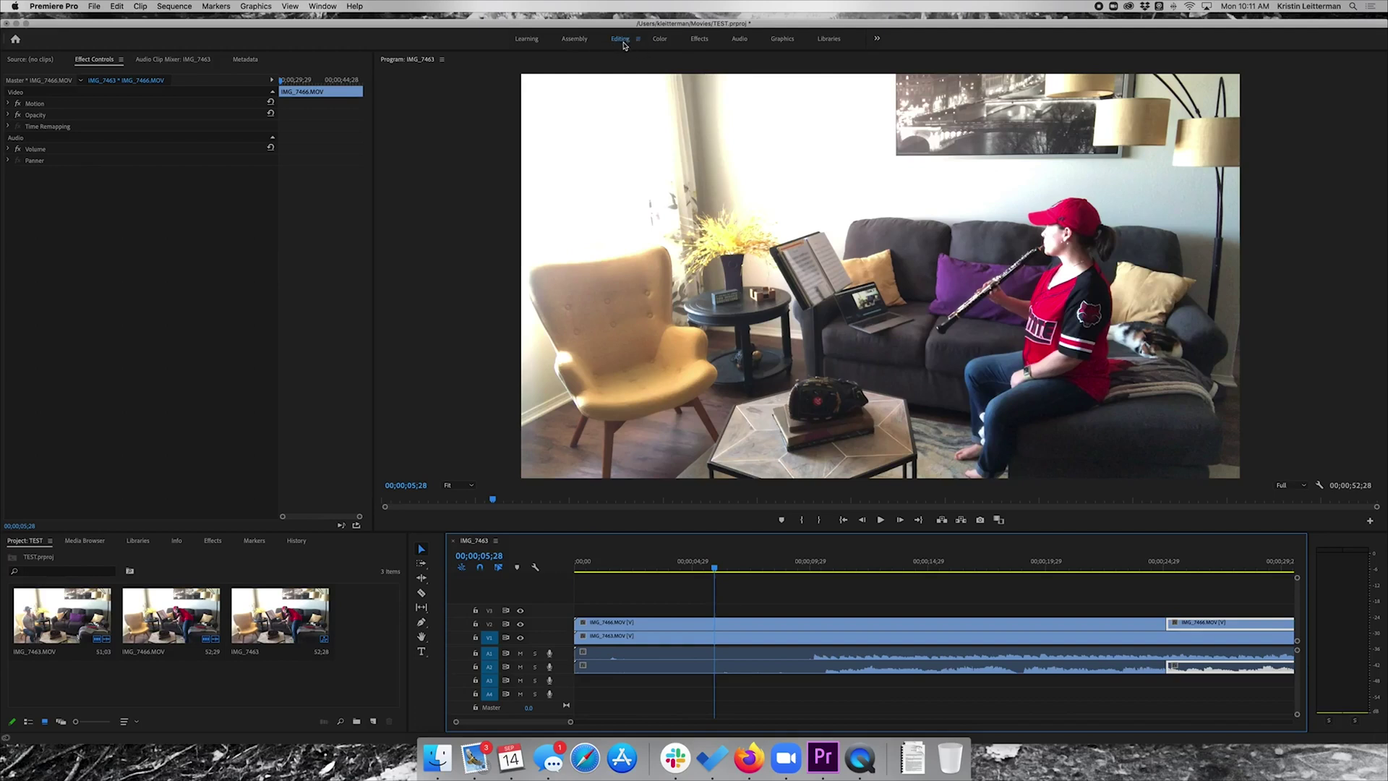
View the Assembly, Audio and Graphics workspaces and return to the Editing workspace
left_click(577, 40)
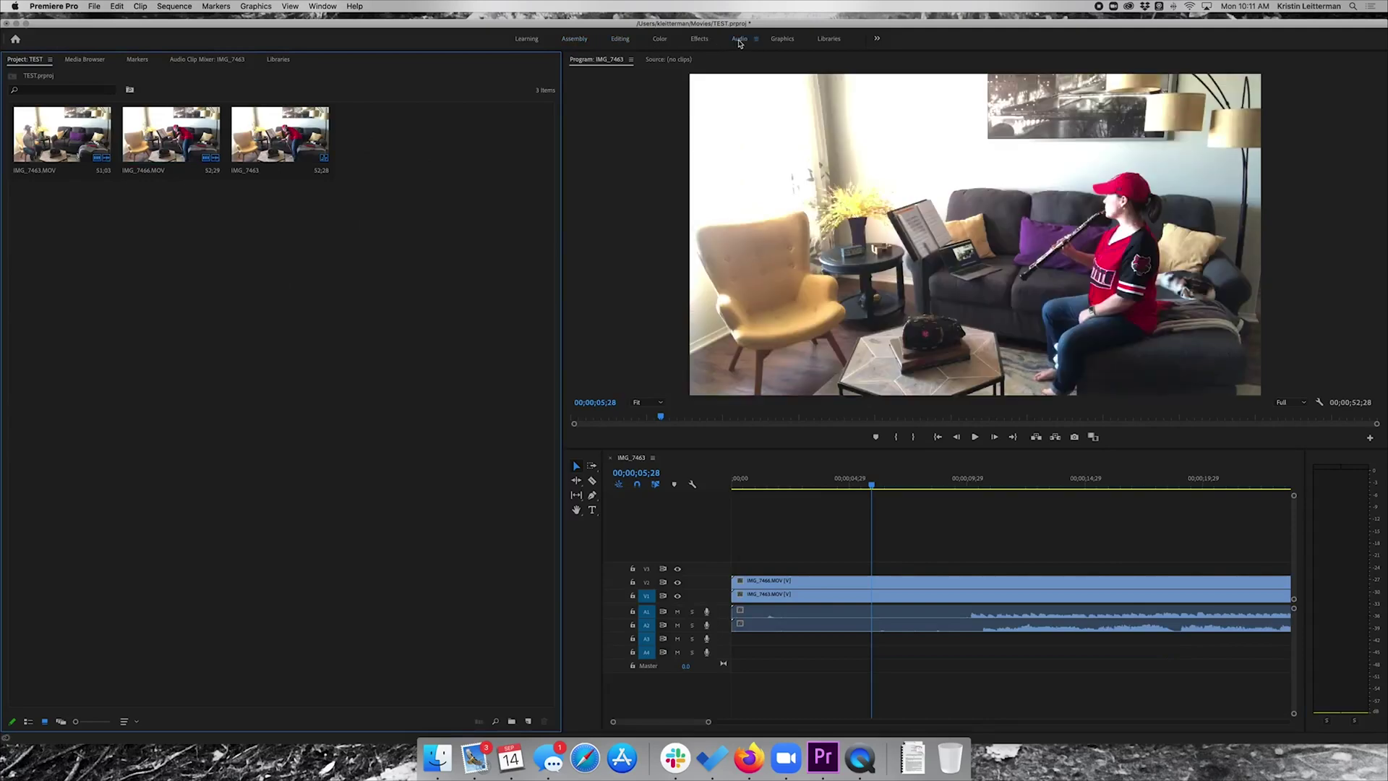
left_click(740, 41)
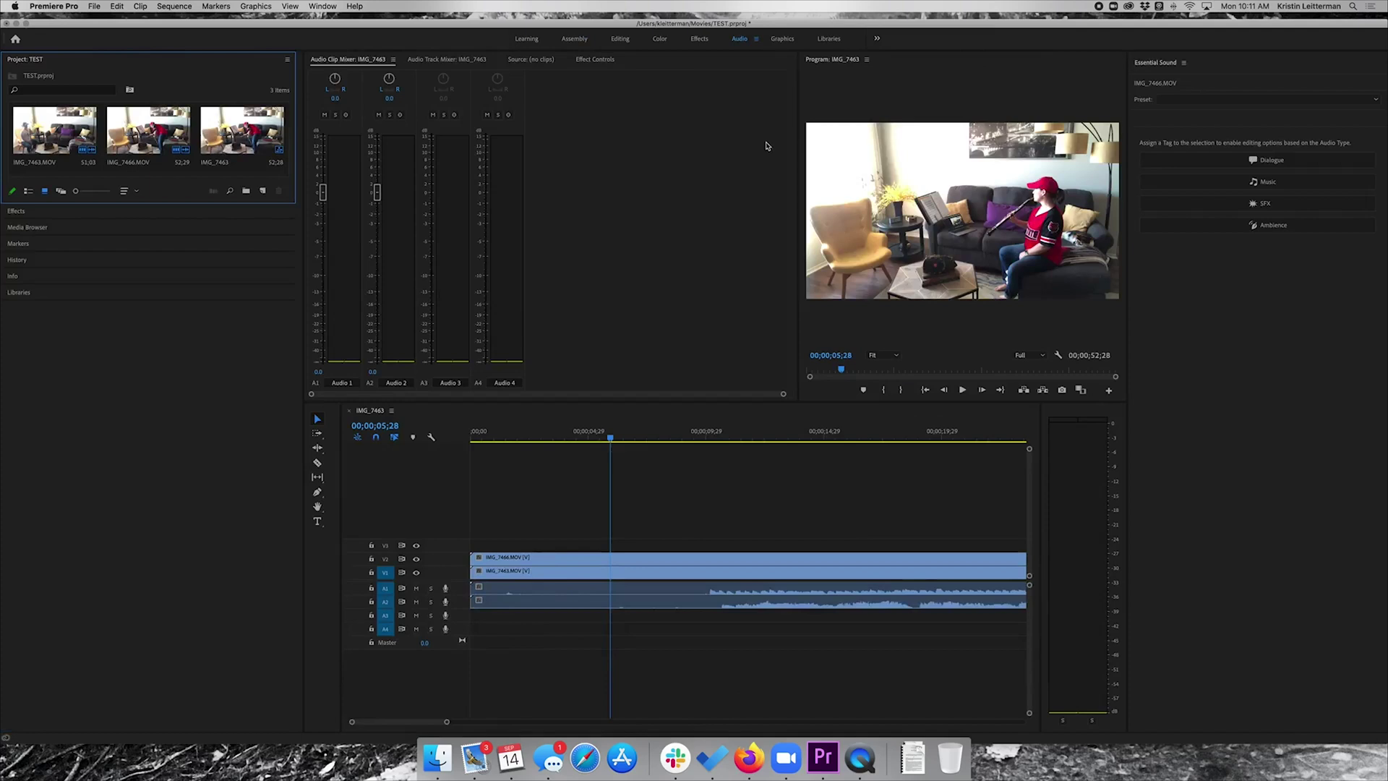
left_click(781, 44)
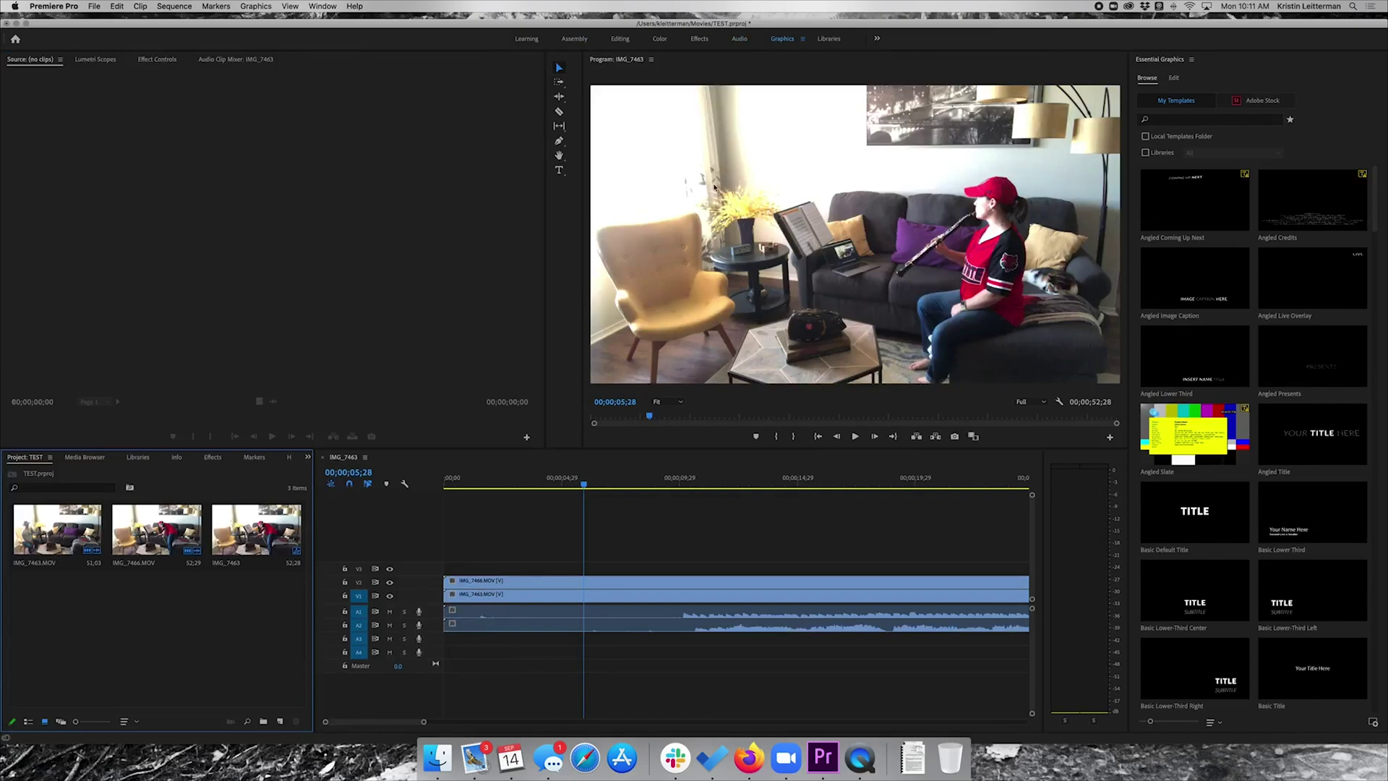
left_click(622, 40)
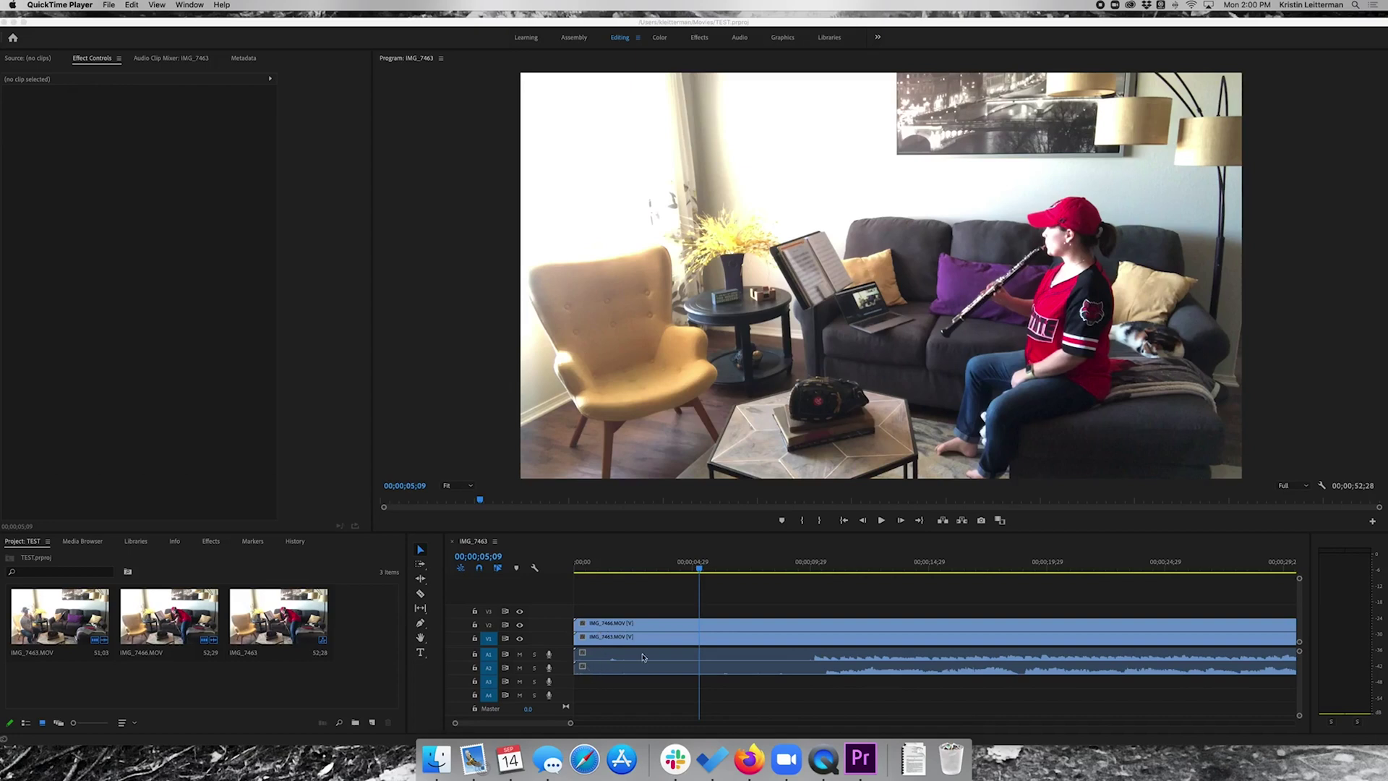
Play the sequence from about 9 seconds to check how the two recordings line up
left_click(570, 724)
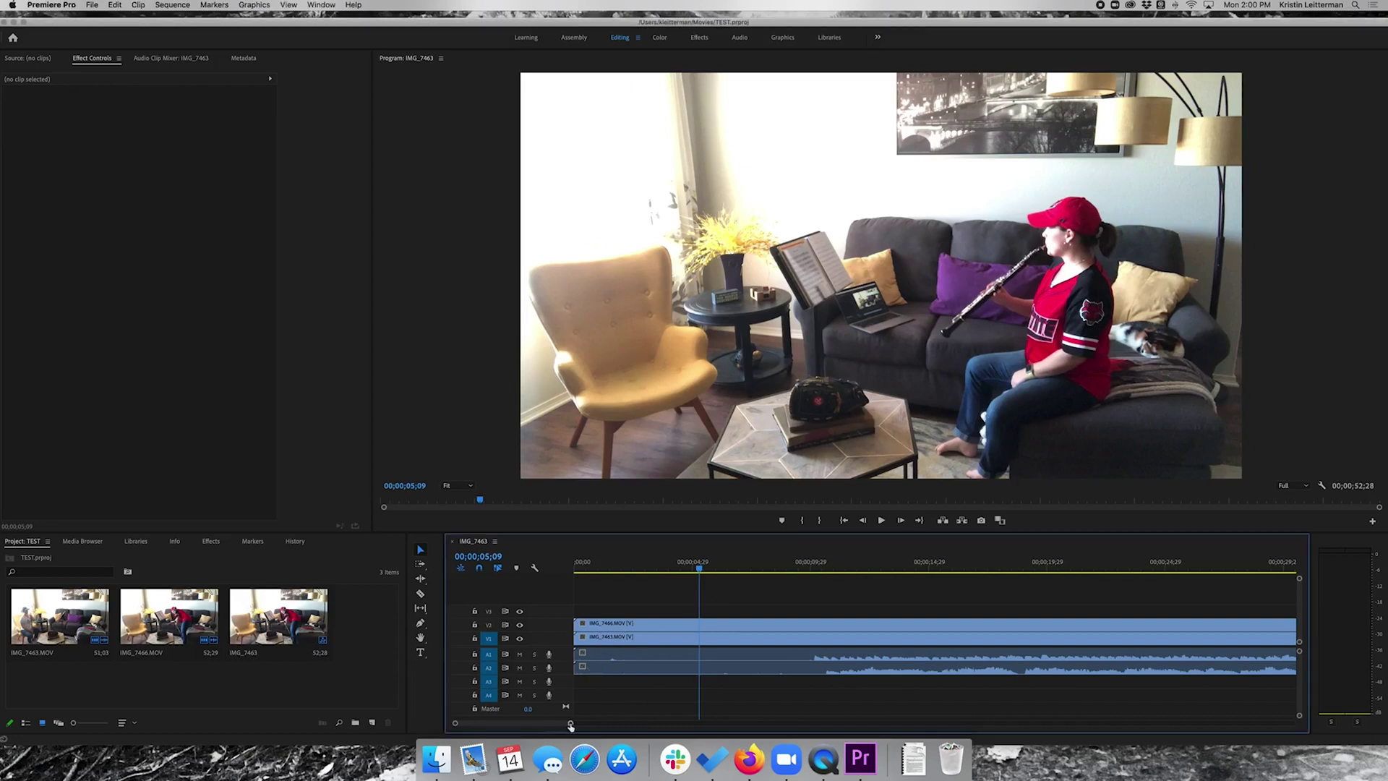
left_click_drag(571, 724, 558, 726)
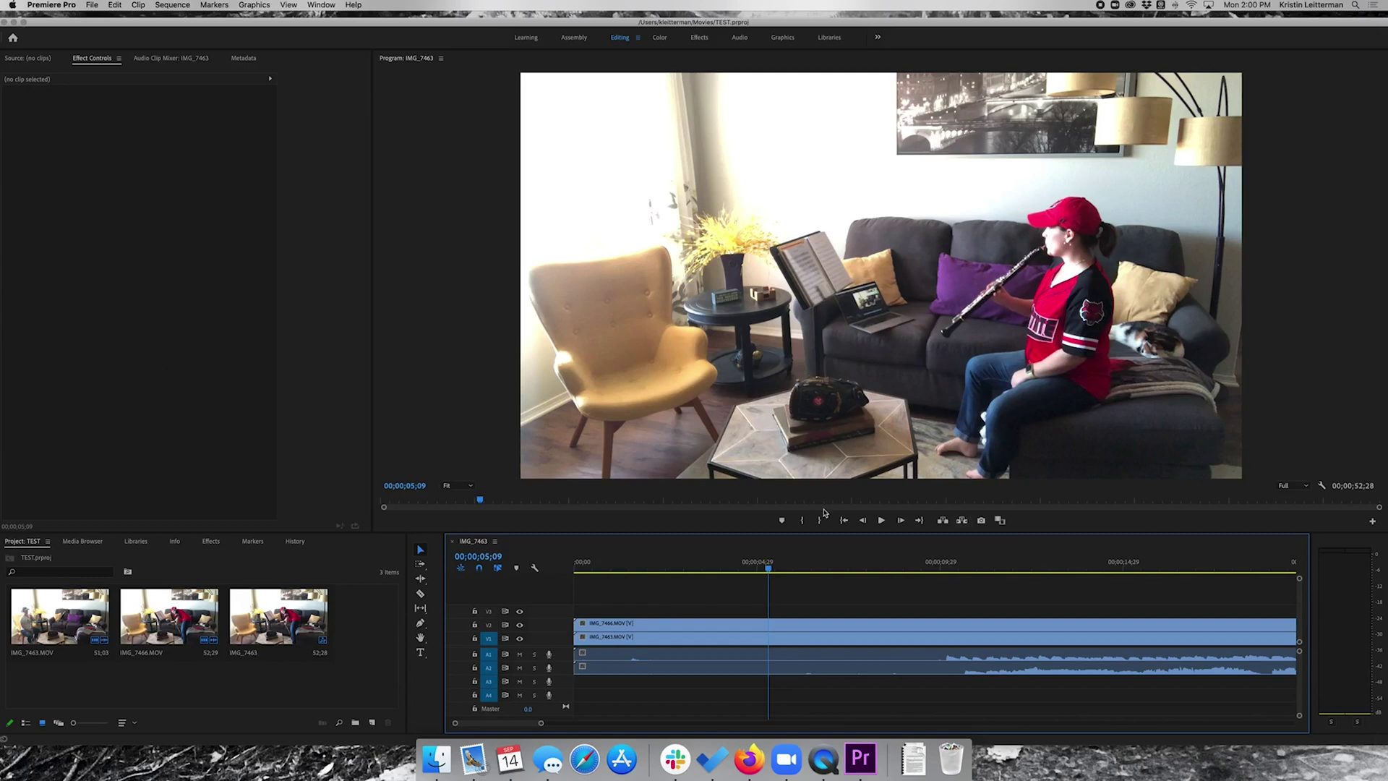
left_click(912, 569)
left_click(882, 522)
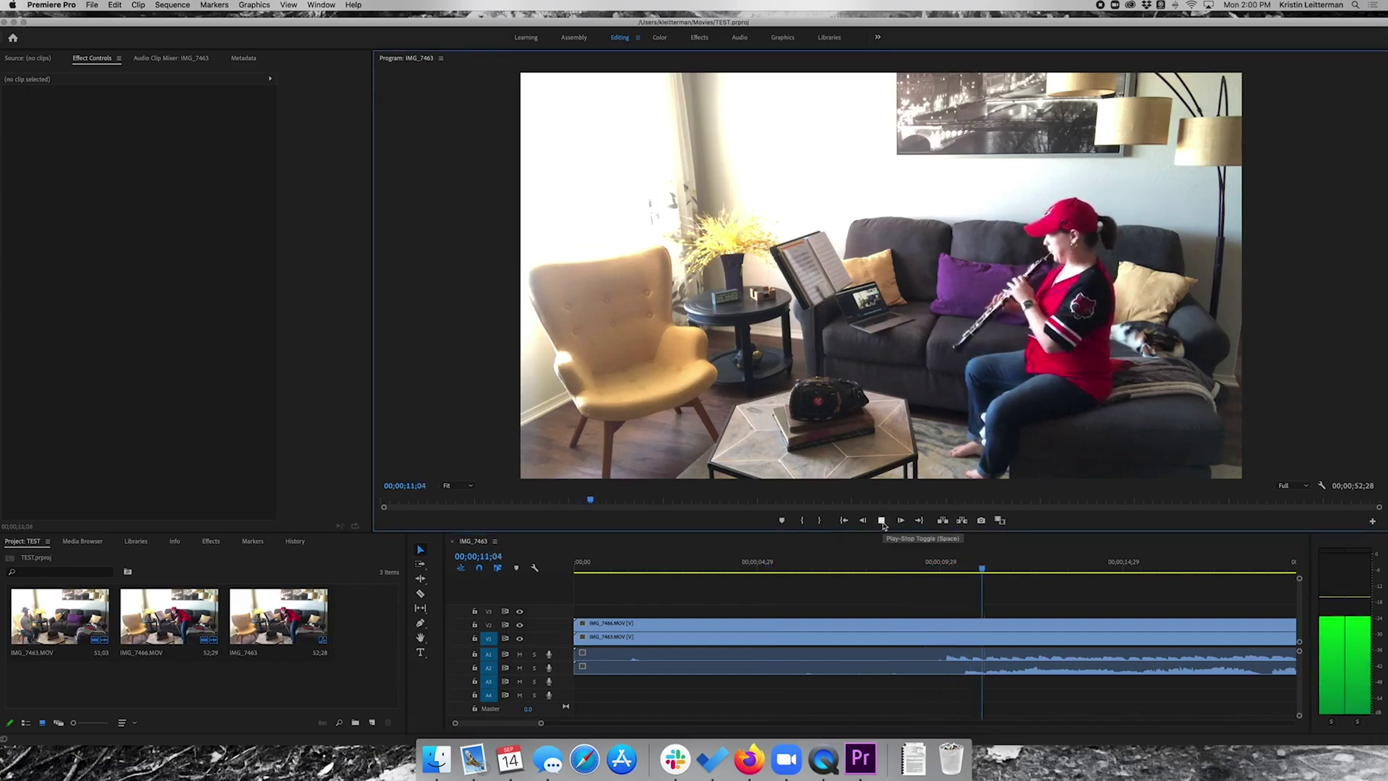
left_click(882, 521)
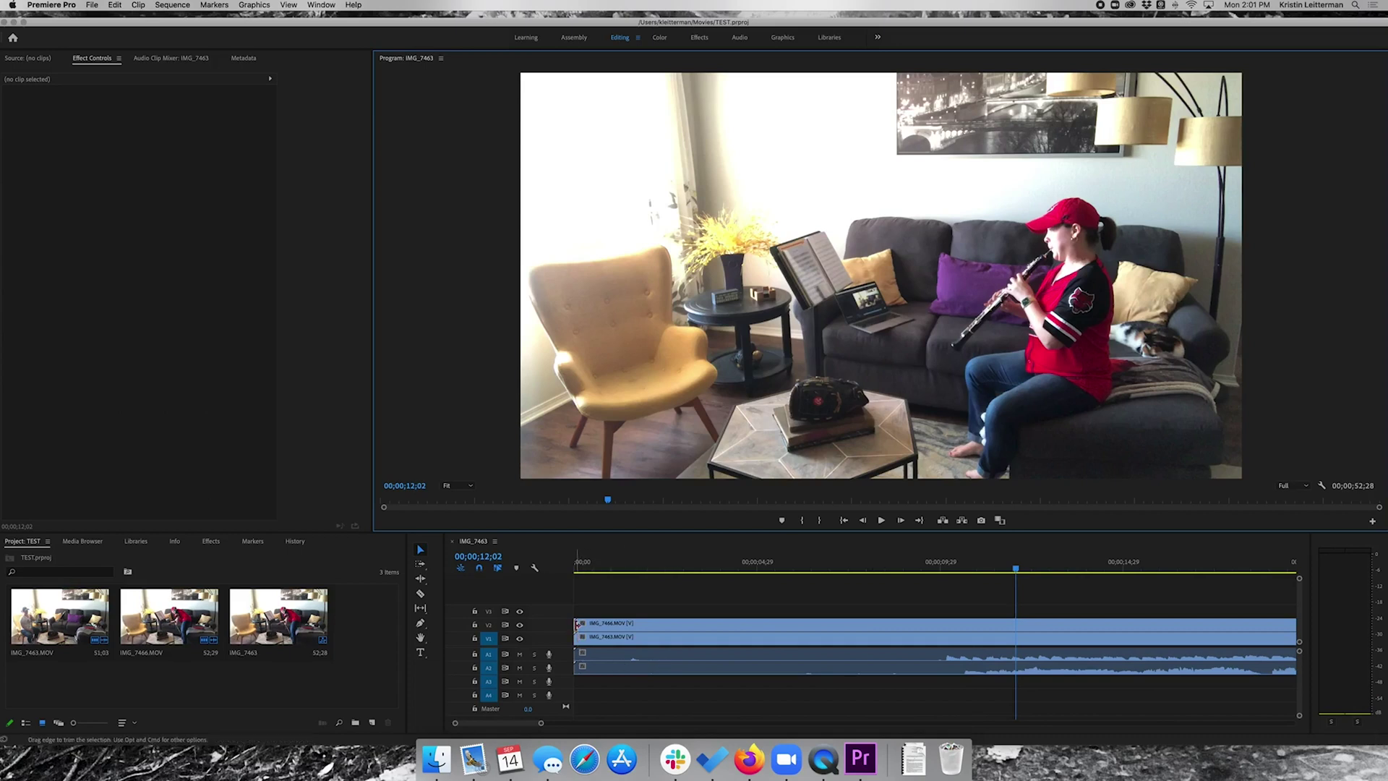
Trim about 2.4 seconds off the start of the IMG_7466.MOV clip on track V2
left_click(577, 624)
left_click_drag(577, 624, 636, 623)
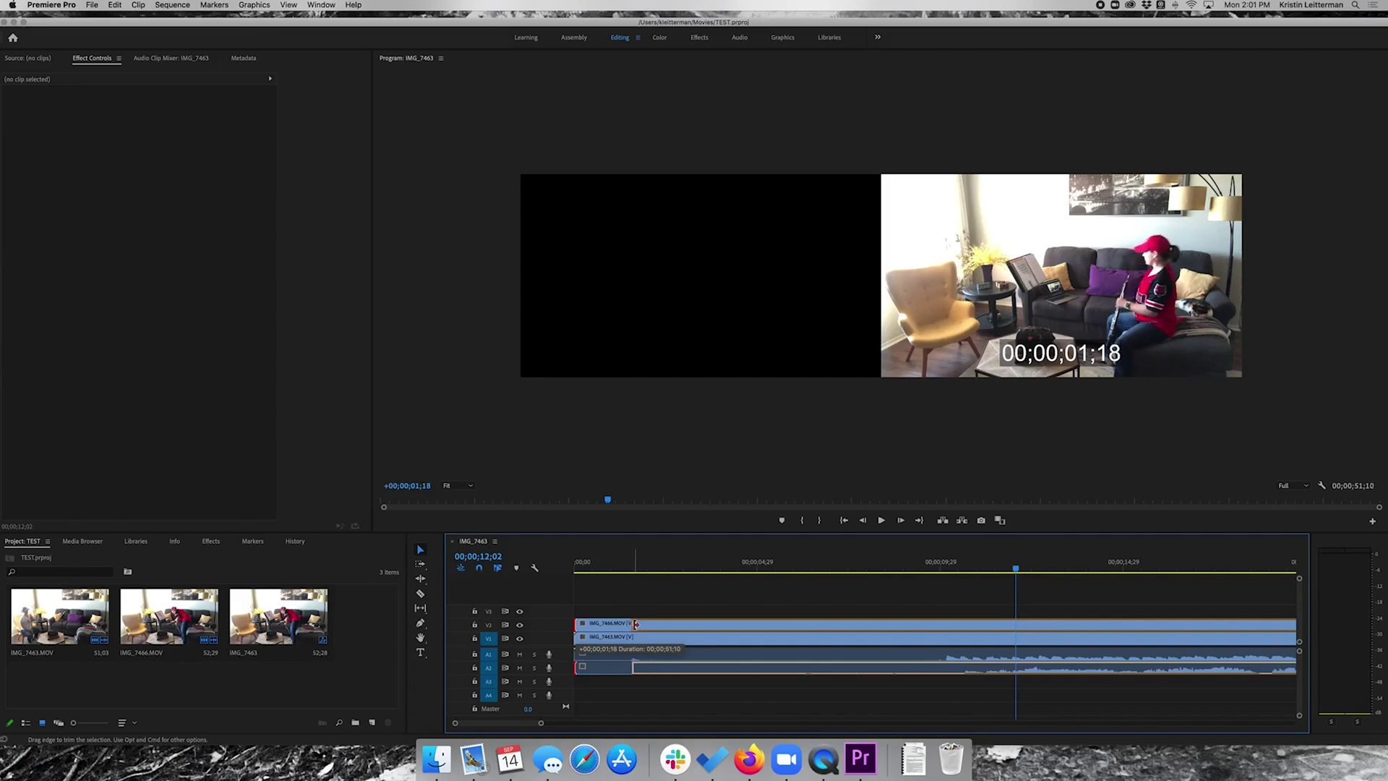
left_click_drag(636, 624, 668, 624)
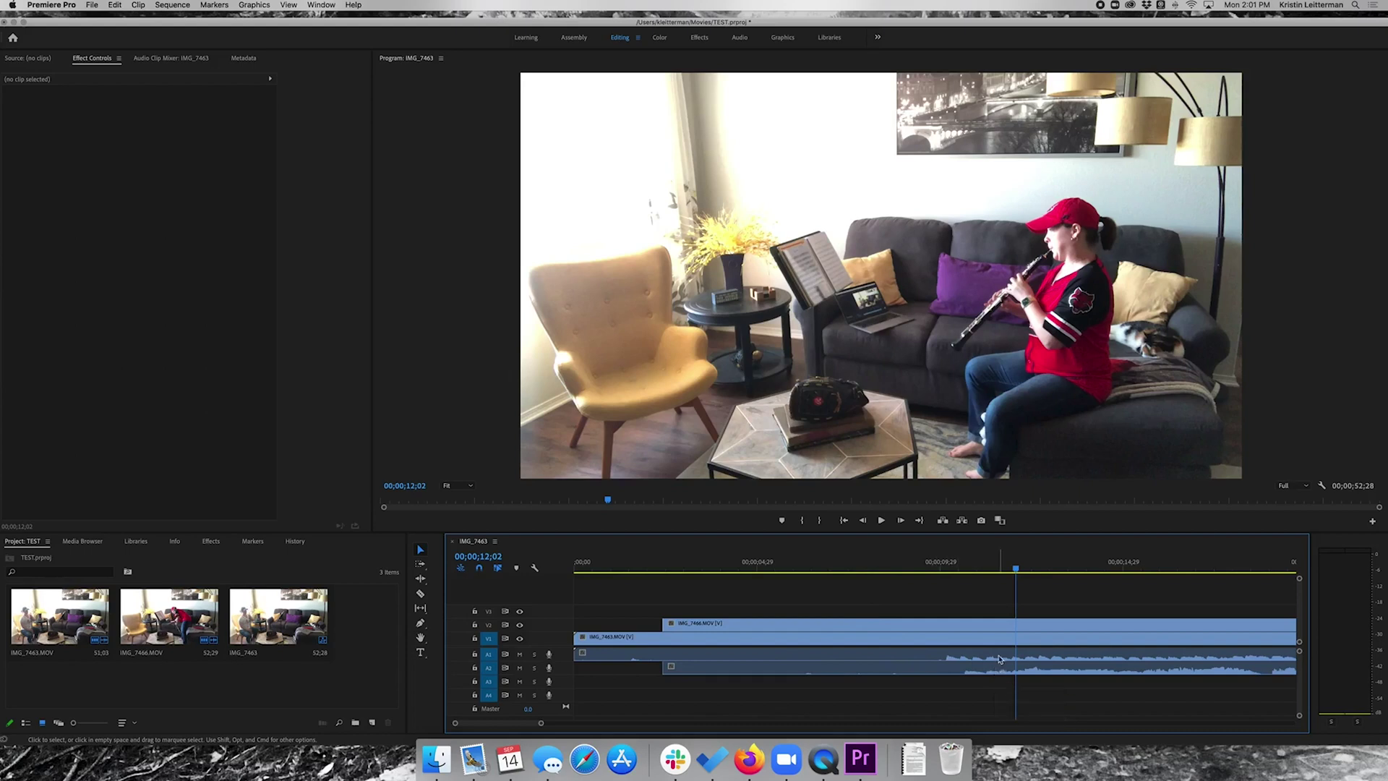
Shift the linked IMG_7466.MOV video and audio about 12 frames earlier, bringing its waveform closer to the IMG_7463.MOV waveform
left_click(1001, 672)
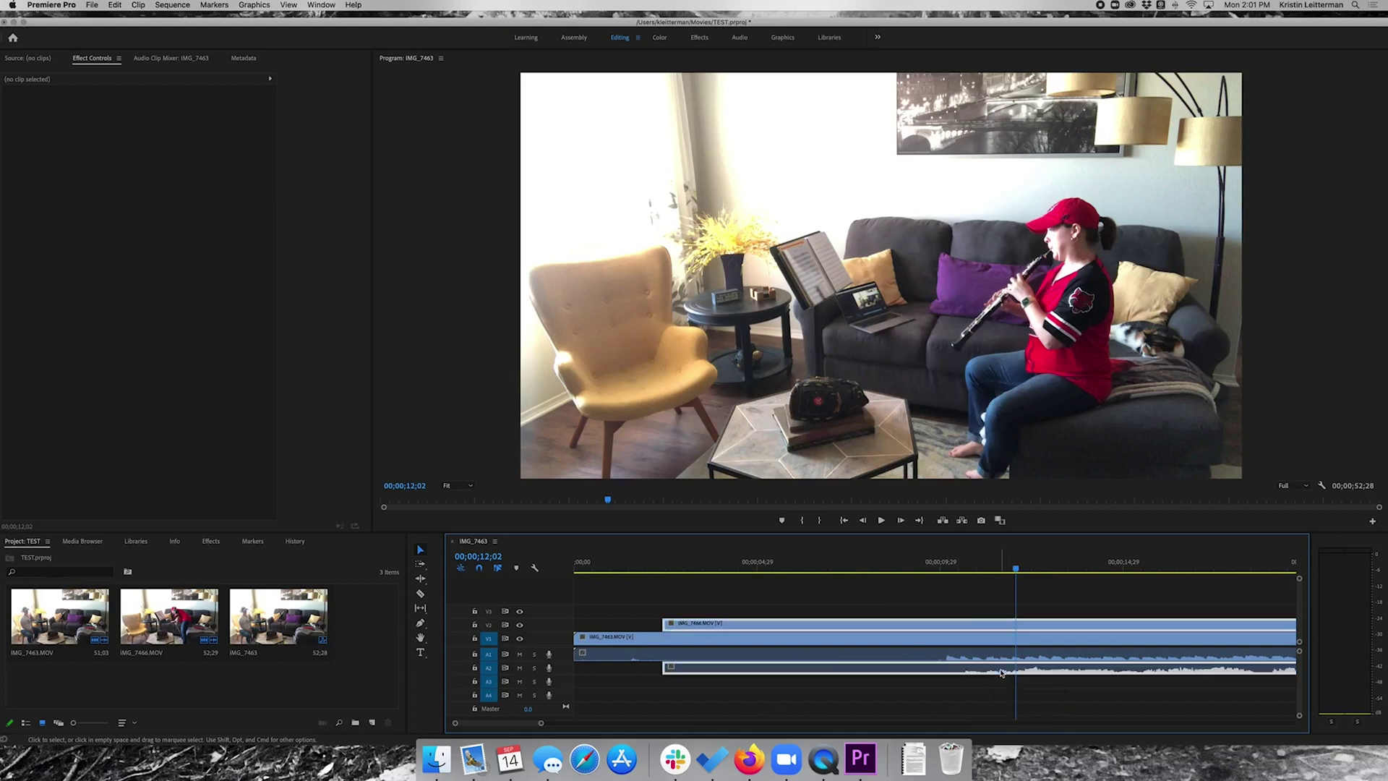
left_click_drag(1002, 673, 994, 673)
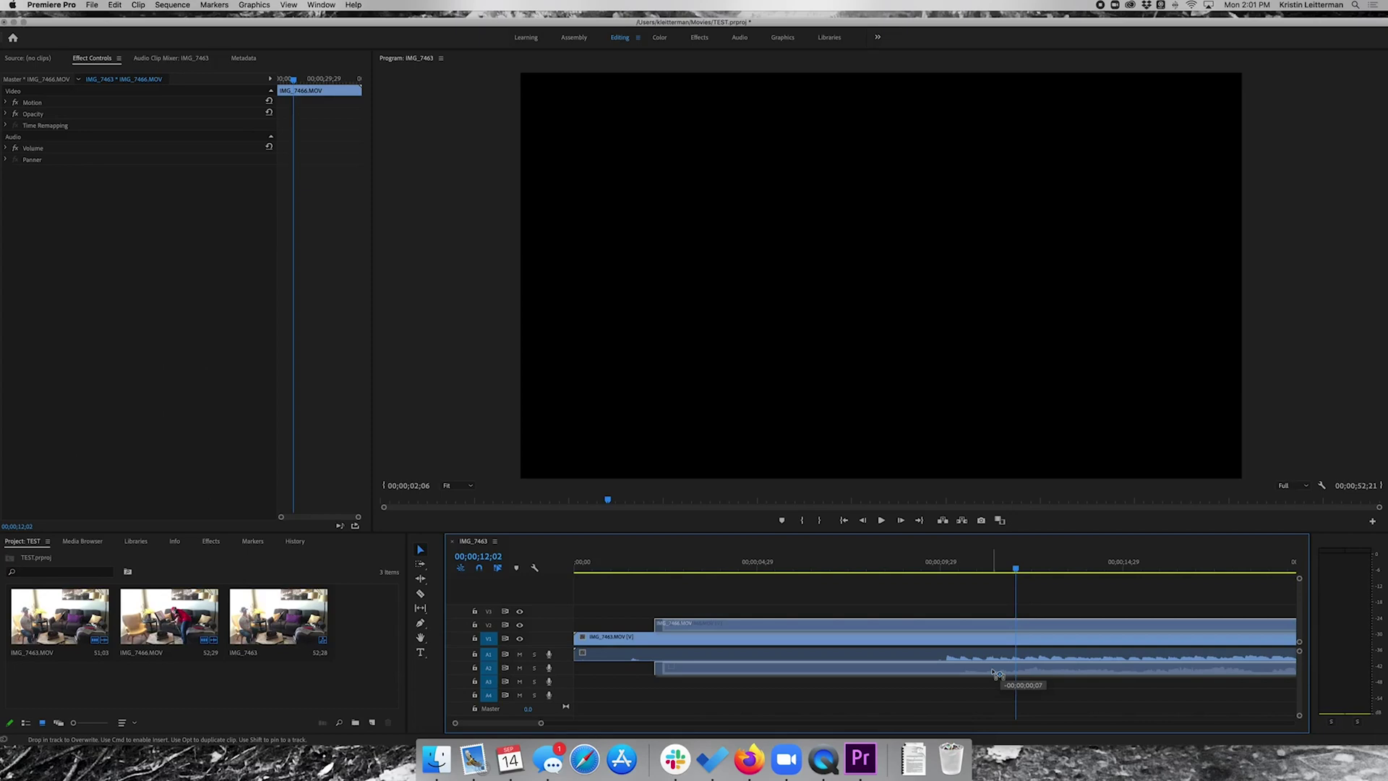
left_click_drag(997, 674, 997, 674)
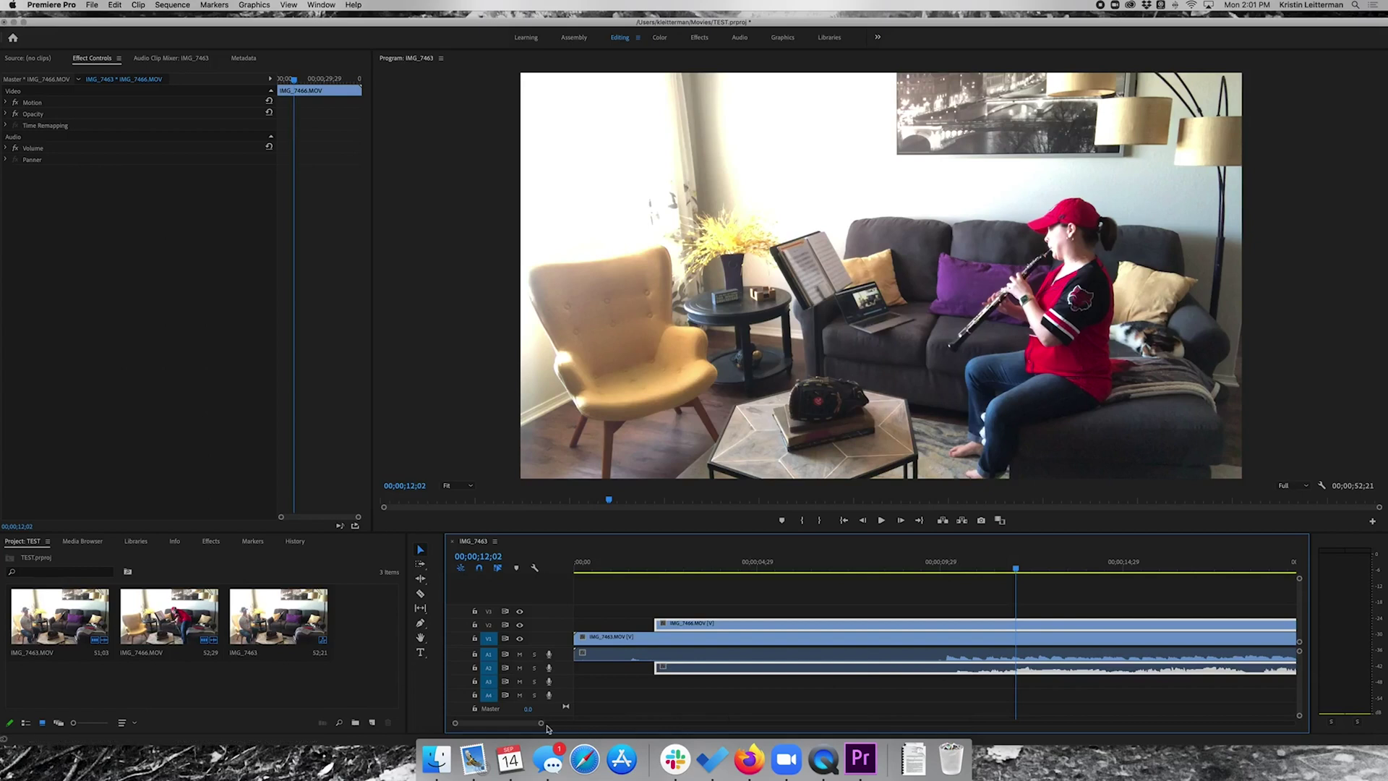
left_click_drag(541, 726, 538, 726)
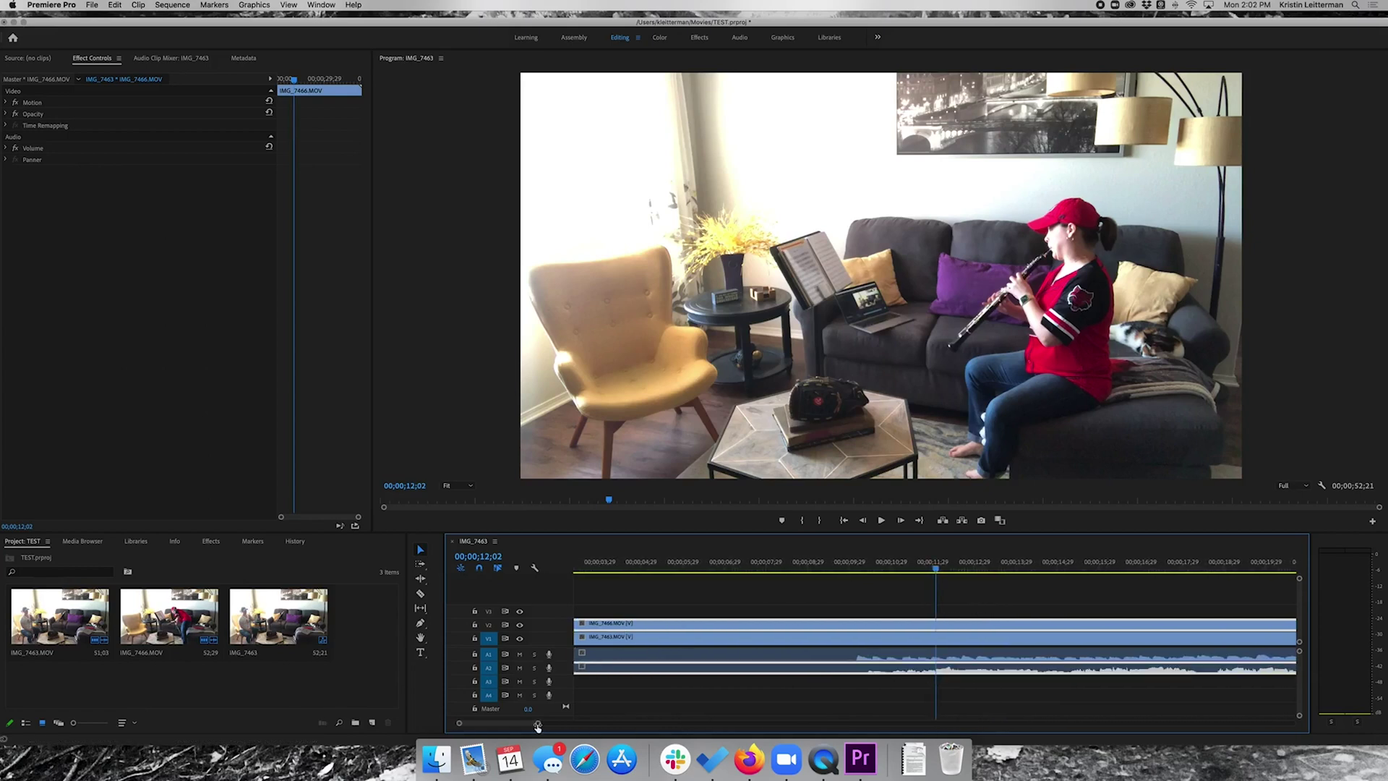
left_click_drag(902, 674, 899, 675)
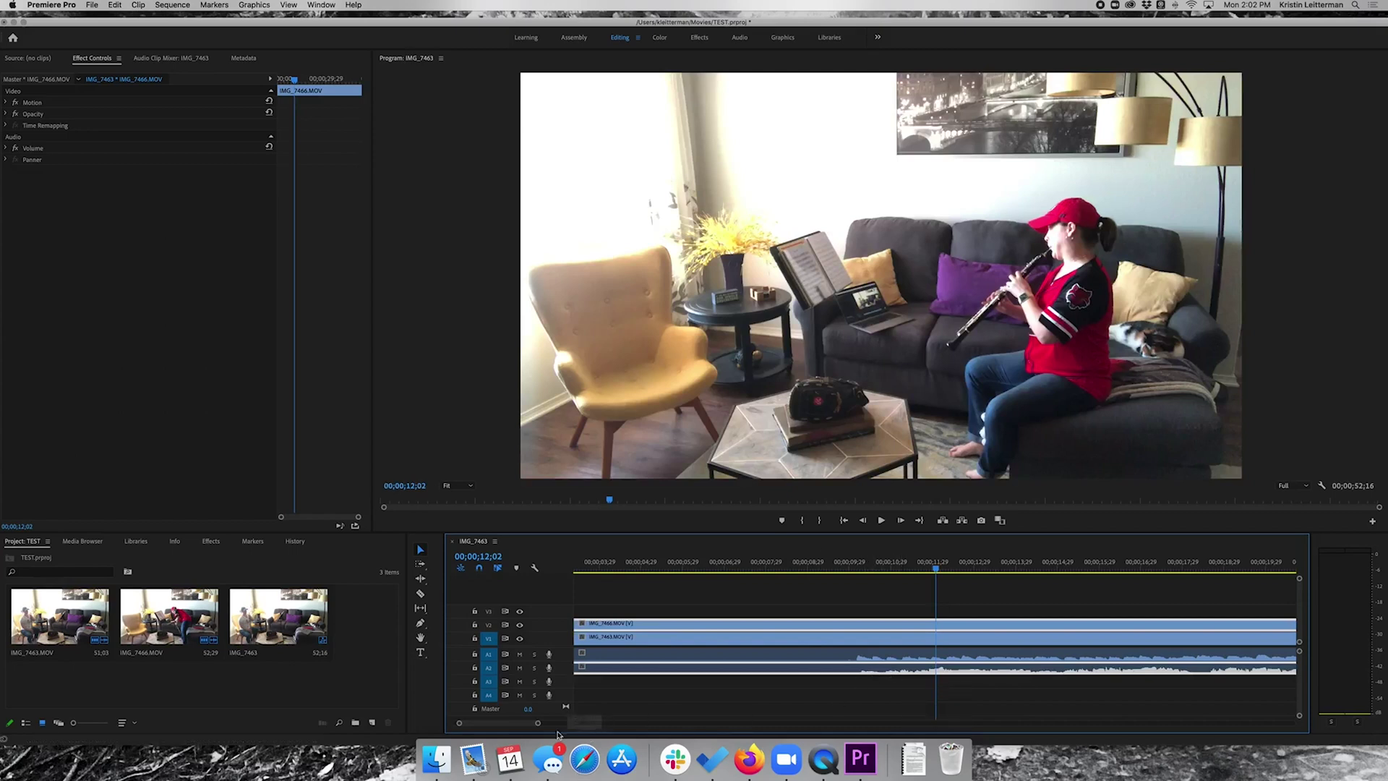
Fine-tune the IMG_7466.MOV clip about 3 frames earlier so the first notes of both waveforms line up
left_click_drag(538, 723, 514, 727)
left_click_drag(770, 674, 764, 675)
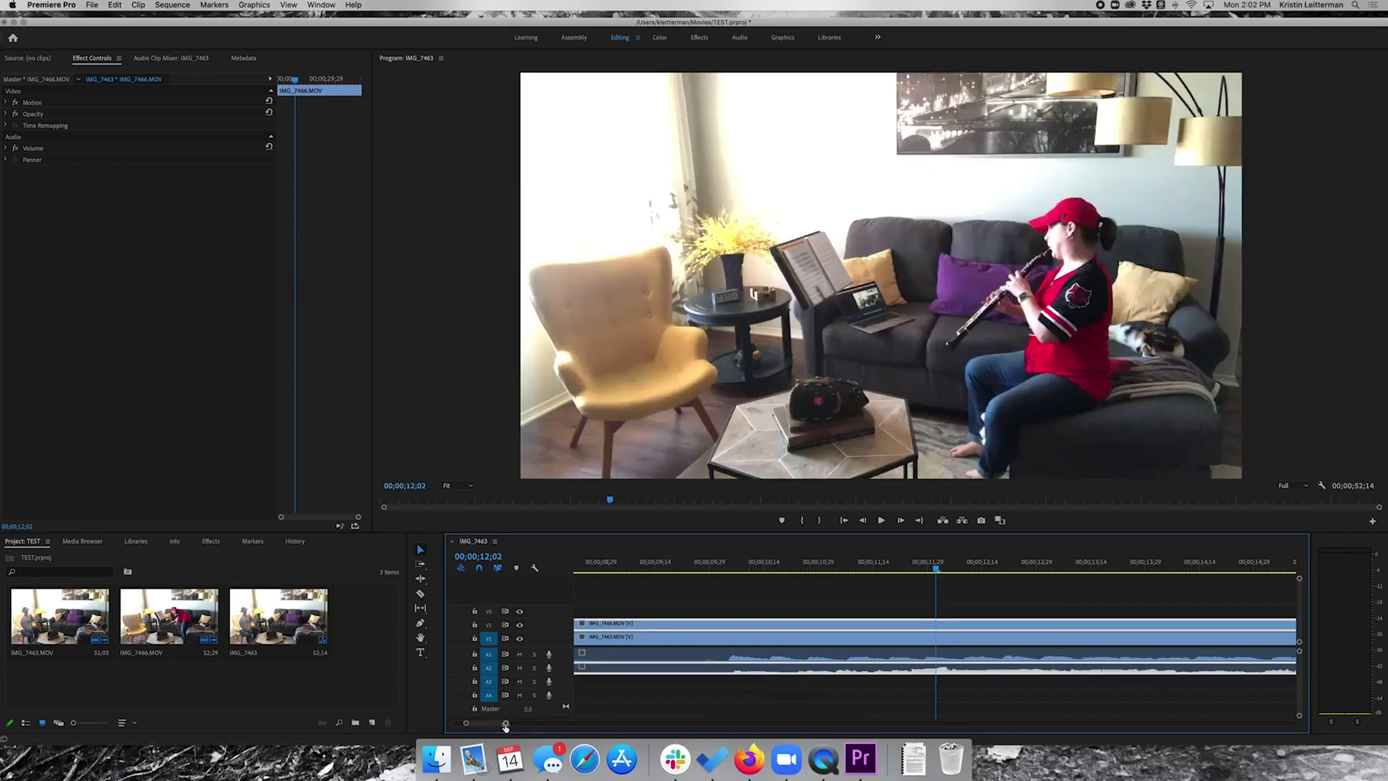
scroll(631, 702, "up", 3)
scroll(642, 700, "up", 2)
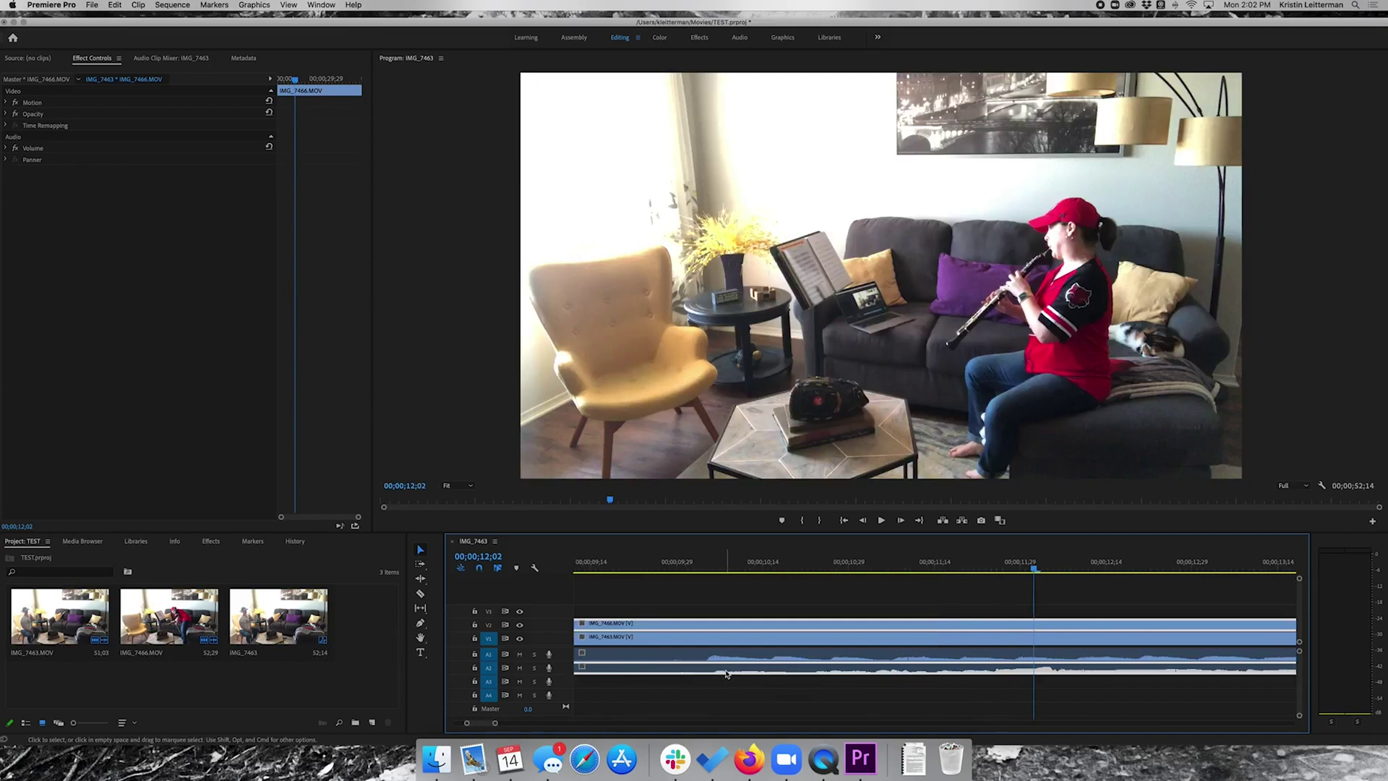
left_click_drag(726, 674, 720, 675)
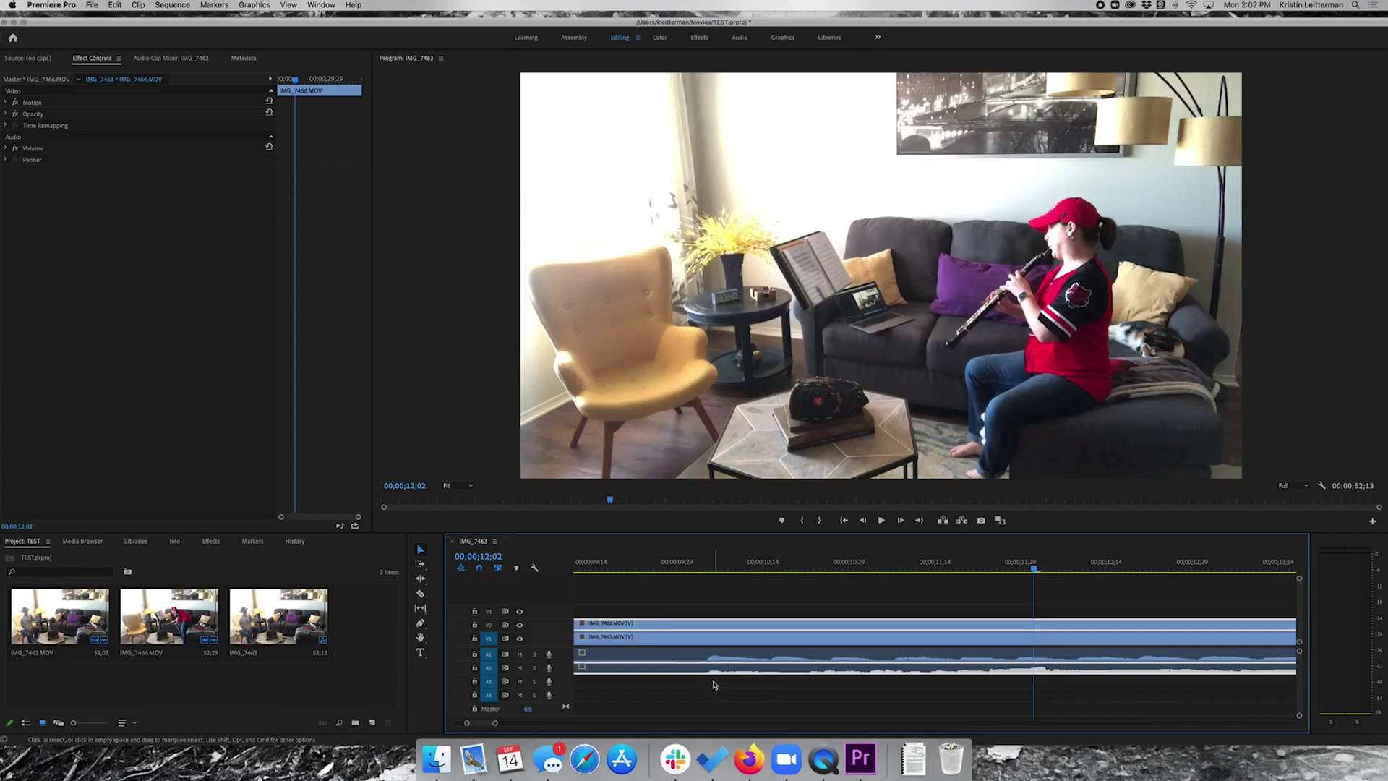
Play the sequence from just before the first notes, at about 9;25, to check the sync
left_click(652, 569)
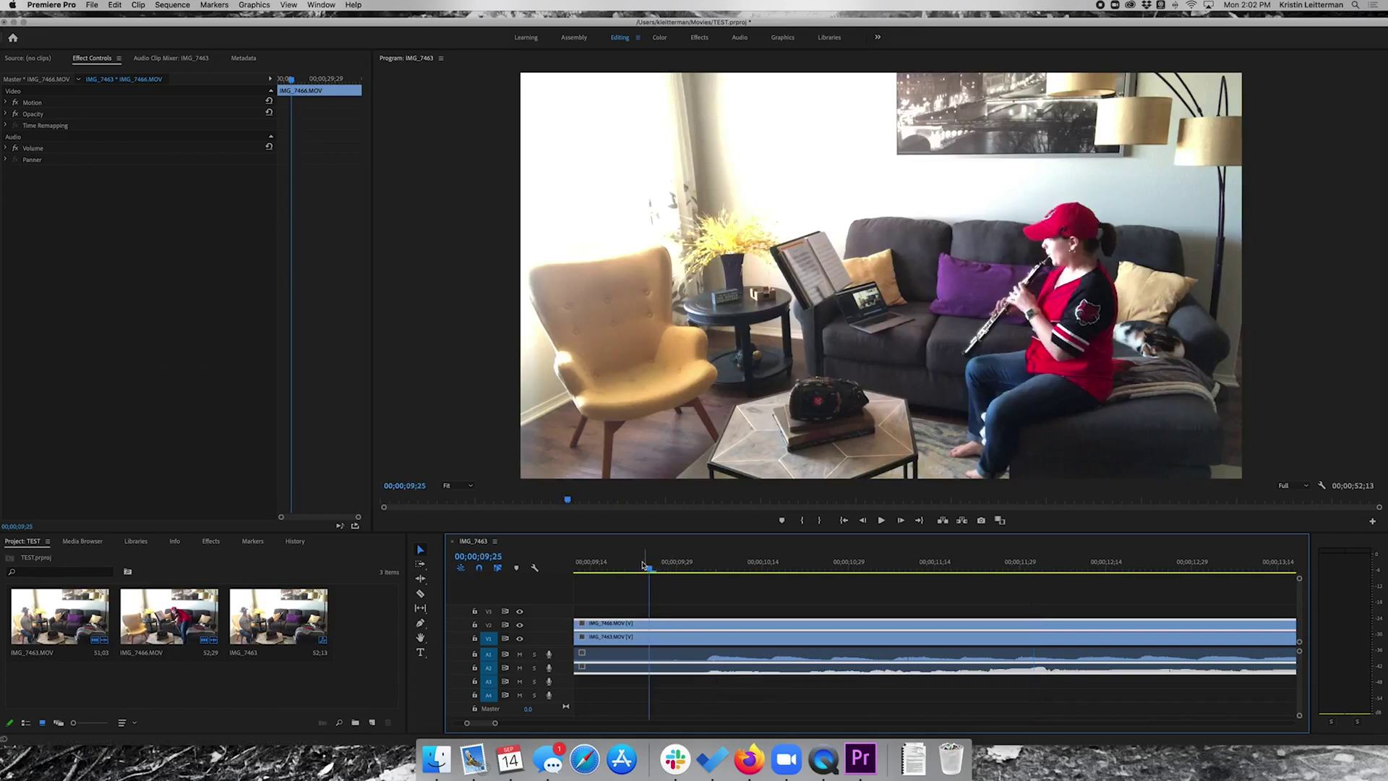
left_click(882, 521)
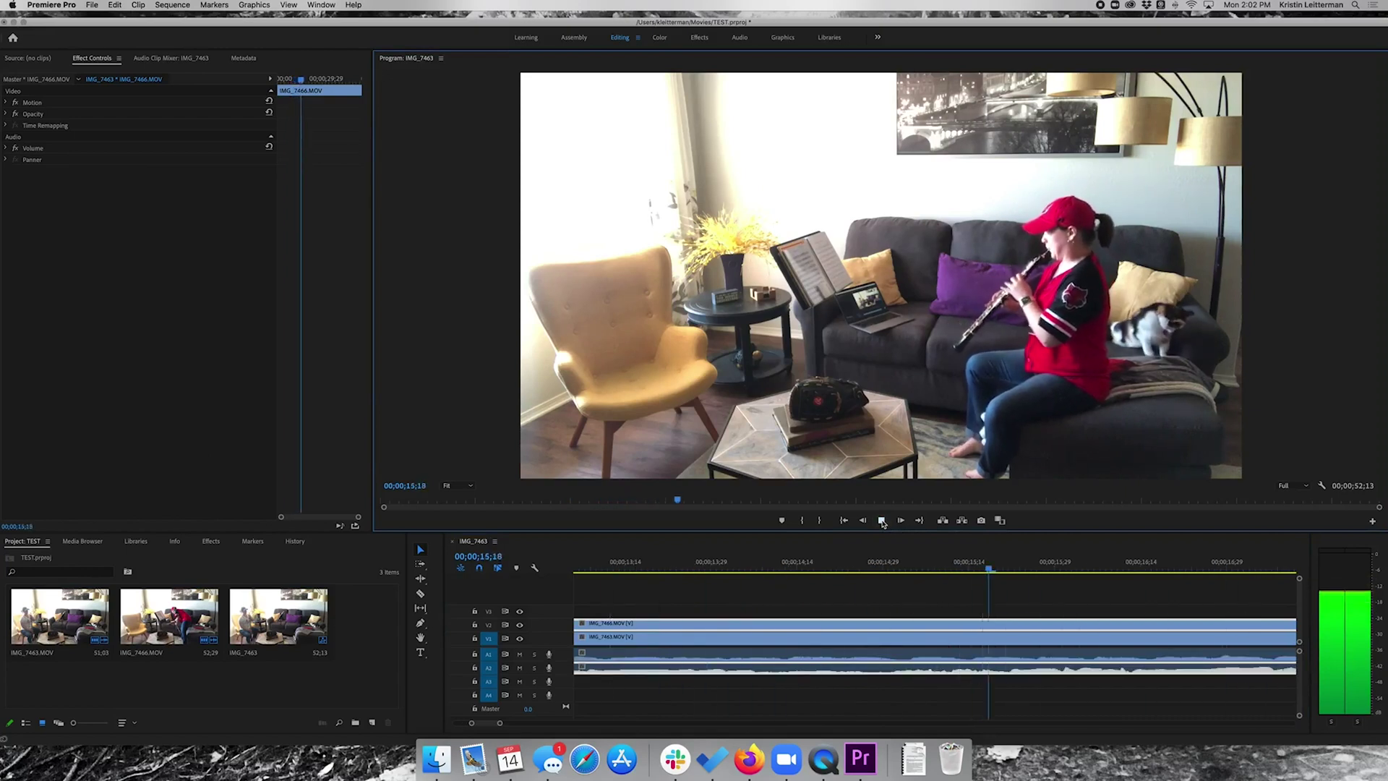
left_click(882, 520)
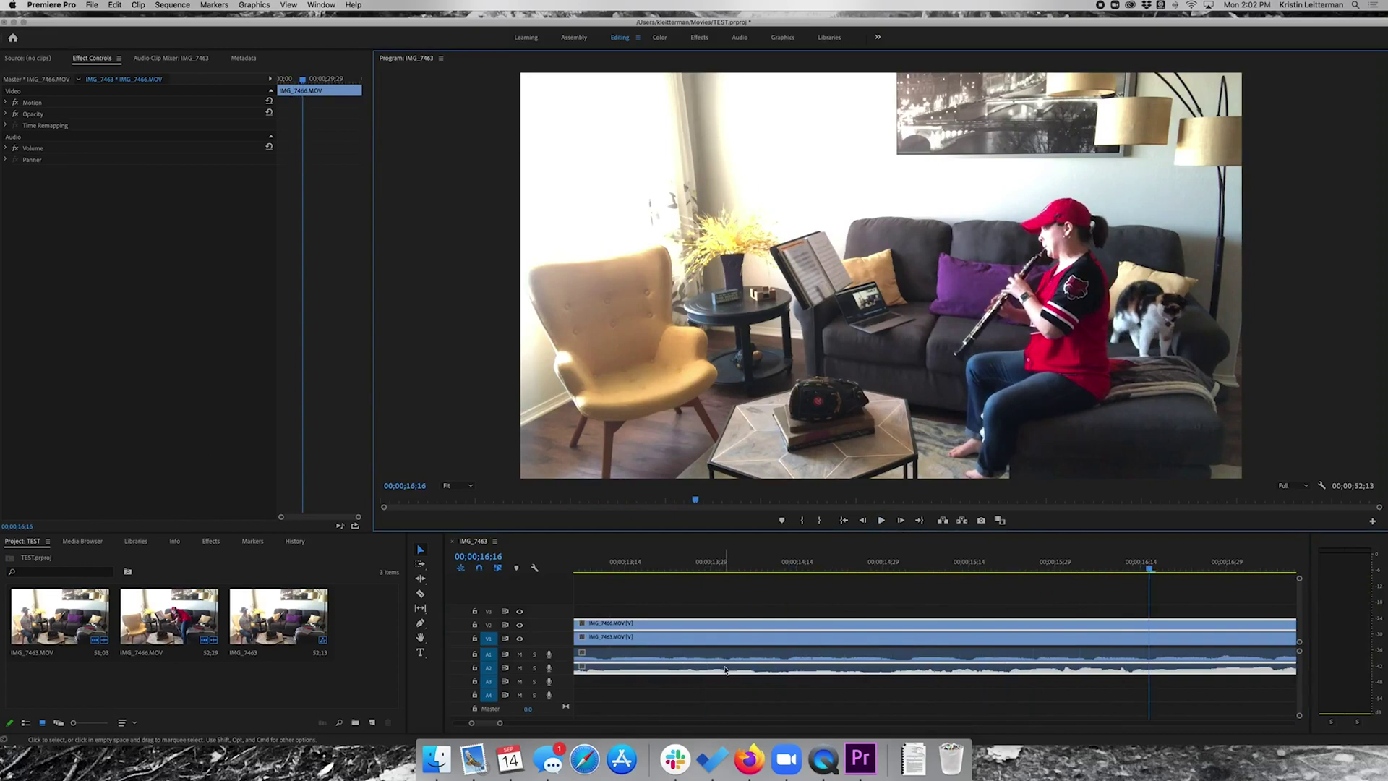
Shift the linked IMG_7466.MOV video and audio about 1 frame later to fine-tune its first note against the IMG_7463.MOV waveform
scroll(726, 669, "up", 10)
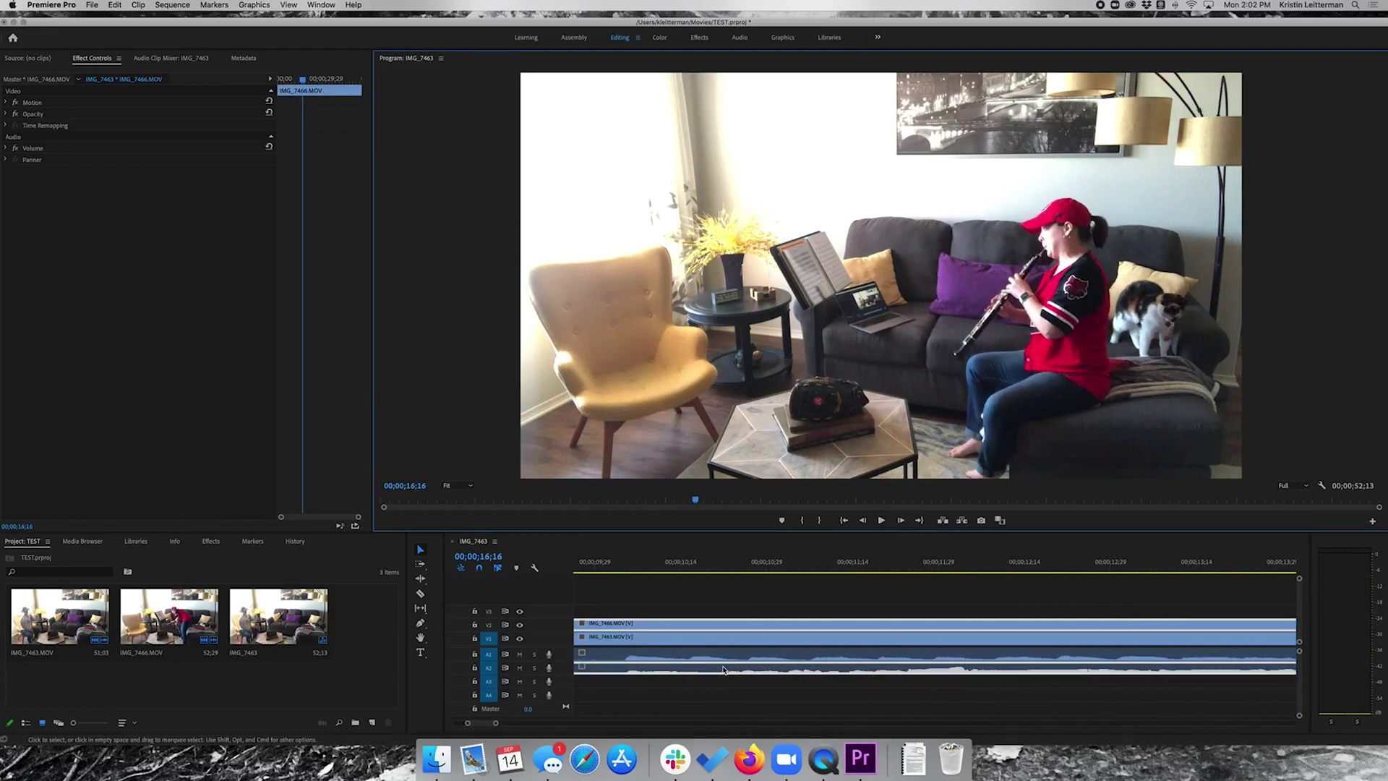
scroll(725, 669, "up", 2)
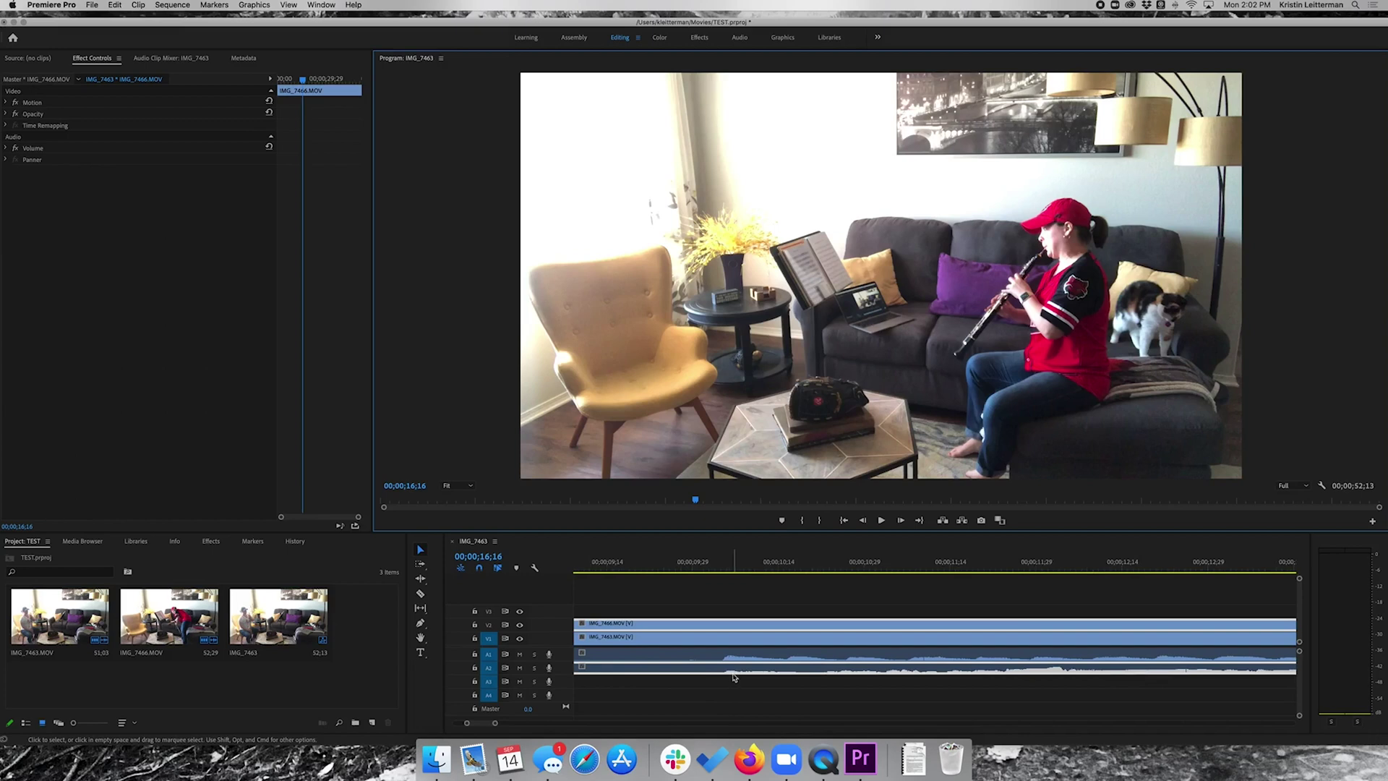
left_click(735, 672)
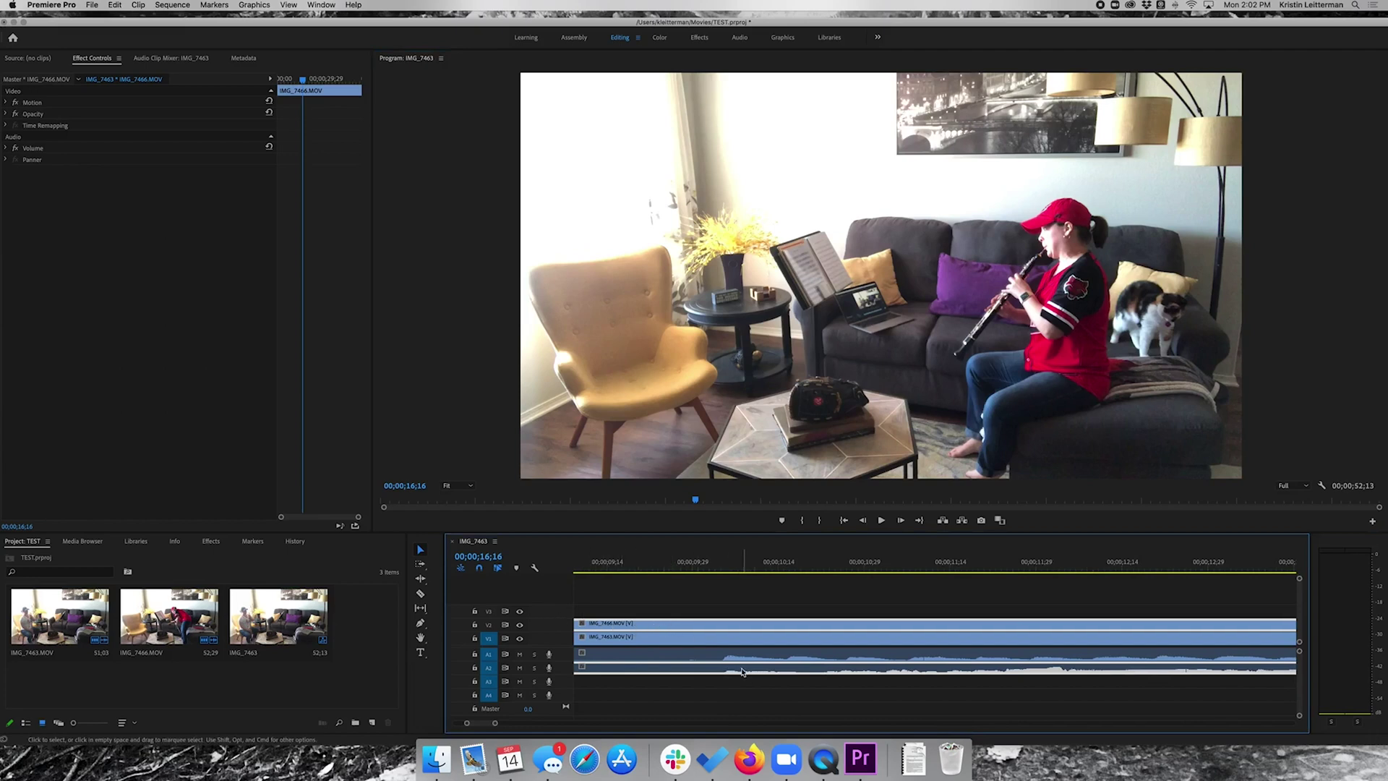
left_click_drag(743, 671, 751, 673)
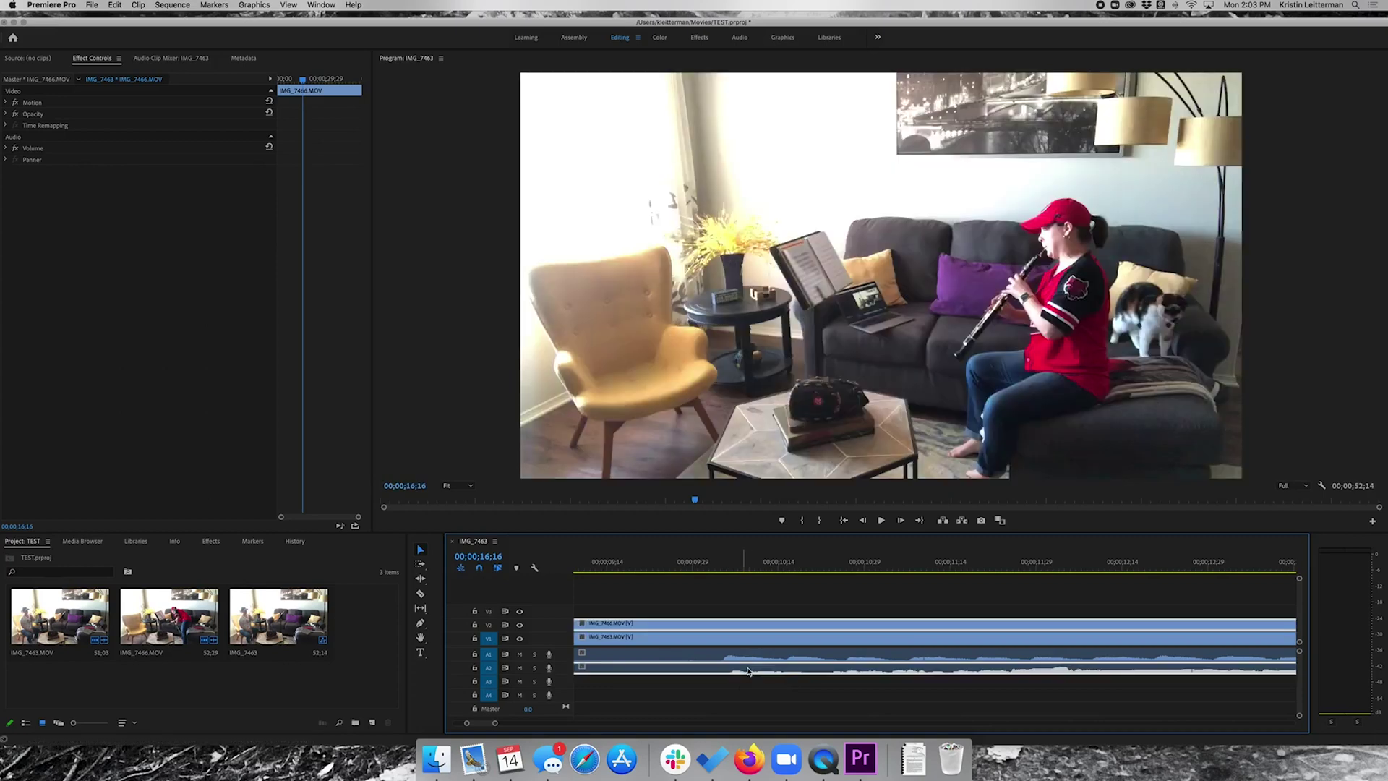
Play the sequence from just before the first notes, at about 9;26, to check the adjusted sync
left_click(677, 566)
left_click(881, 520)
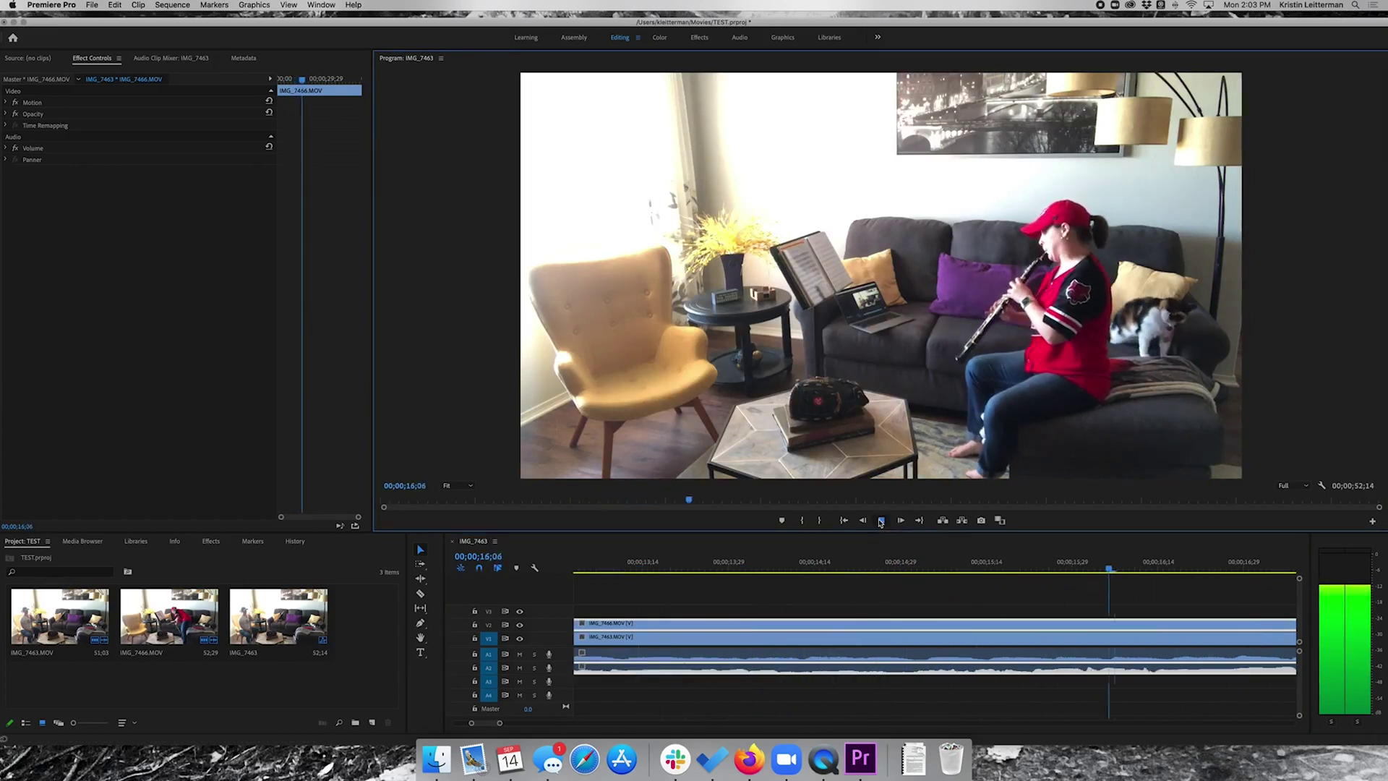
left_click(881, 521)
Trim about 2 seconds off the start of IMG_7463.MOV to match IMG_7466.MOV, and move both clips to the start of the sequence
scroll(679, 669, "left", 10)
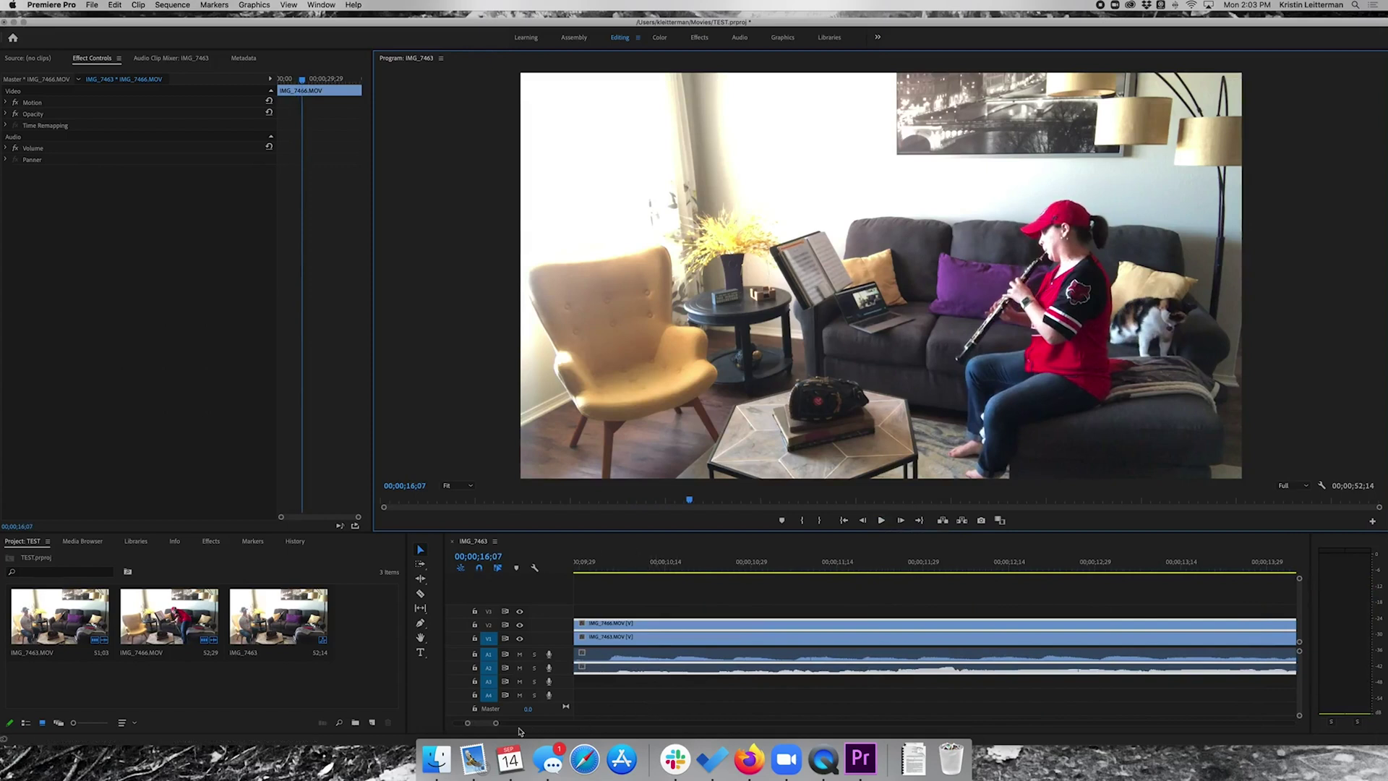
left_click_drag(496, 724, 516, 723)
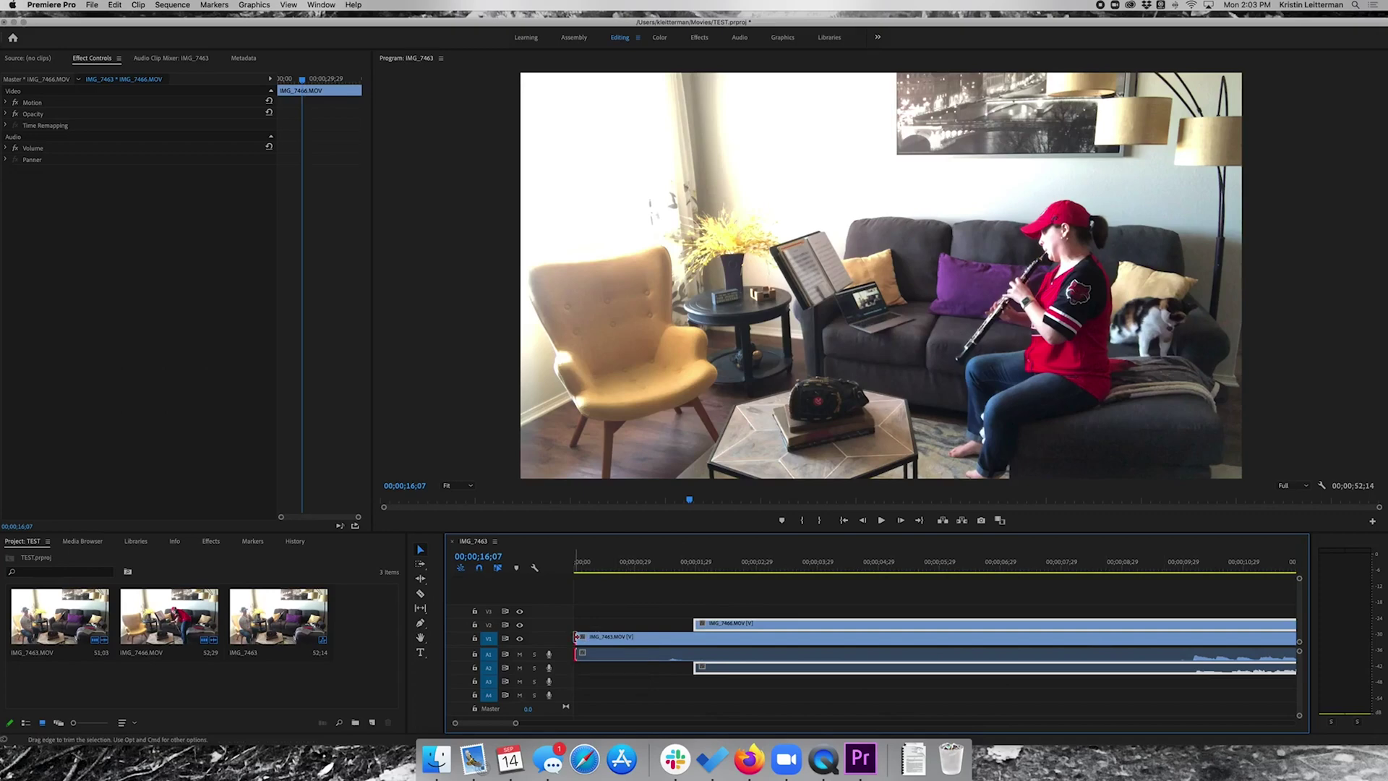
left_click_drag(577, 637, 619, 624)
left_click_drag(783, 643, 663, 639)
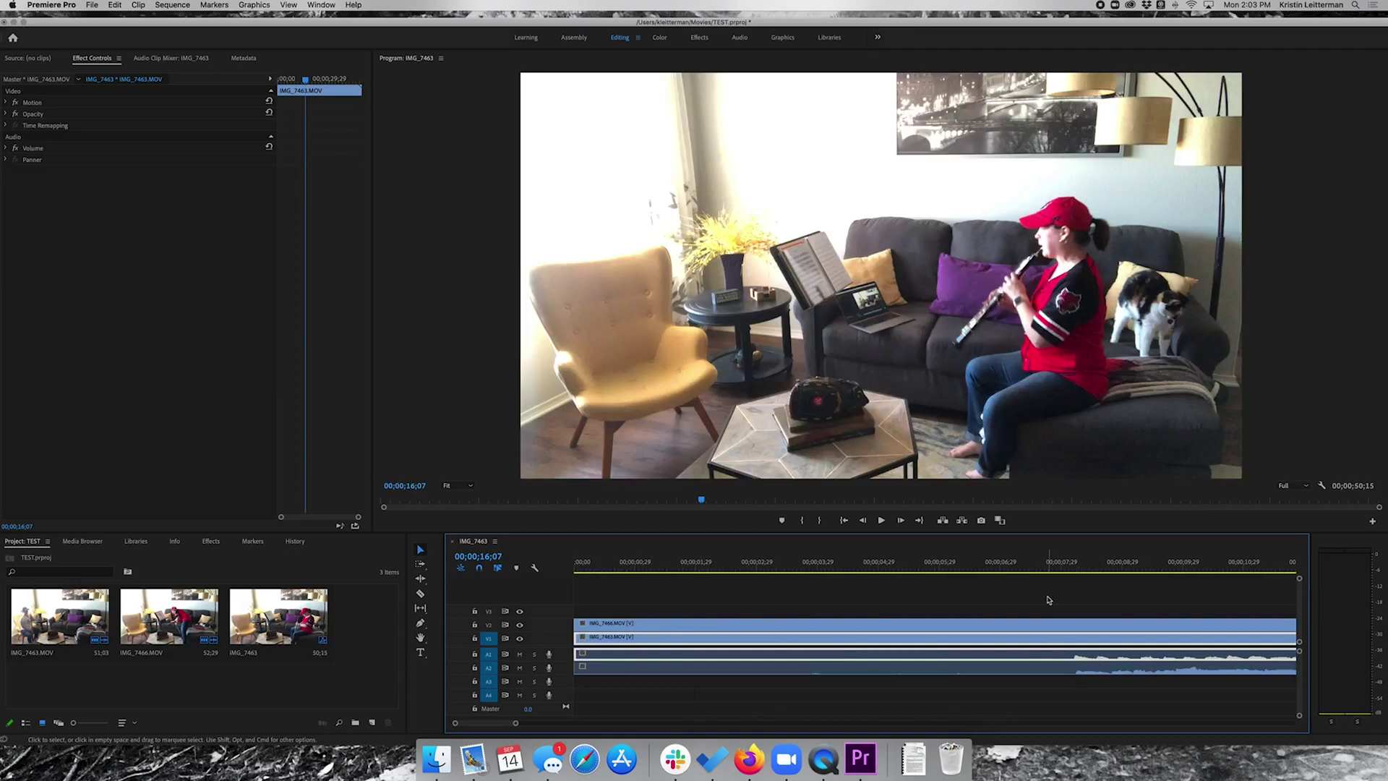
Play the trimmed sequence from about 7;07 to check the sync, and inspect where both clips end
left_click(1042, 563)
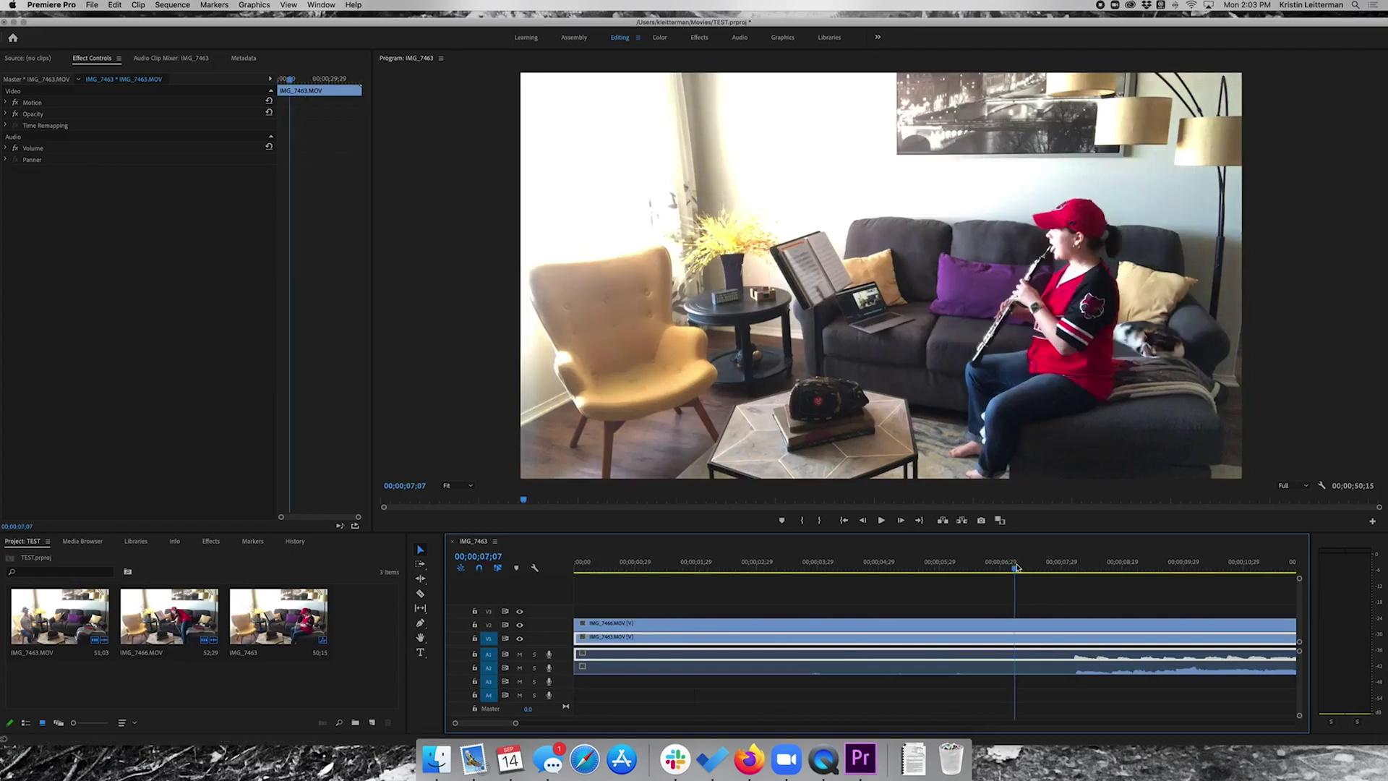
left_click(880, 520)
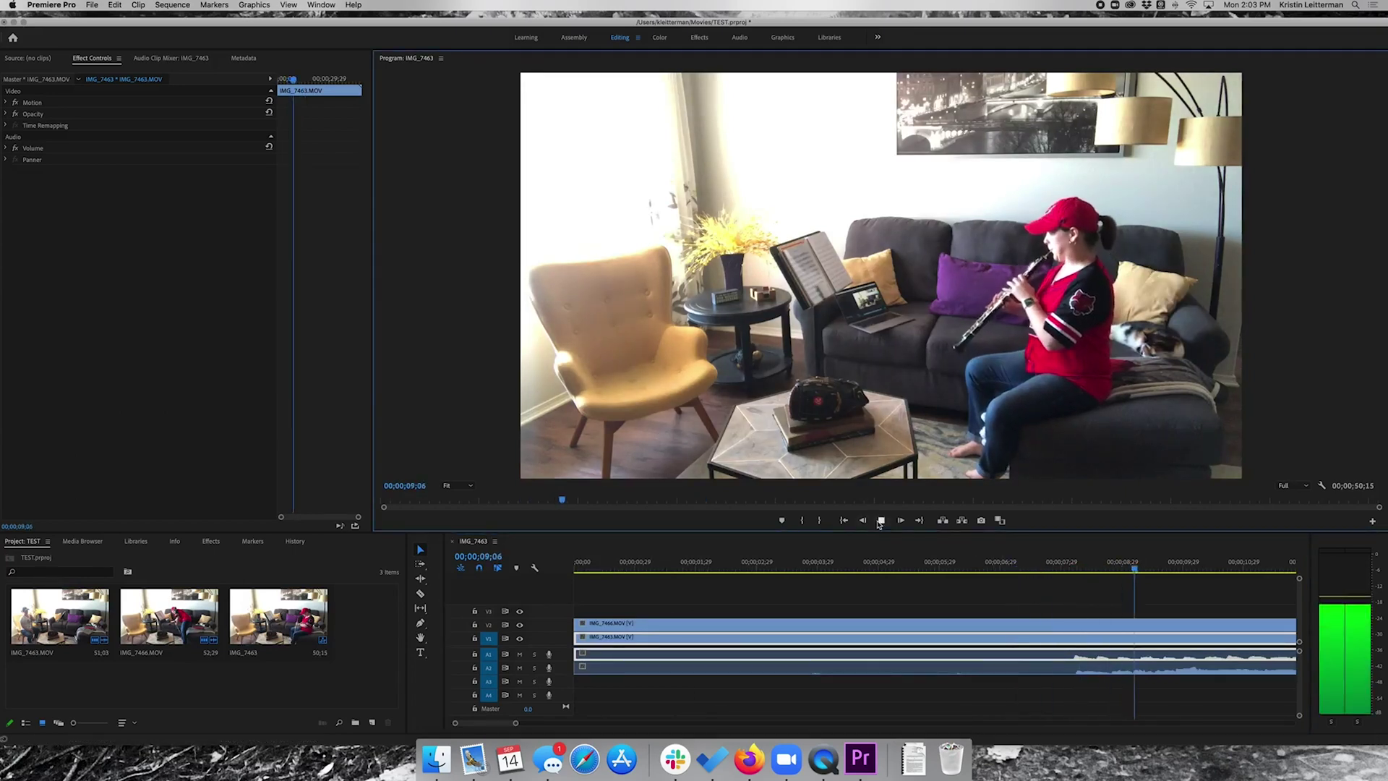
left_click(880, 520)
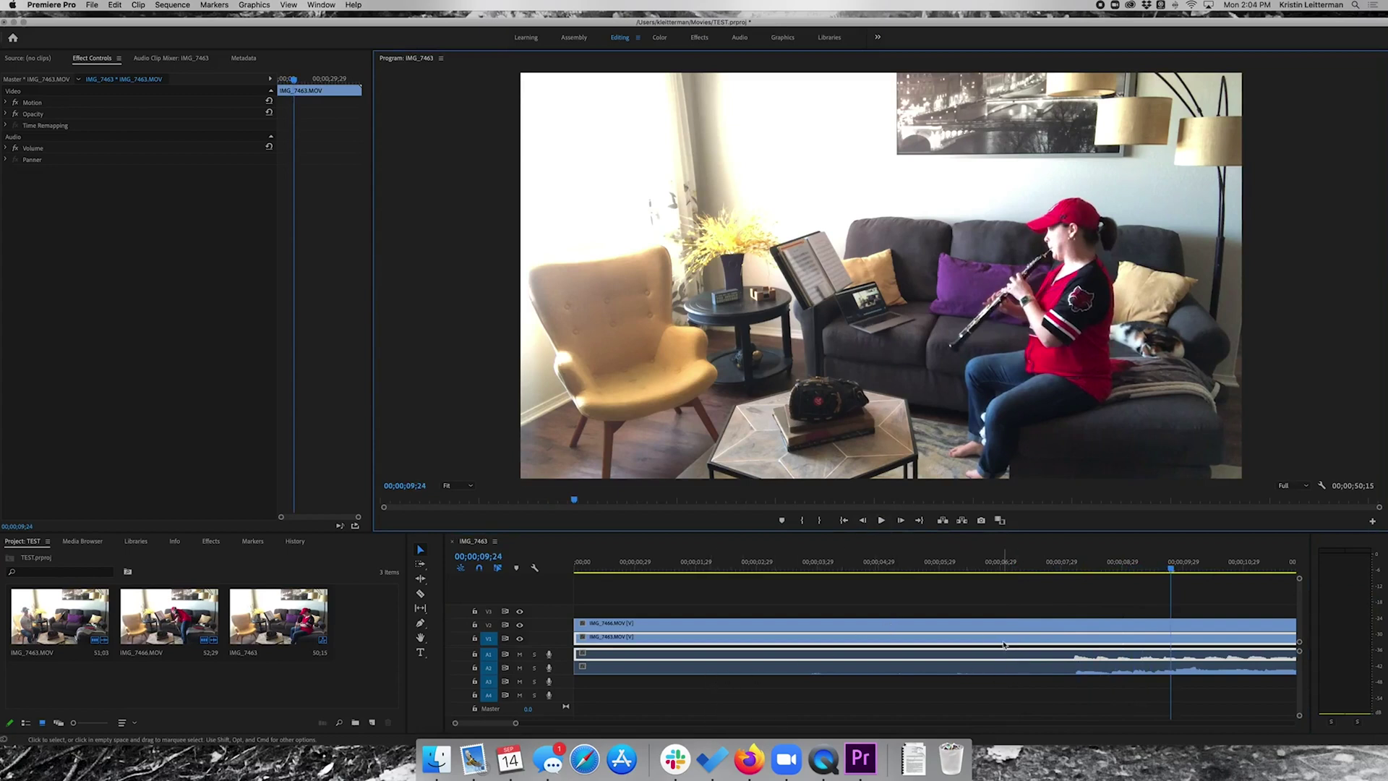
scroll(1013, 658, "right", 5)
scroll(1004, 643, "right", 12)
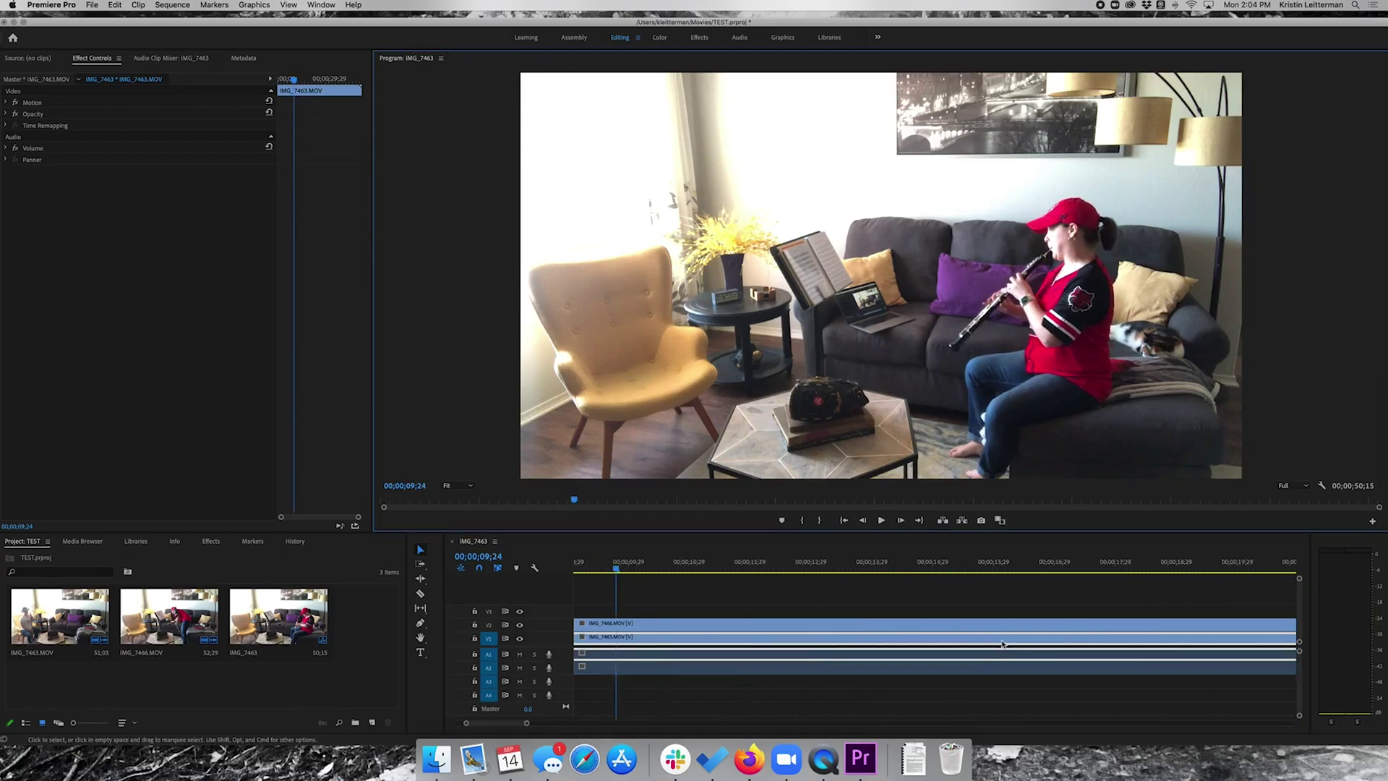
scroll(1002, 644, "right", 20)
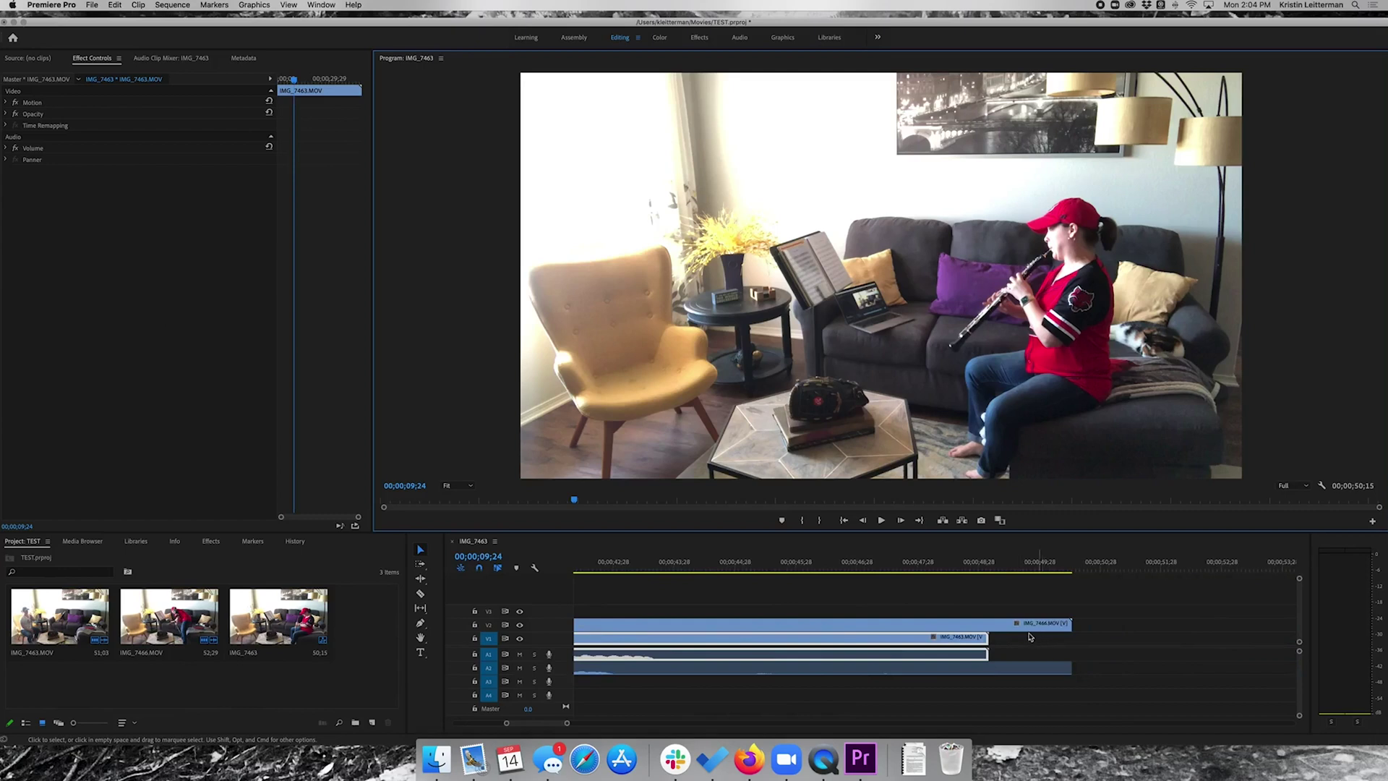
scroll(962, 638, "left", 20)
scroll(956, 637, "left", 4)
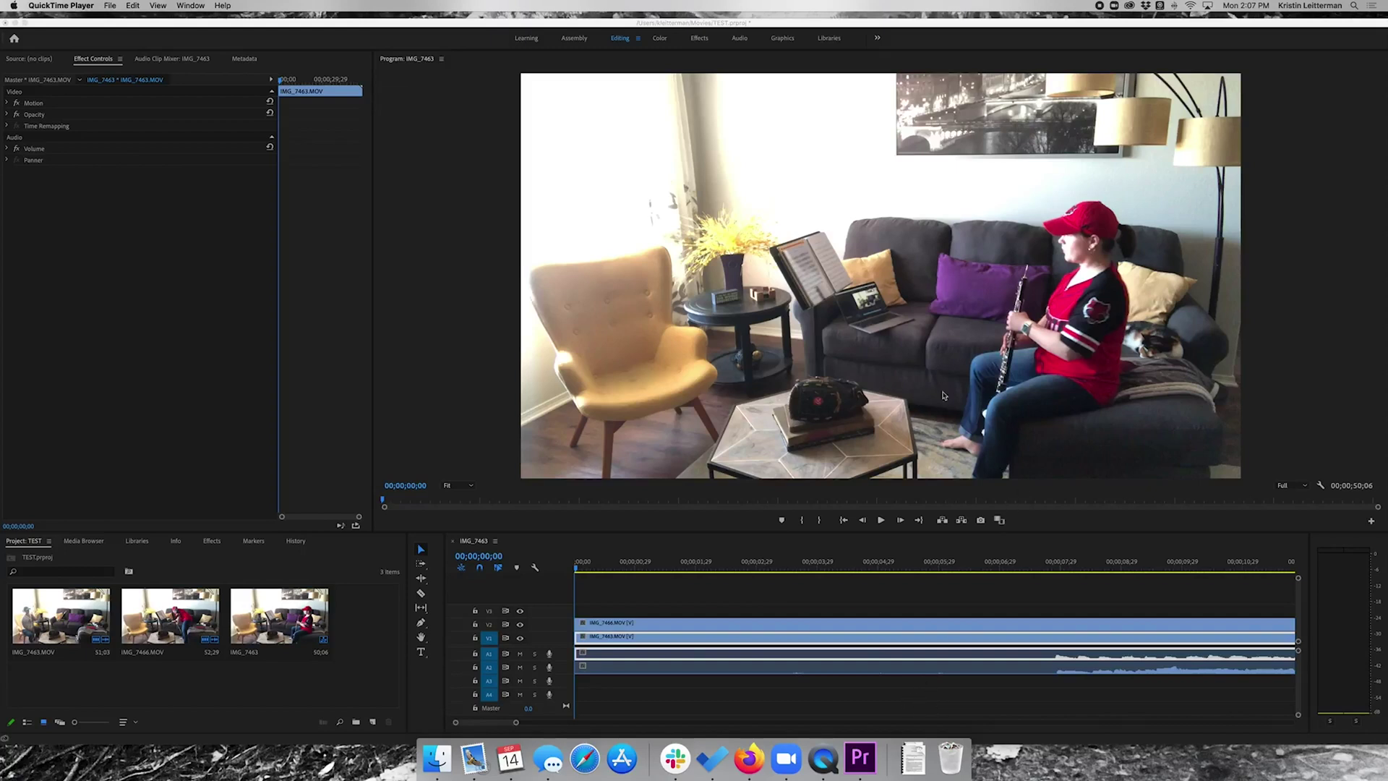
Hide track V2 to view the IMG_7463.MOV clip beneath it, and show the track again
left_click(520, 626)
left_click(521, 626)
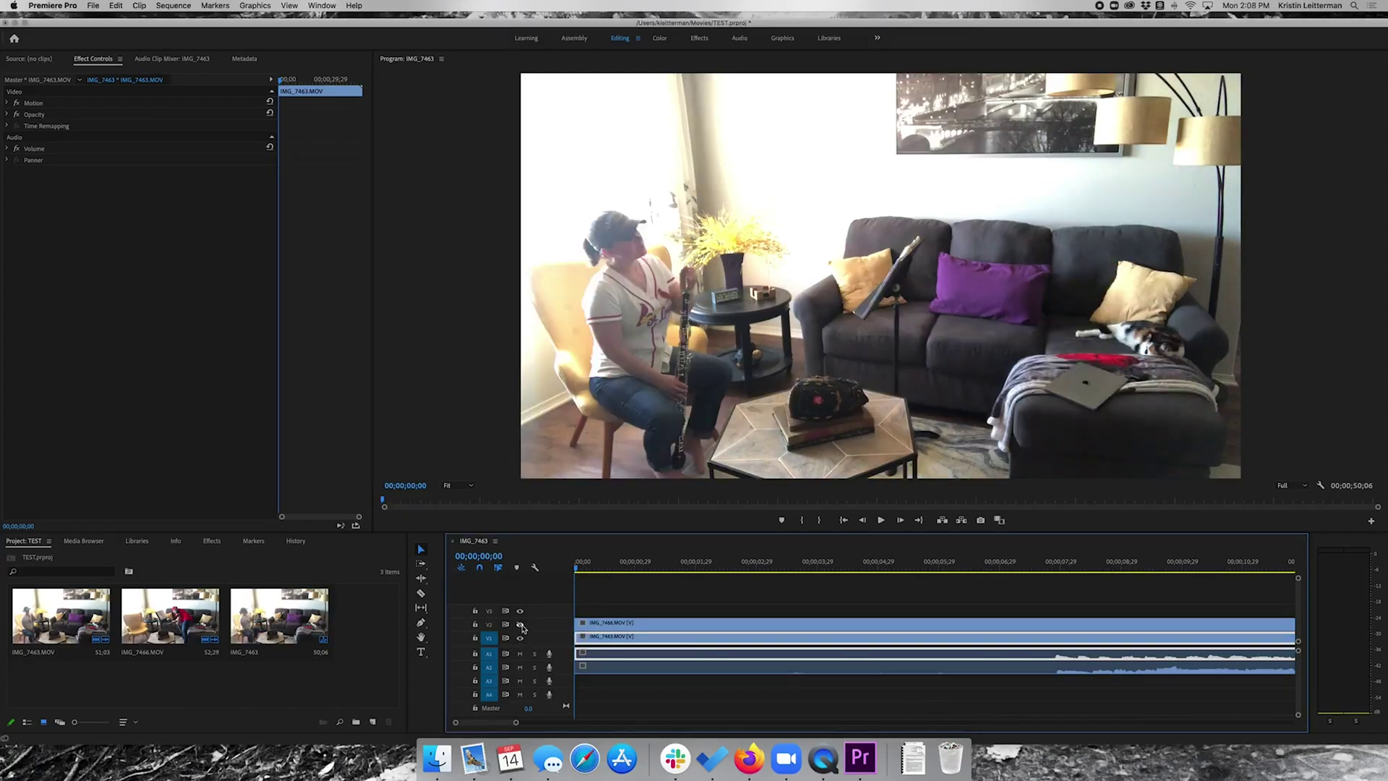
left_click(520, 626)
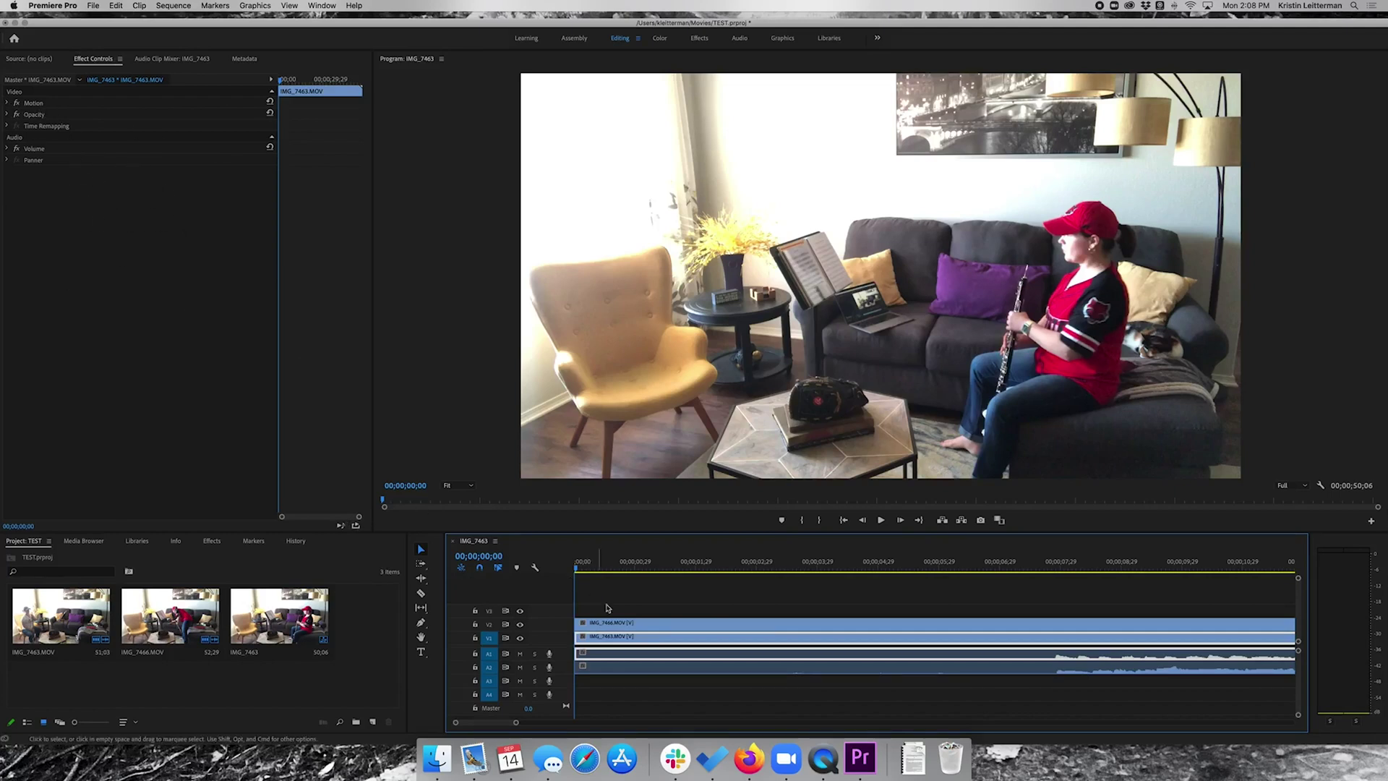
Select the IMG_7466.MOV clip on track V2 and expand its Motion settings
left_click(643, 625)
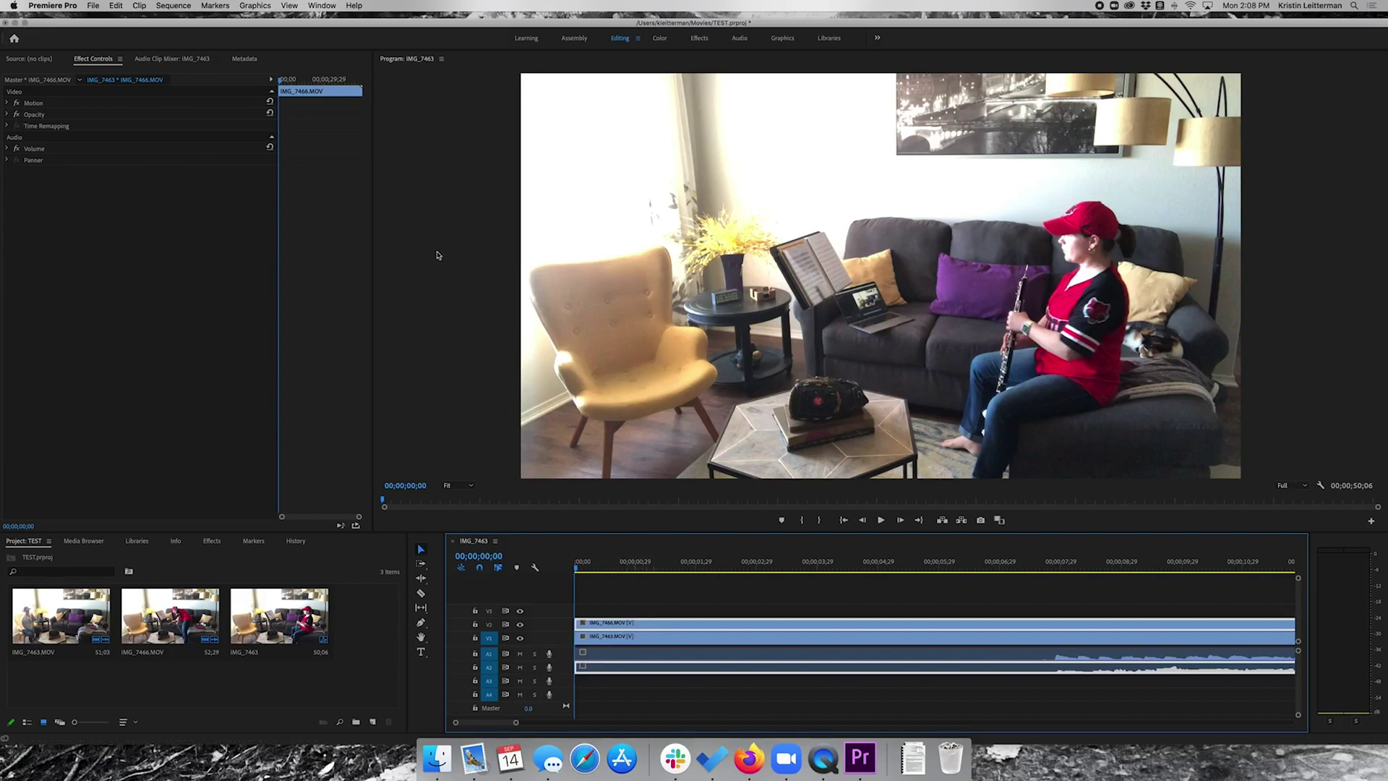
left_click(30, 105)
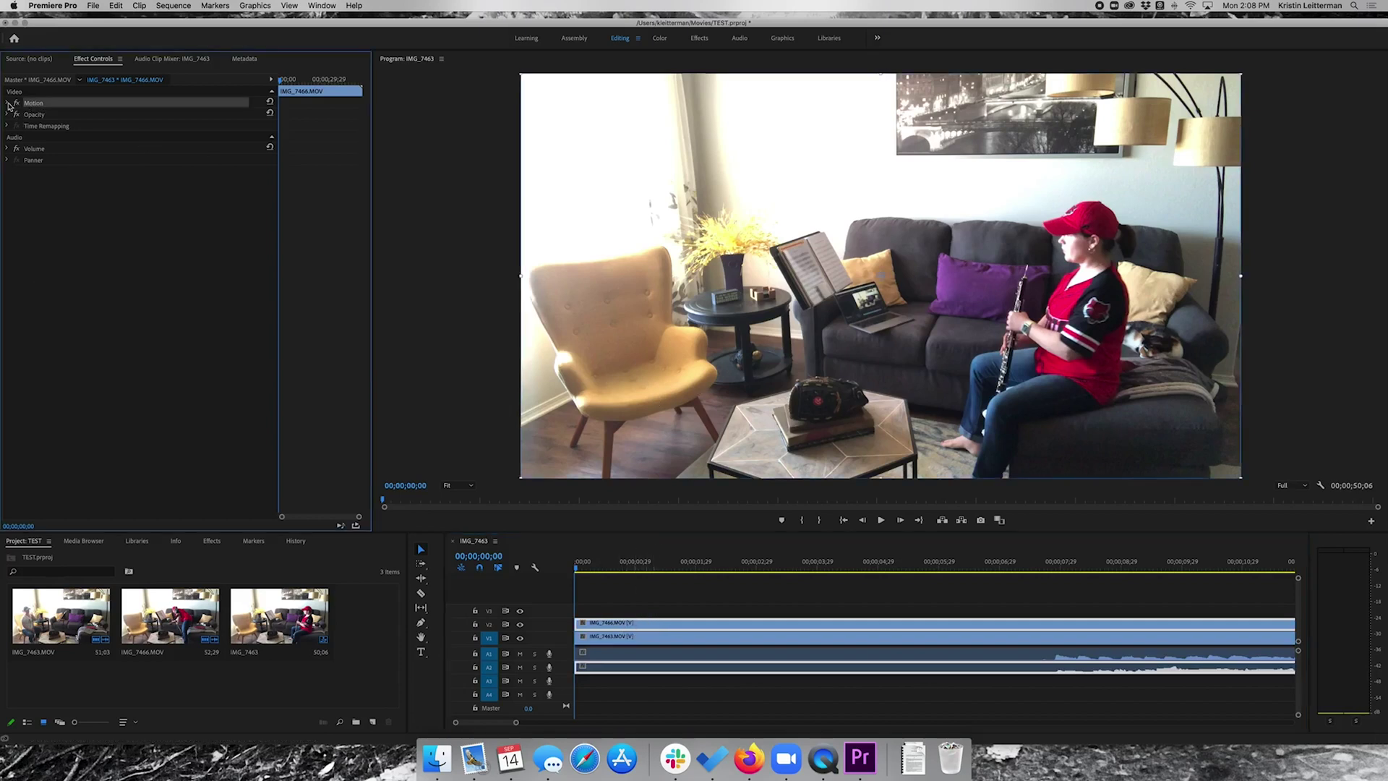
left_click(8, 105)
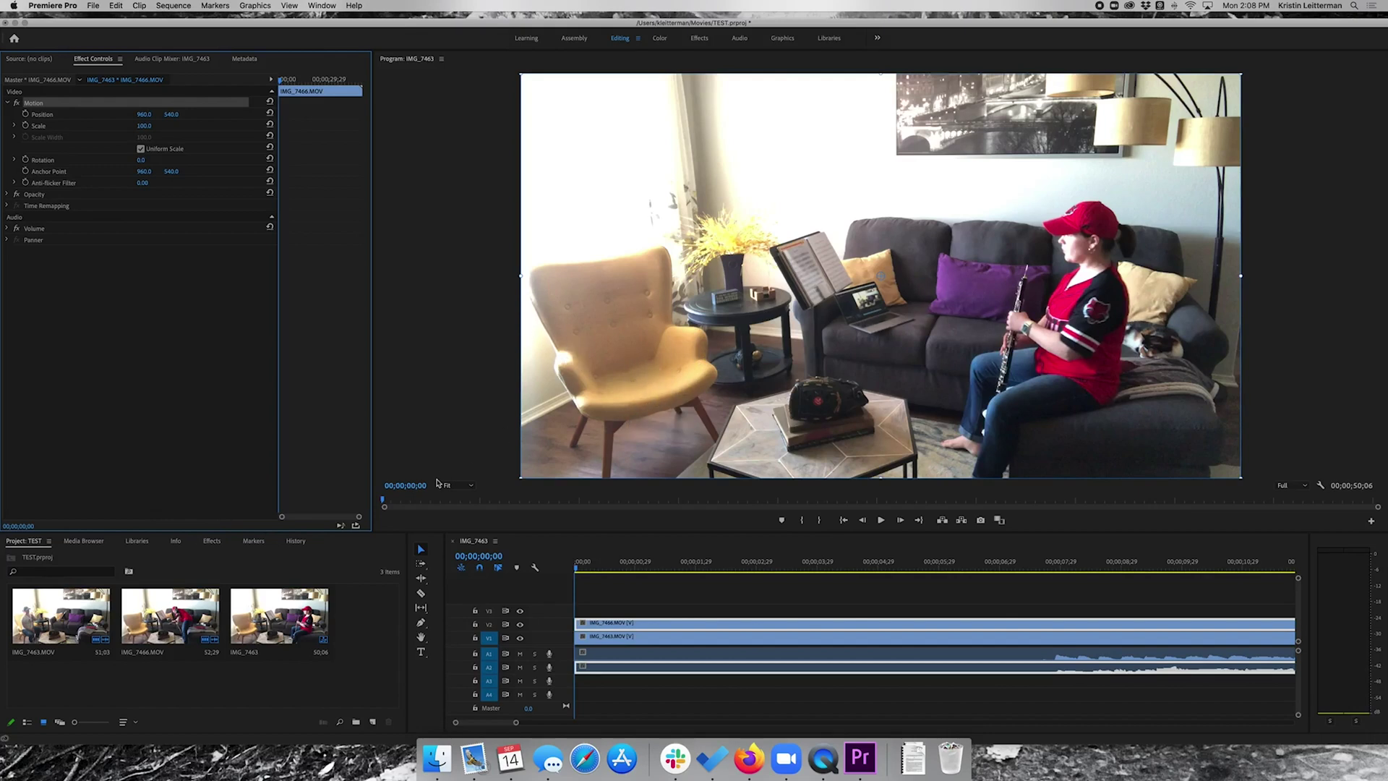
Search the effects for "crop" and apply the Crop video effect to the IMG_7466.MOV clip on track V2
left_click(215, 544)
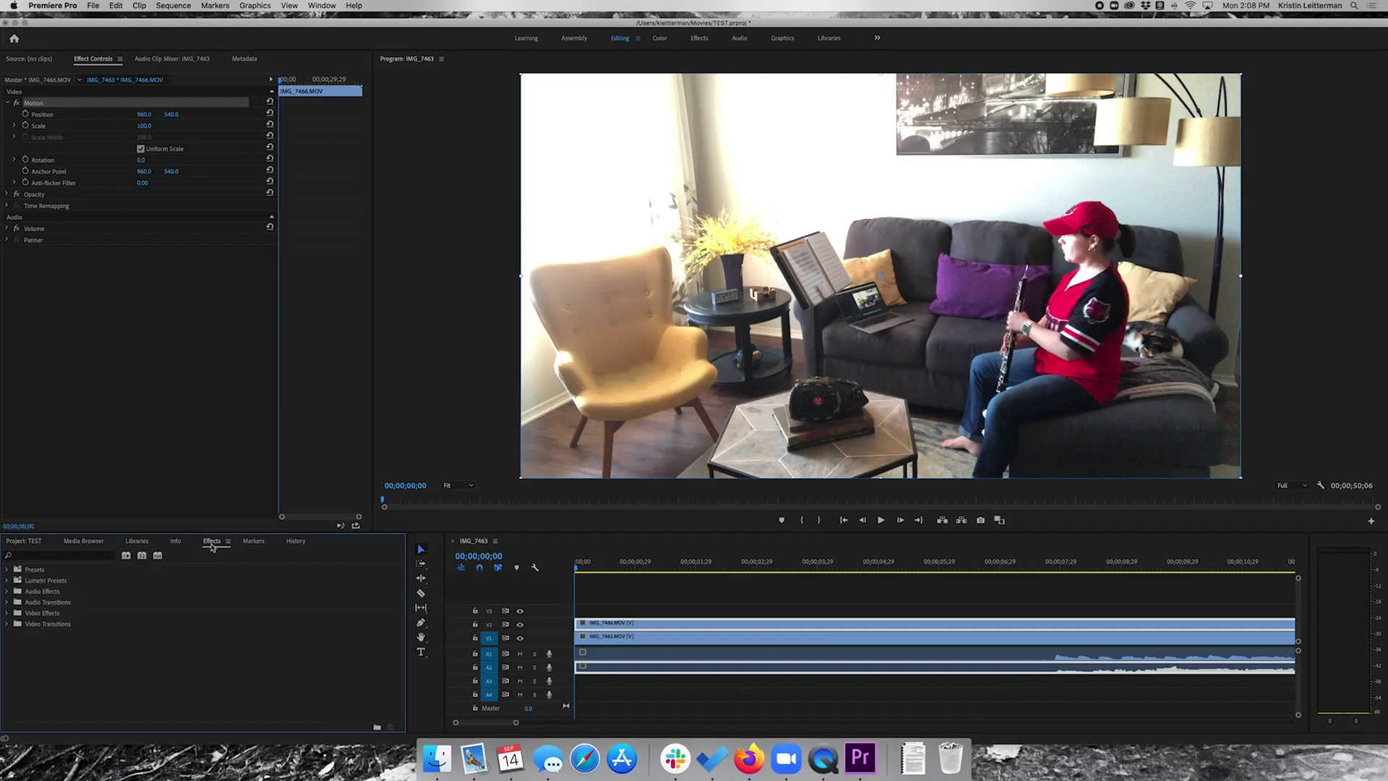
scroll(195, 543, "up", 4)
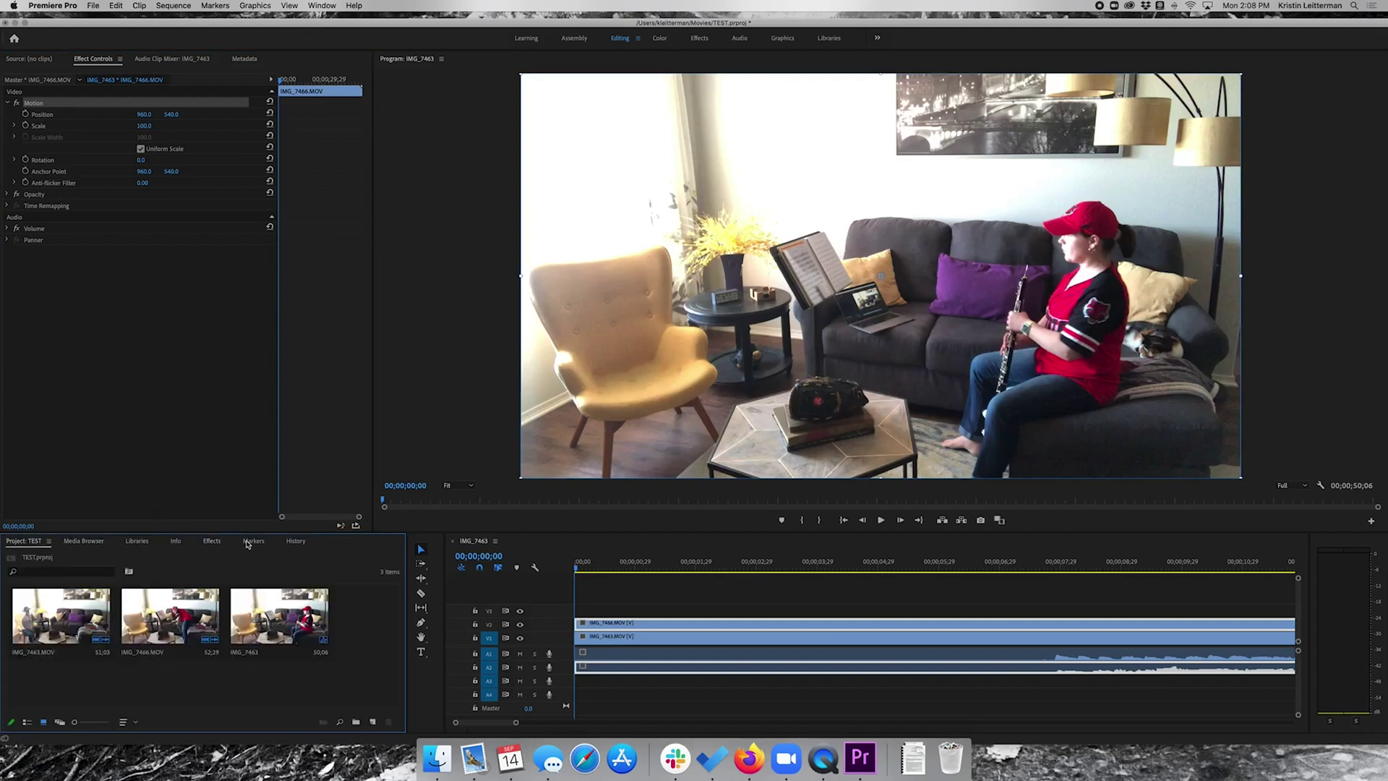
left_click(173, 542)
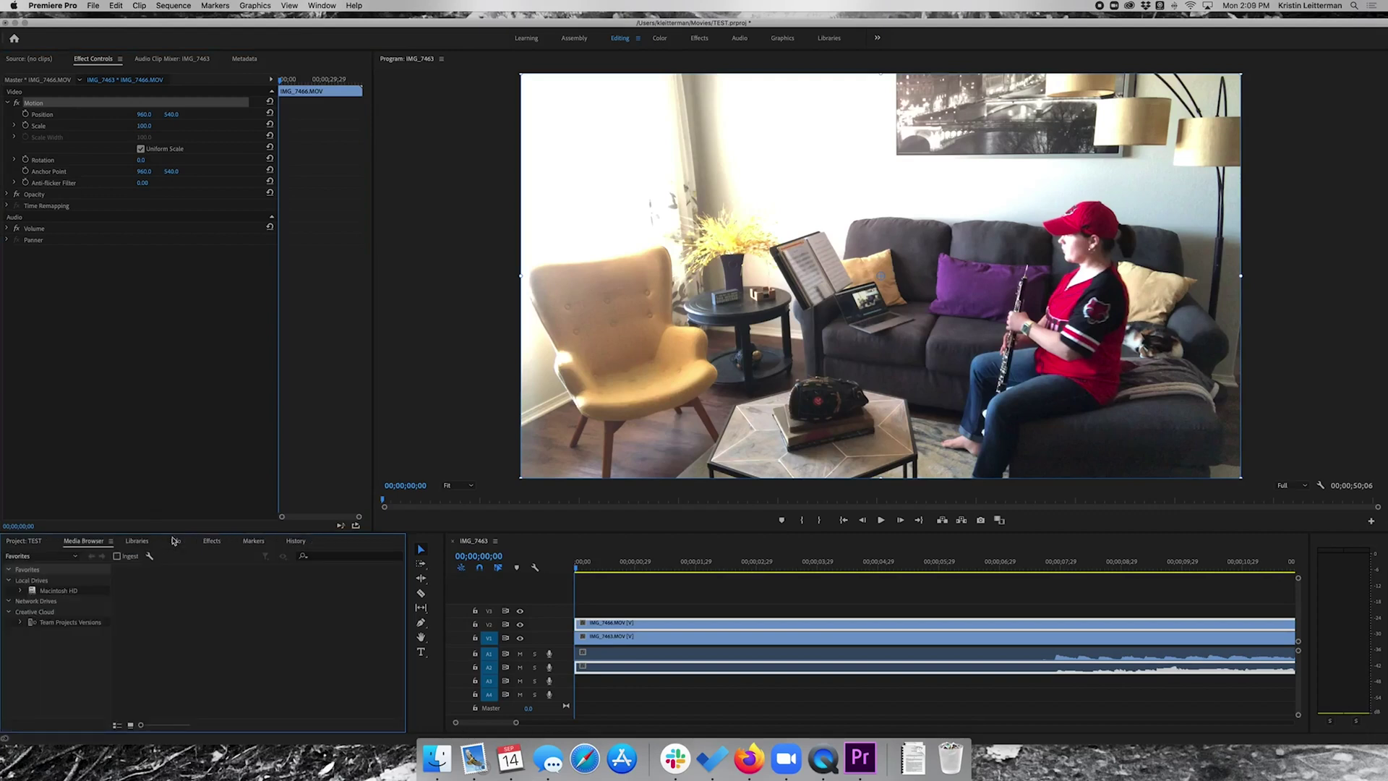
left_click(217, 543)
left_click(98, 556)
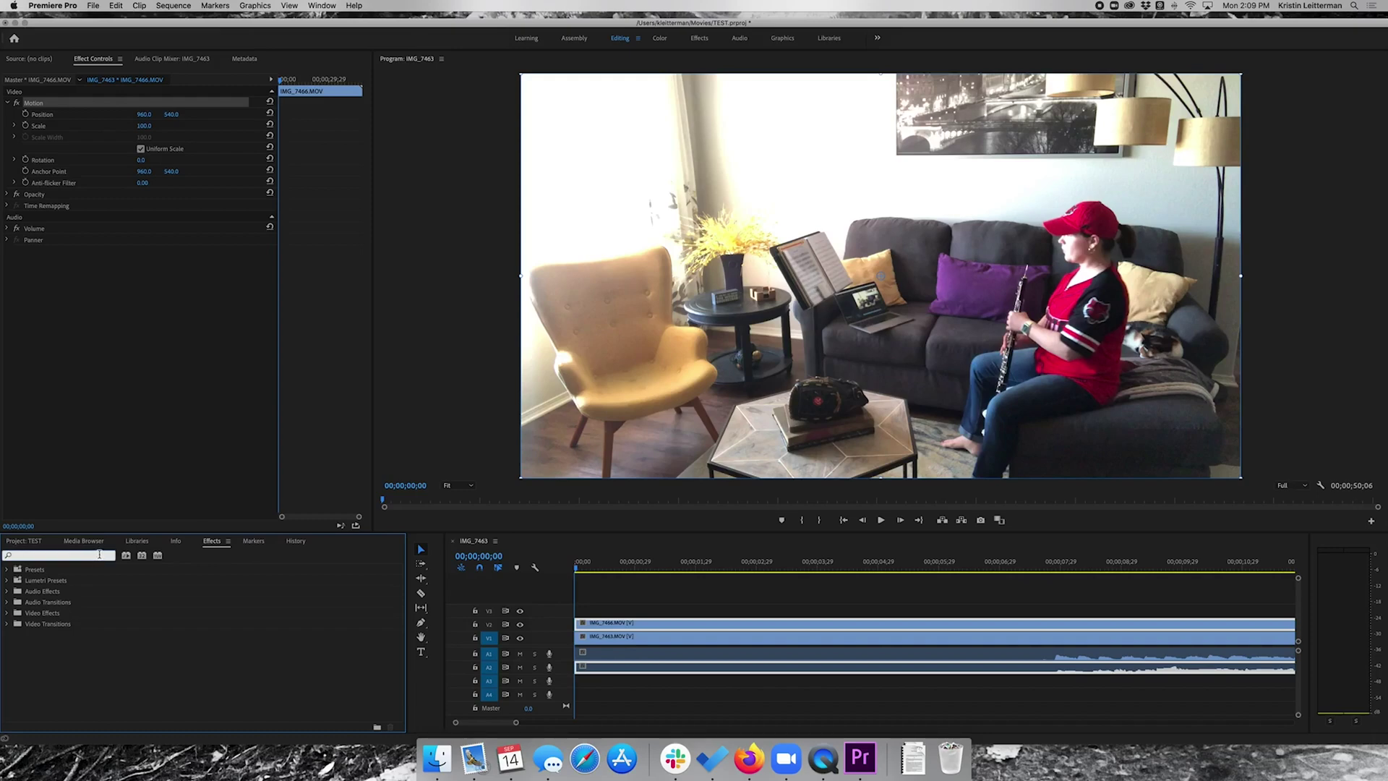
type("crop")
double_click(51, 635)
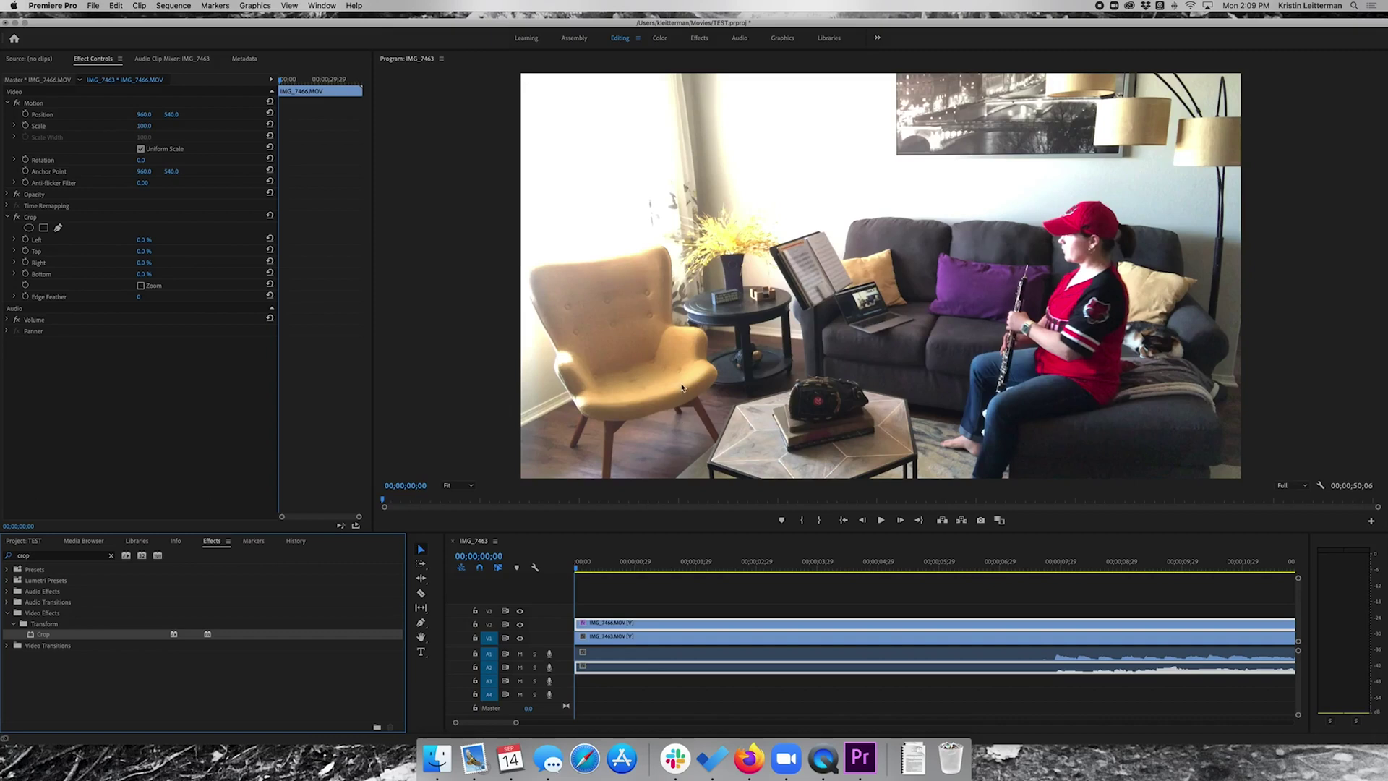
Set the left crop of the IMG_7466.MOV clip to 49.9 % so both performers show side by side
left_click(14, 240)
left_click_drag(20, 260, 156, 261)
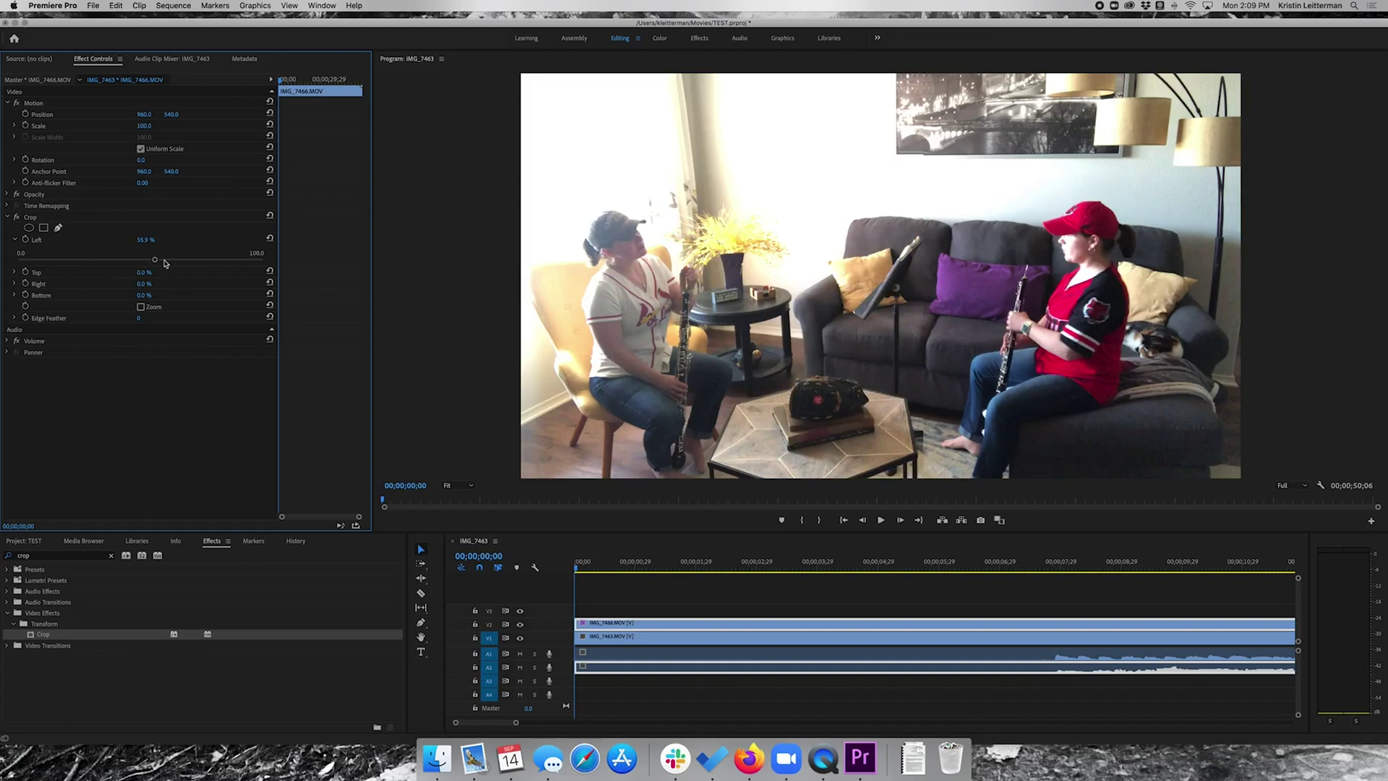
left_click_drag(155, 260, 140, 264)
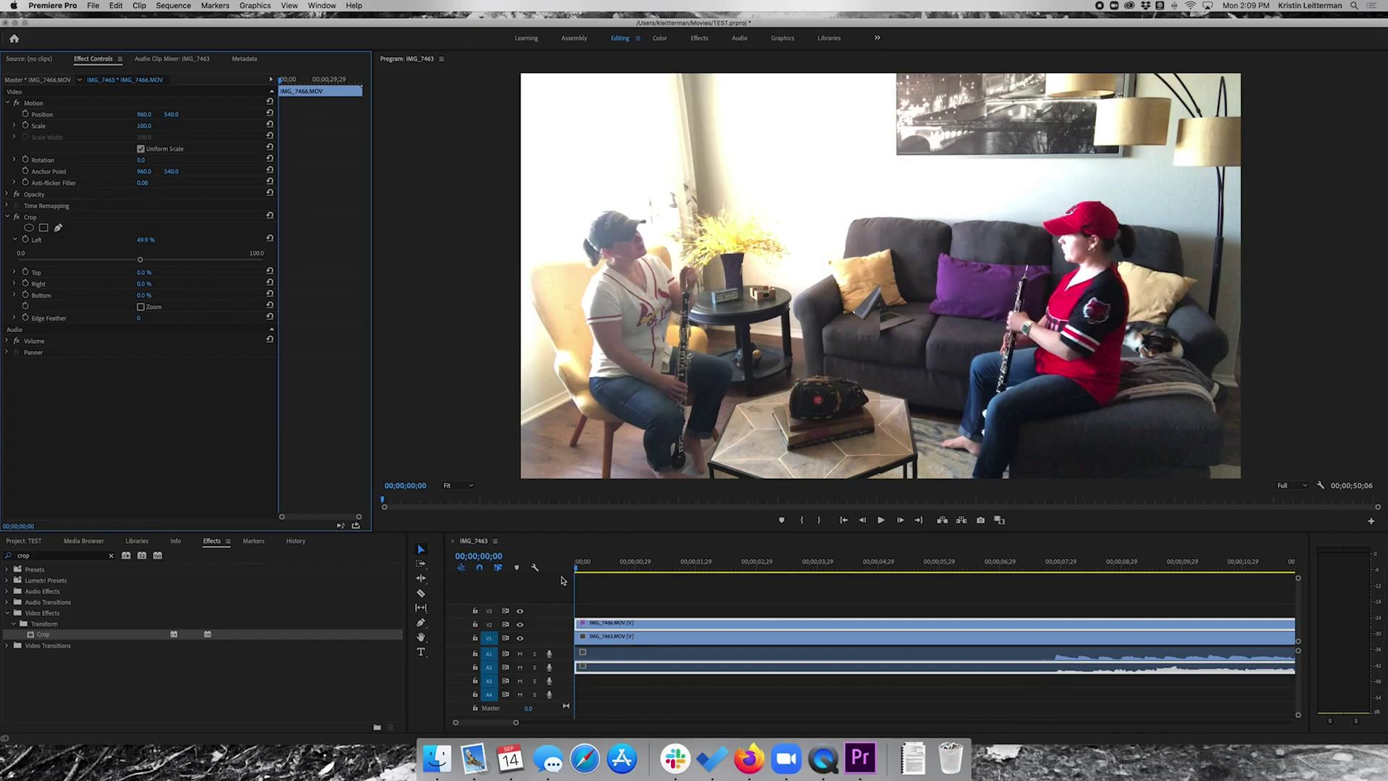
Apply the Crop effect to the IMG_7463.MOV clip on track V1 and try out its Edge Feather setting
left_click(618, 638)
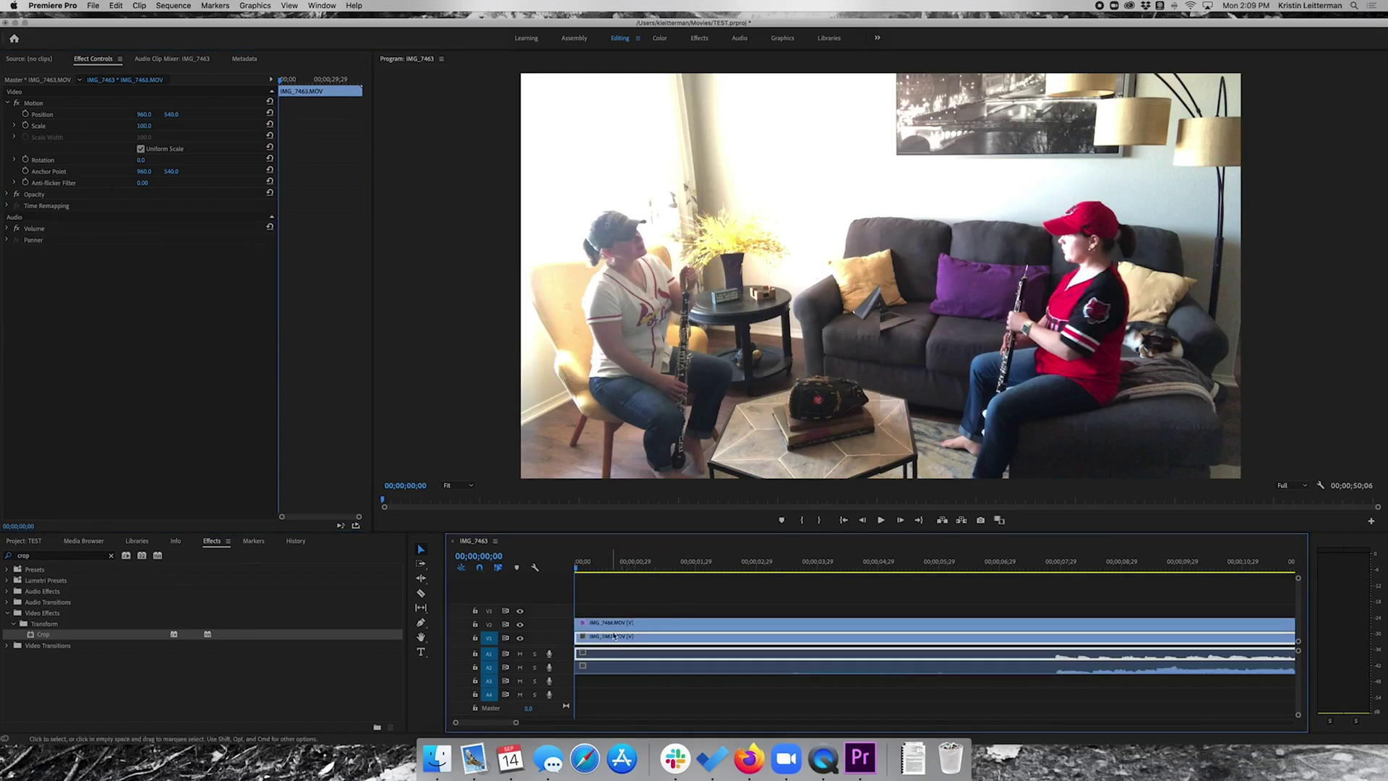
double_click(45, 636)
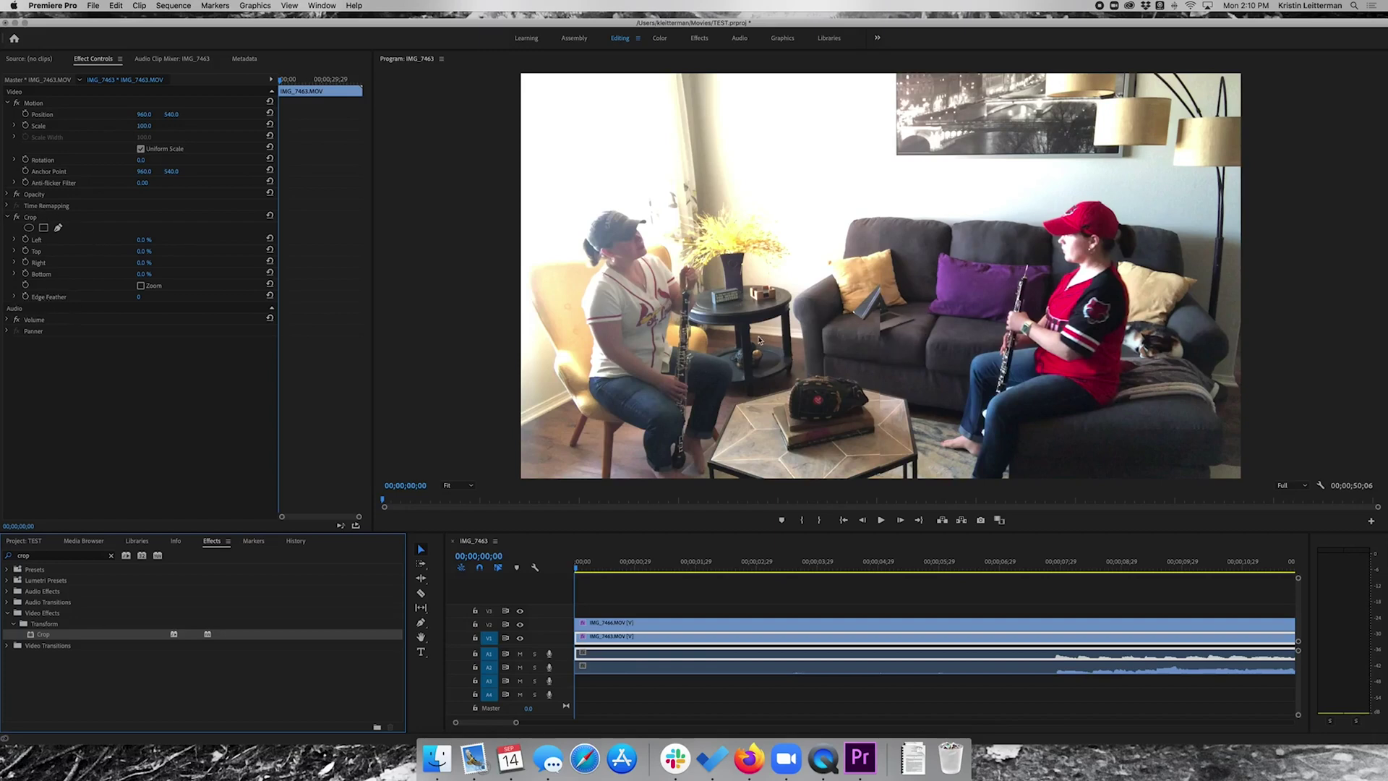
left_click(15, 297)
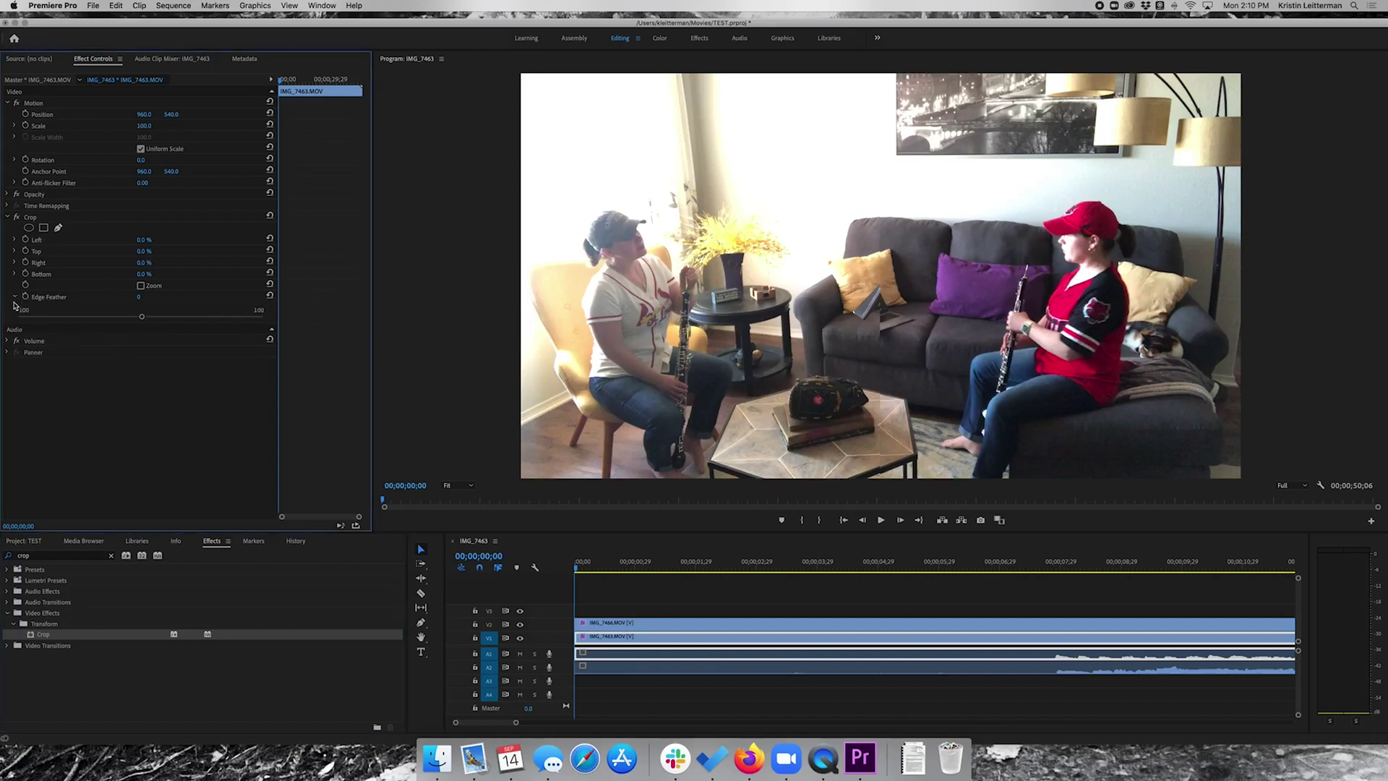
left_click_drag(142, 317, 274, 310)
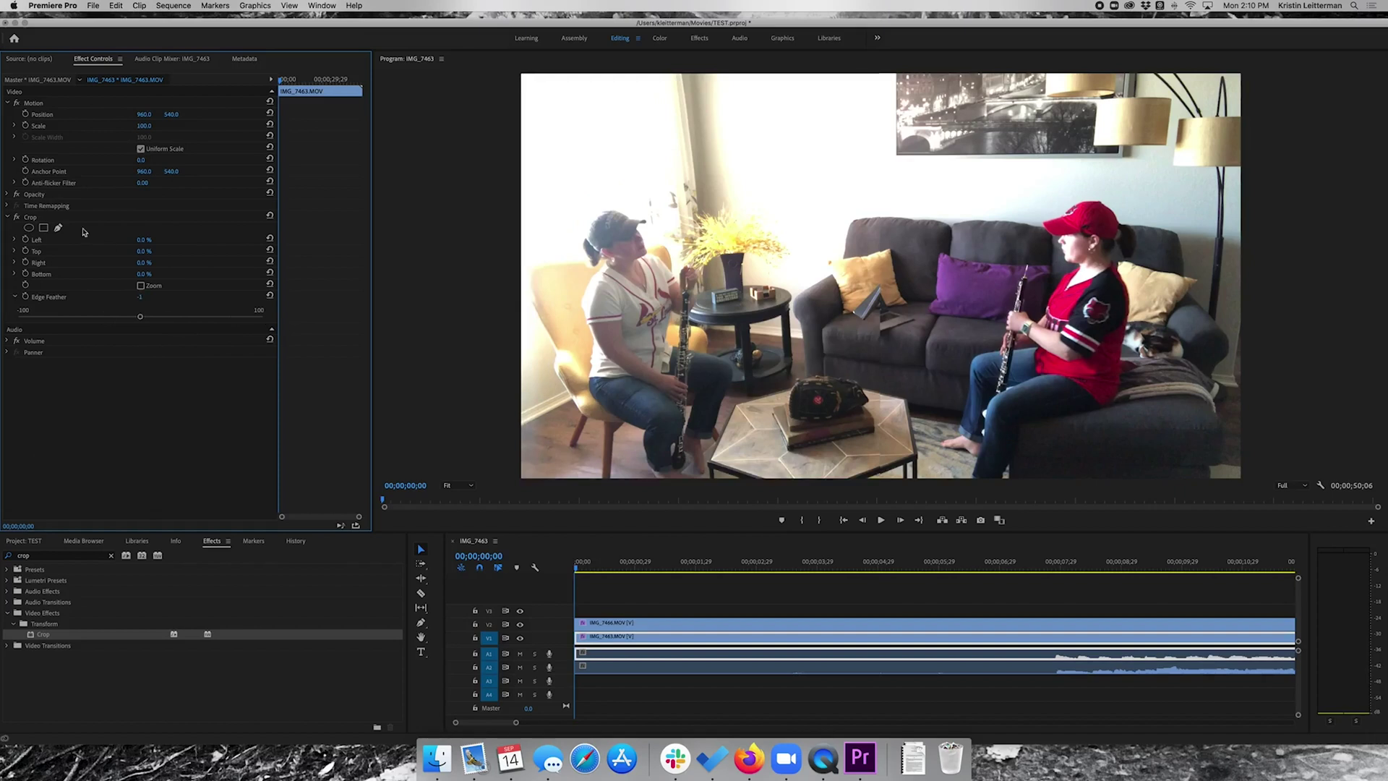
Set the right crop of the IMG_7463.MOV clip to 50.1 % and its Edge Feather to 100
left_click(14, 262)
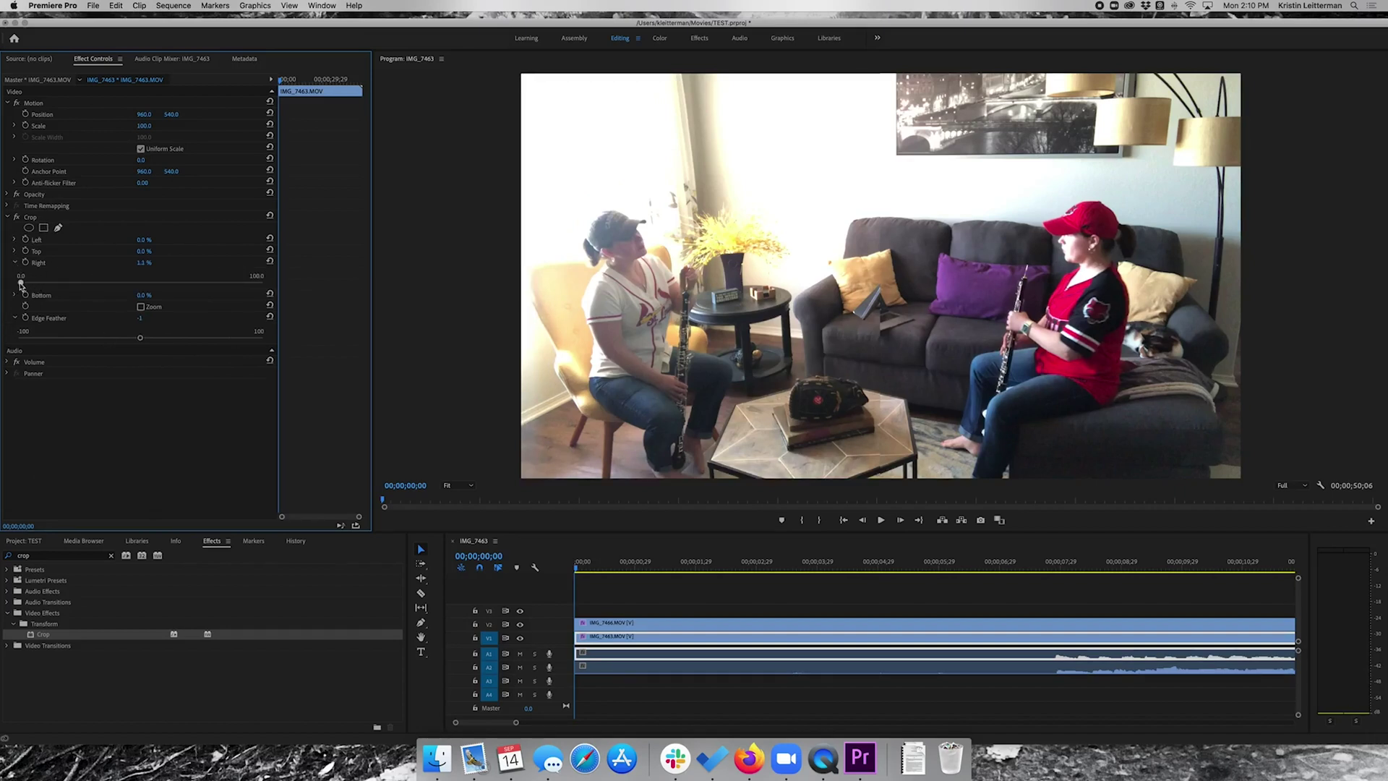
left_click_drag(19, 283, 142, 287)
left_click_drag(141, 337, 291, 344)
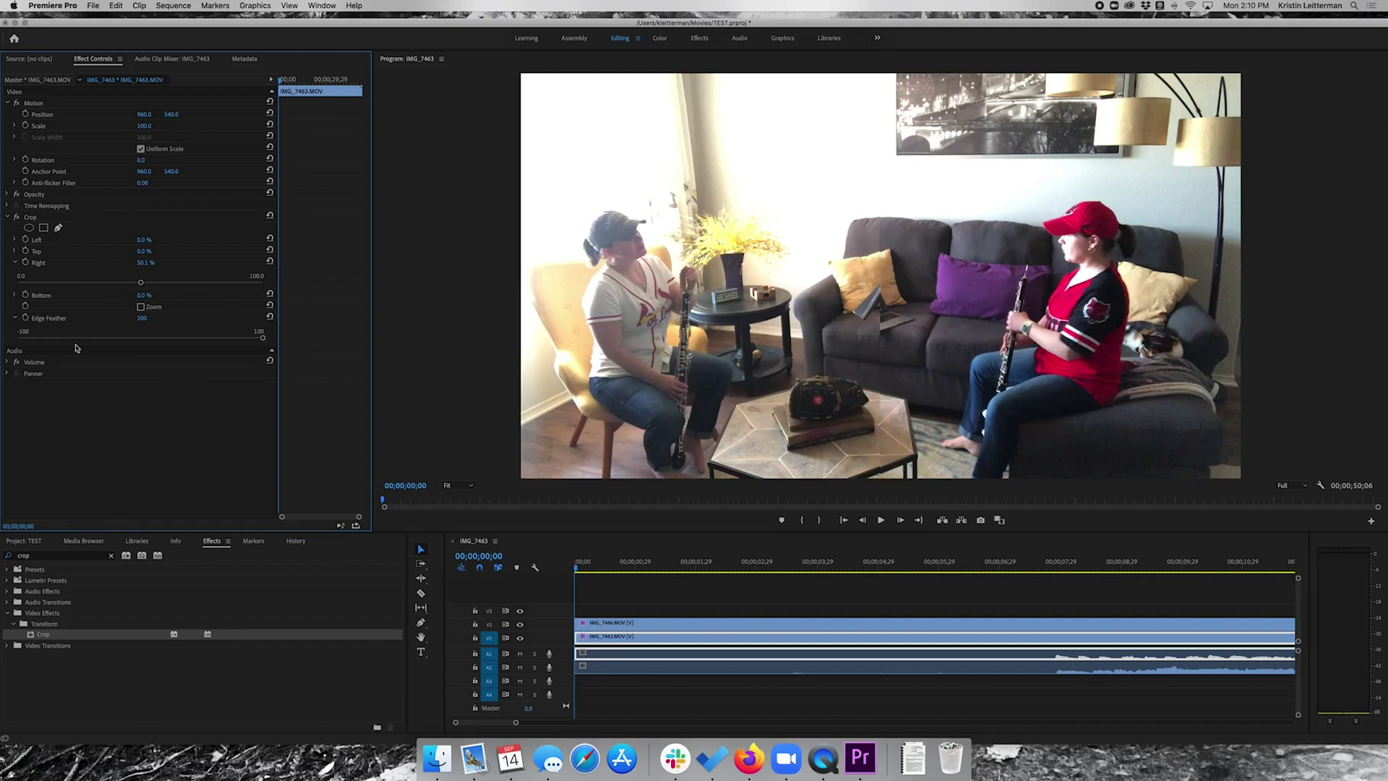
Set the Edge Feather of the IMG_7466.MOV clip's Crop effect to 100 to soften the seam
left_click(642, 624)
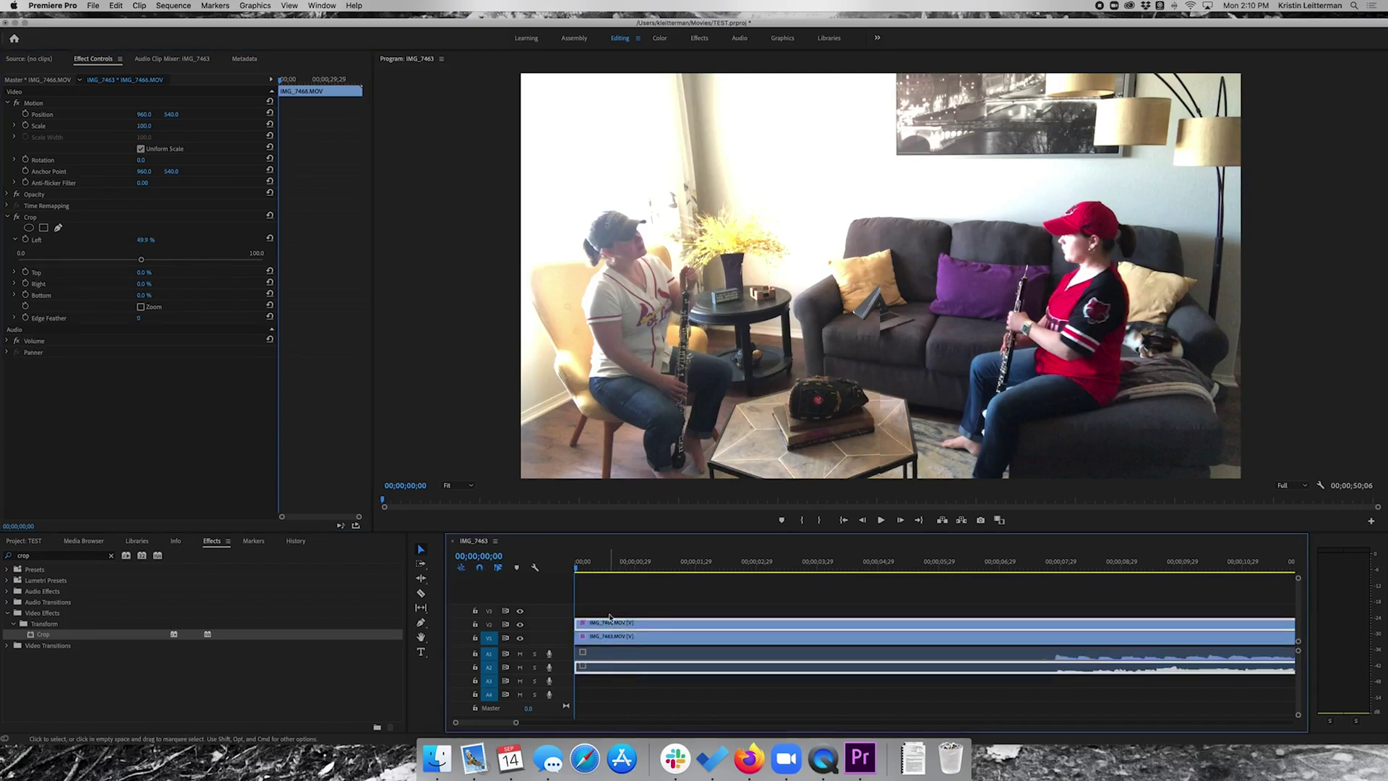
left_click(14, 318)
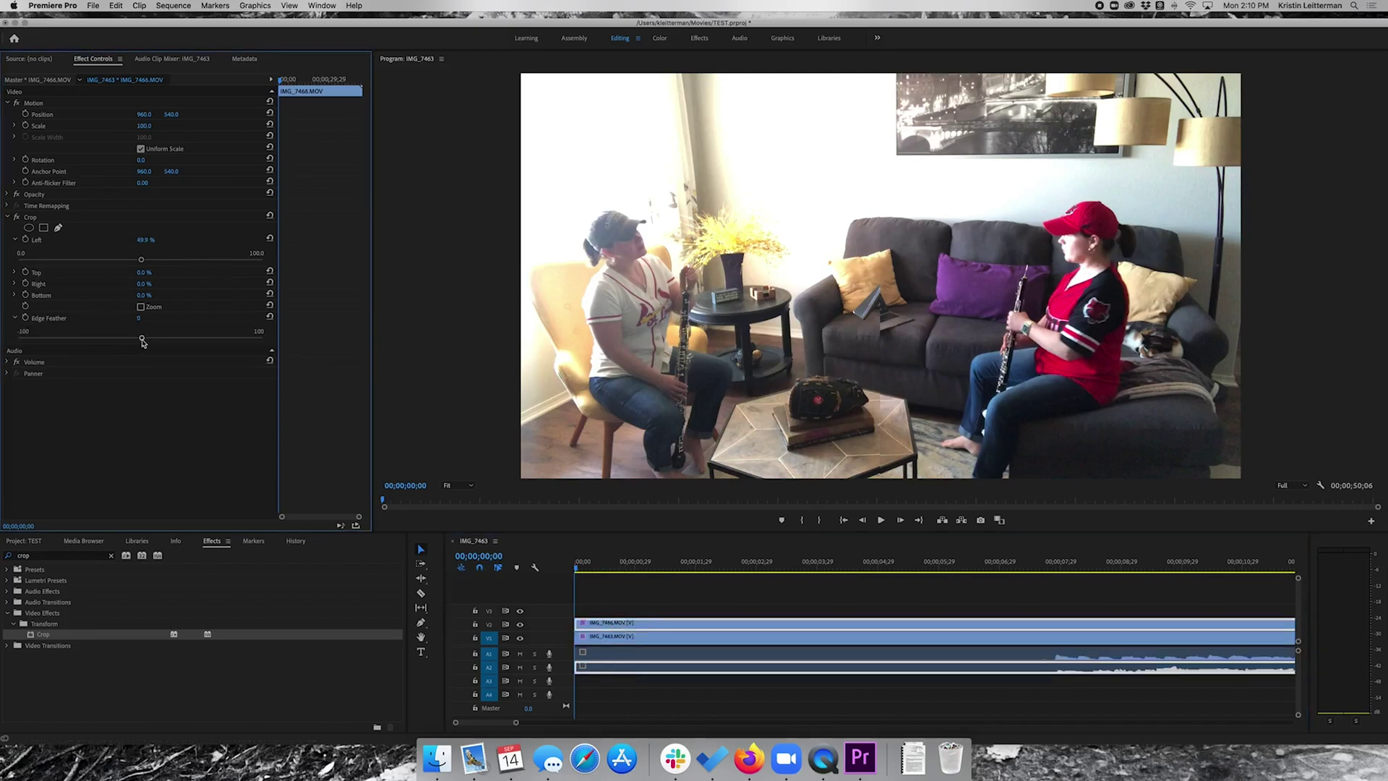
left_click_drag(141, 339, 291, 342)
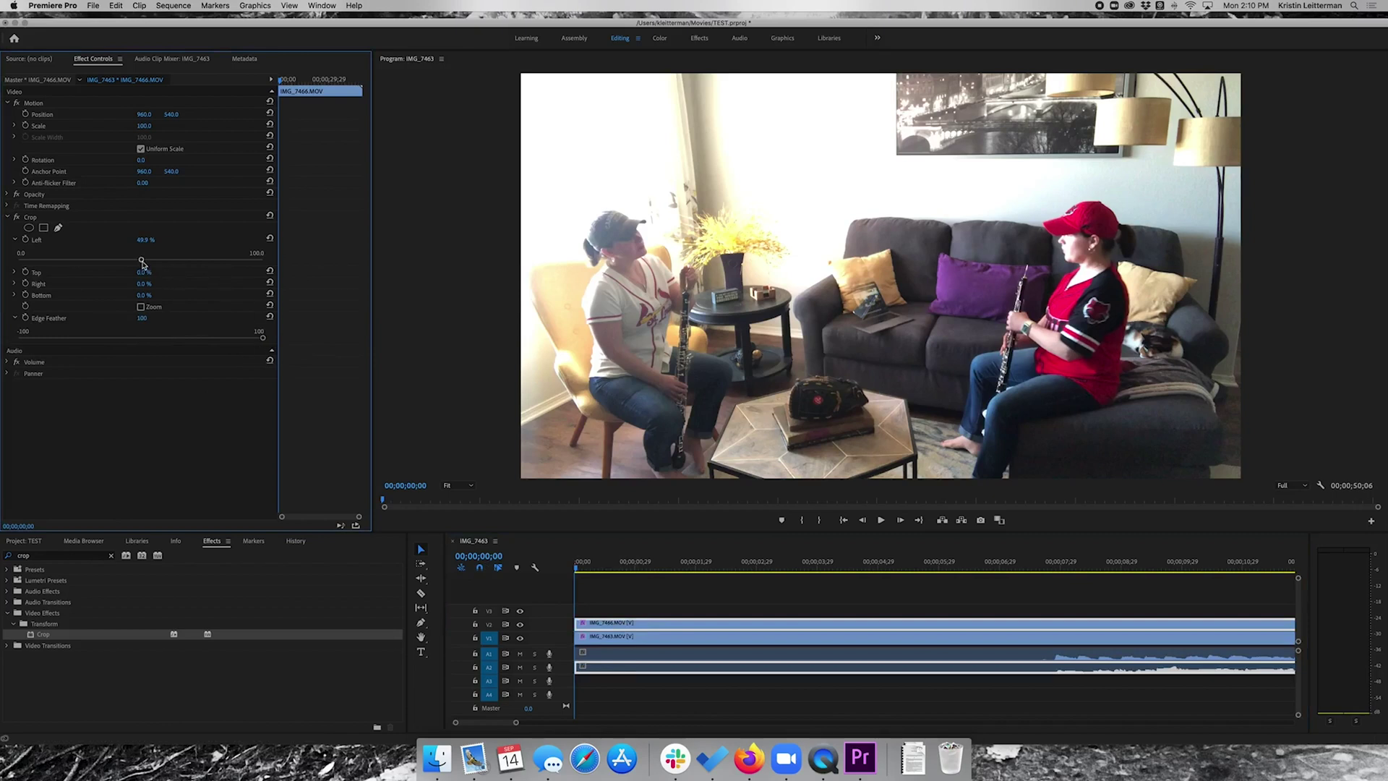
Set the left crop of the IMG_7466.MOV clip to 51.2 % and check the IMG_7463.MOV clip's Edge Feather
left_click_drag(141, 259, 144, 264)
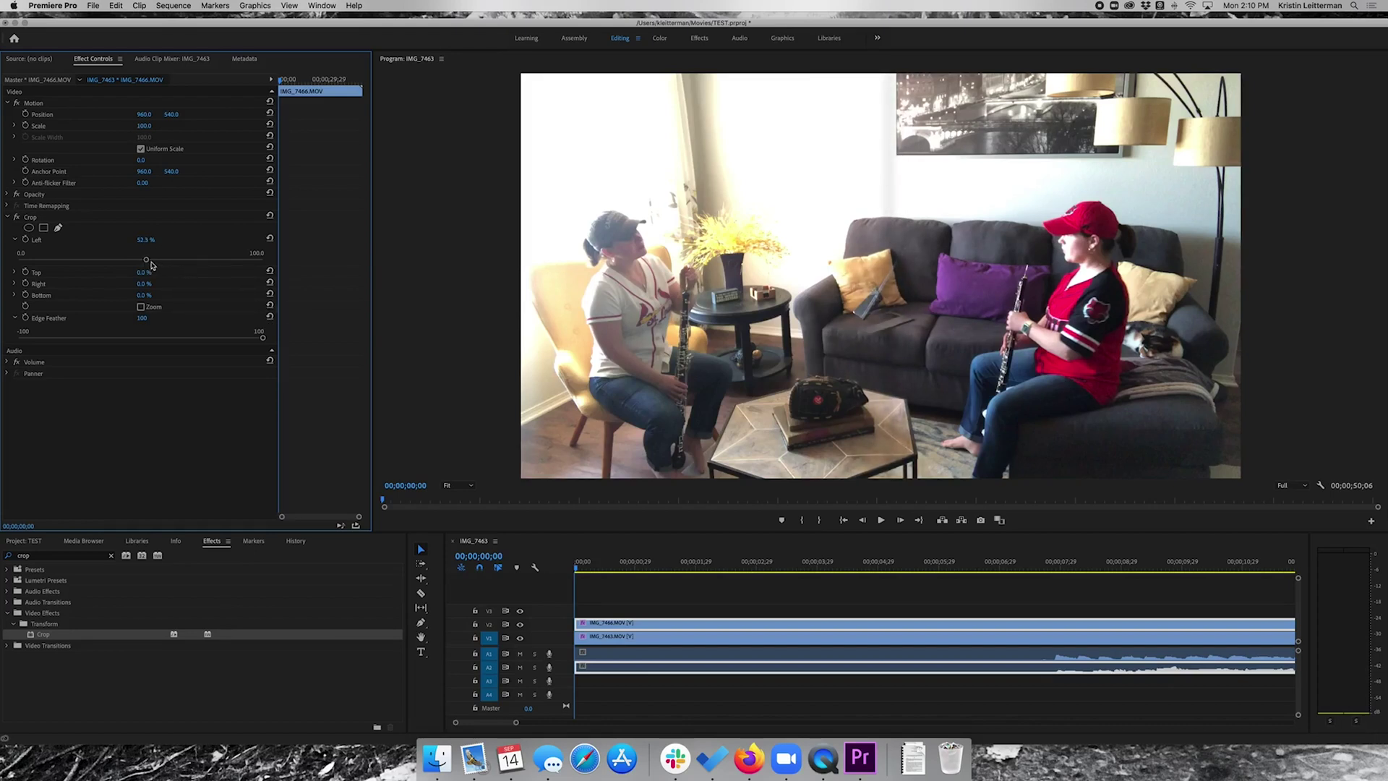
left_click_drag(152, 263, 144, 264)
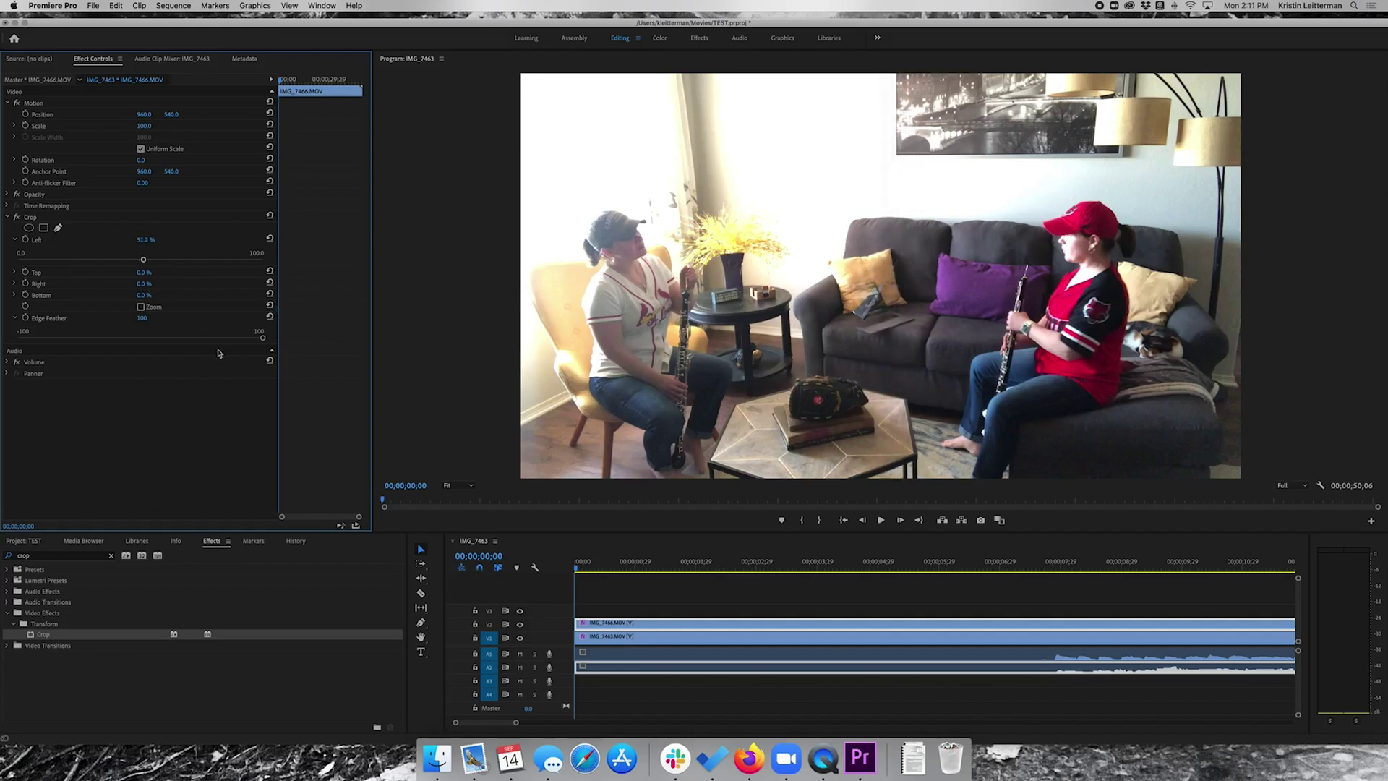
left_click(697, 636)
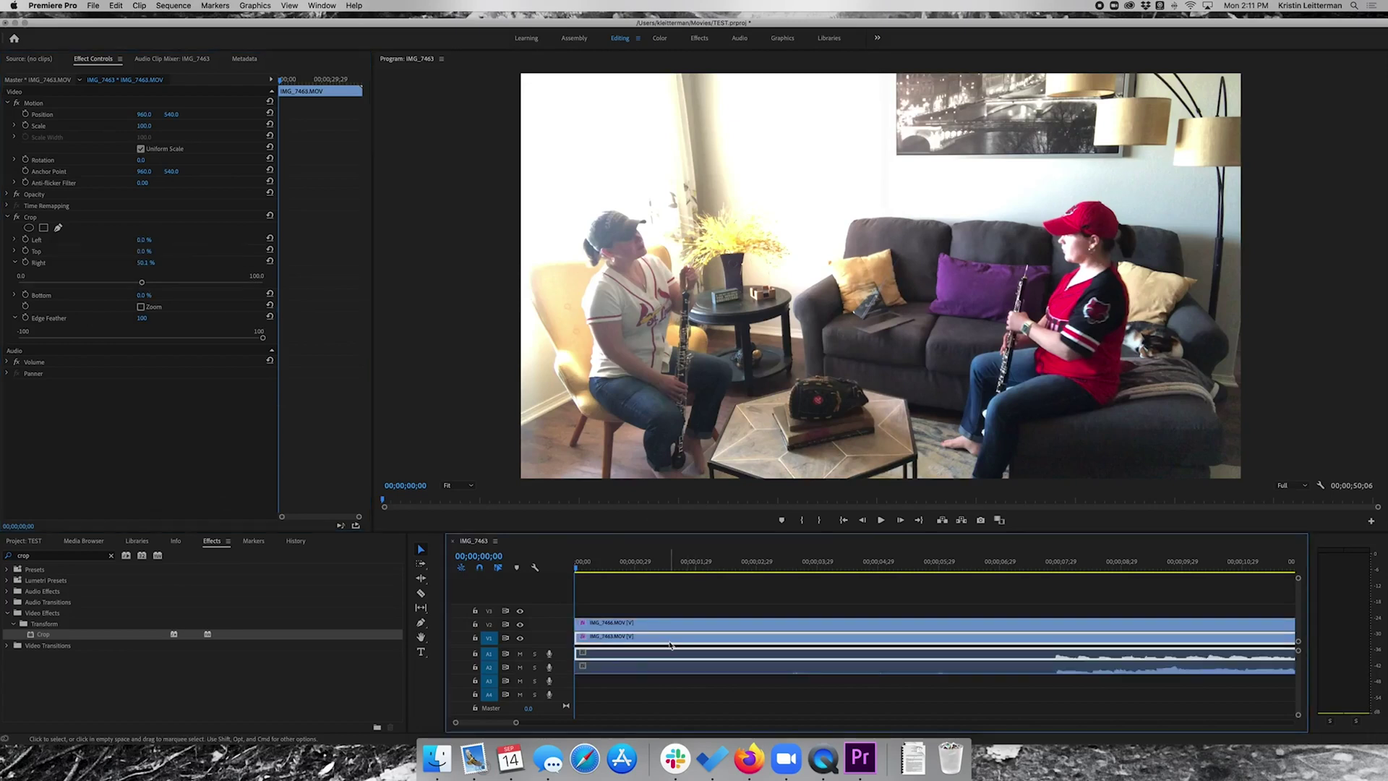
mouse_move(261, 338)
left_mouse_down()
mouse_move(183, 341)
mouse_move(263, 339)
left_mouse_up()
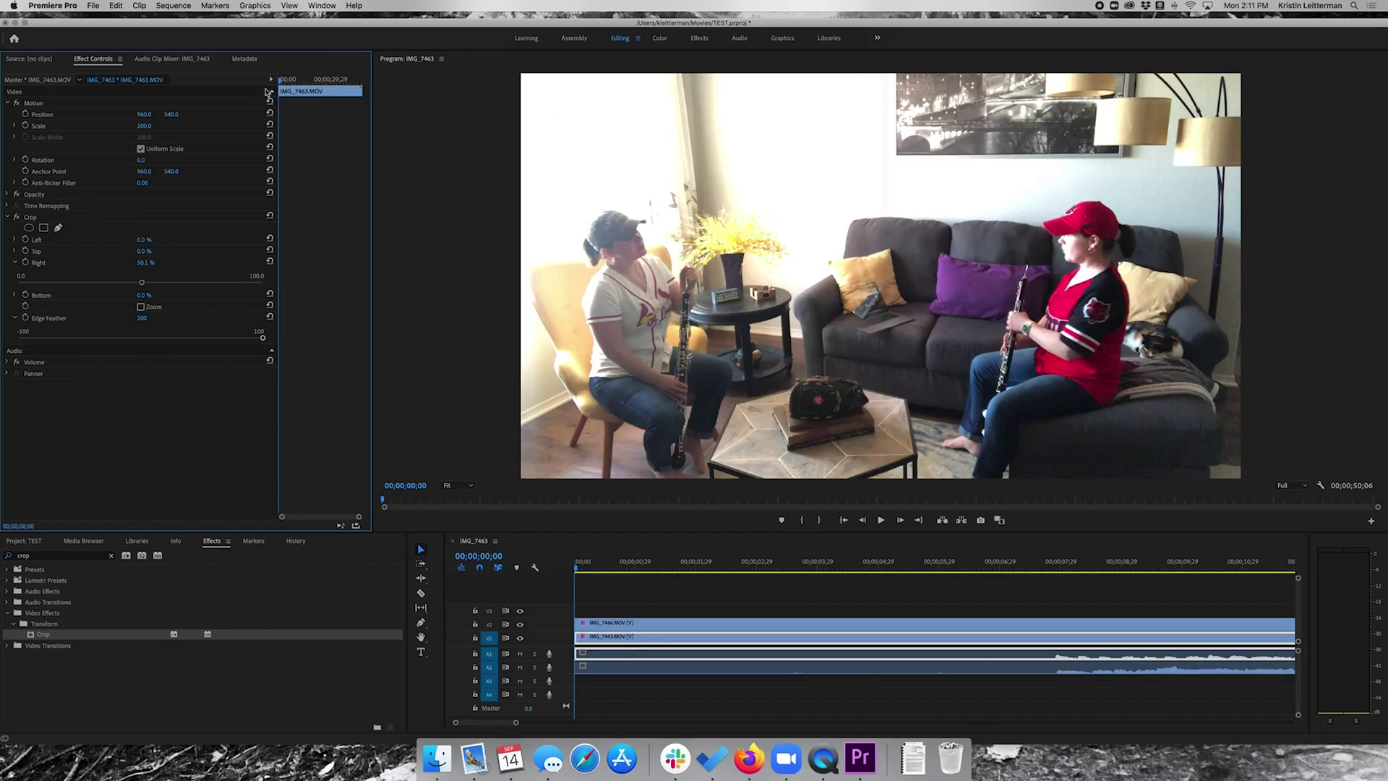
Review the sequence settings for timebase, frame size and preview format, leaving them as they are
left_click(167, 6)
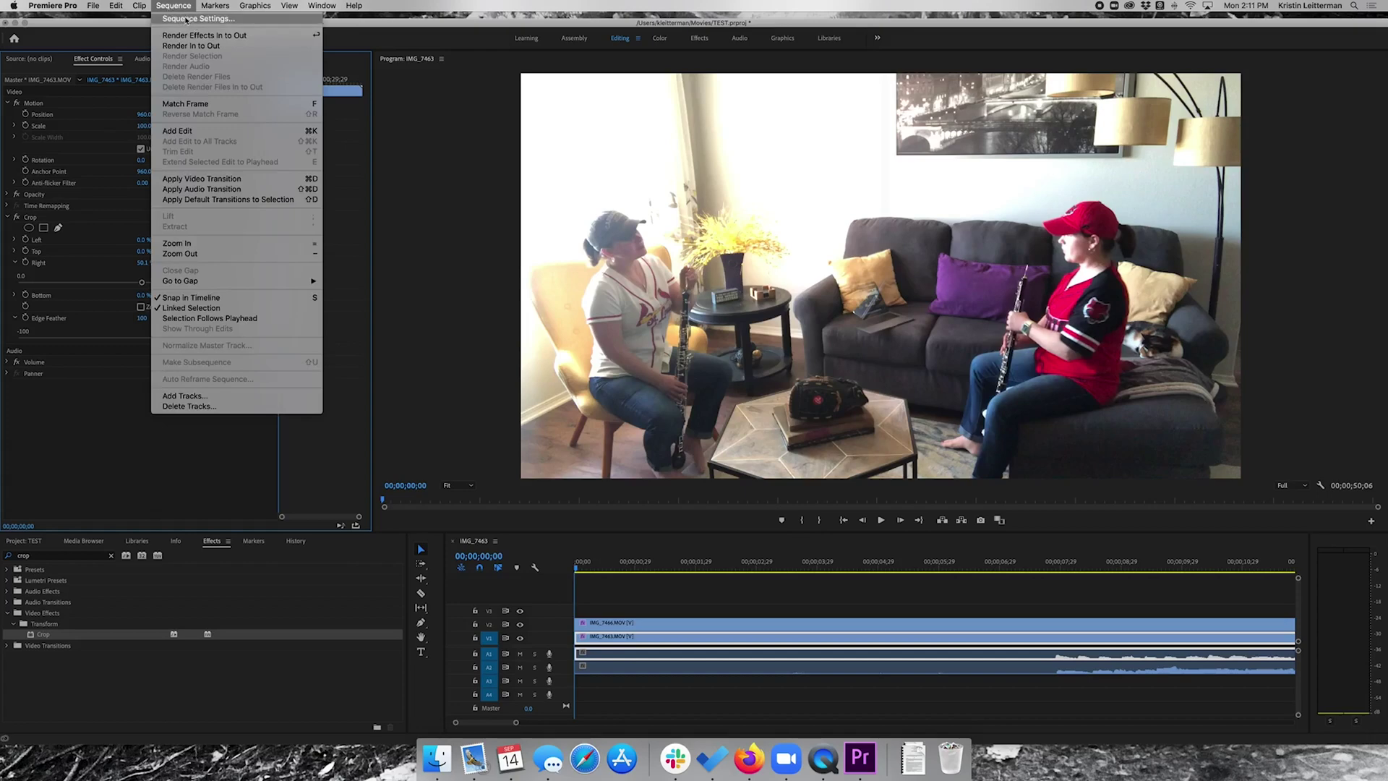
left_click(189, 20)
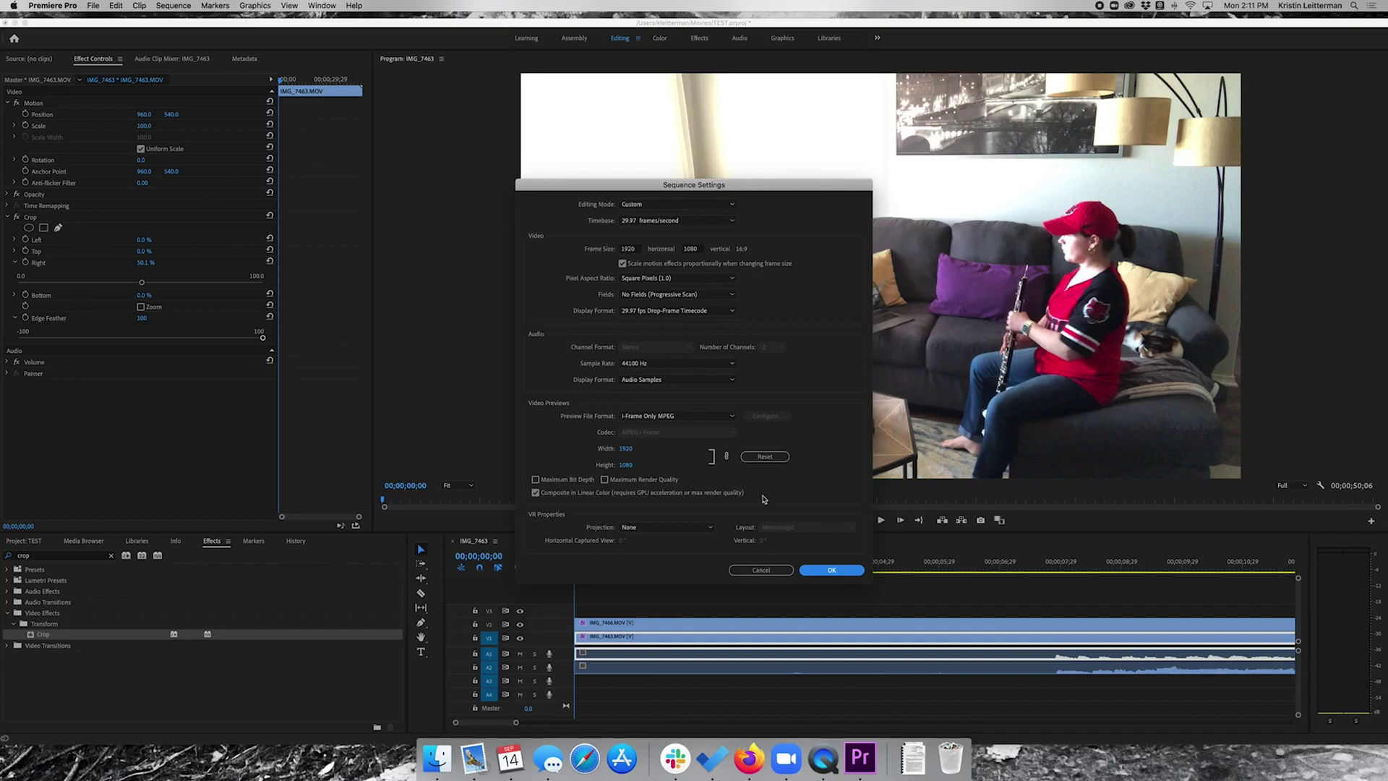
left_click(754, 571)
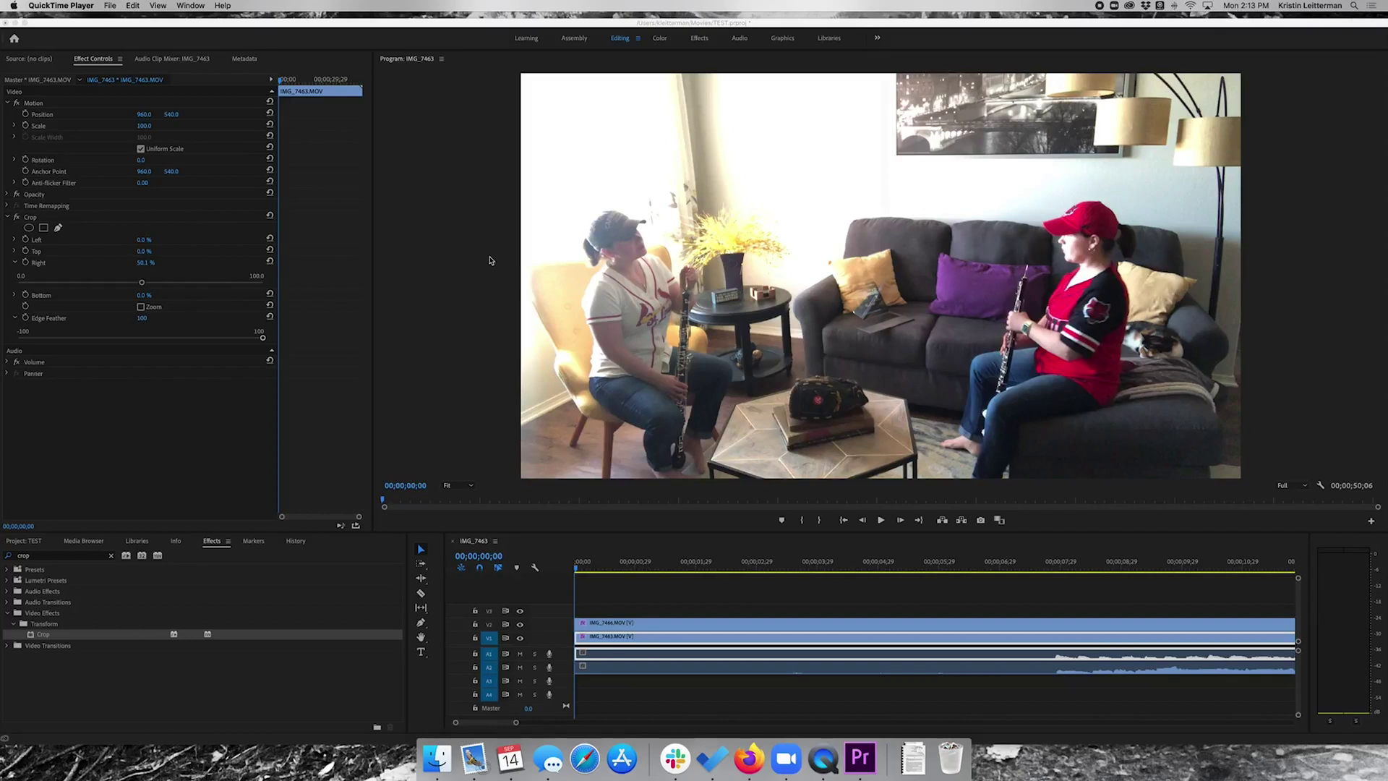
Switch to the Audio workspace and place the playhead at 00;00;07;26, where the music's waveforms start
left_click(740, 41)
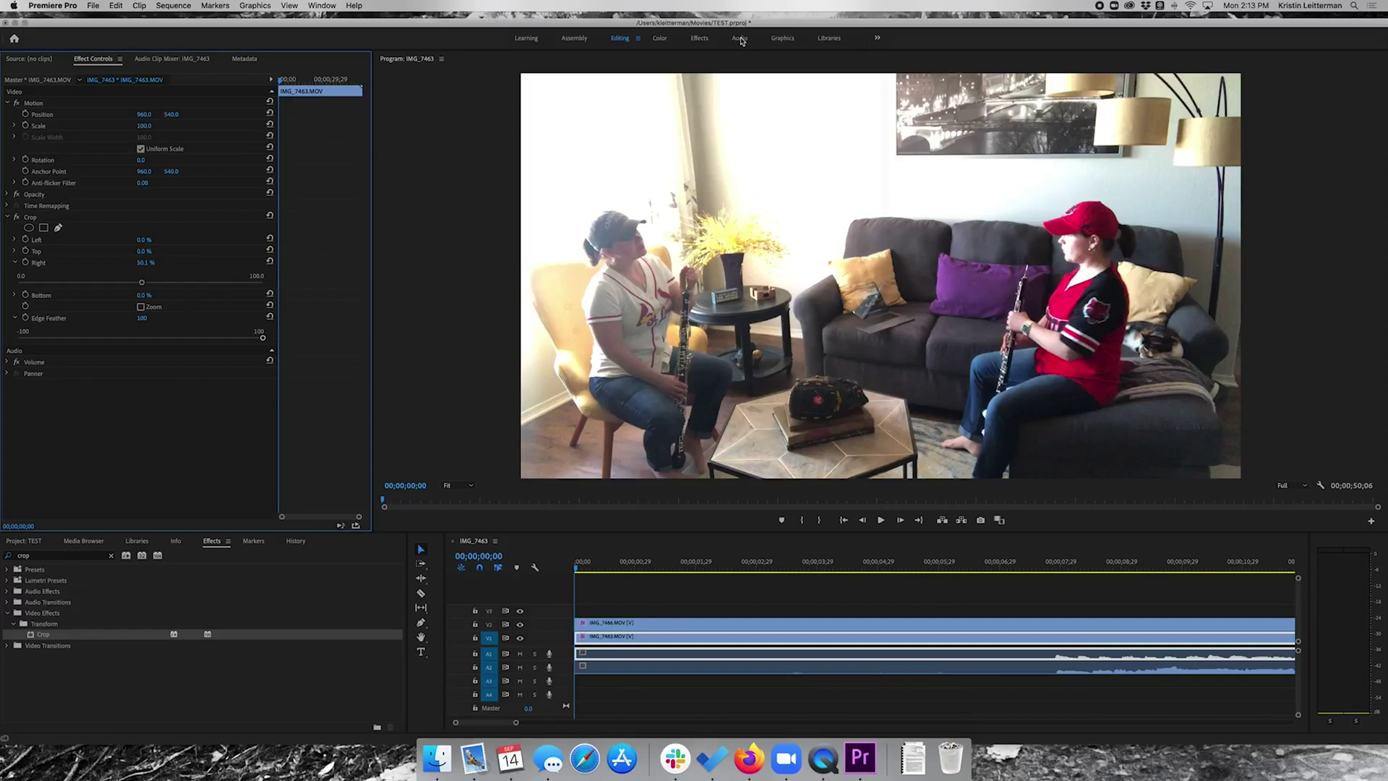
left_click(741, 40)
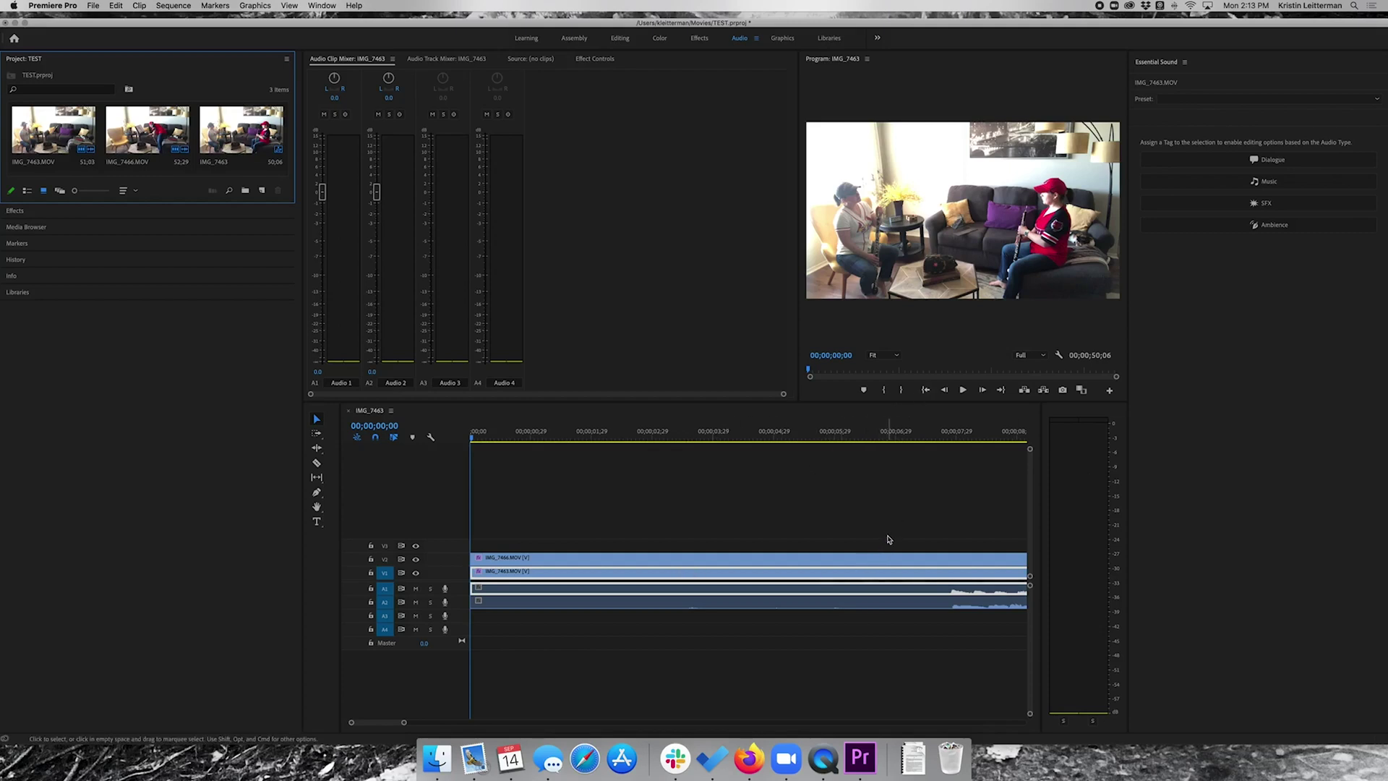
left_click(921, 434)
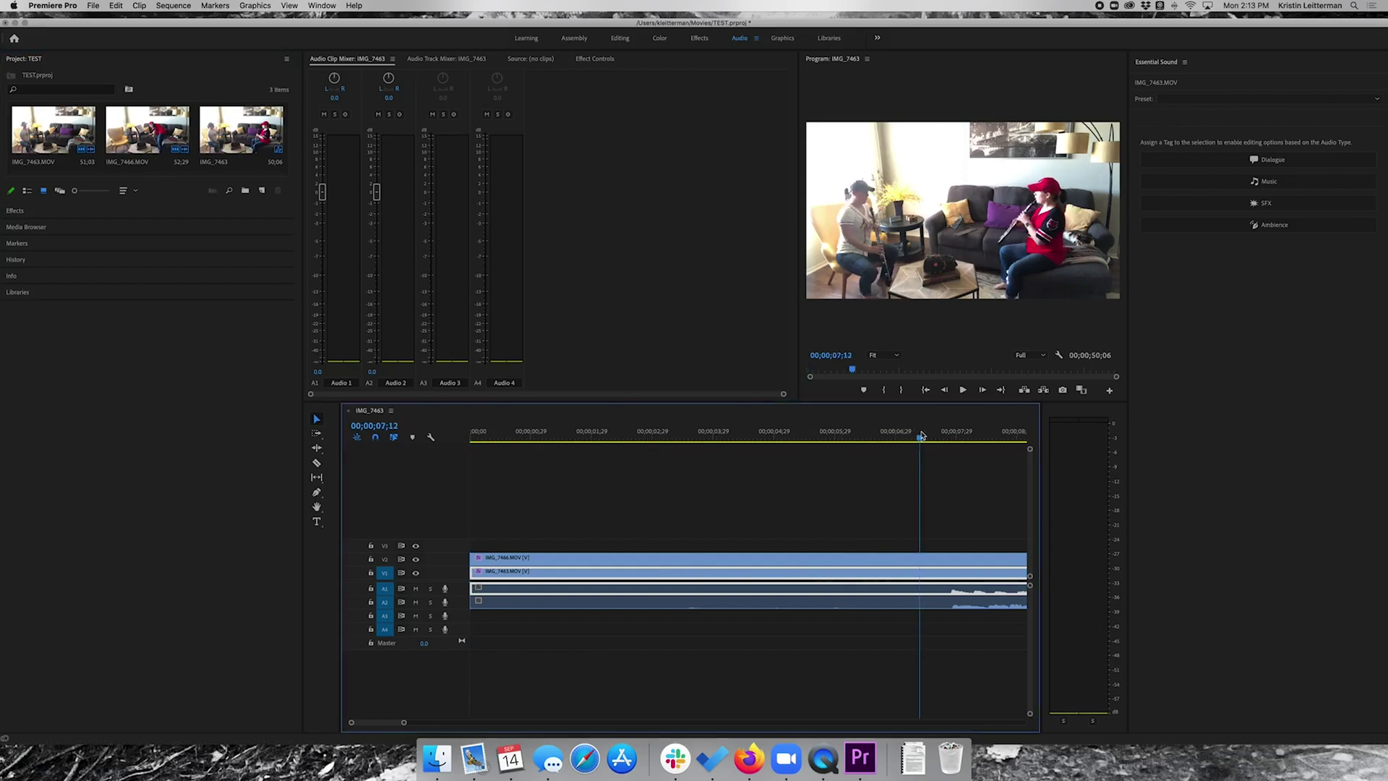
left_click_drag(921, 435, 933, 437)
left_click_drag(933, 439, 962, 439)
scroll(900, 488, "right", 5)
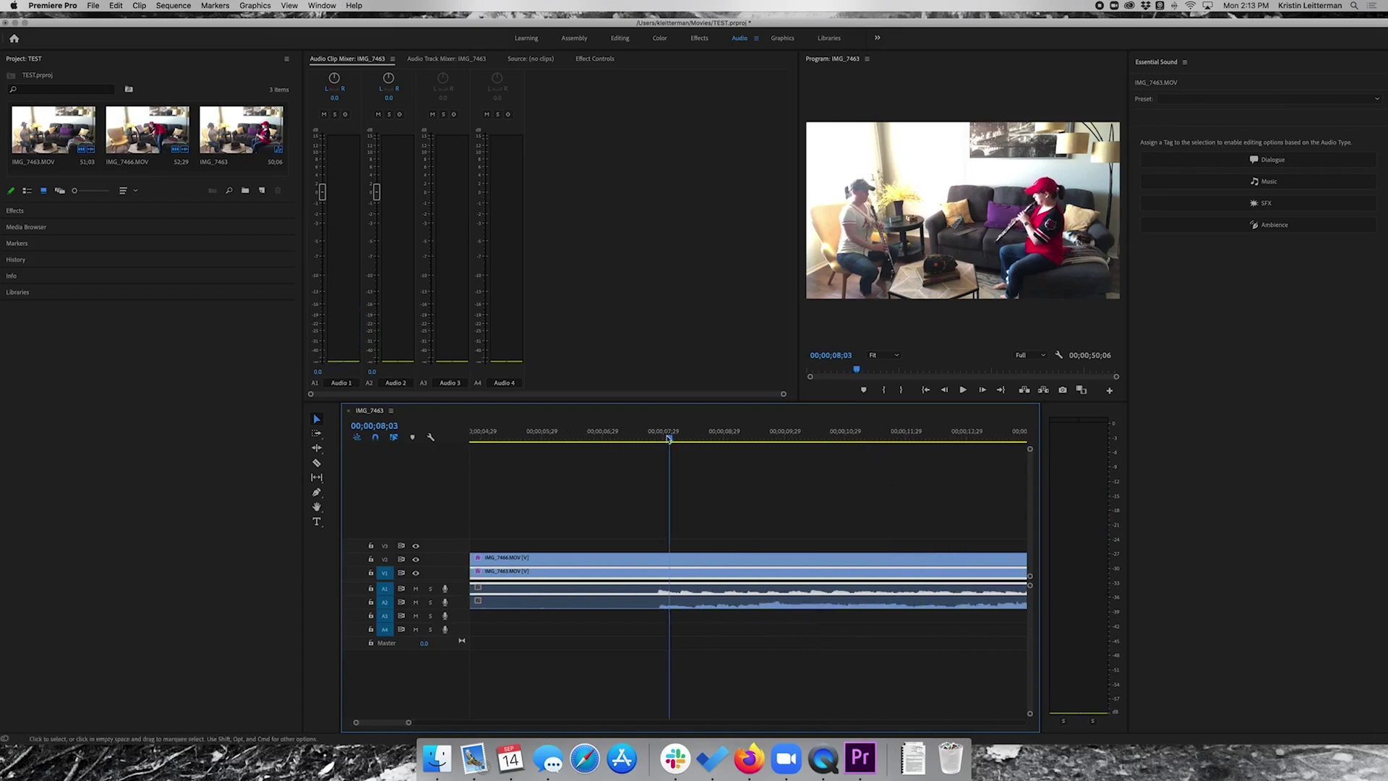
mouse_move(671, 438)
left_mouse_down()
mouse_move(859, 436)
mouse_move(656, 436)
left_mouse_up()
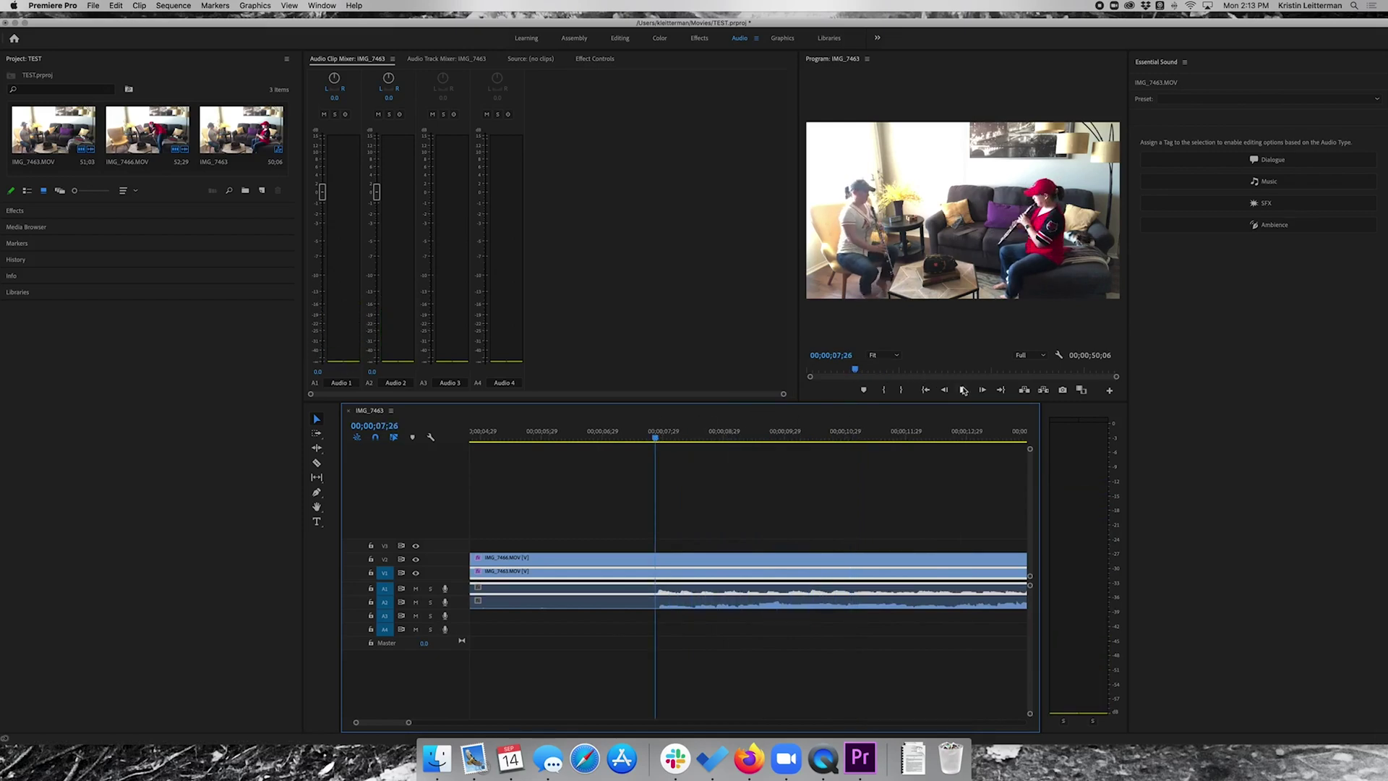
Play the music and balance the clip volumes, lowering Audio 1 to -1.0 dB and Audio 2 to -3.2 dB
left_click(964, 391)
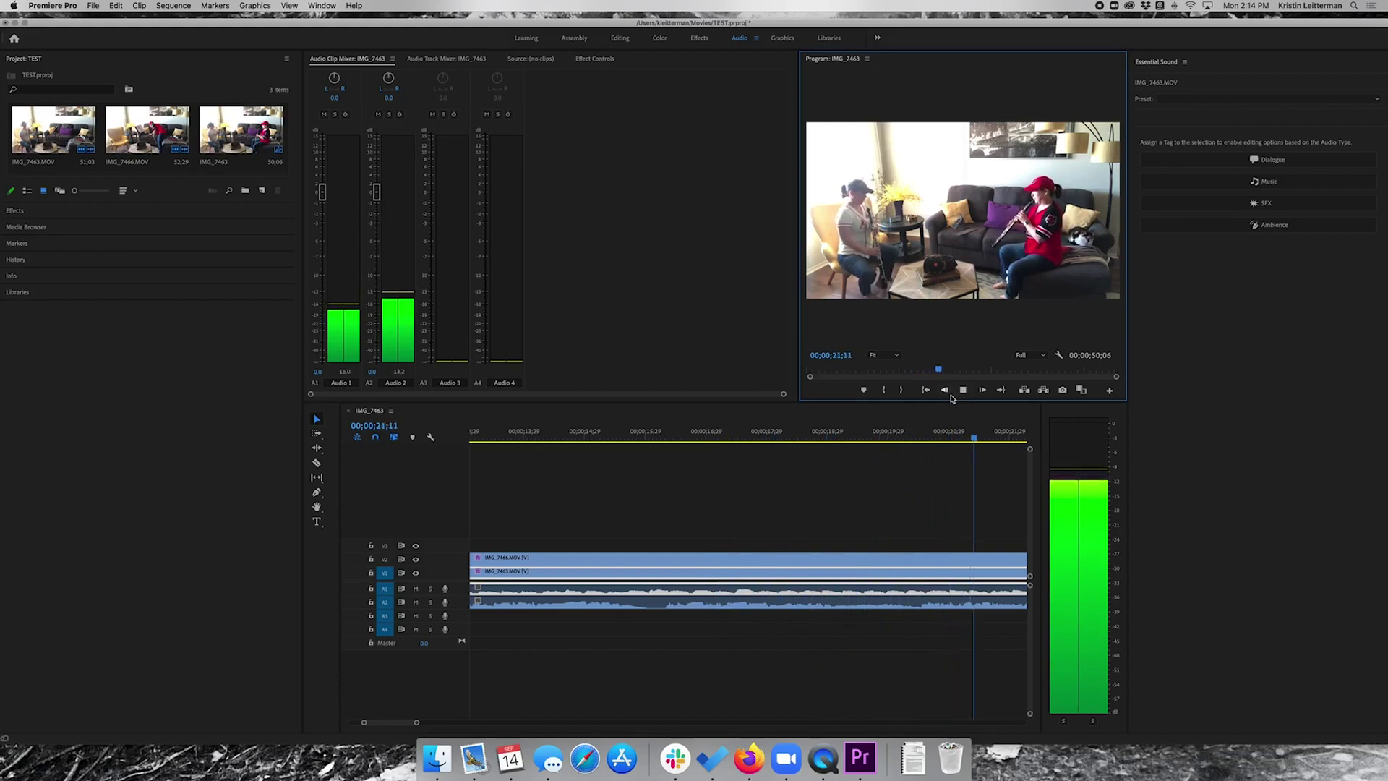
left_click(963, 391)
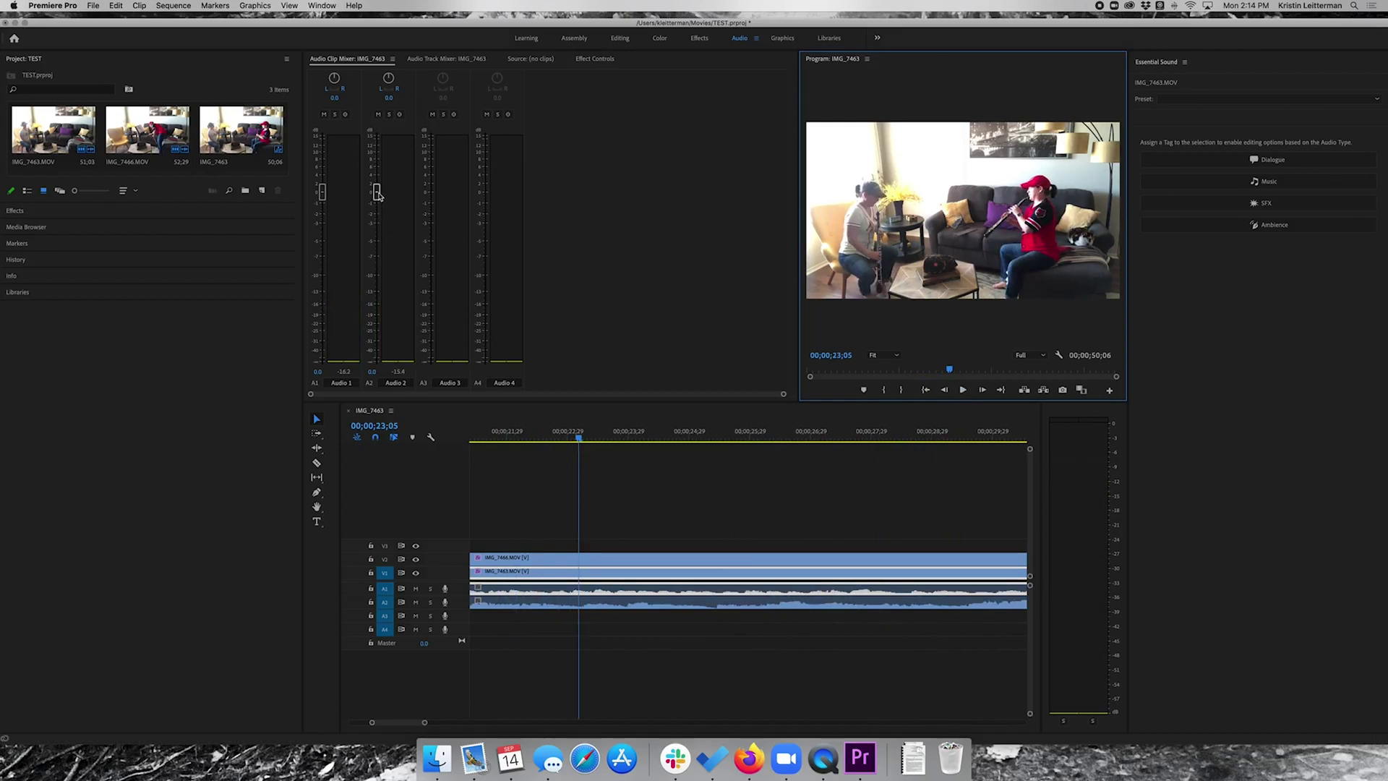
left_click_drag(378, 195, 323, 207)
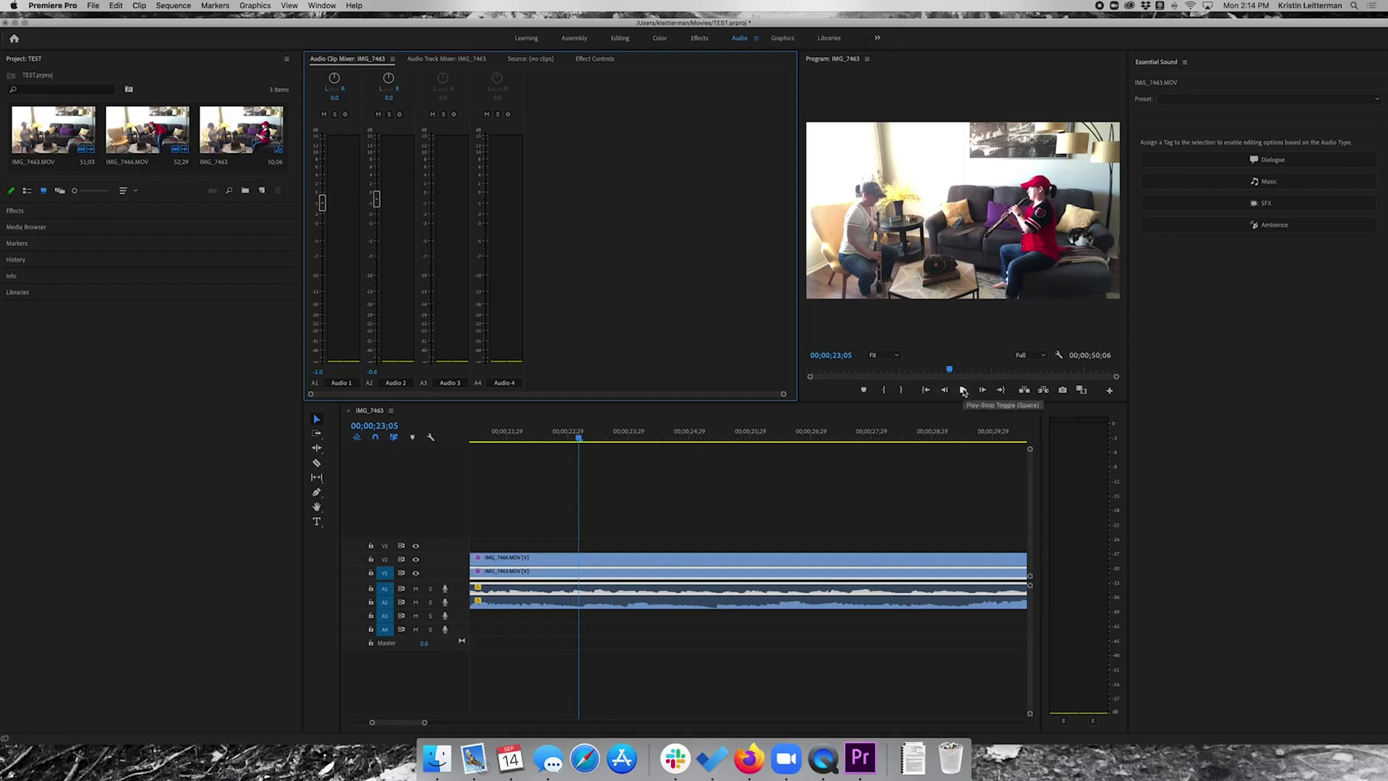
left_click(964, 391)
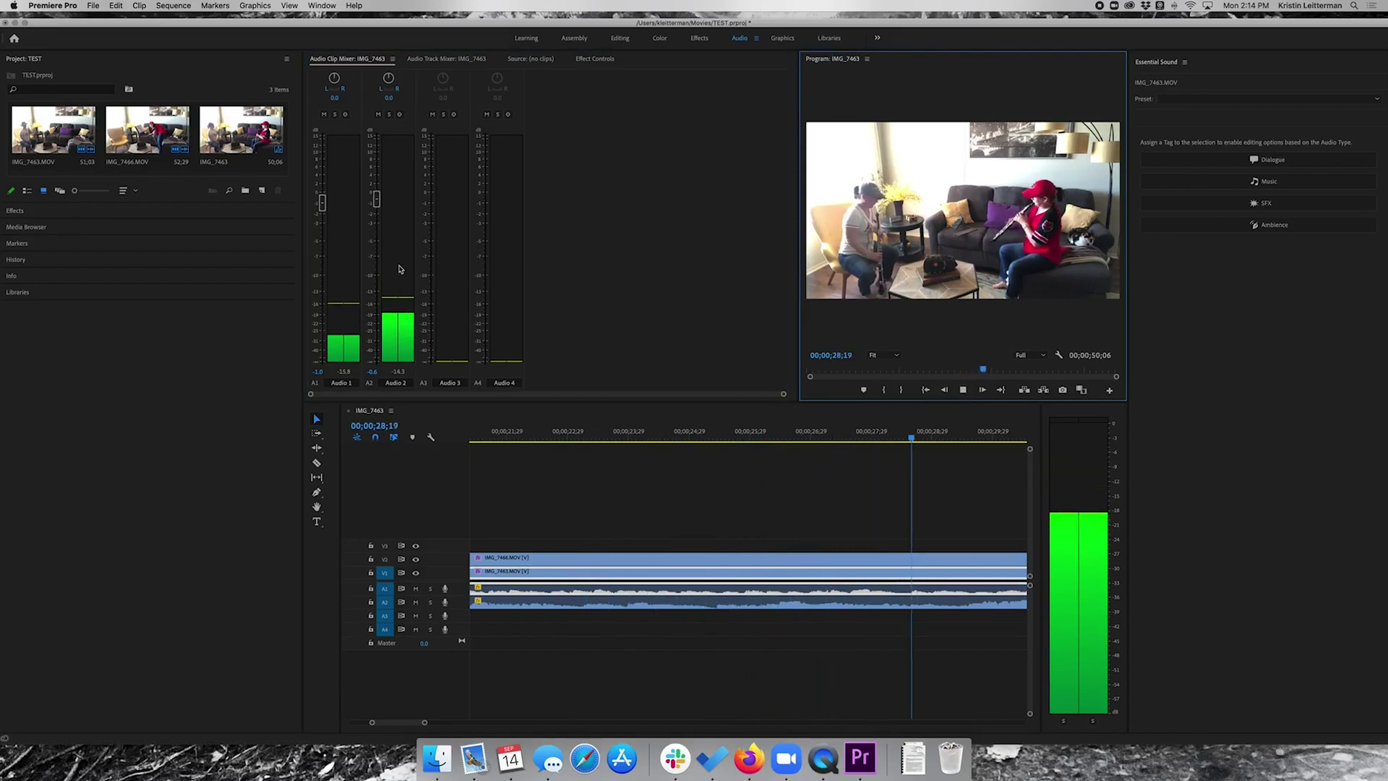
left_click(377, 205)
left_click_drag(376, 205, 377, 219)
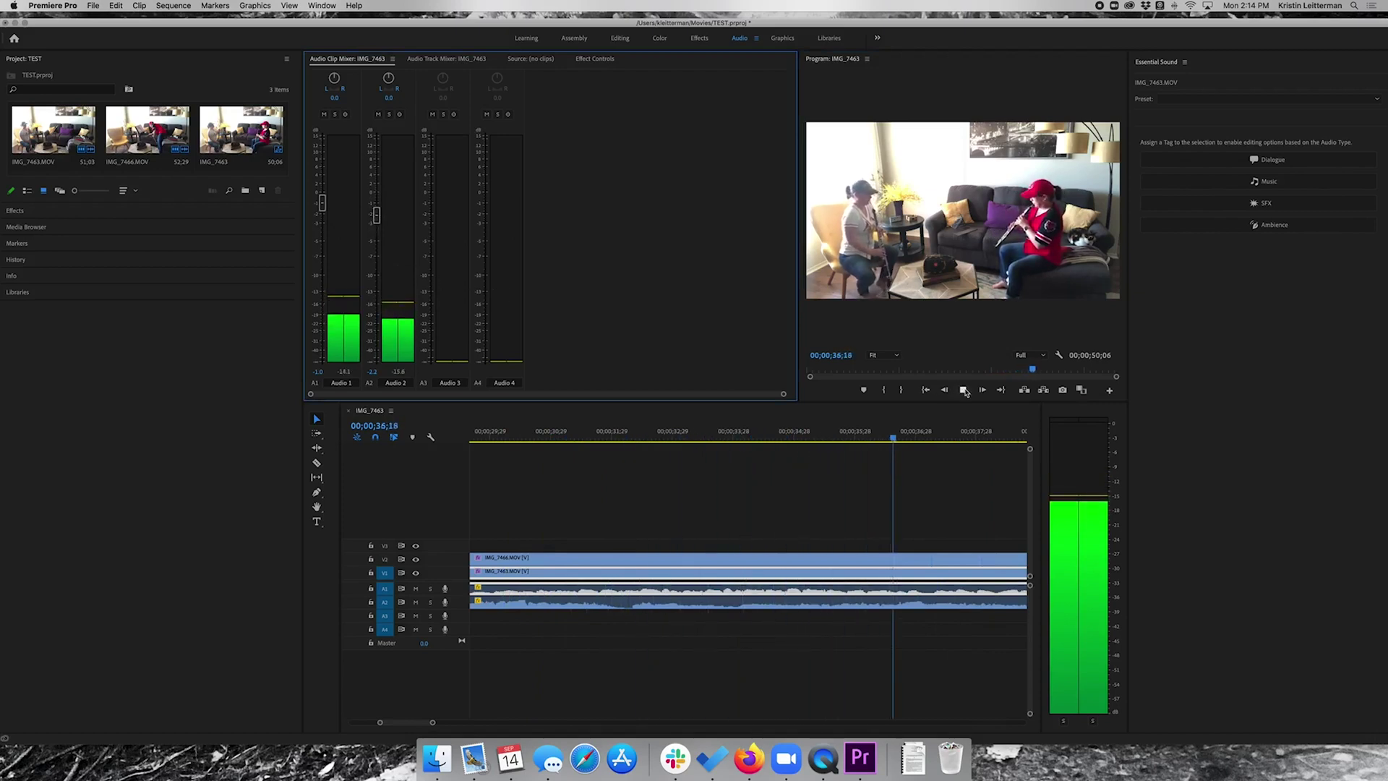
left_click(965, 392)
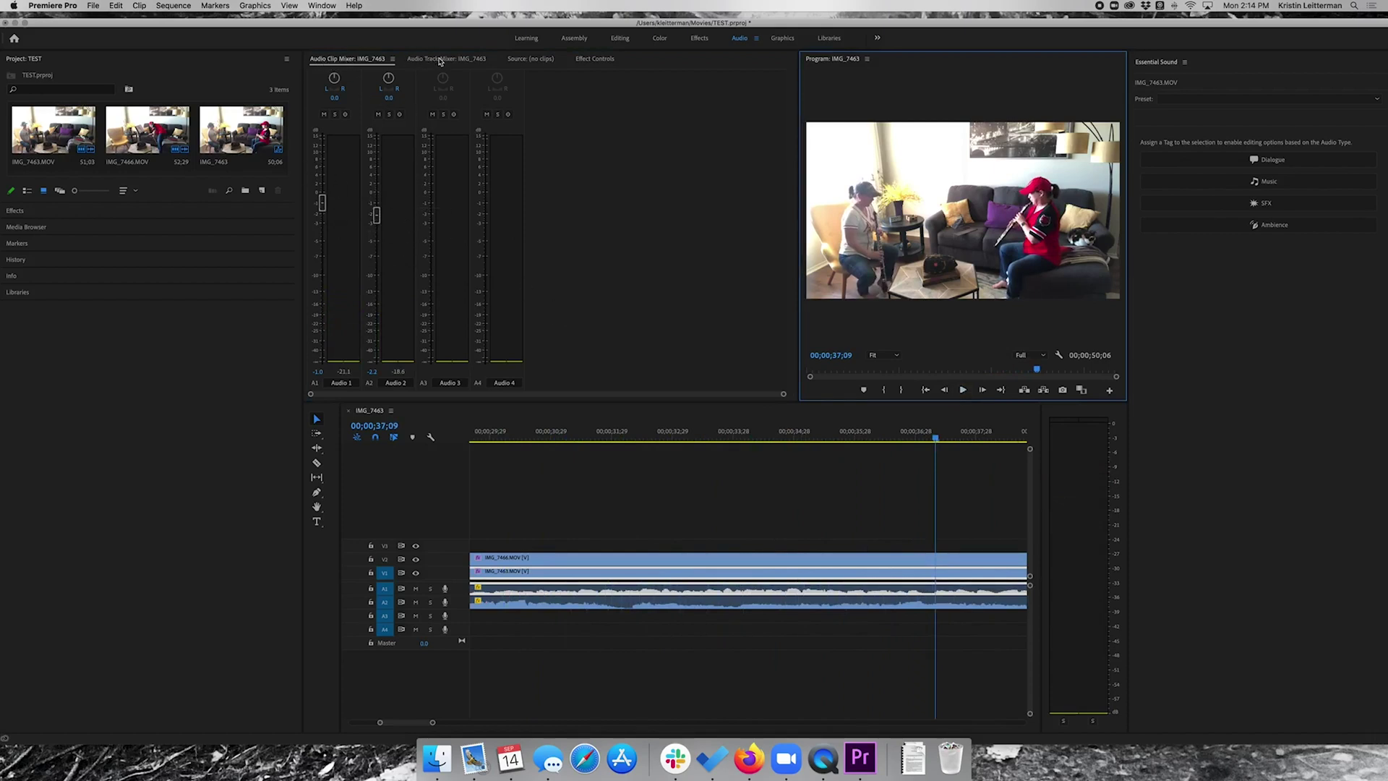
Lower the Master level to -1.4 dB in the Audio Track Mixer and listen to the mix from 00;00;07;04
left_click(440, 61)
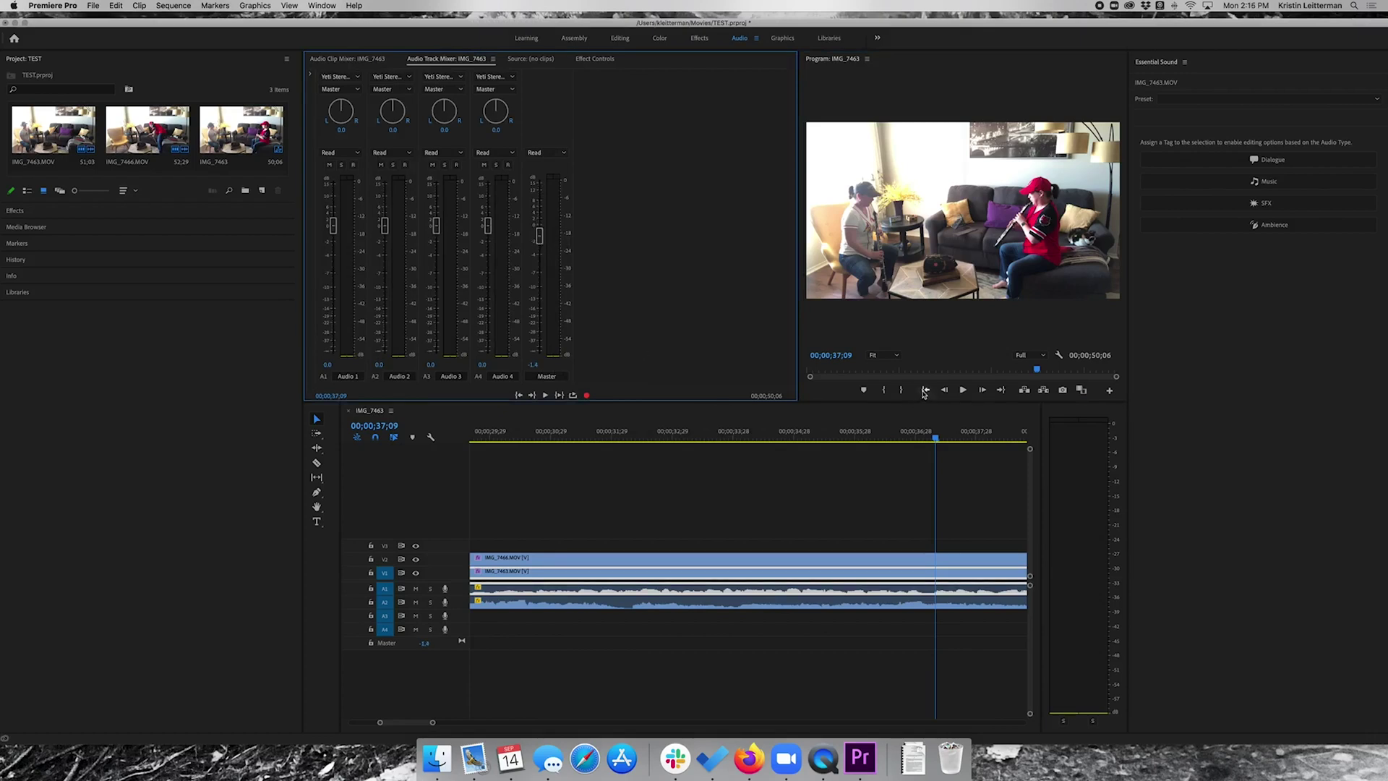
left_click(926, 390)
left_click(906, 432)
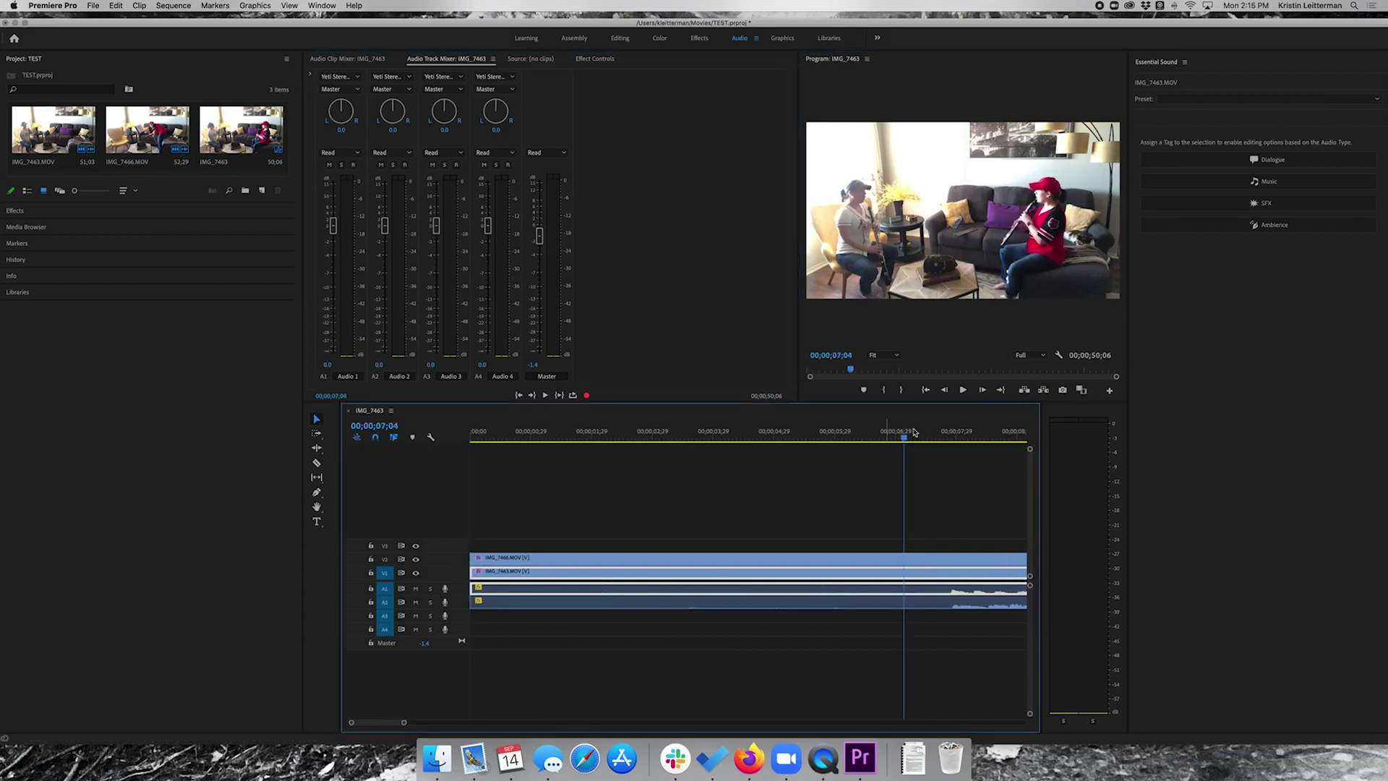
left_click(963, 390)
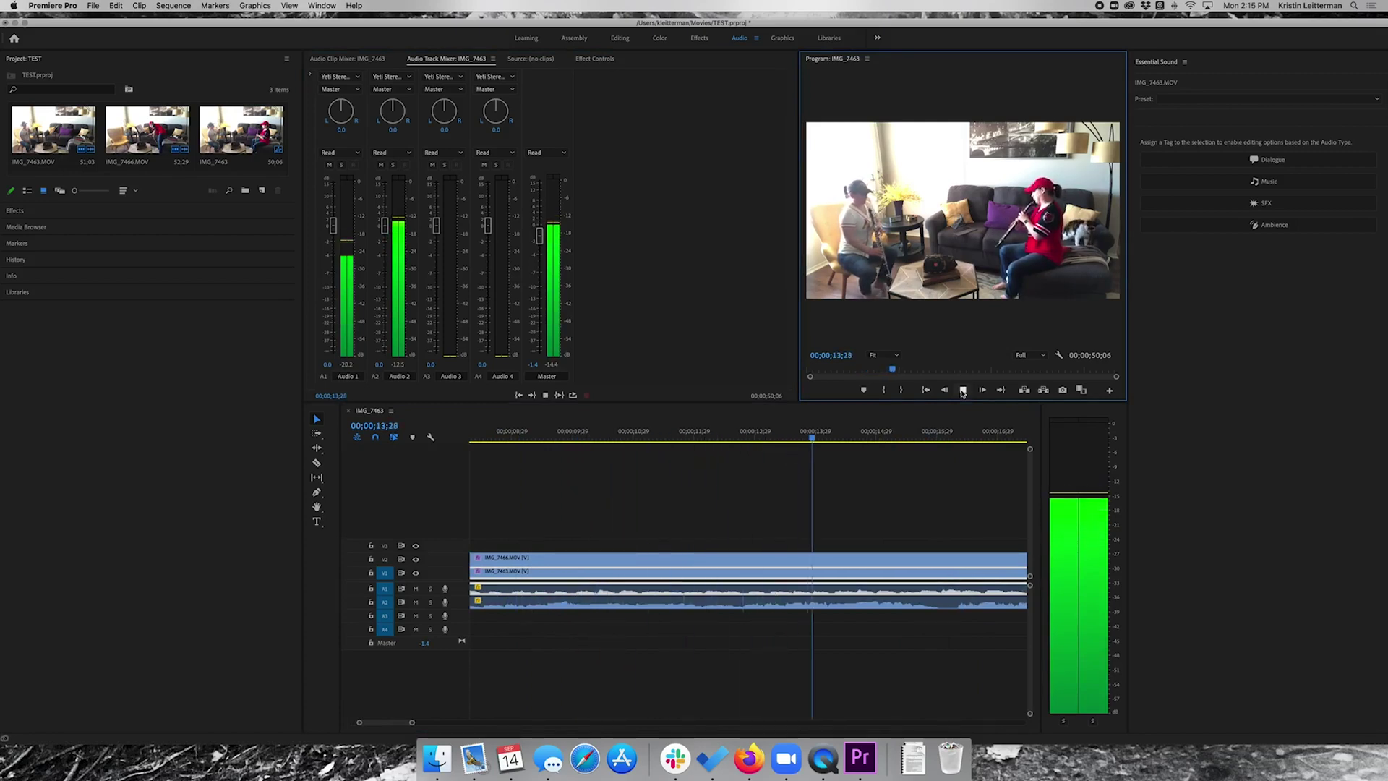
left_click(963, 390)
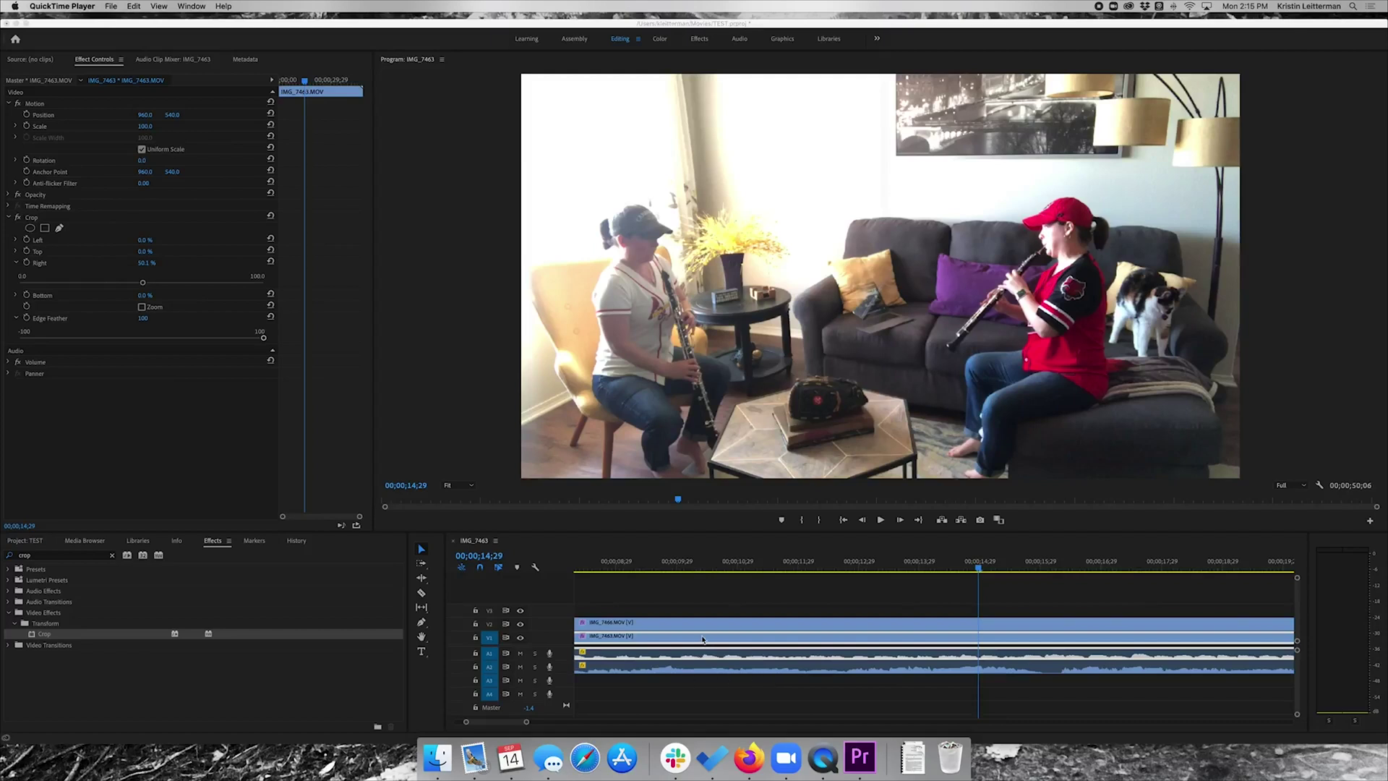
Play the sequence from its beginning in the Editing workspace and place the playhead at 00;00;06;15, shortly before the music starts
scroll(702, 640, "left", 5)
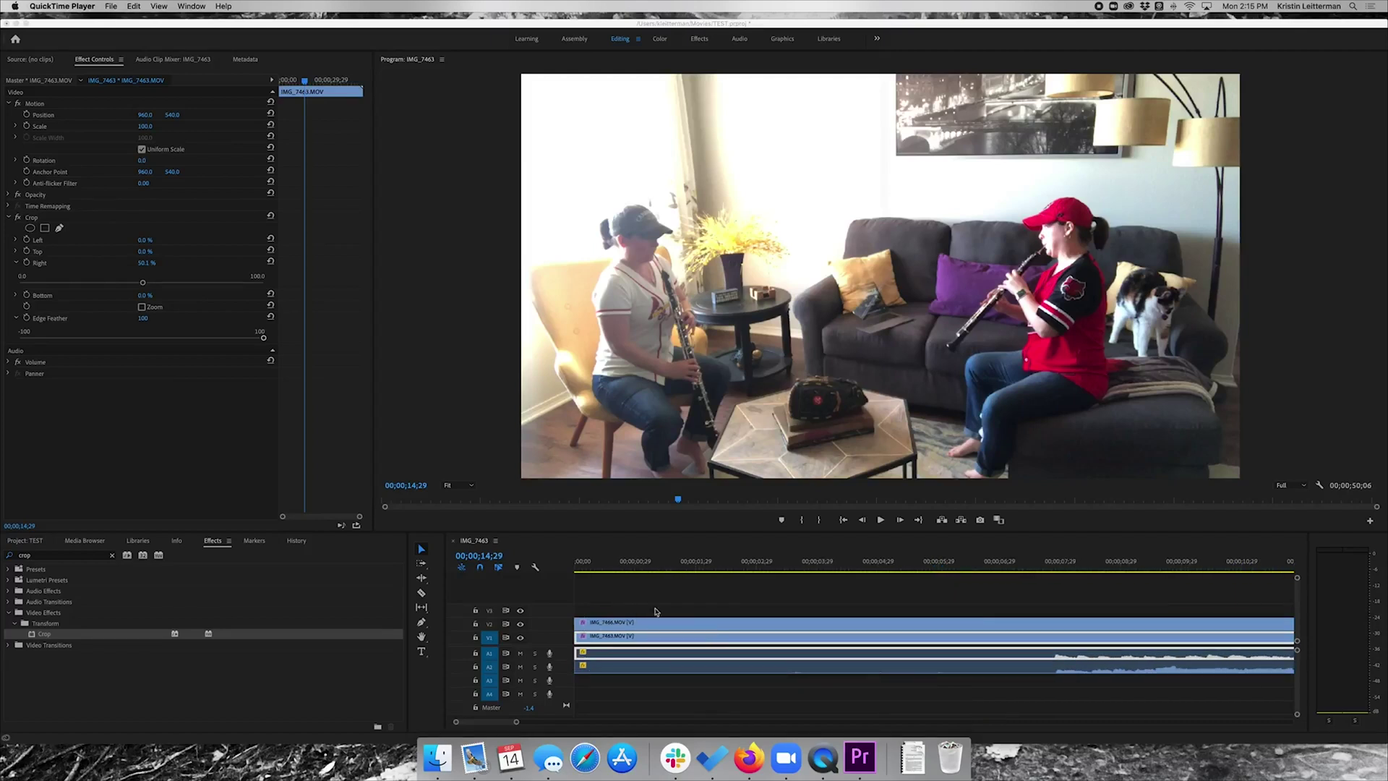
left_click(846, 523)
left_click(843, 520)
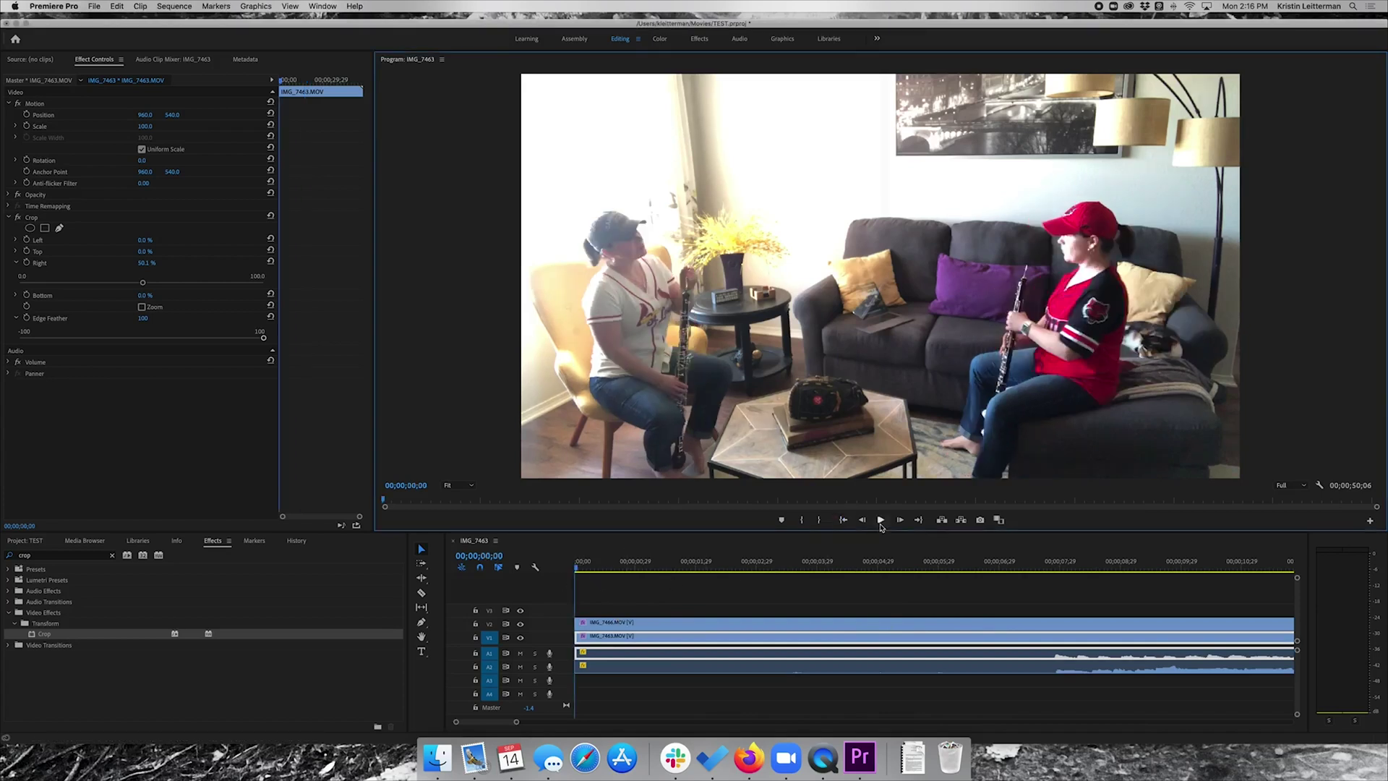
left_click(881, 523)
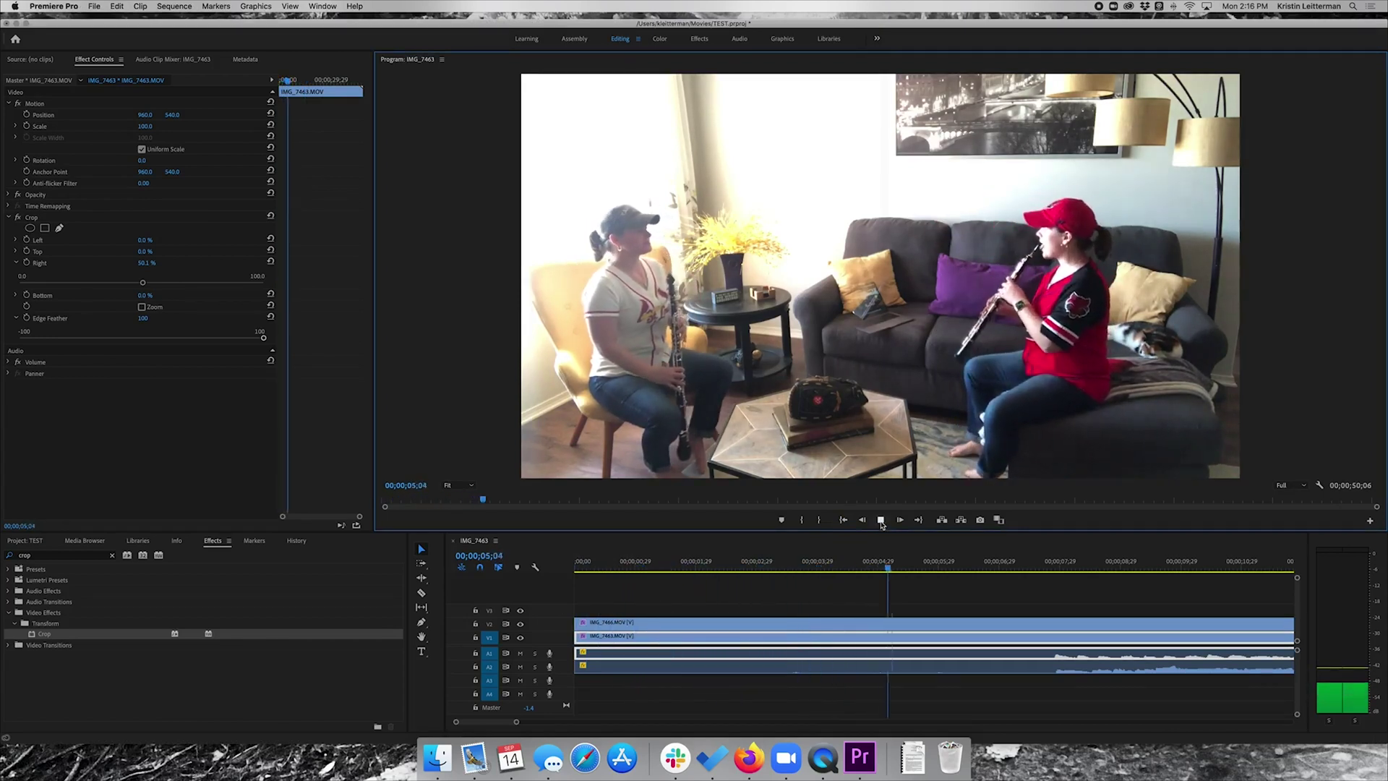
left_click(880, 521)
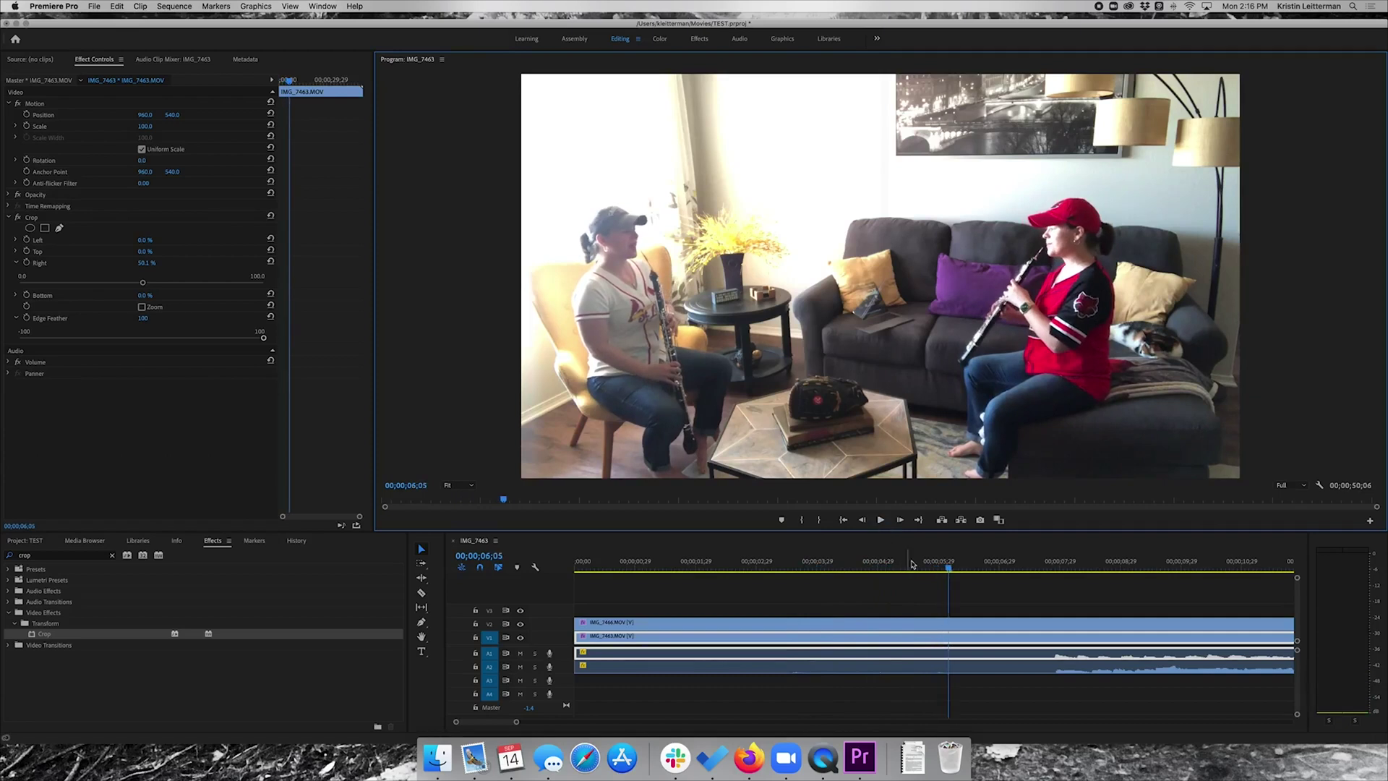
mouse_move(949, 570)
left_mouse_down()
mouse_move(1010, 571)
mouse_move(952, 571)
mouse_move(969, 571)
left_mouse_up()
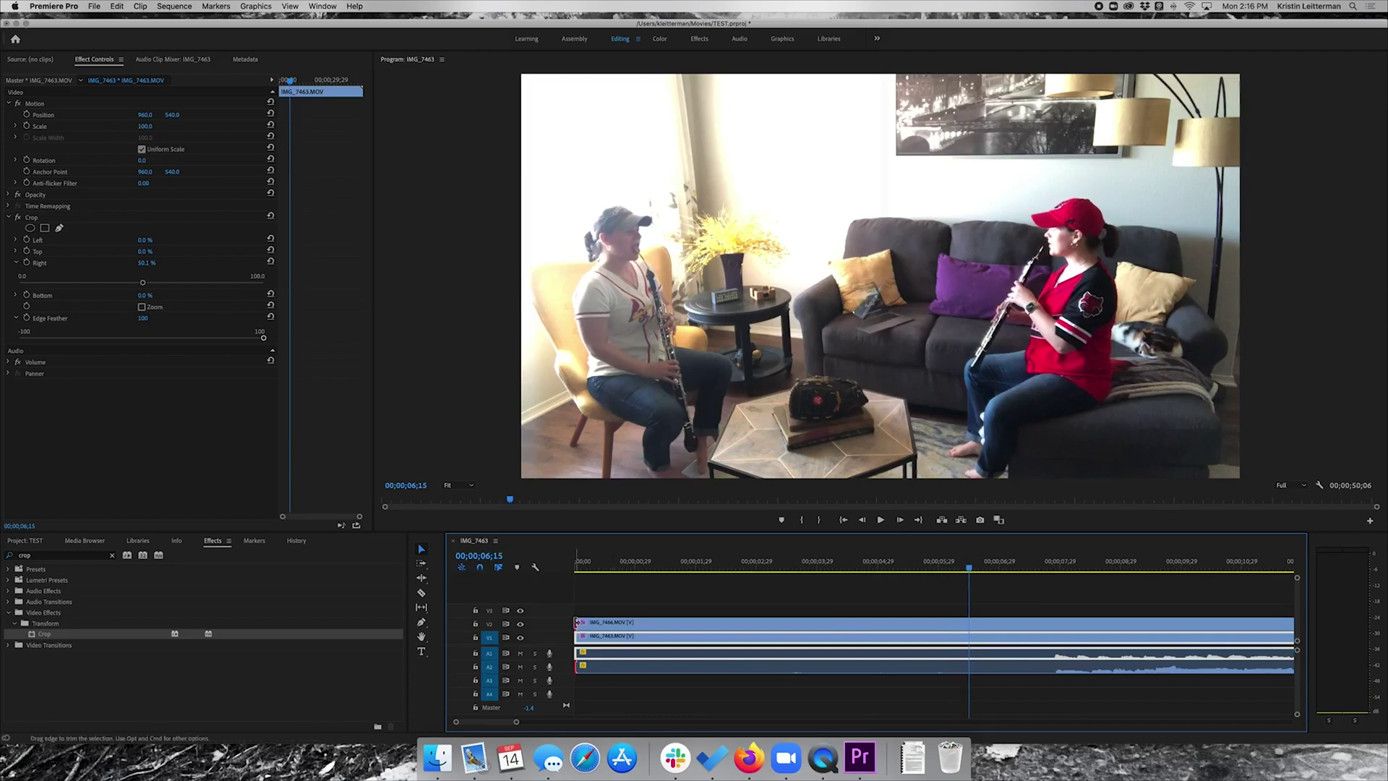
Trim the starts of the IMG_7466.MOV and IMG_7463.MOV clips to 00;00;06;15 and move both clips to the sequence start
left_click_drag(578, 622, 969, 622)
left_click_drag(577, 636, 611, 637)
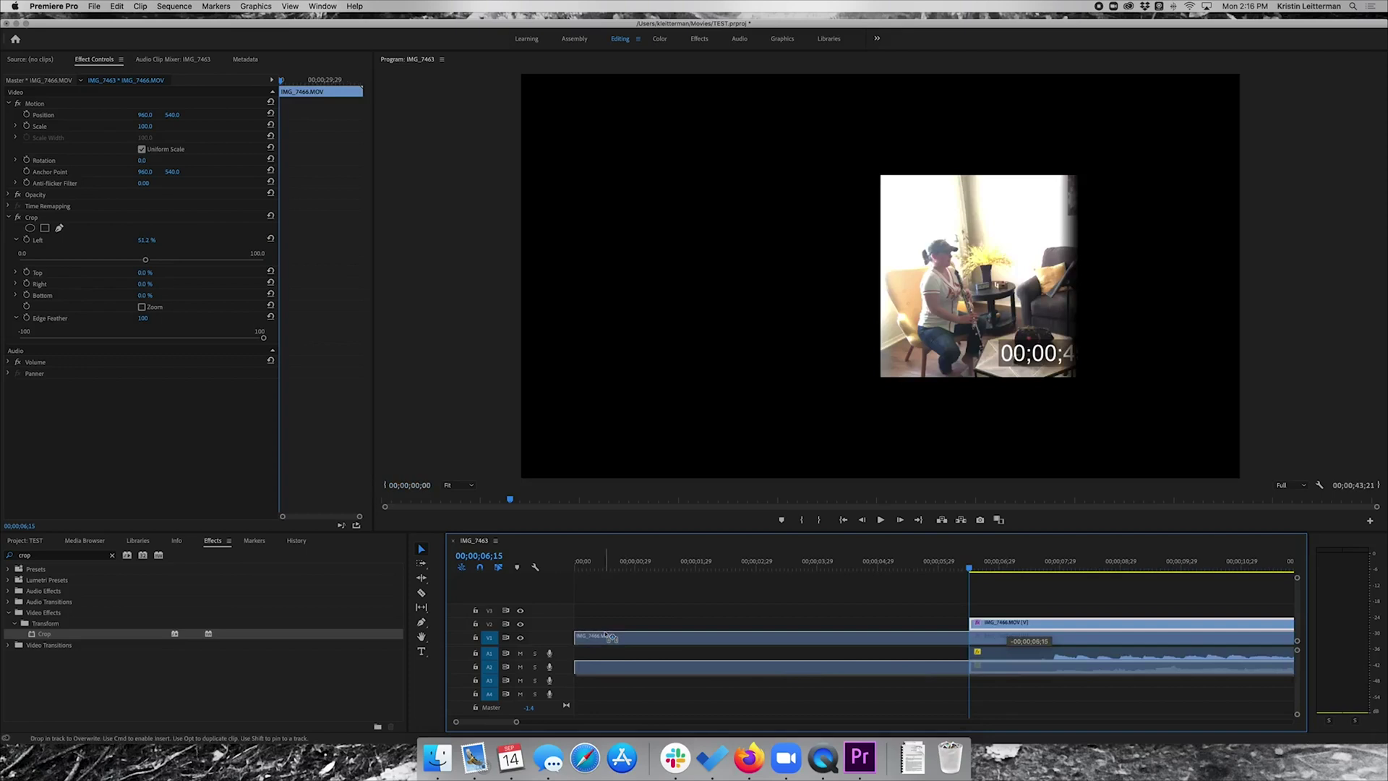
left_click_drag(611, 636, 613, 631)
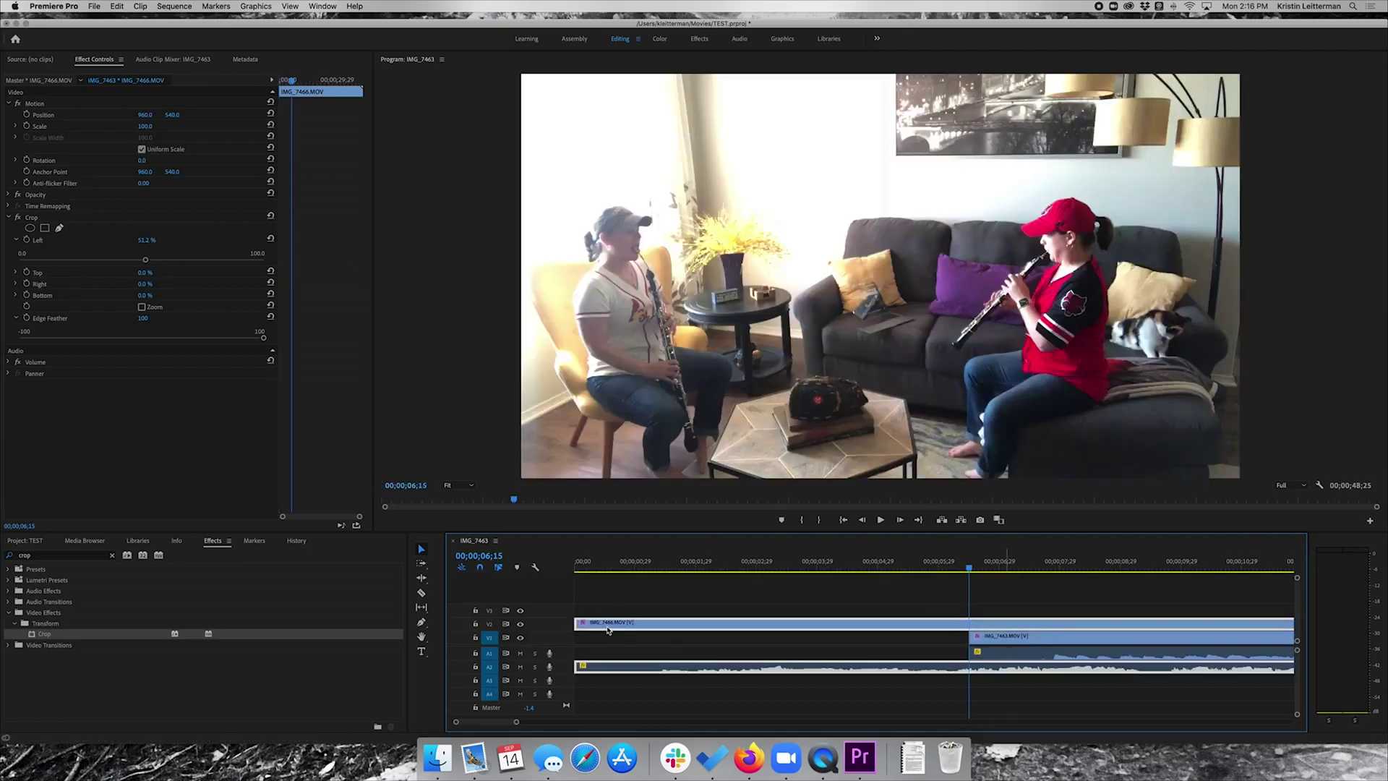
left_click_drag(1049, 641, 654, 642)
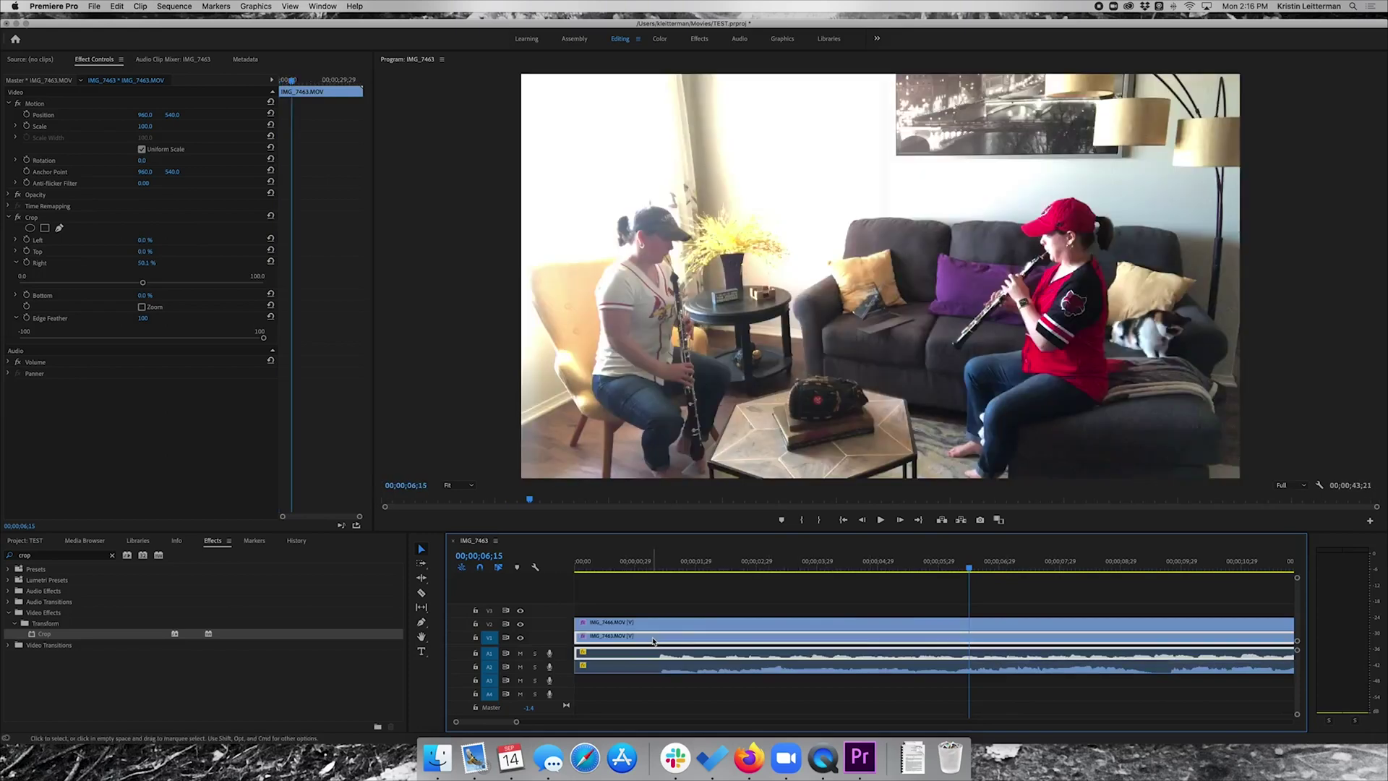
Play the opening of the trimmed sequence from its beginning to check the new start
left_click(844, 520)
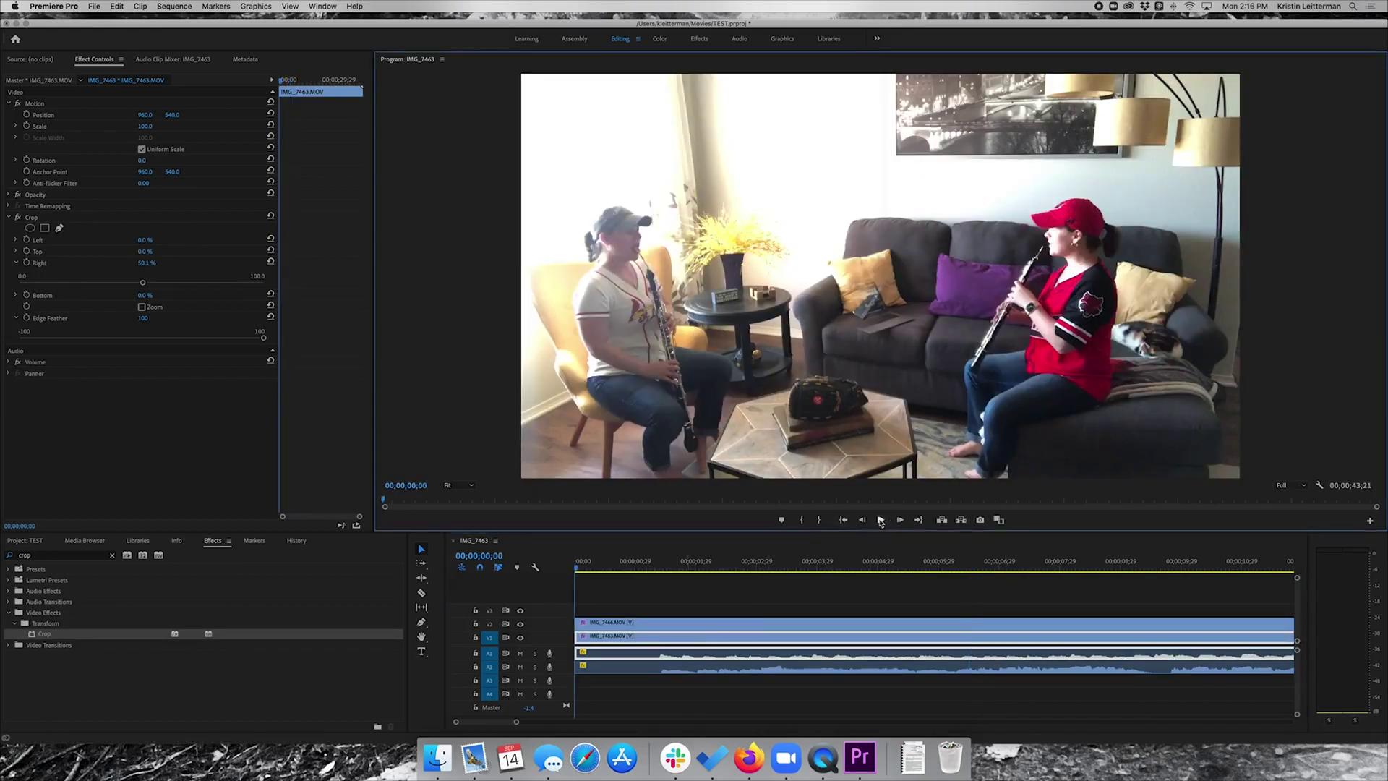
left_click(882, 520)
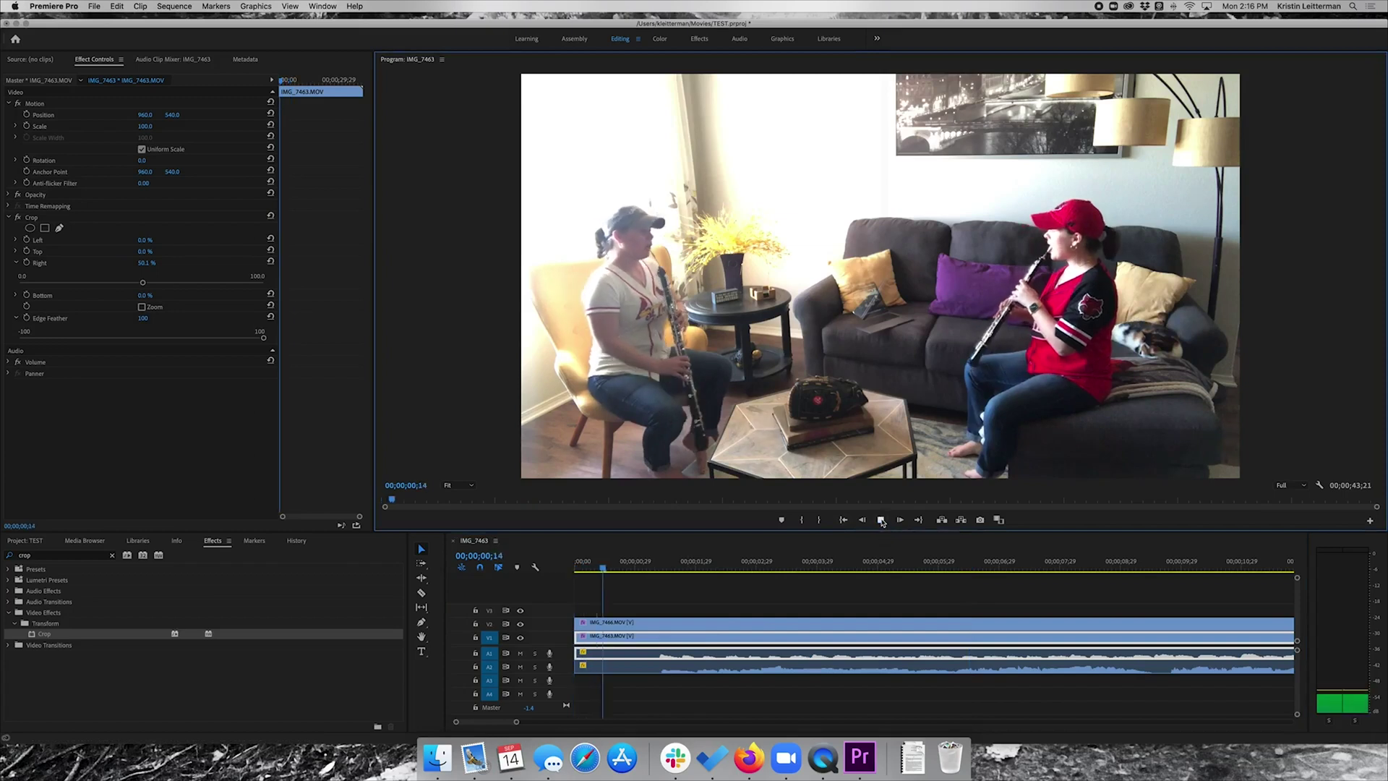
left_click(882, 520)
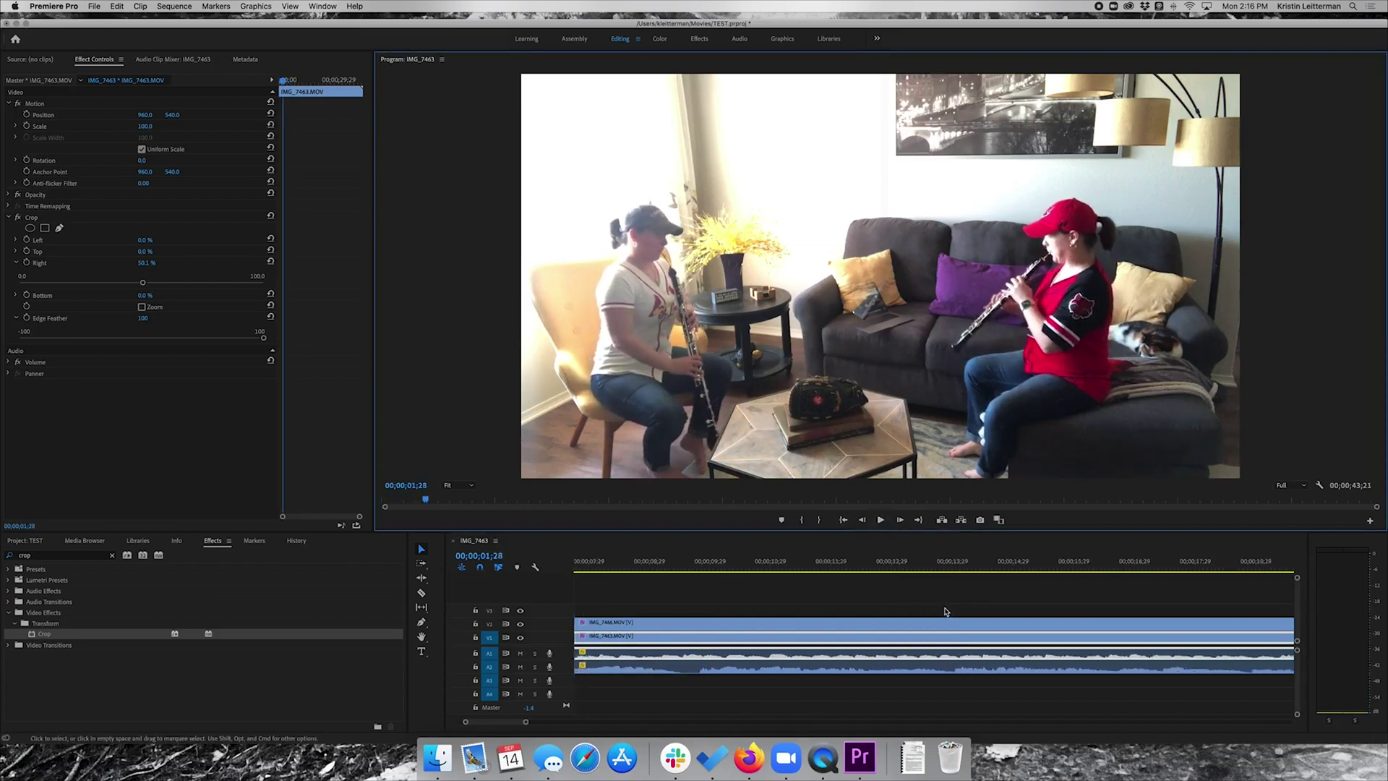
Play the ending from 00;00;35;13 and place the playhead at 00;00;40;07, after the music stops
scroll(946, 611, "right", 5)
scroll(946, 611, "right", 8)
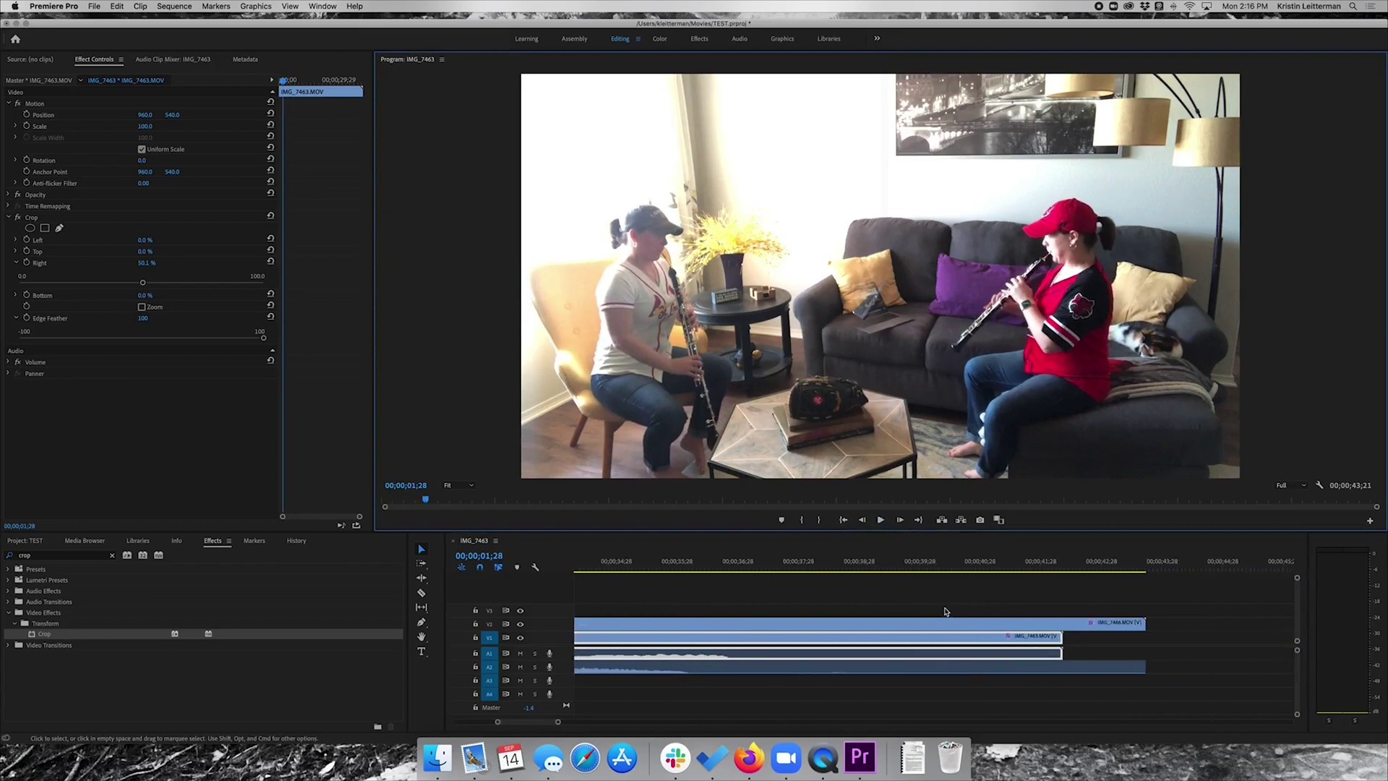
left_click(645, 561)
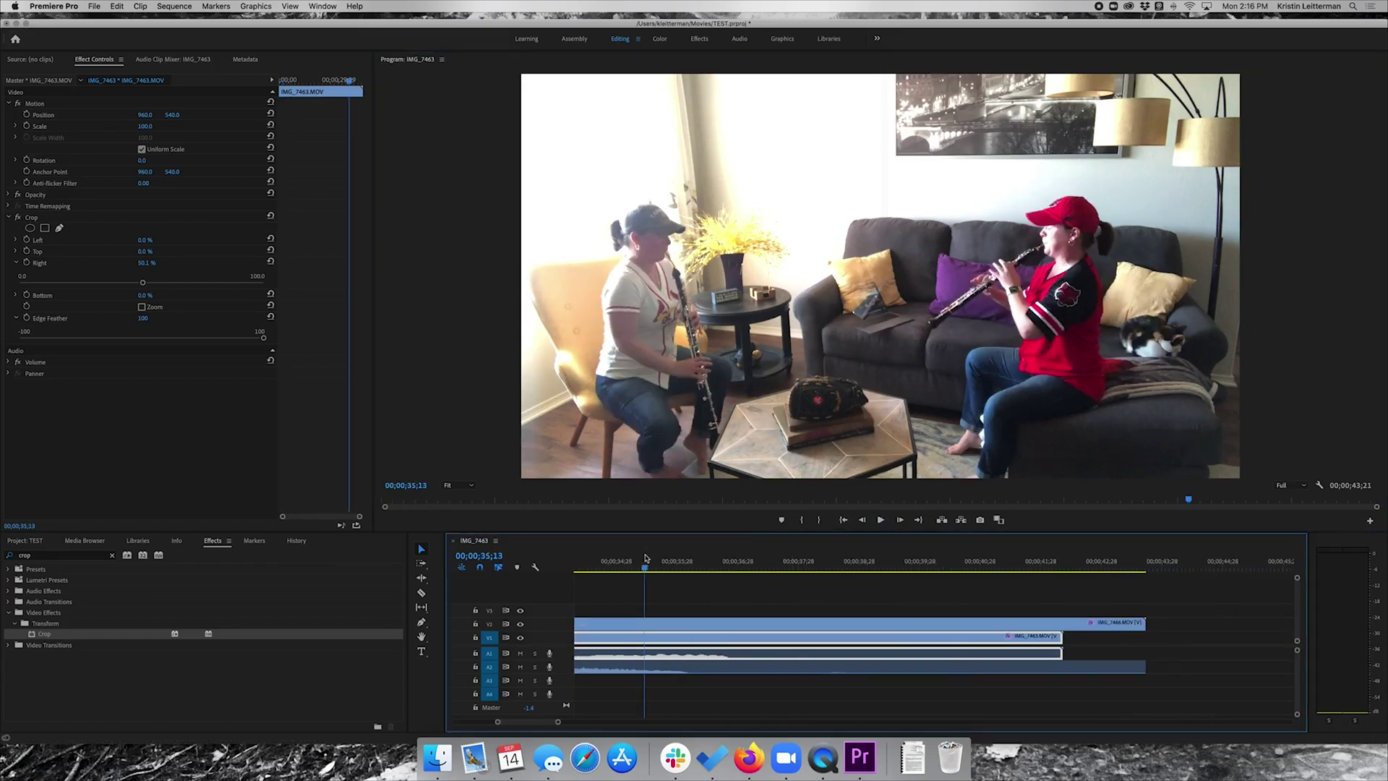
left_click(883, 520)
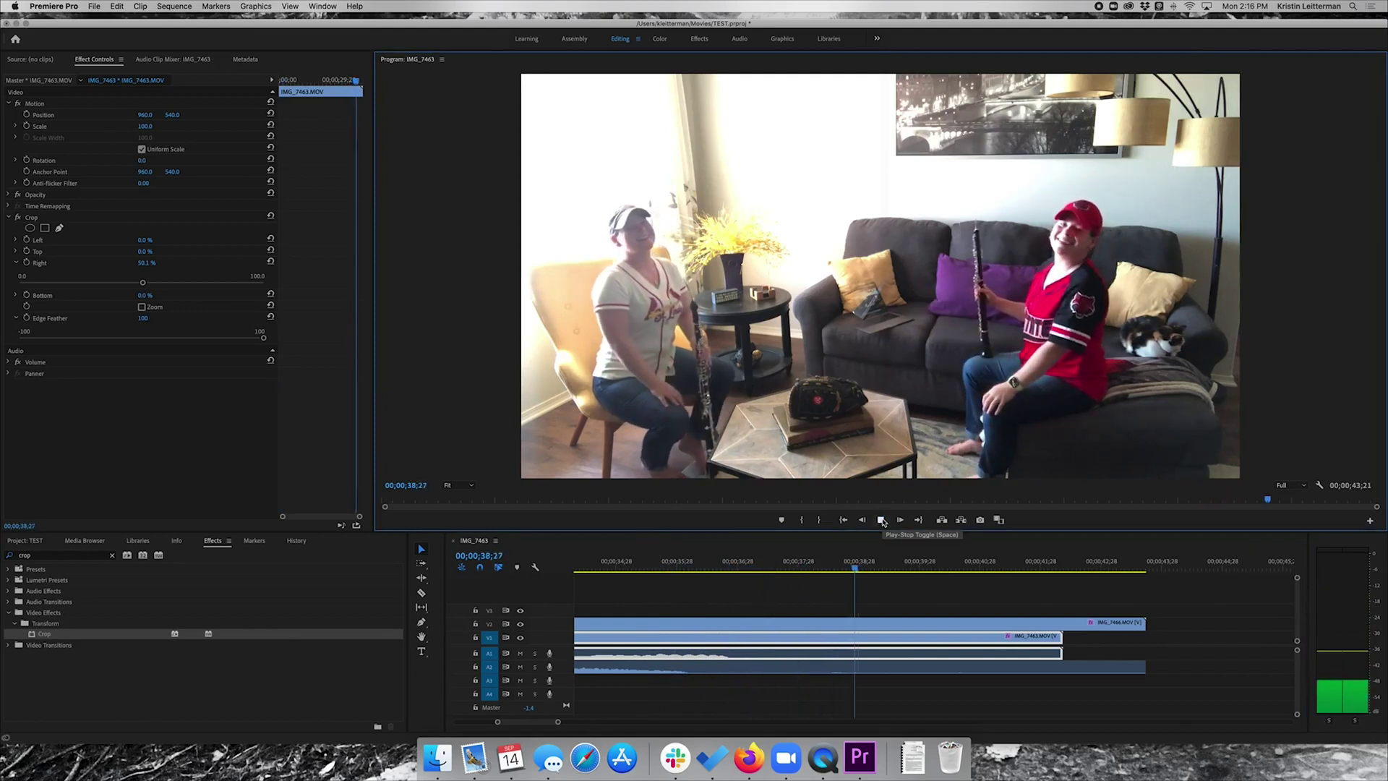
left_click(882, 520)
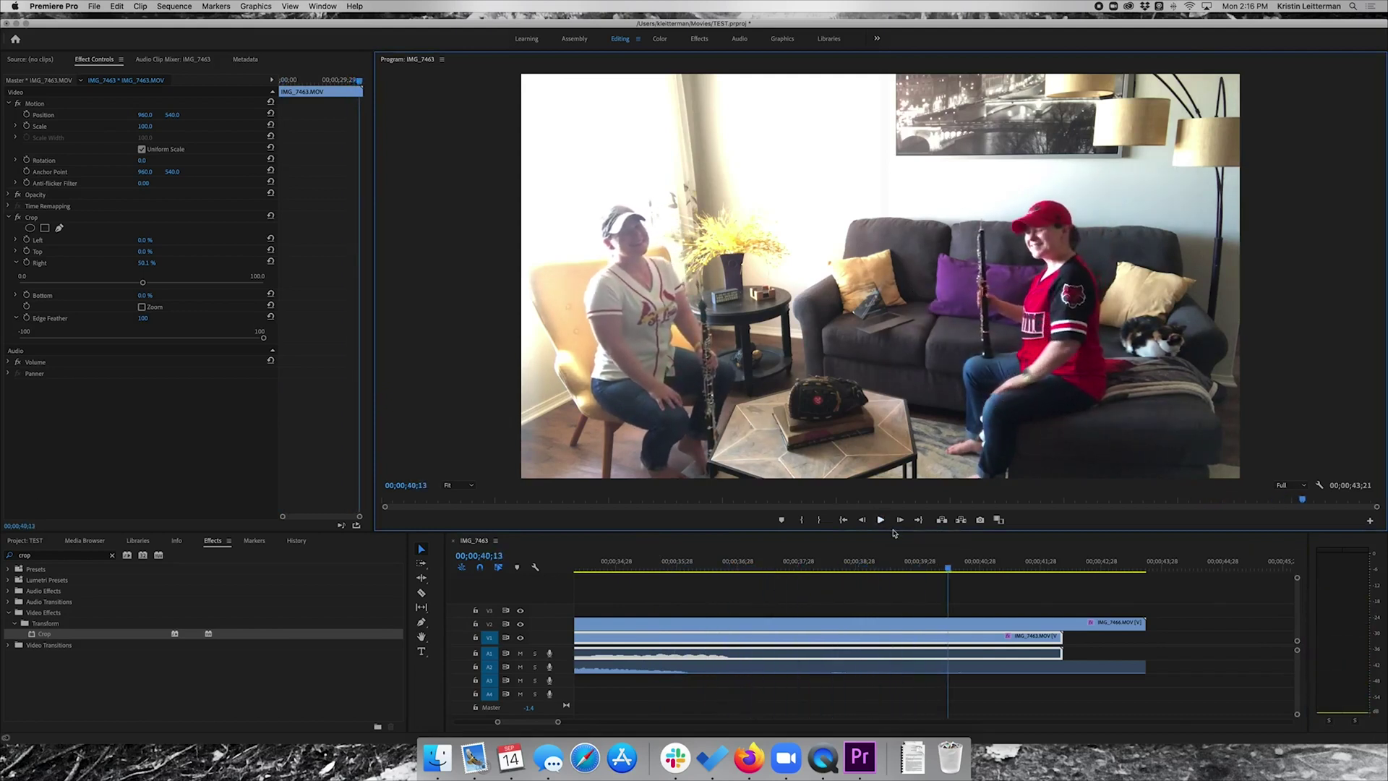
left_click(964, 570)
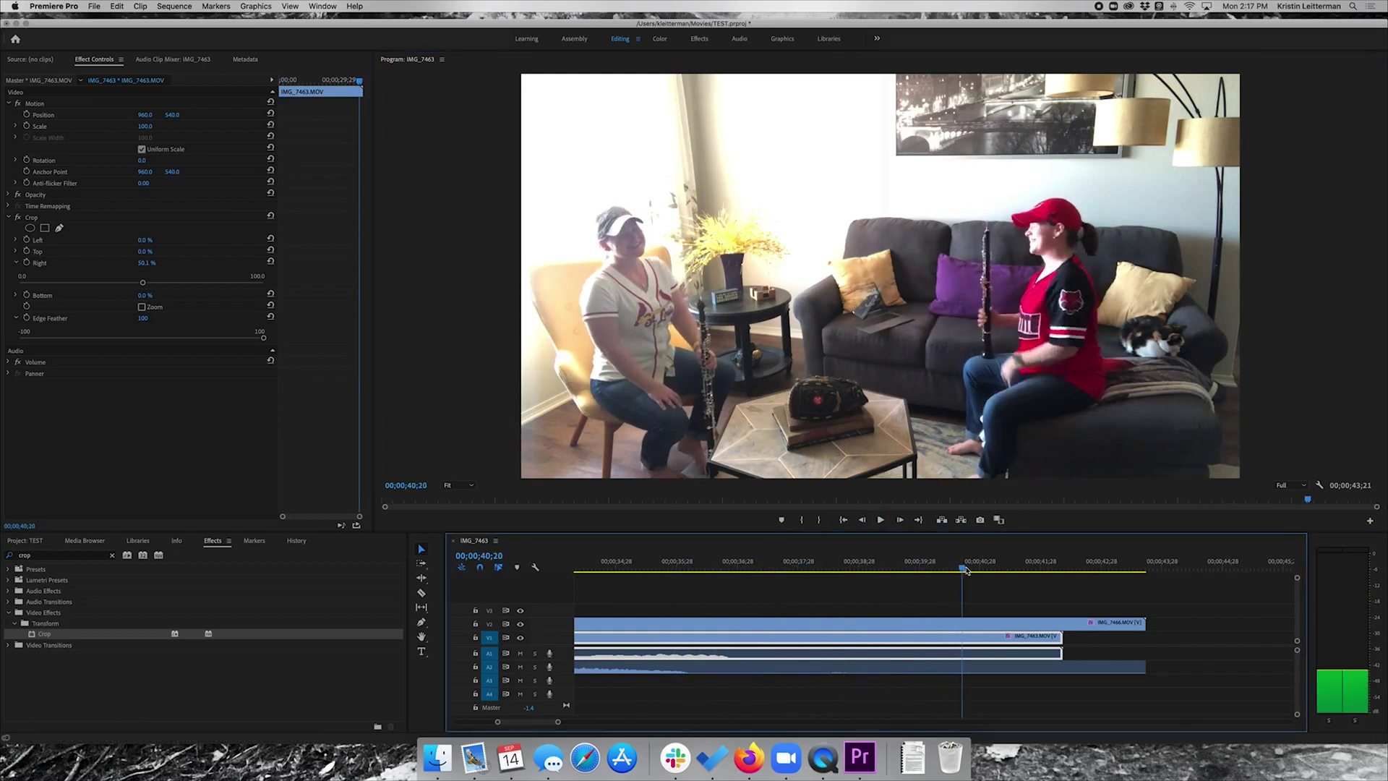
left_click_drag(967, 571, 936, 570)
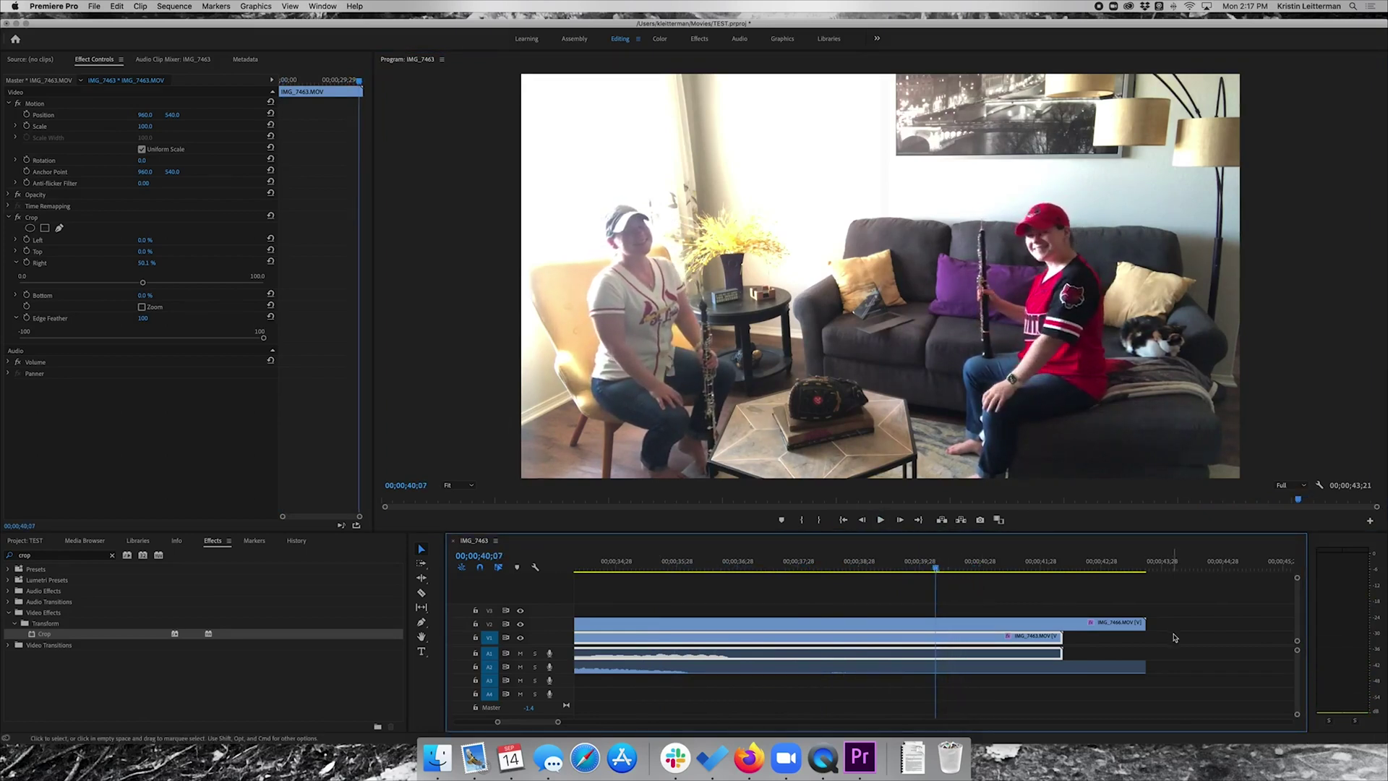
Trim the ends of the IMG_7466.MOV and IMG_7463.MOV clips to 00;00;40;07 and check the new ending
left_click_drag(1145, 623, 936, 623)
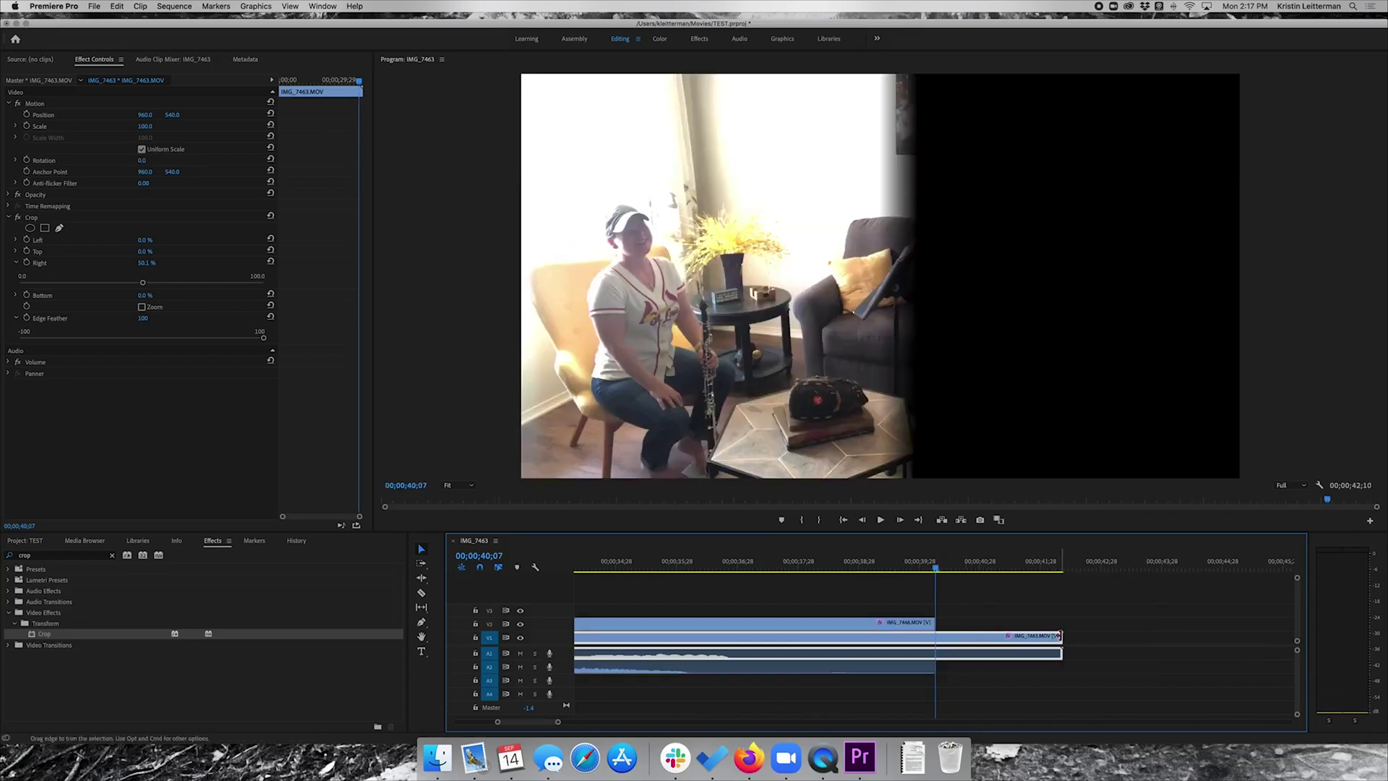
left_click_drag(1060, 635, 936, 635)
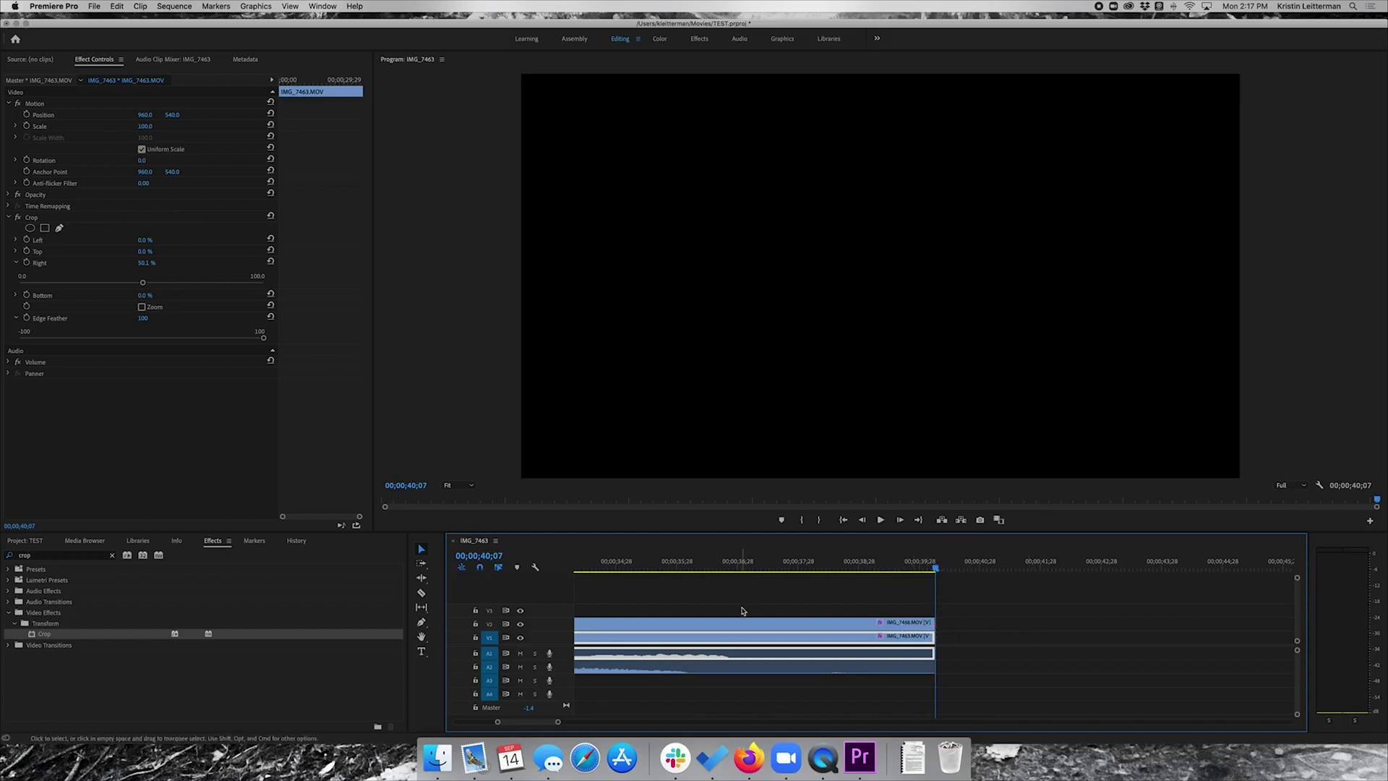
scroll(739, 611, "up", 5)
scroll(738, 611, "down", 4)
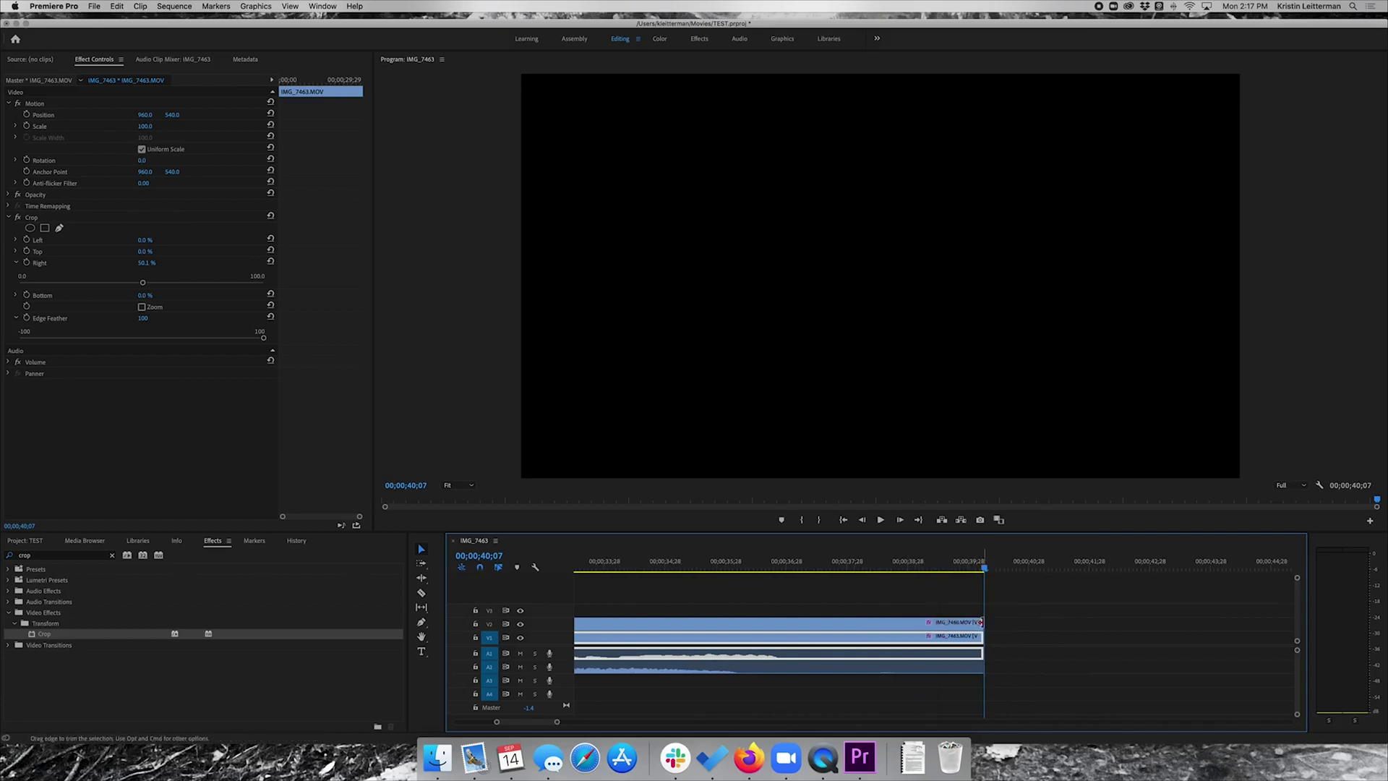
left_click(969, 561)
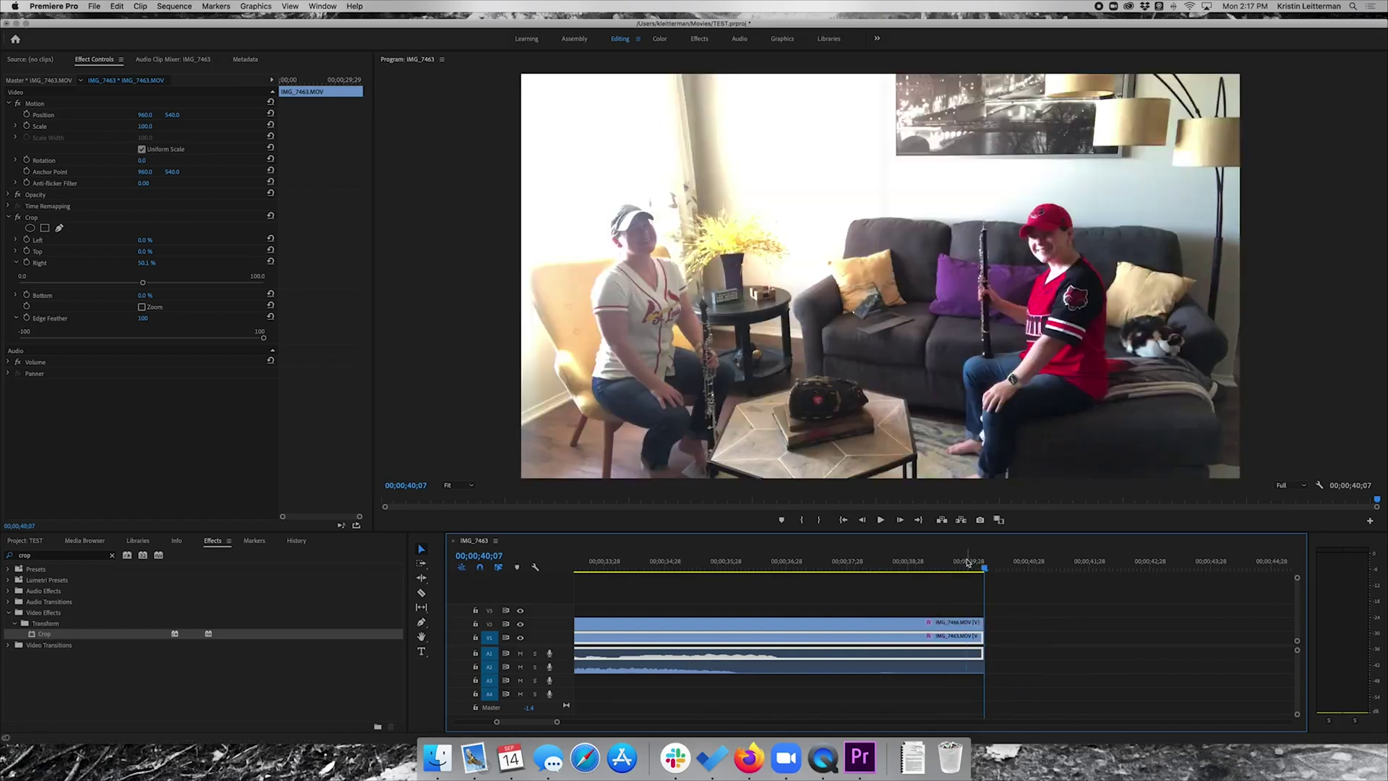
left_click(881, 519)
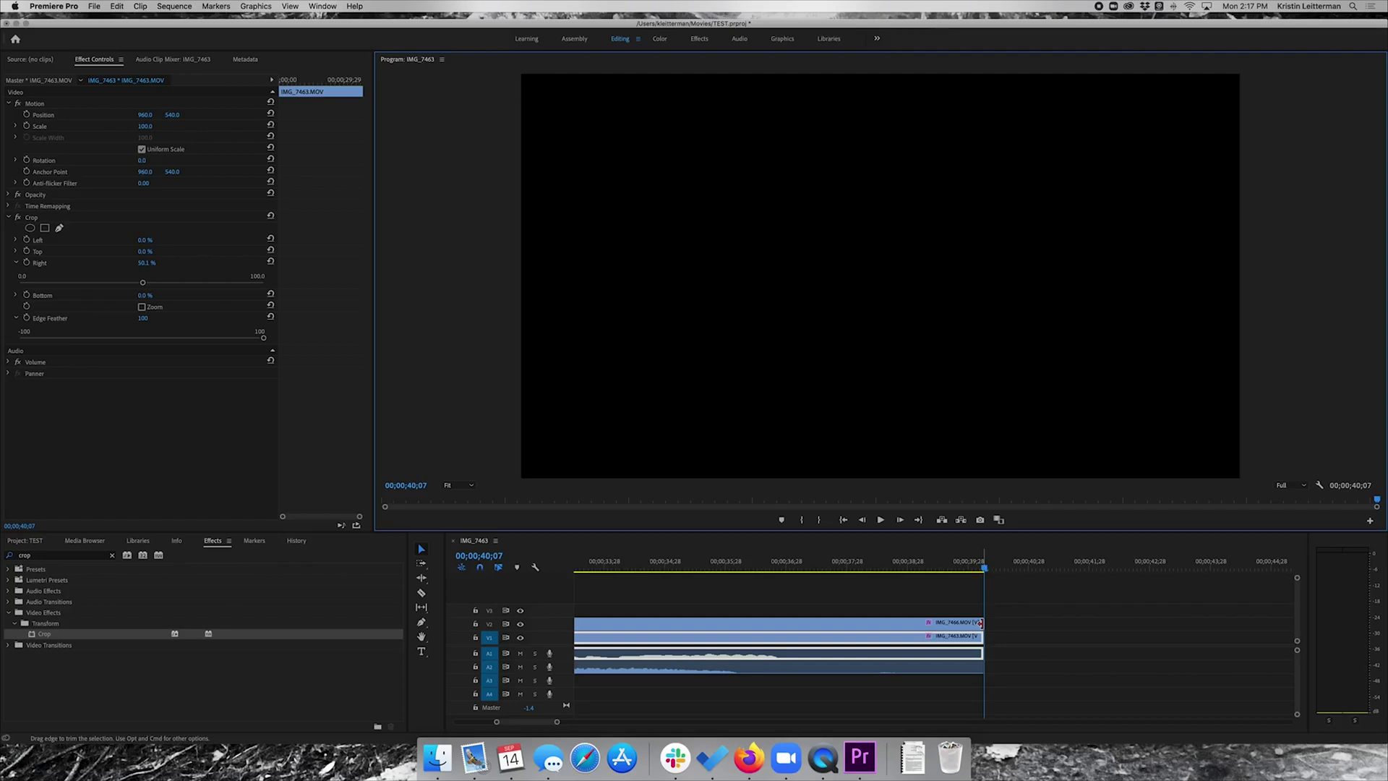
Apply default transitions to the end of IMG_7466.MOV, lengthening its Cross Dissolve to 00;00;01;05 and its Constant Power fade to 00;00;01;19
right_click(982, 626)
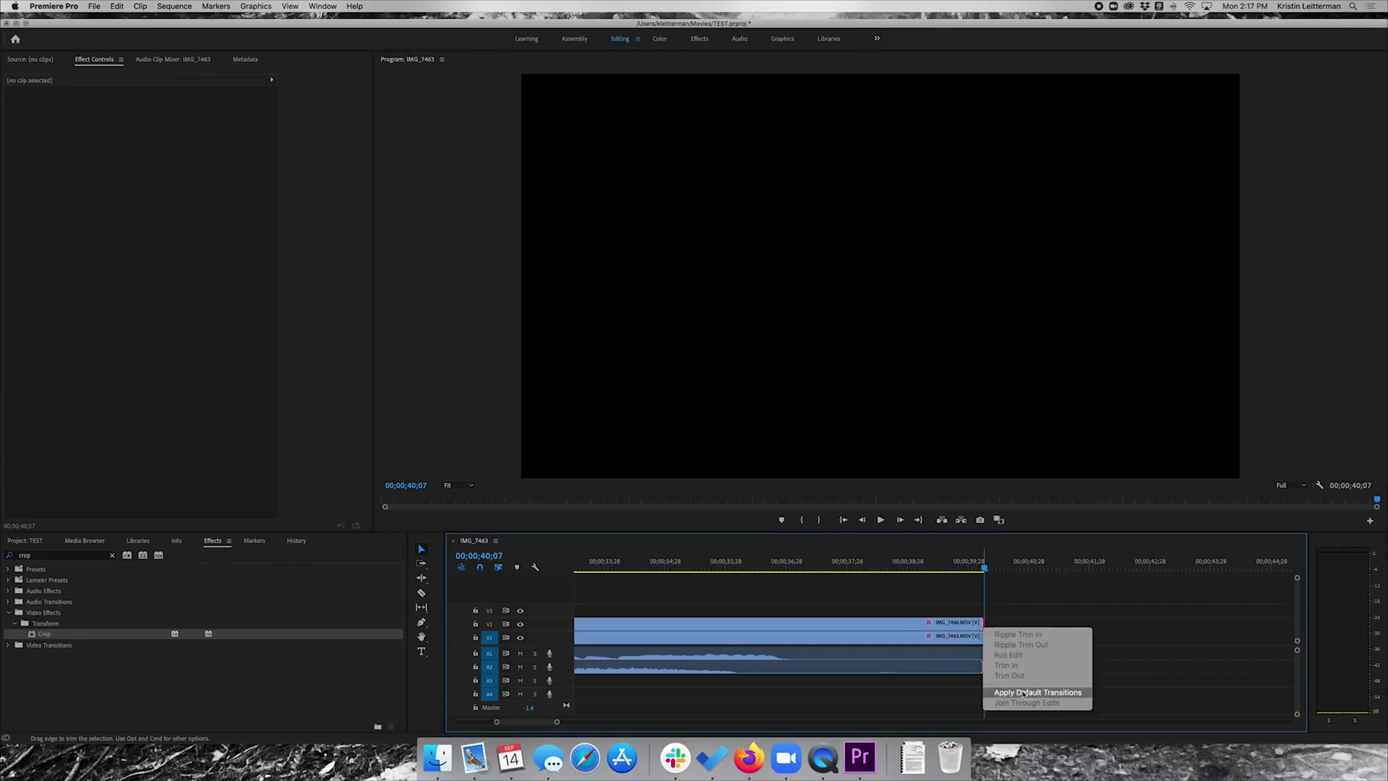
left_click(1023, 693)
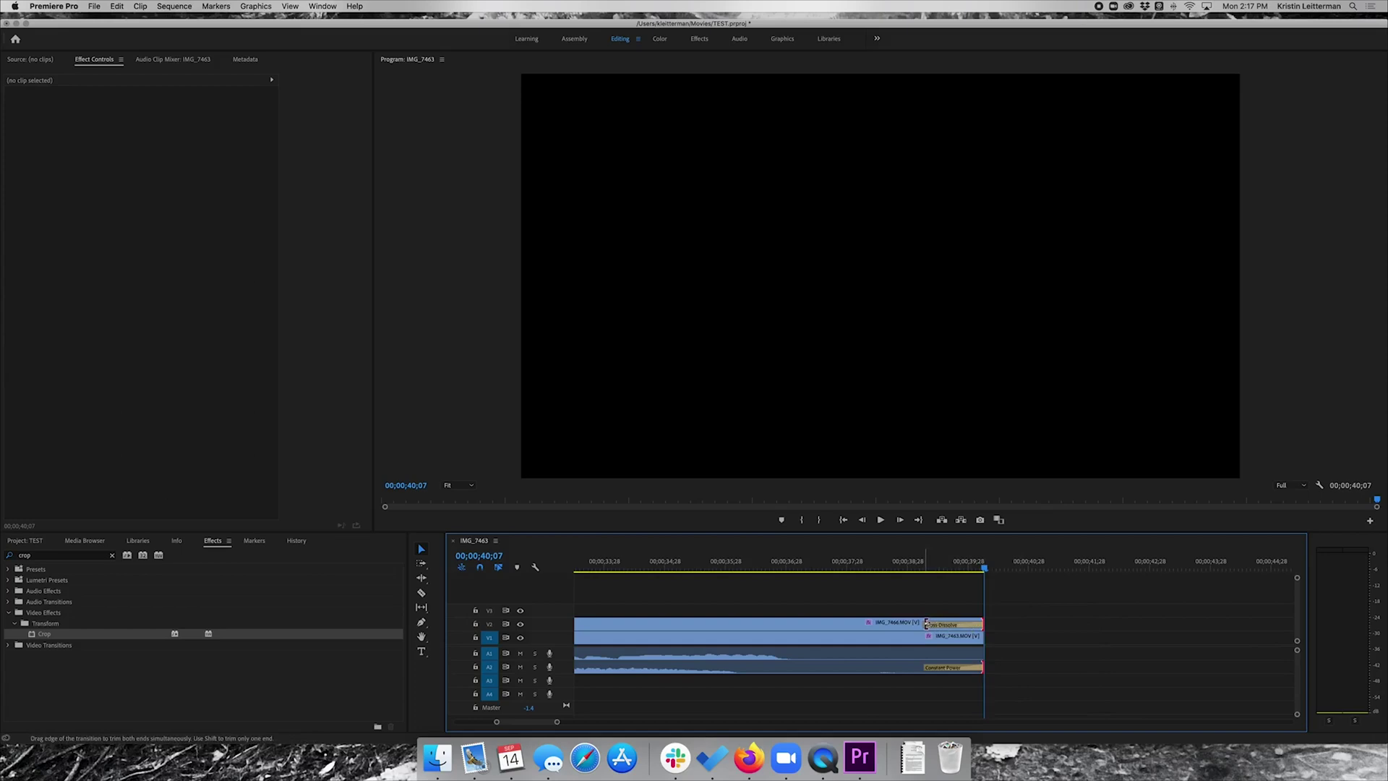
mouse_move(927, 624)
left_mouse_down()
mouse_move(898, 622)
mouse_move(951, 623)
mouse_move(917, 622)
left_mouse_up()
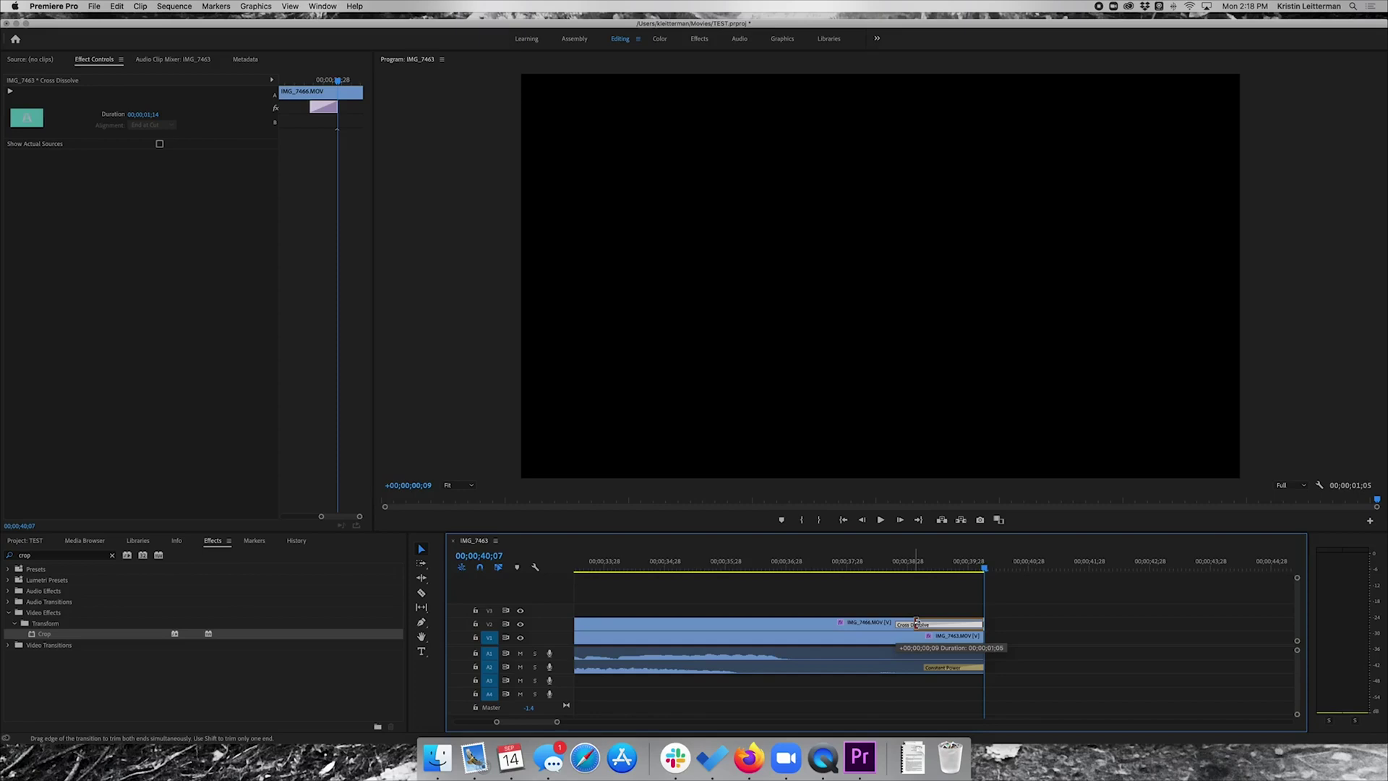
left_click_drag(917, 622, 917, 667)
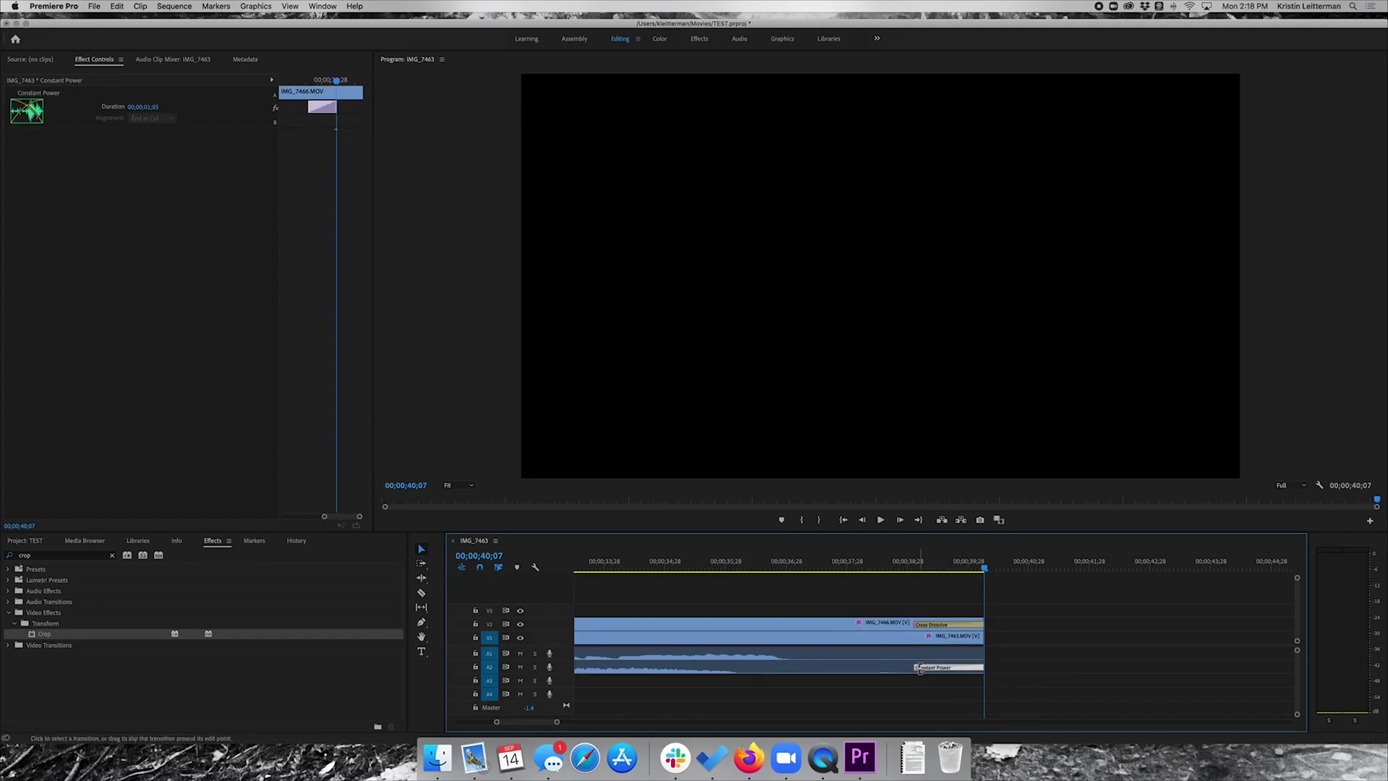
left_click_drag(918, 669, 887, 668)
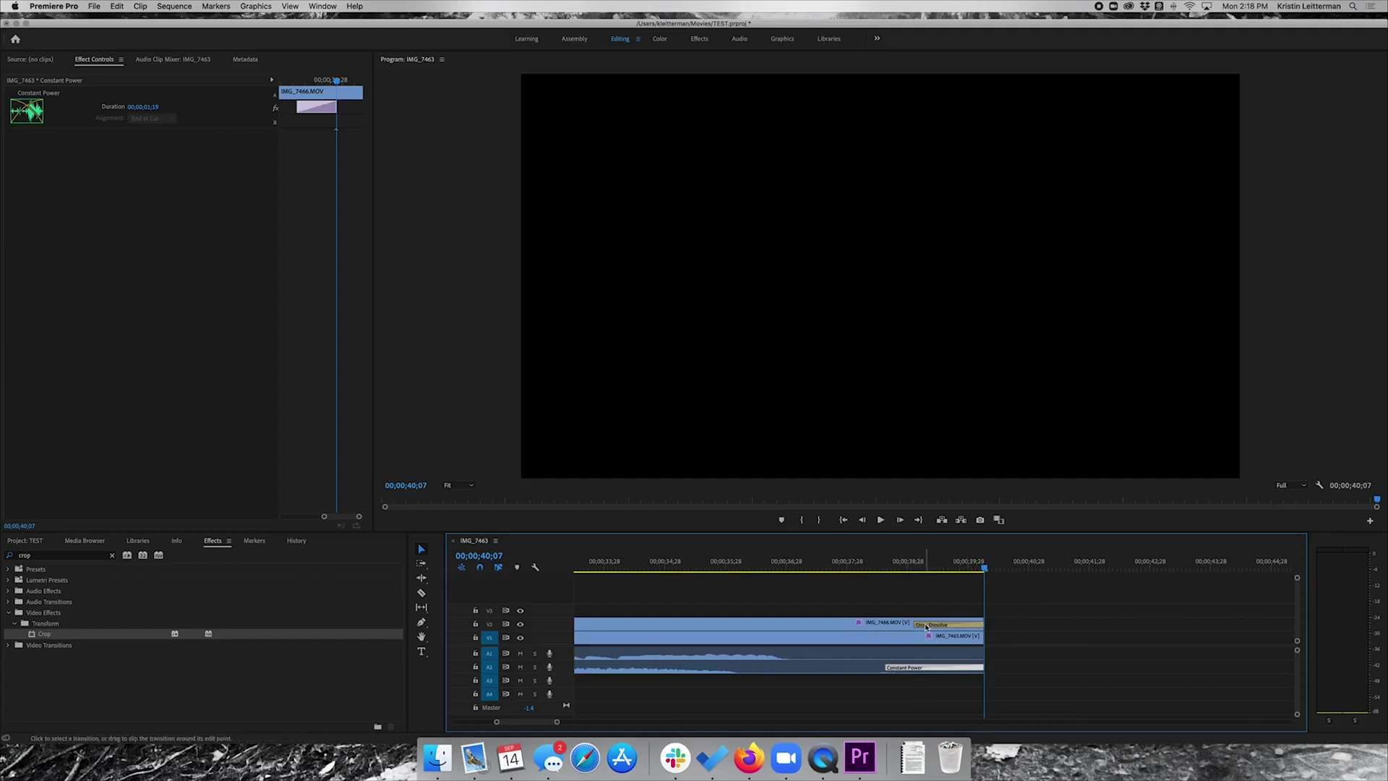
double_click(927, 627)
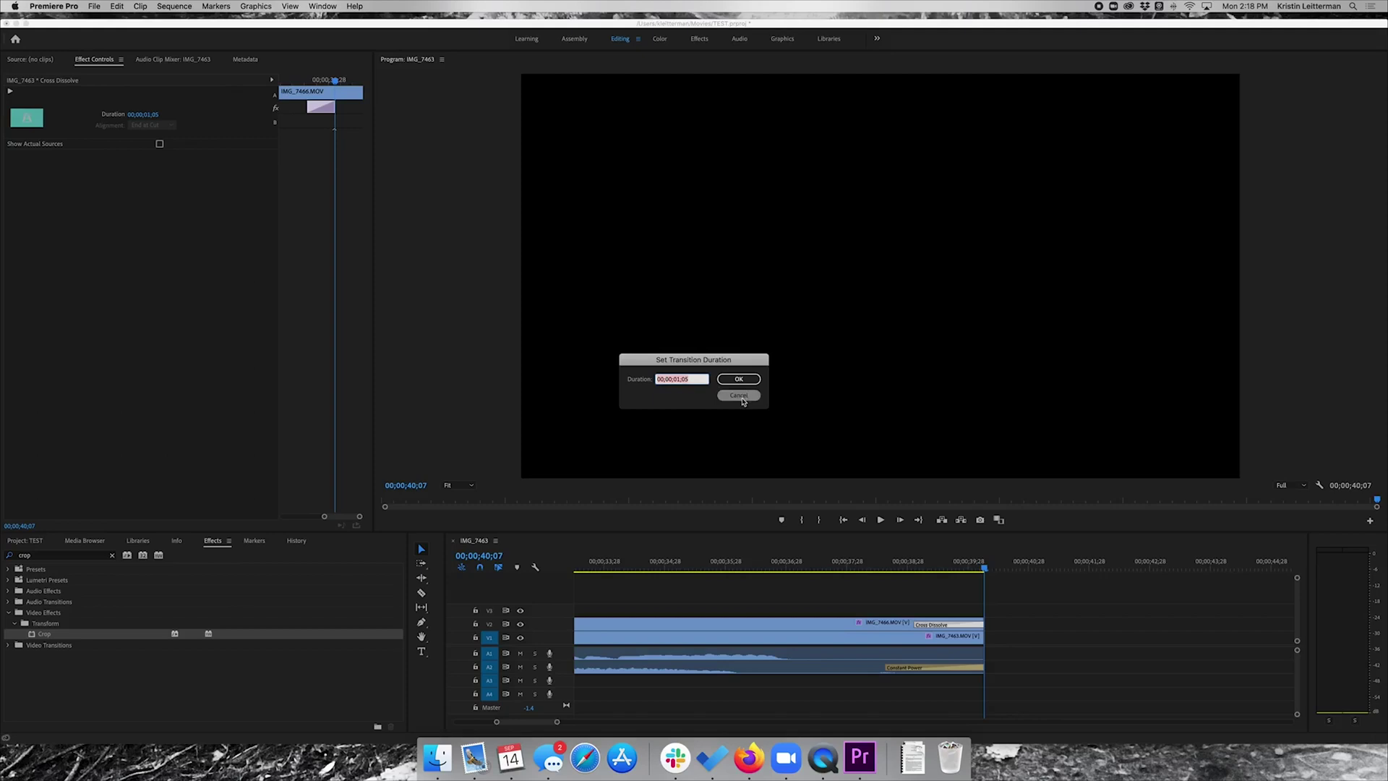
left_click(741, 397)
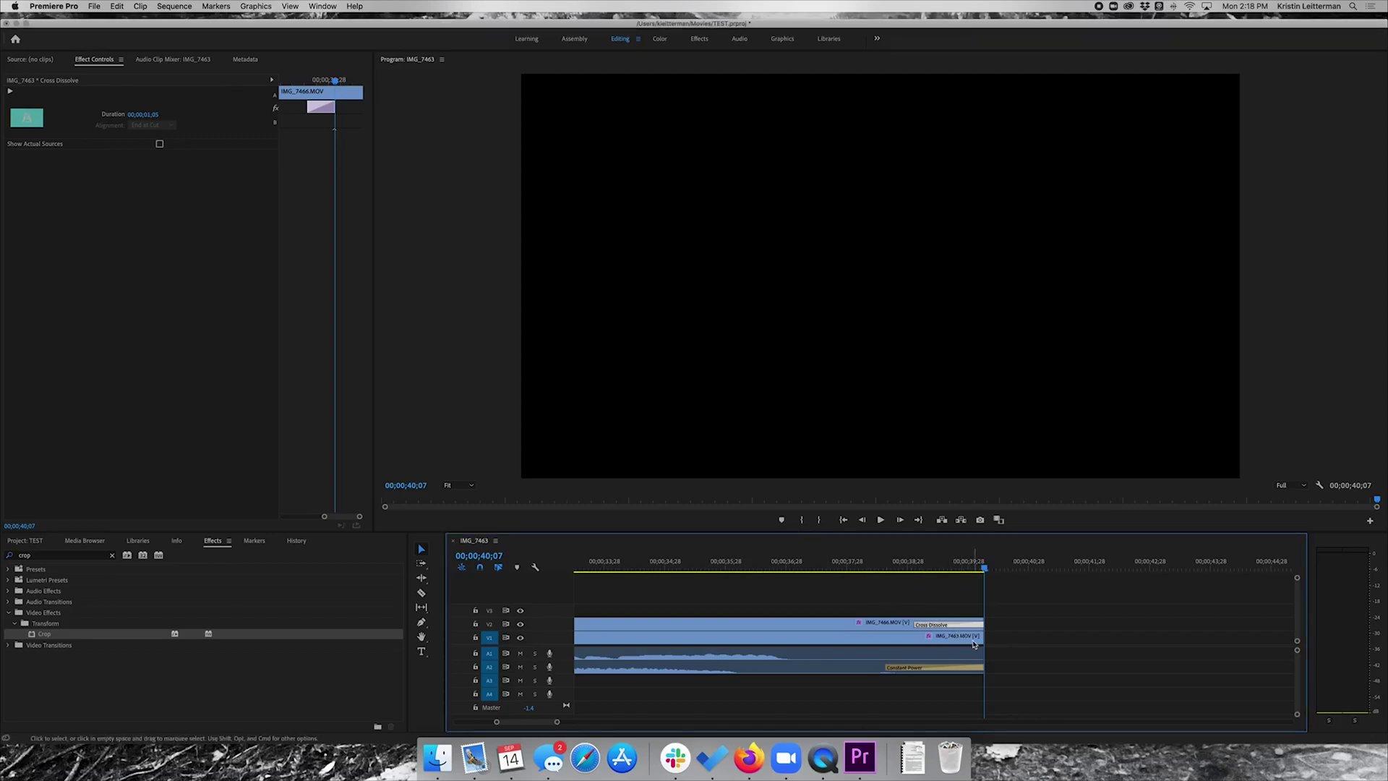
Apply default transitions to the end of IMG_7463.MOV and match their lengths to the IMG_7466.MOV transitions, with Constant Power at 00;00;01;19
right_click(974, 641)
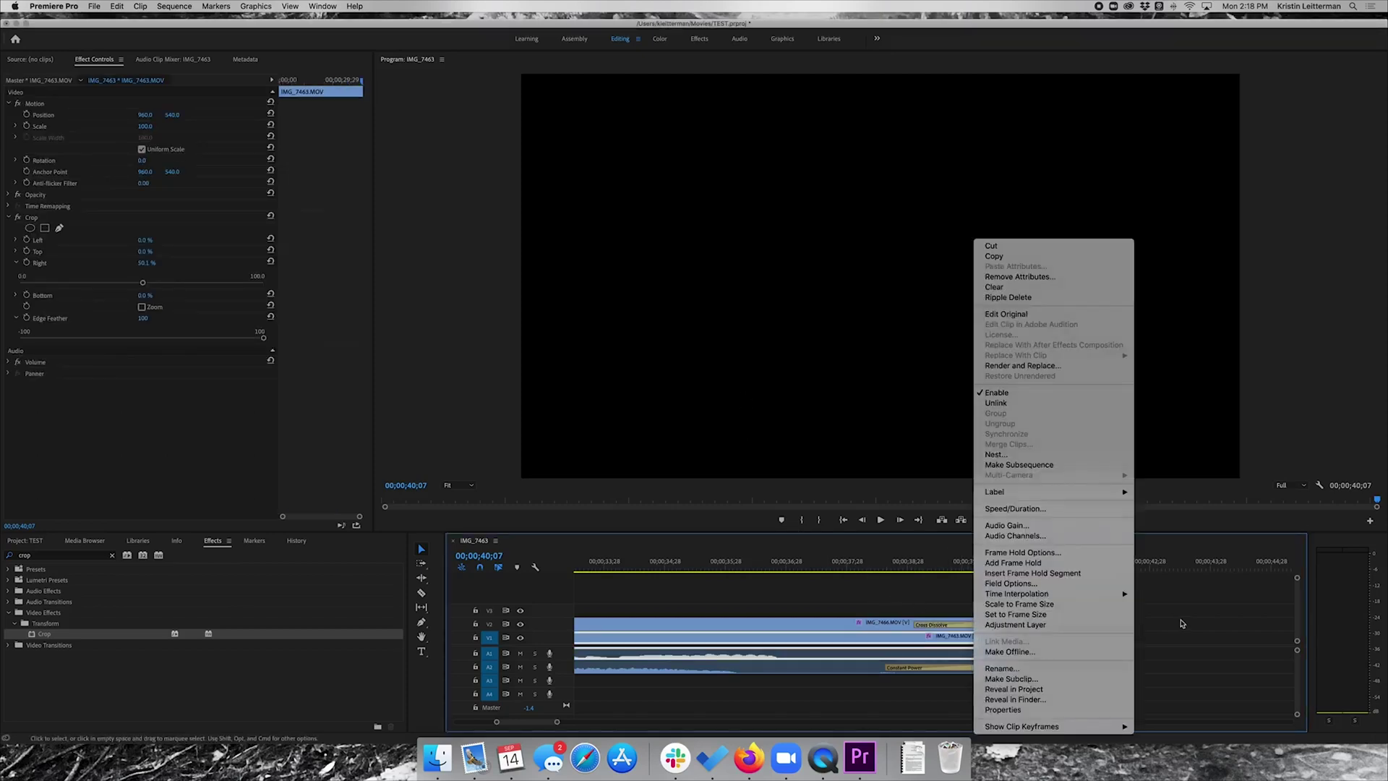
left_click(1147, 637)
right_click(982, 641)
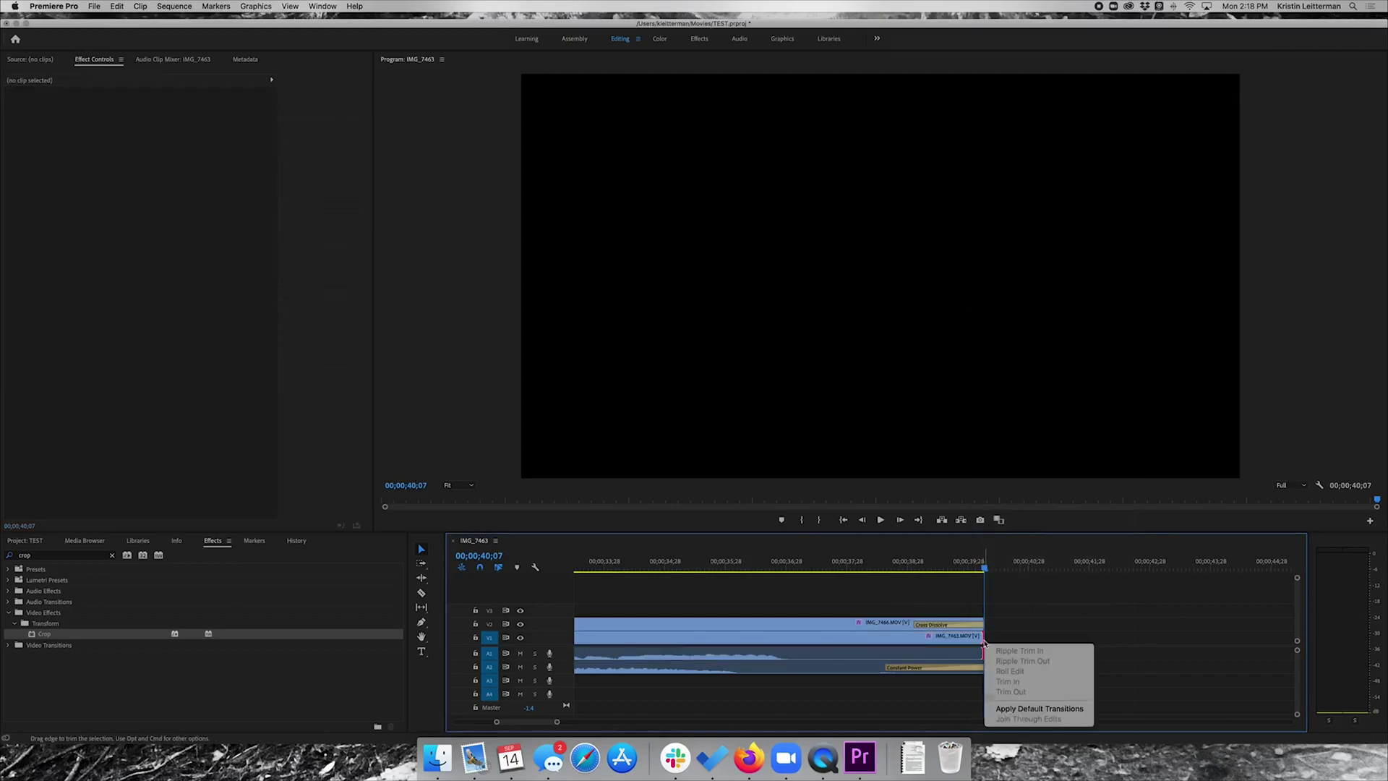
left_click(1006, 710)
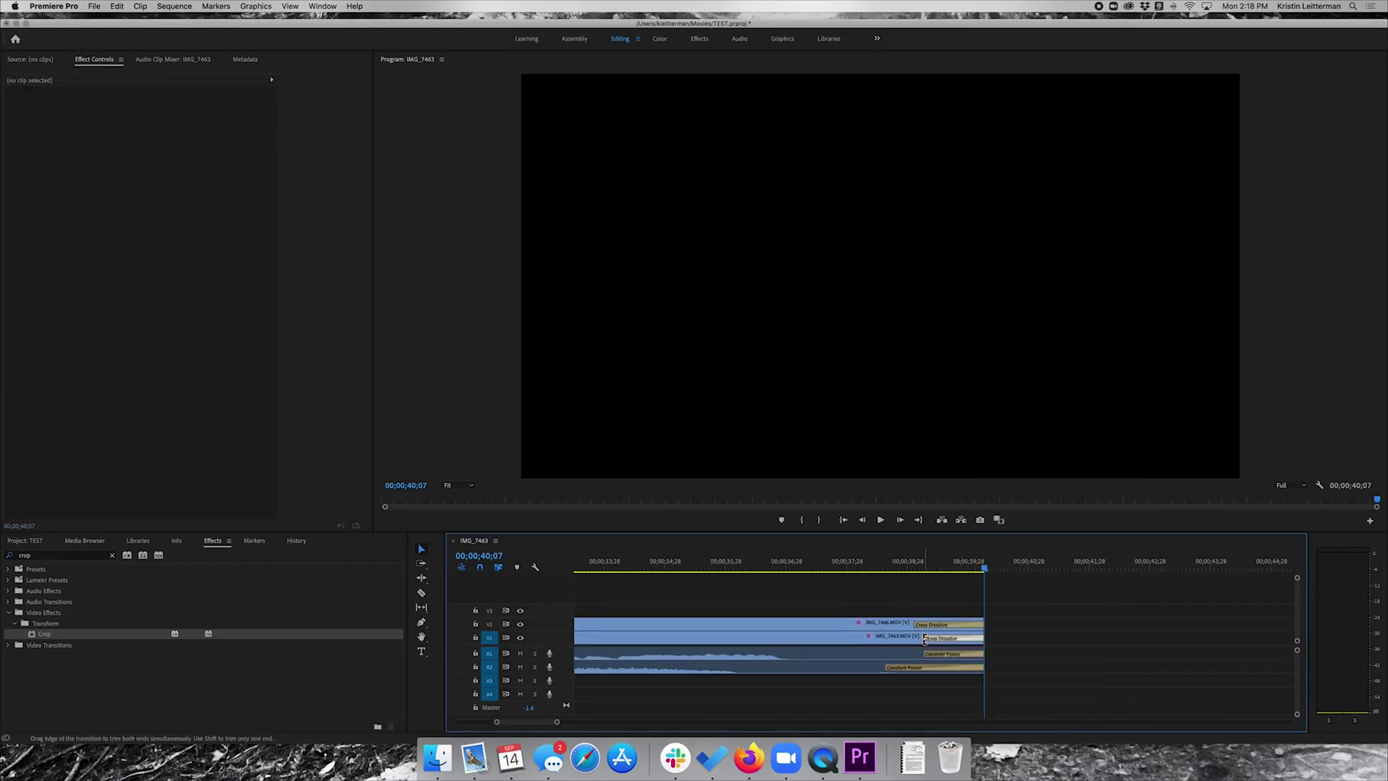
left_click(924, 639)
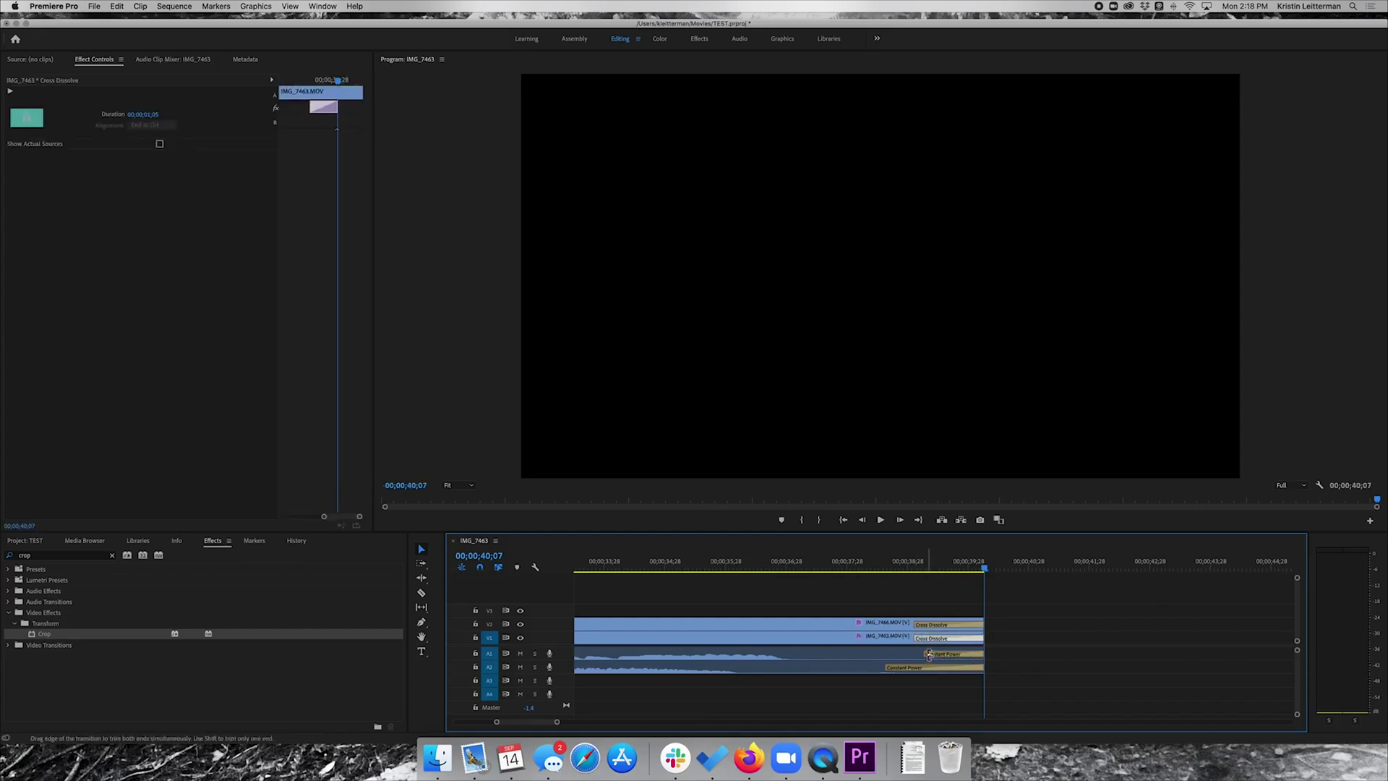
left_click_drag(925, 654, 886, 653)
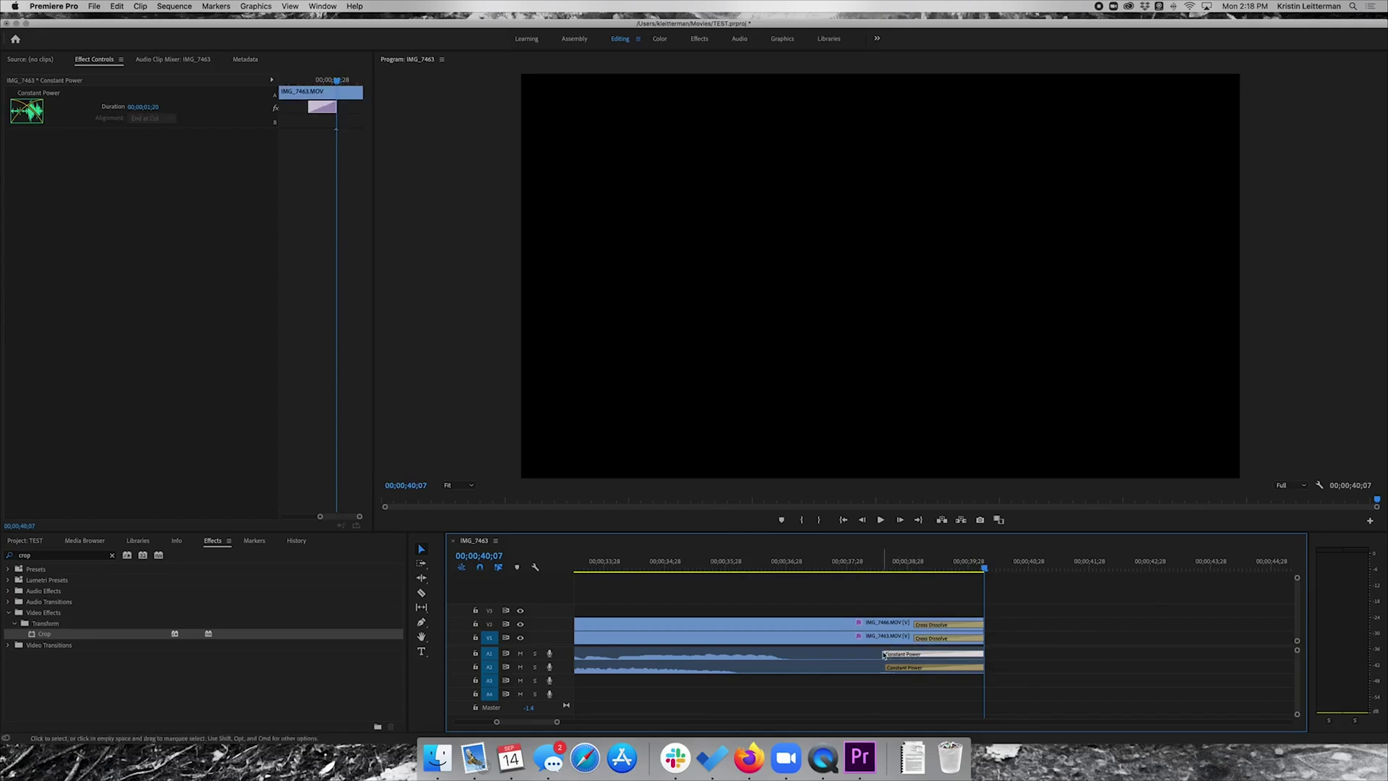
left_click(878, 655)
left_click_drag(886, 654, 887, 653)
Apply default transitions to the starts of both clips and lengthen the video and audio fades to about 00;00;01;07
scroll(939, 648, "up", 10)
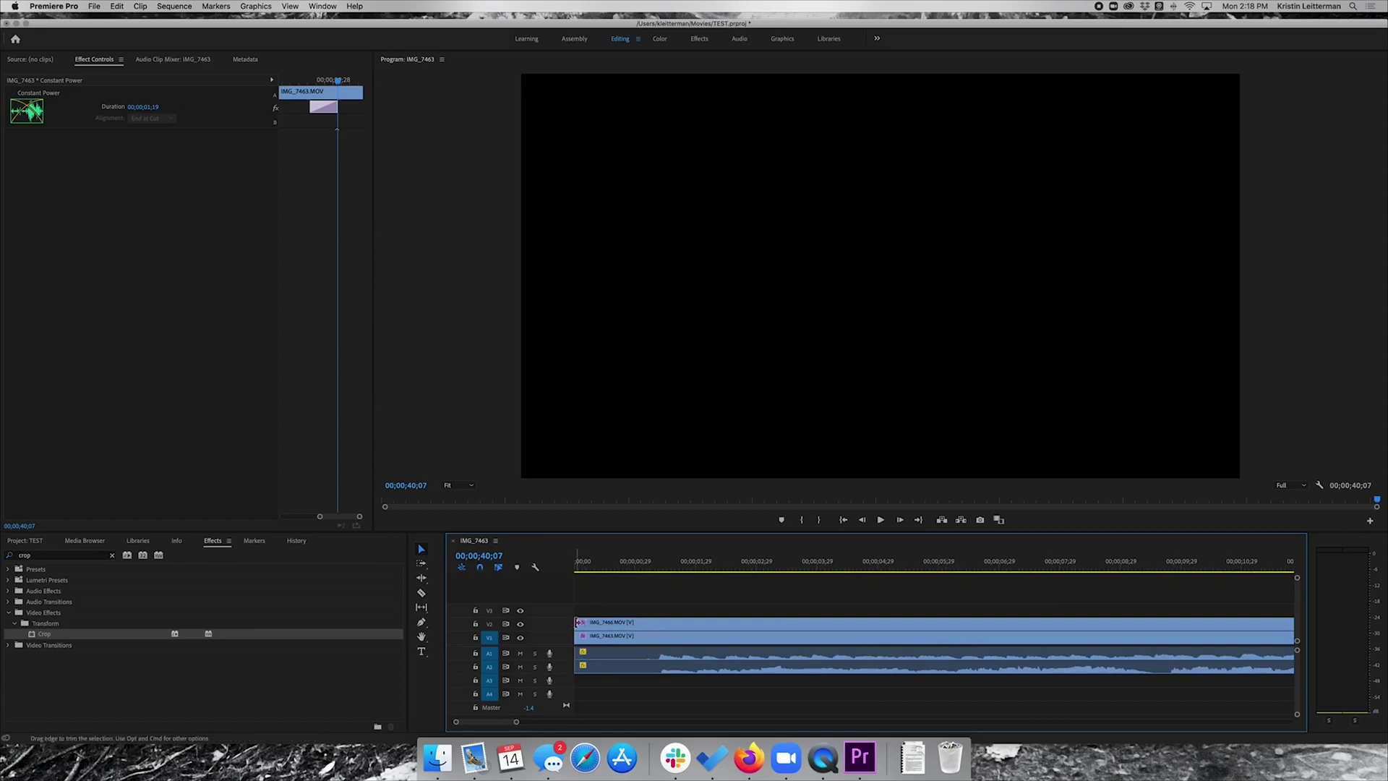
right_click(577, 624)
left_click(609, 691)
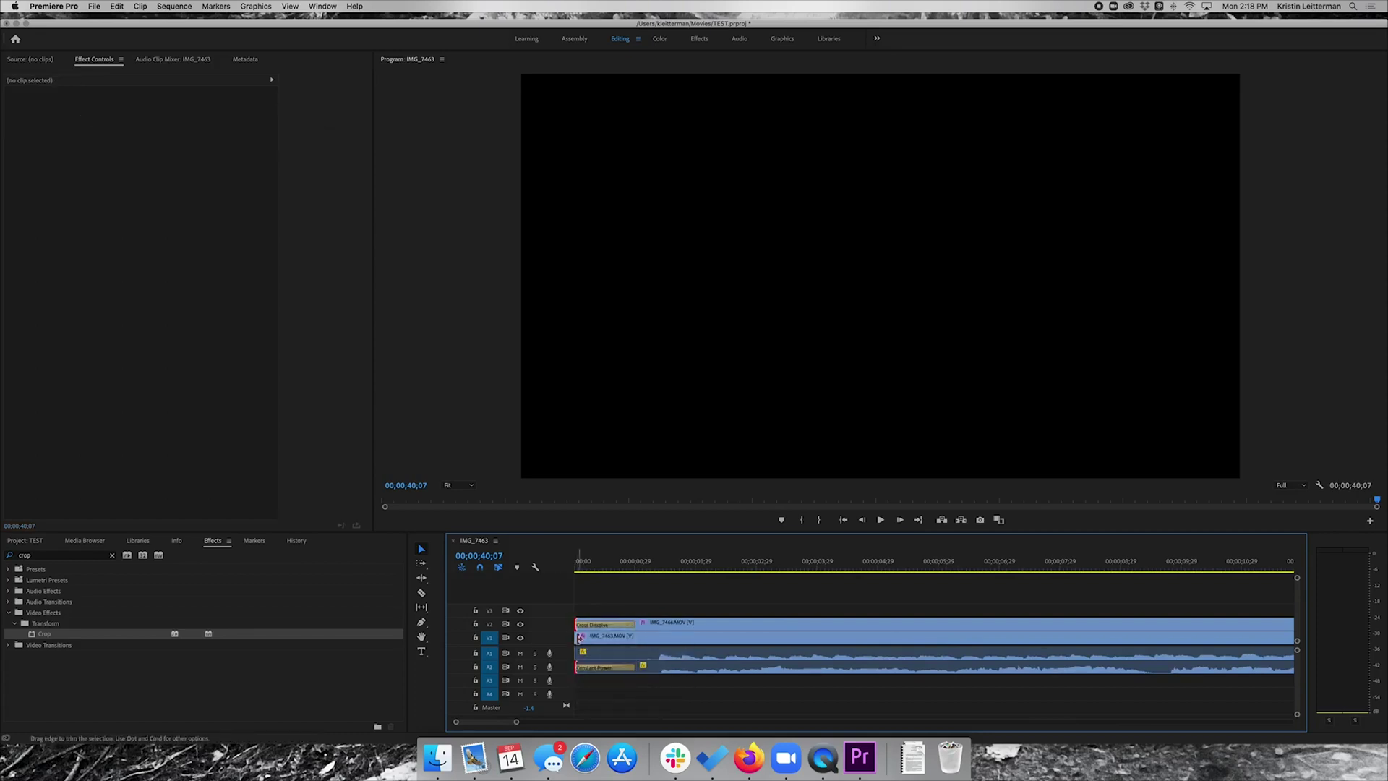
right_click(577, 642)
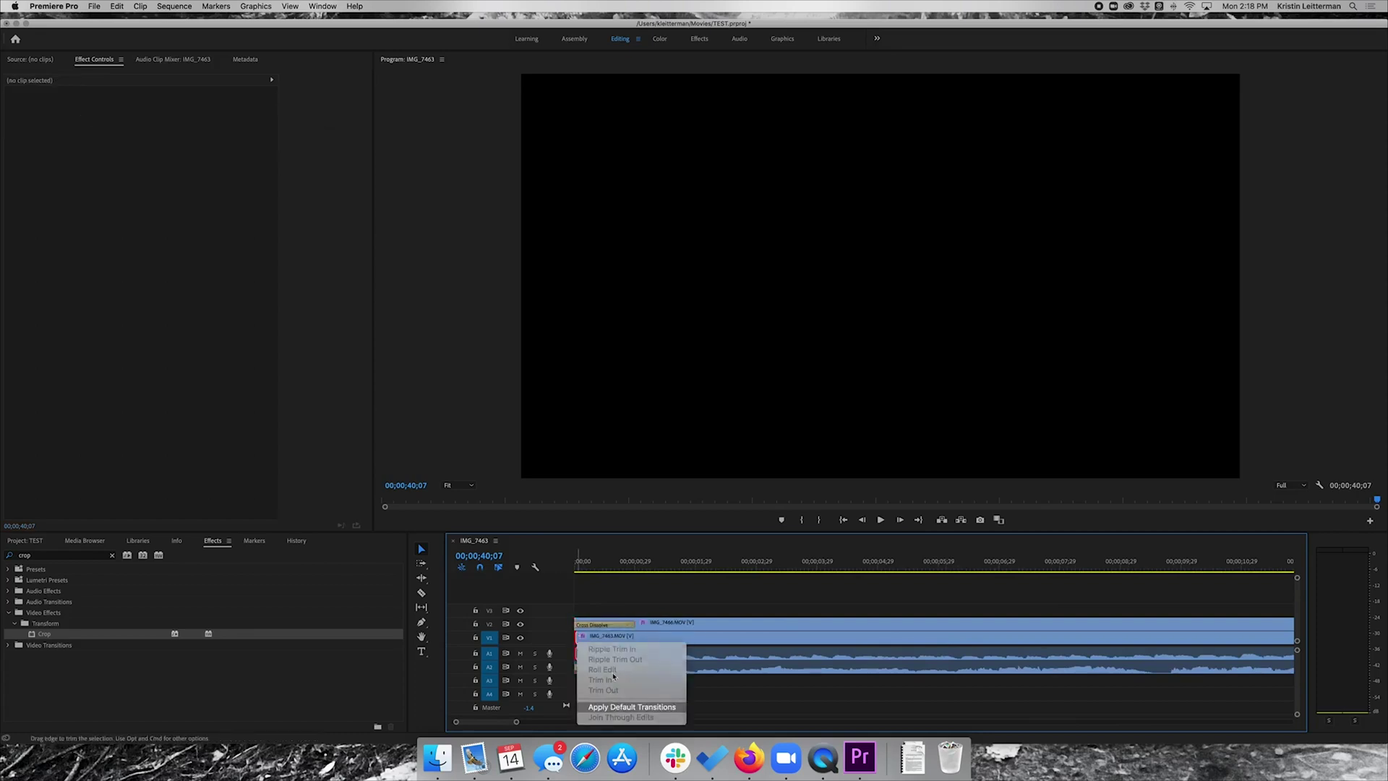
left_click(615, 707)
left_click_drag(634, 625, 649, 672)
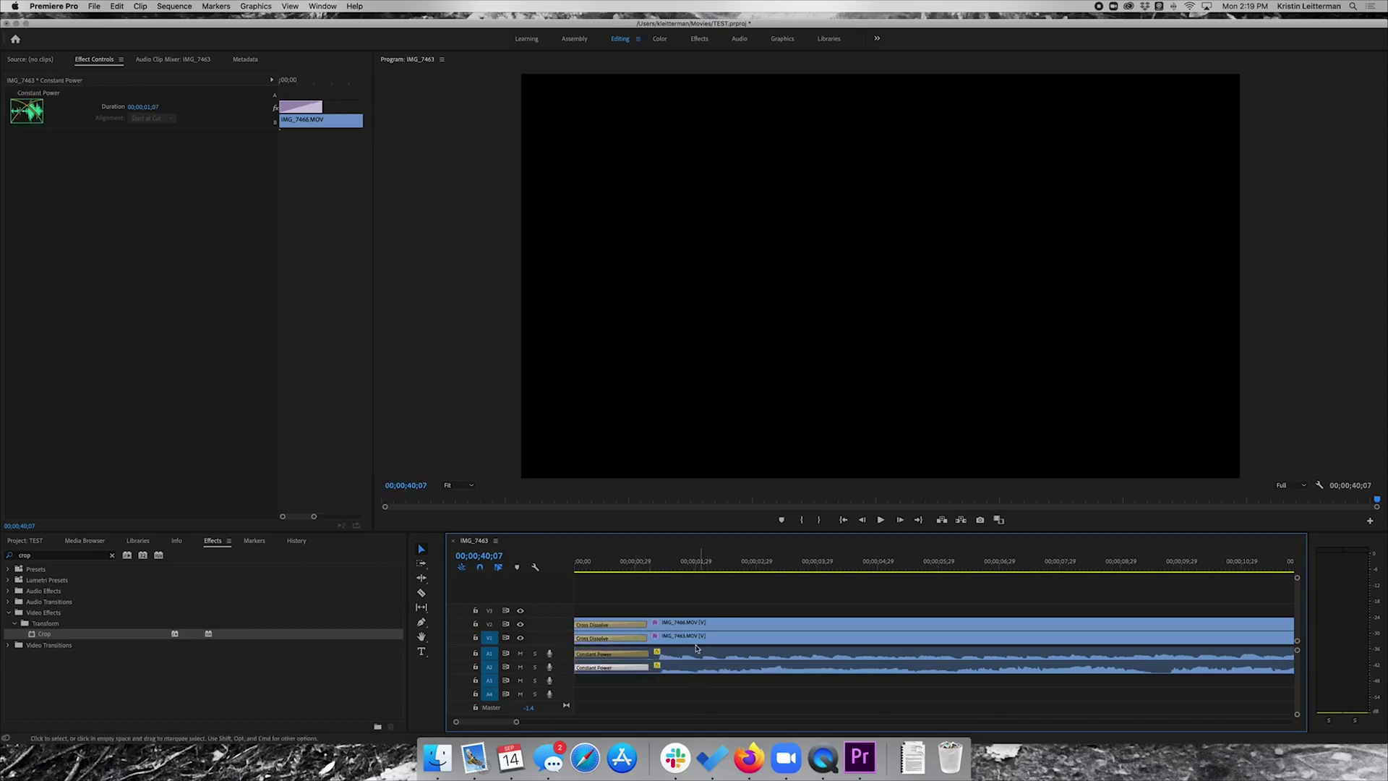
Play the opening from the sequence start to check the fade-in, and return the playhead to the start
left_click(878, 520)
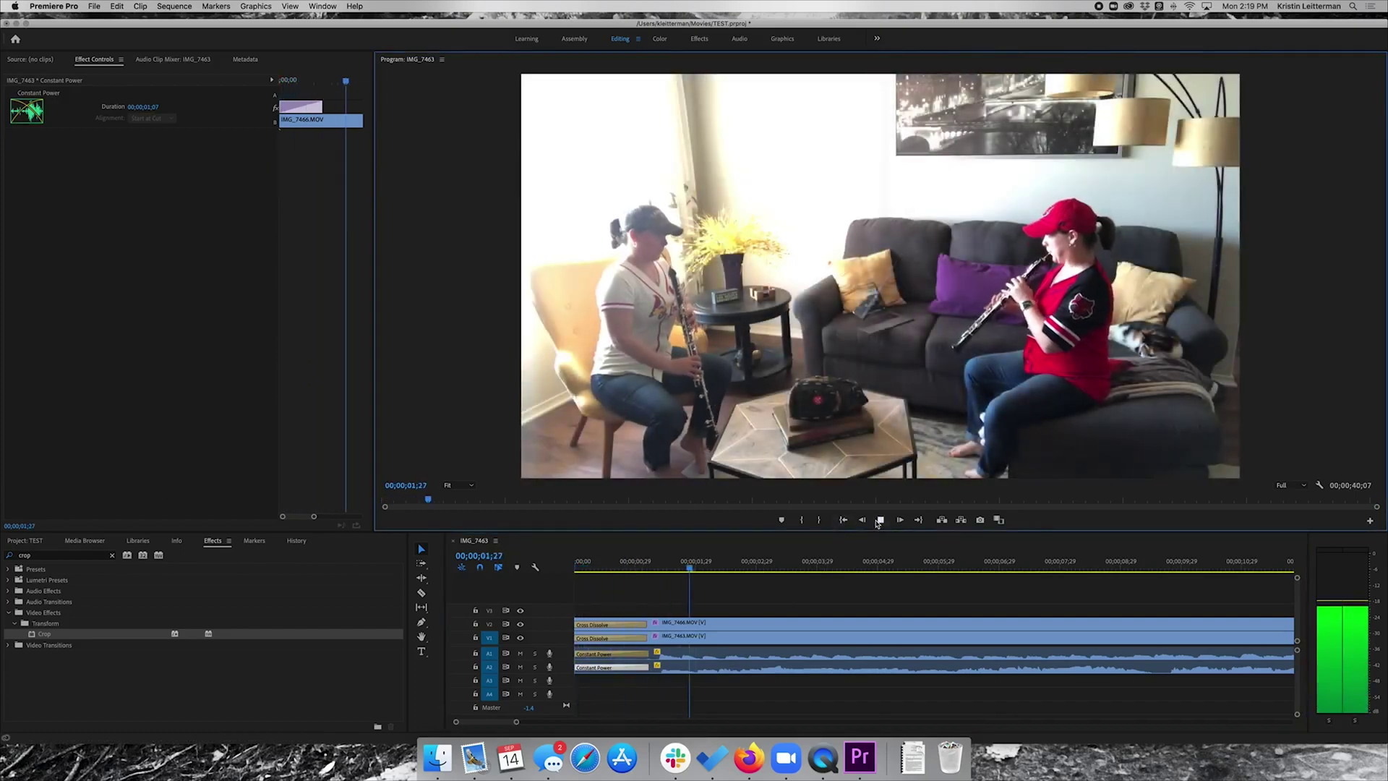
left_click(879, 520)
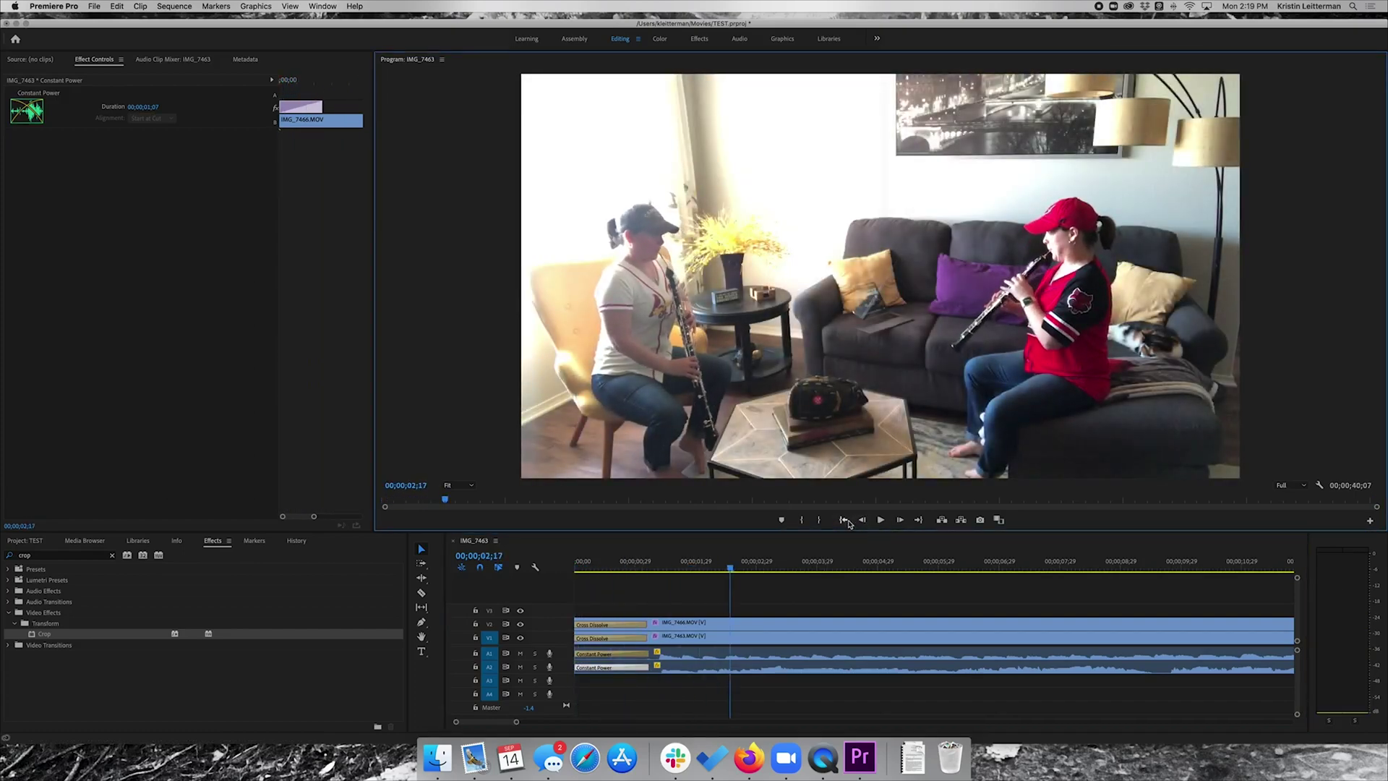
left_click(843, 520)
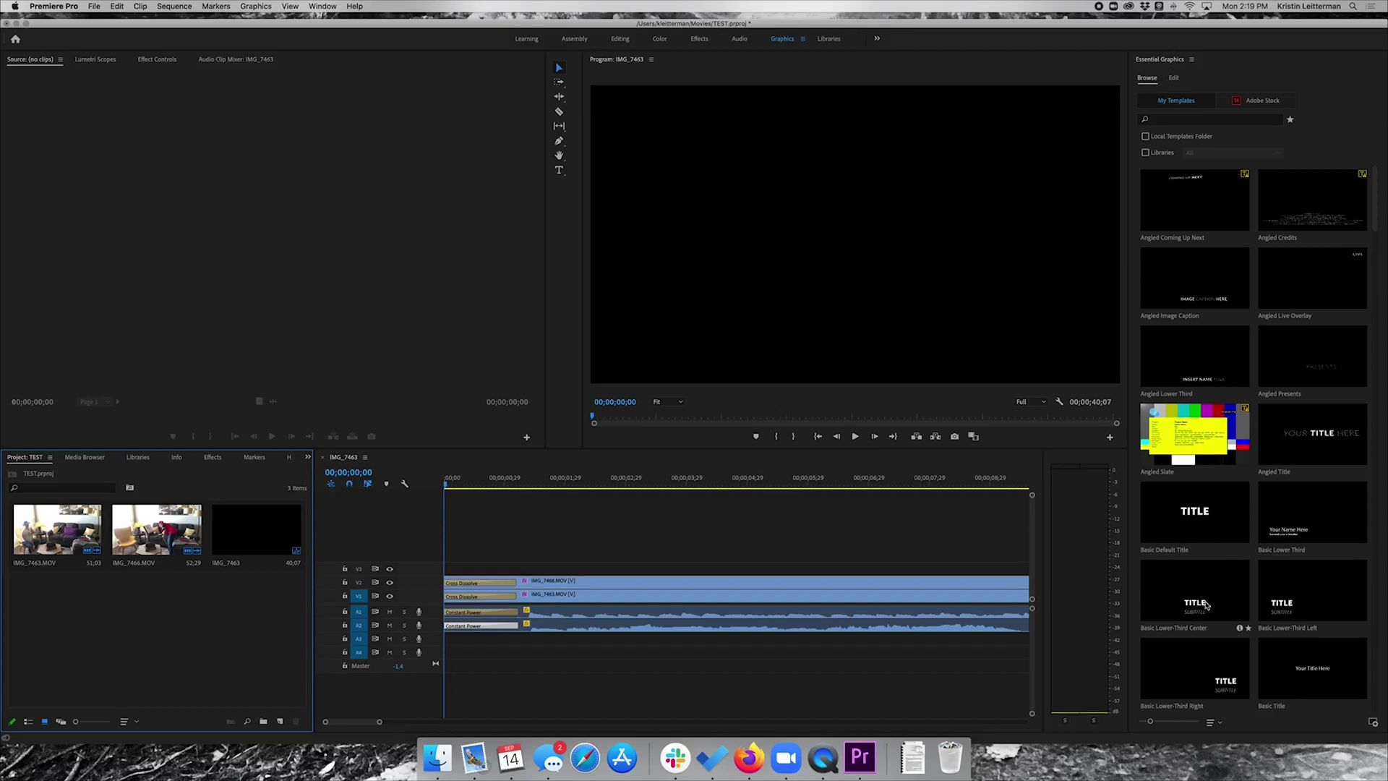
In the Graphics workspace, place the Basic Lower-Third Center title on track V3 at the sequence start and shorten it to about 1.5 seconds
left_click_drag(1206, 606, 1116, 587)
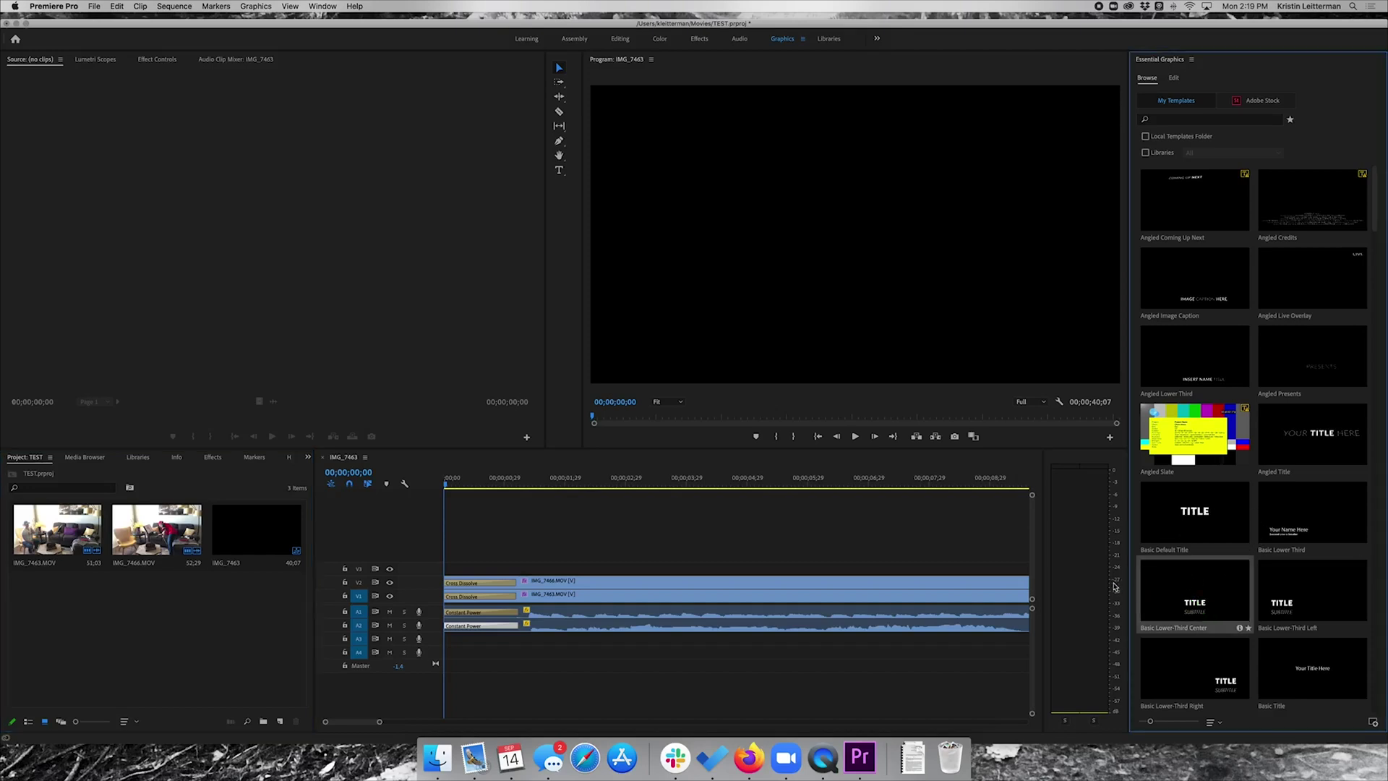
left_click_drag(1023, 583, 443, 568)
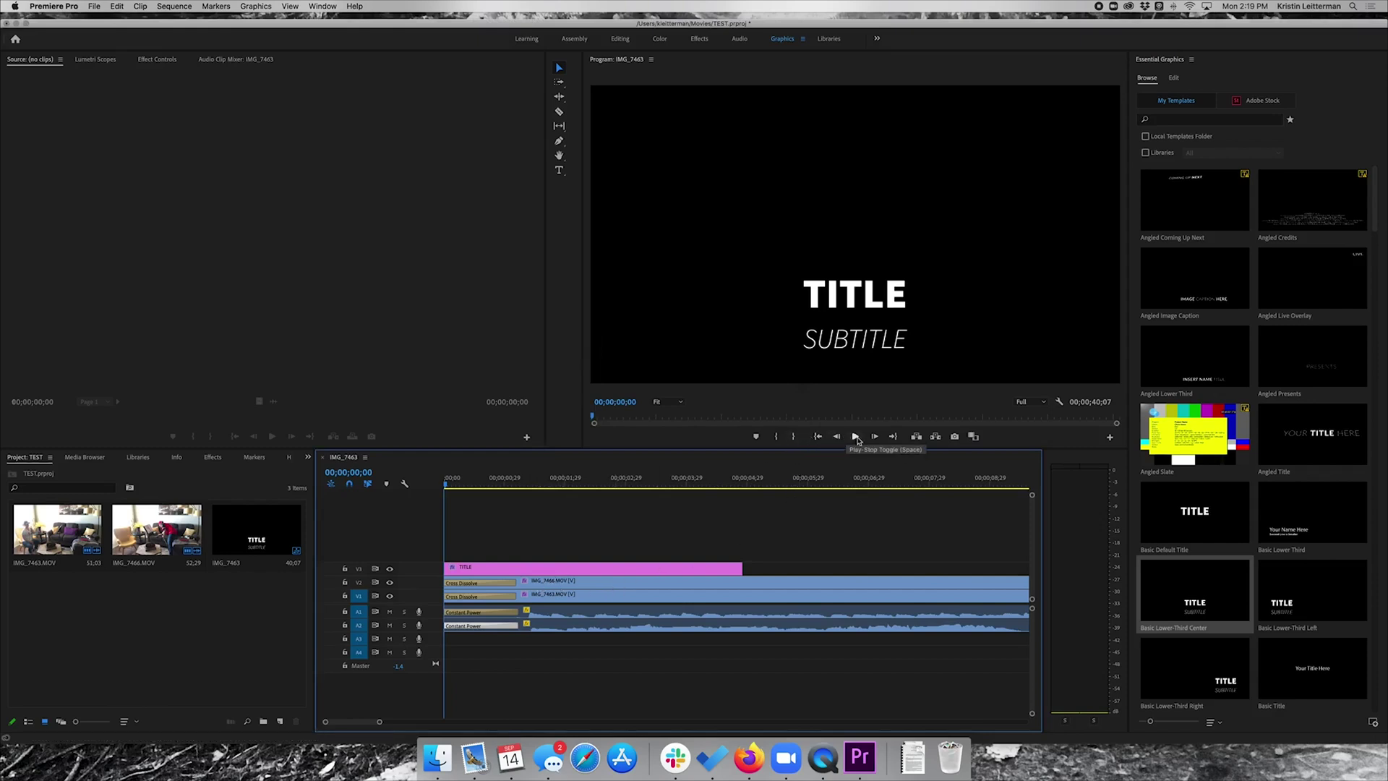
left_click(856, 437)
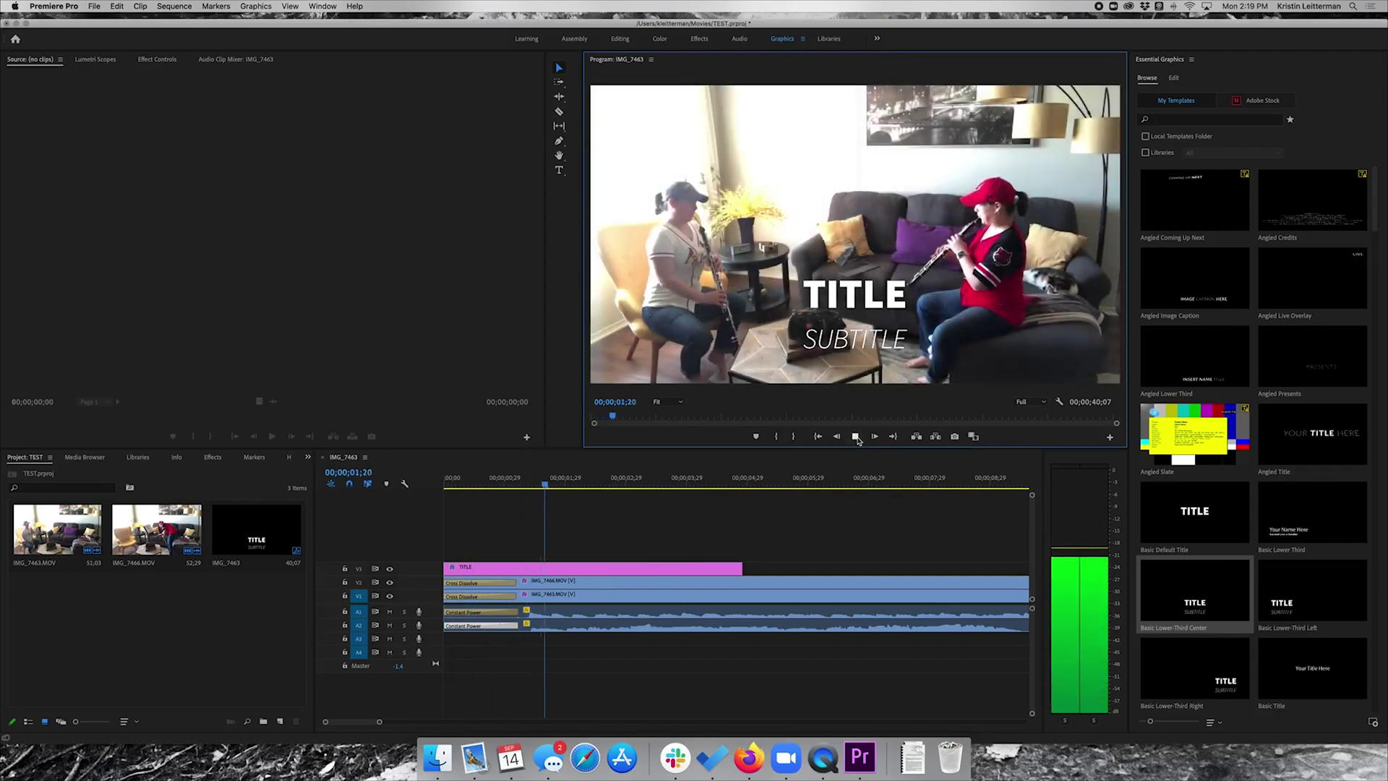
left_click(857, 437)
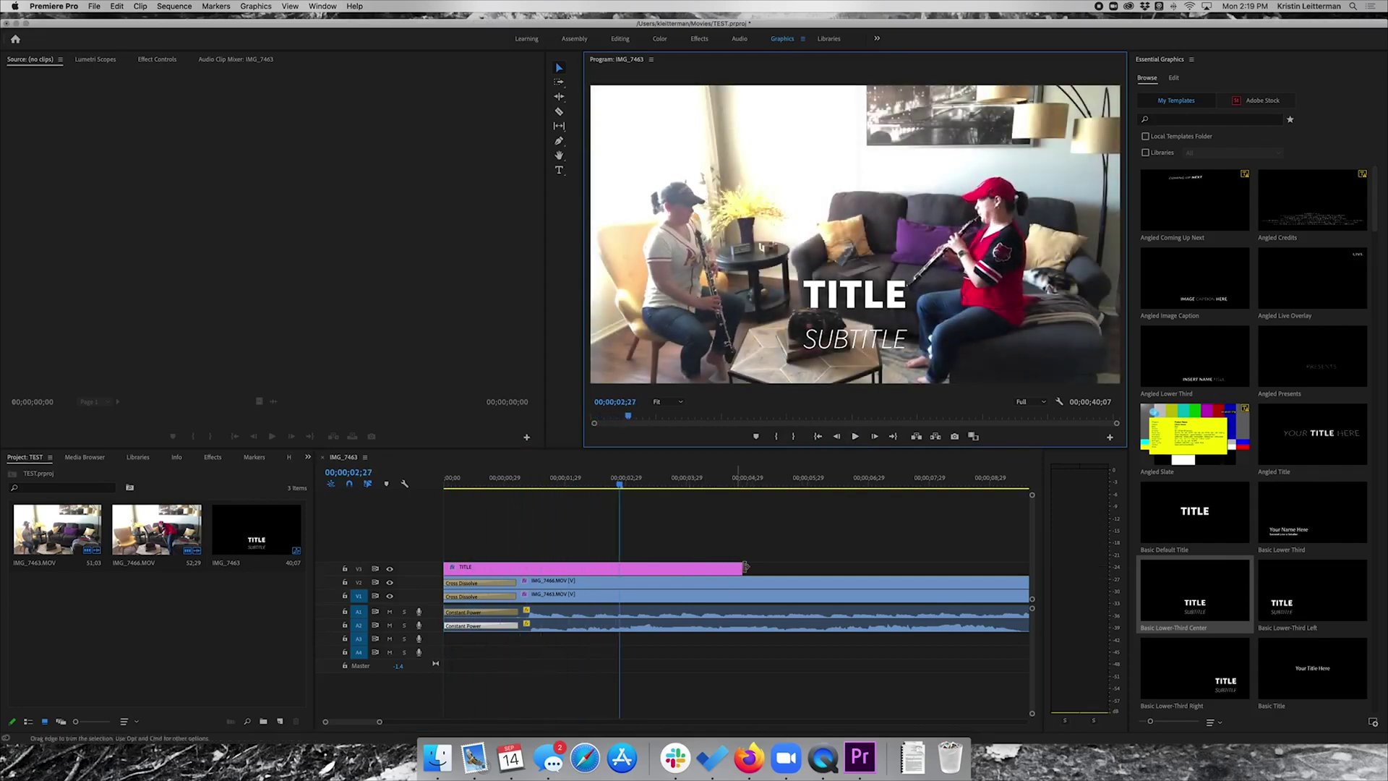
left_click_drag(746, 567, 538, 563)
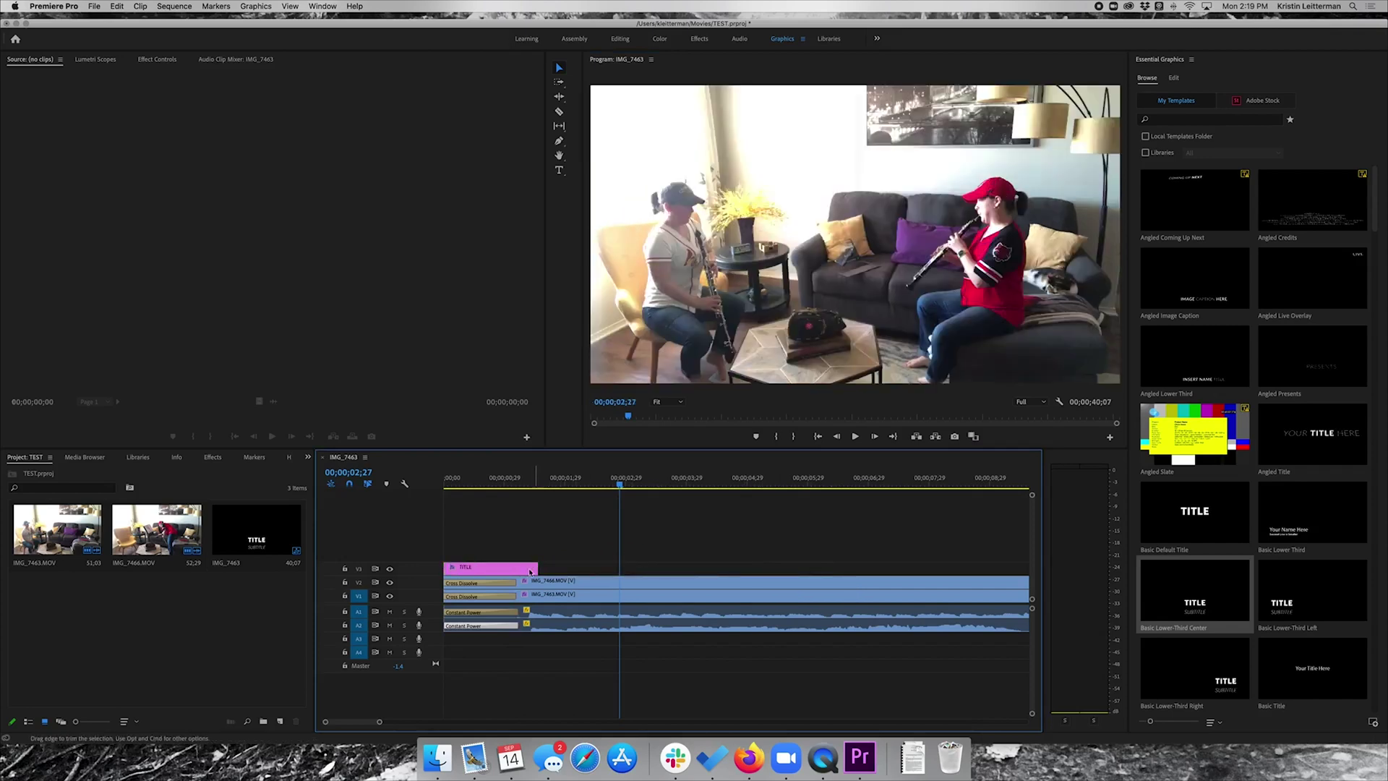
Apply default transitions to both ends of the title clip on V3 and extend the clip to about 2.3 seconds
right_click(447, 571)
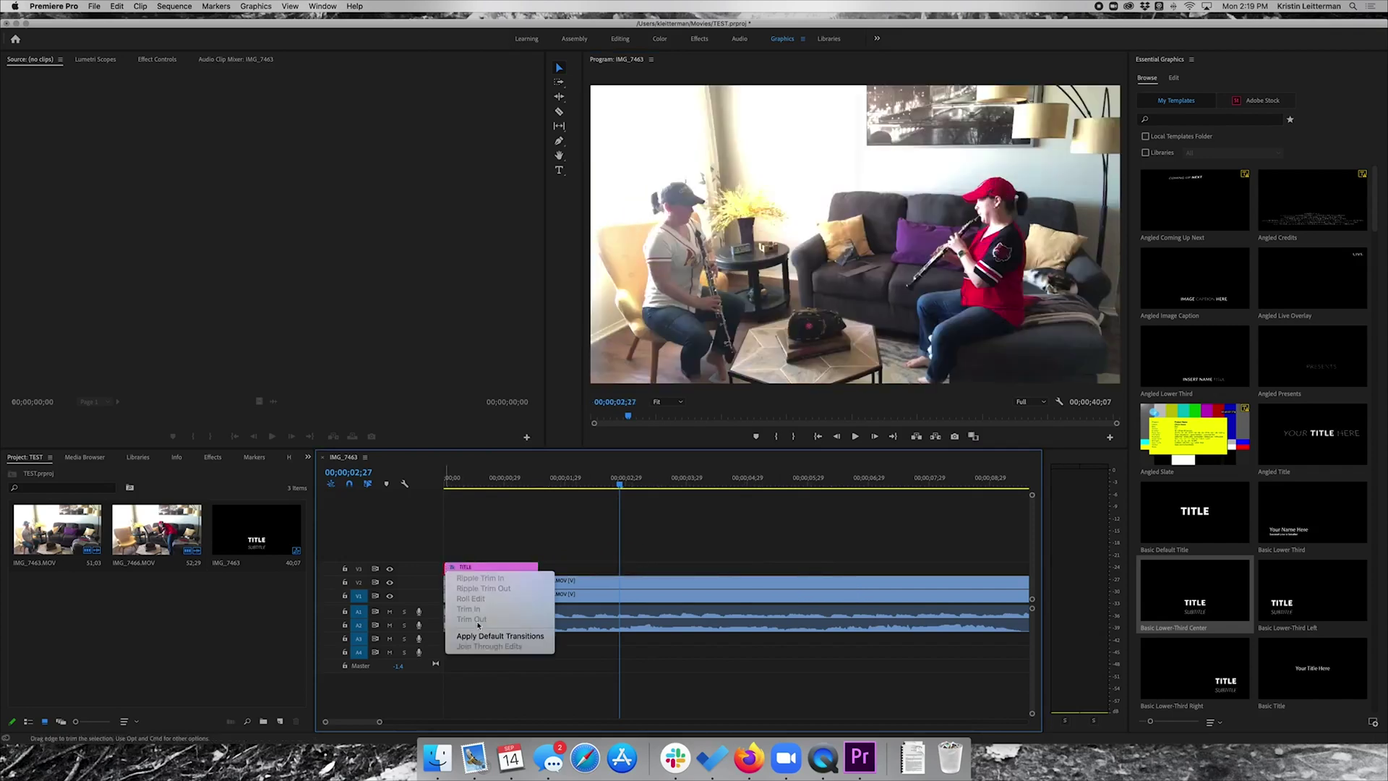
left_click(481, 636)
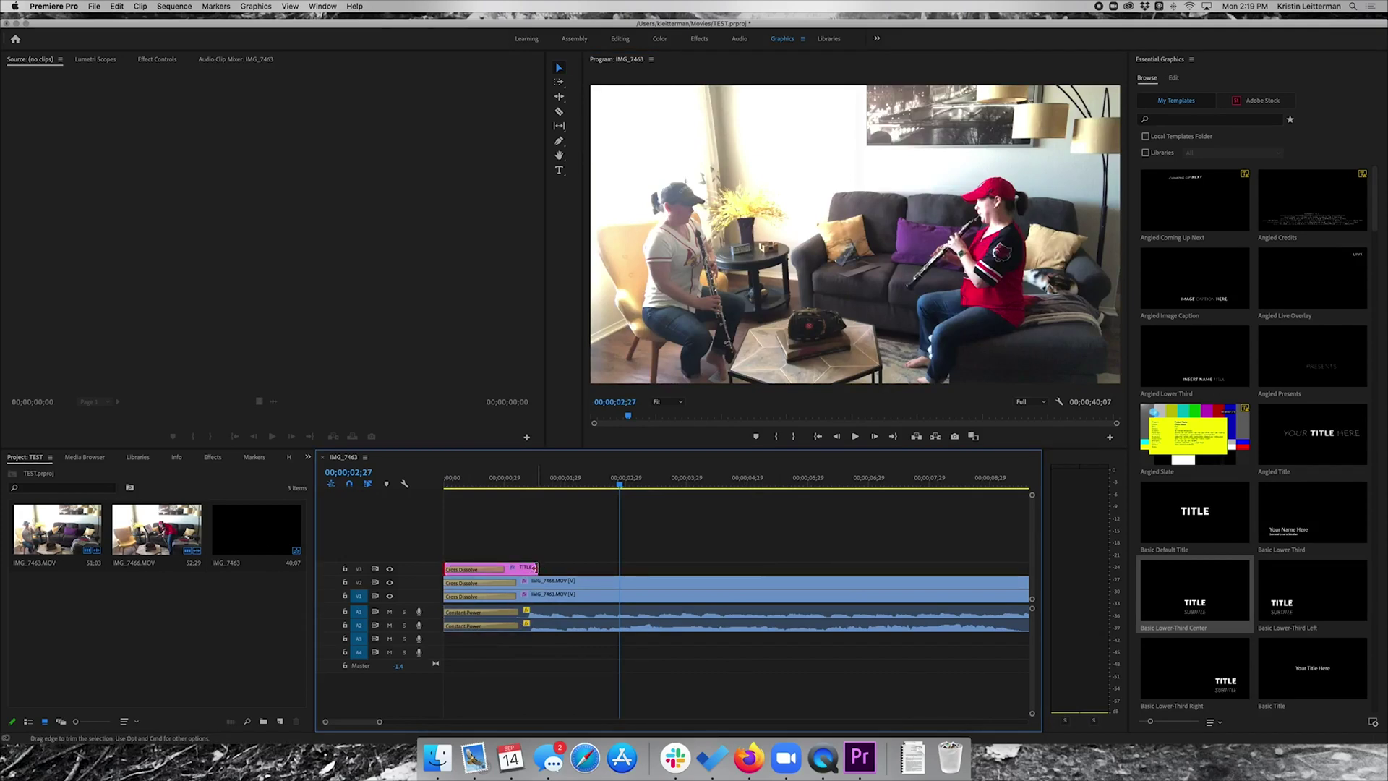
right_click(535, 568)
left_click(575, 637)
left_click_drag(537, 569, 568, 571)
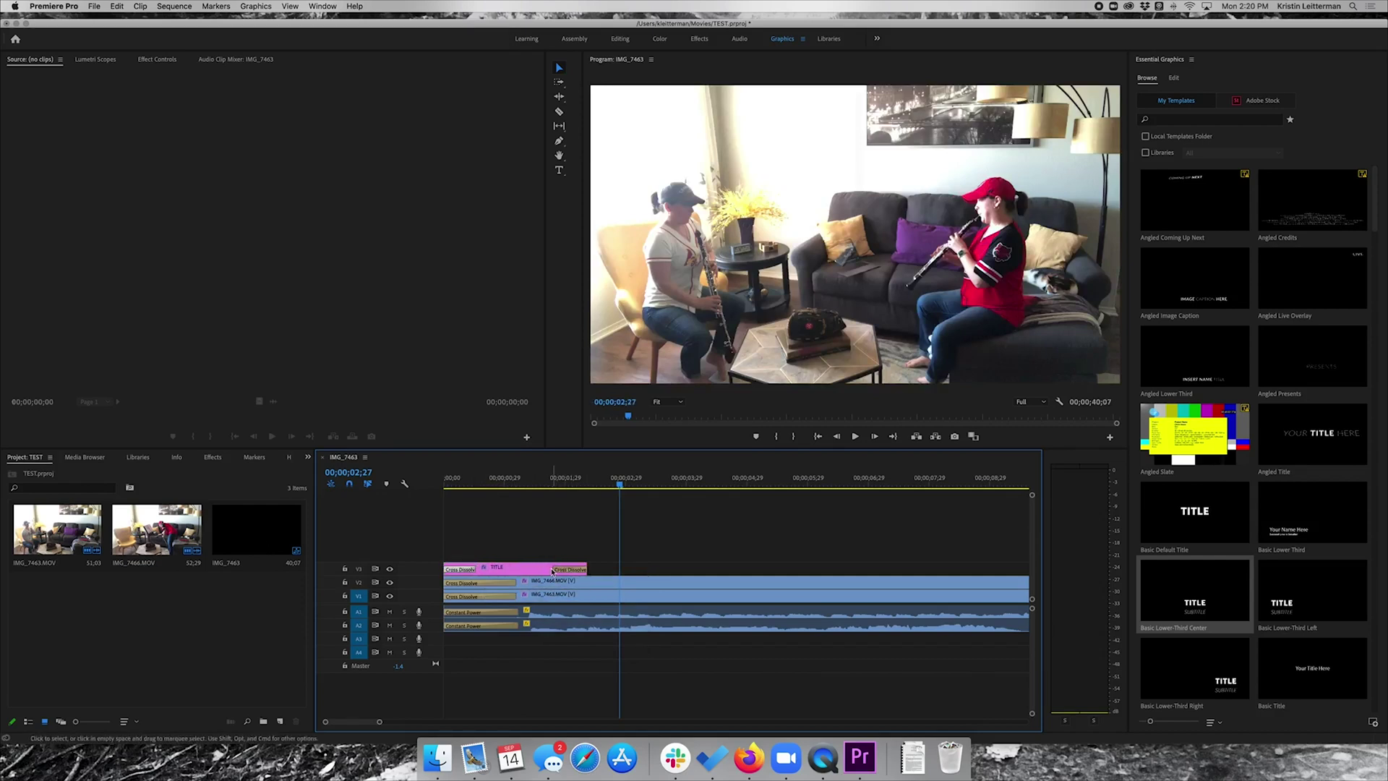
left_click(554, 572)
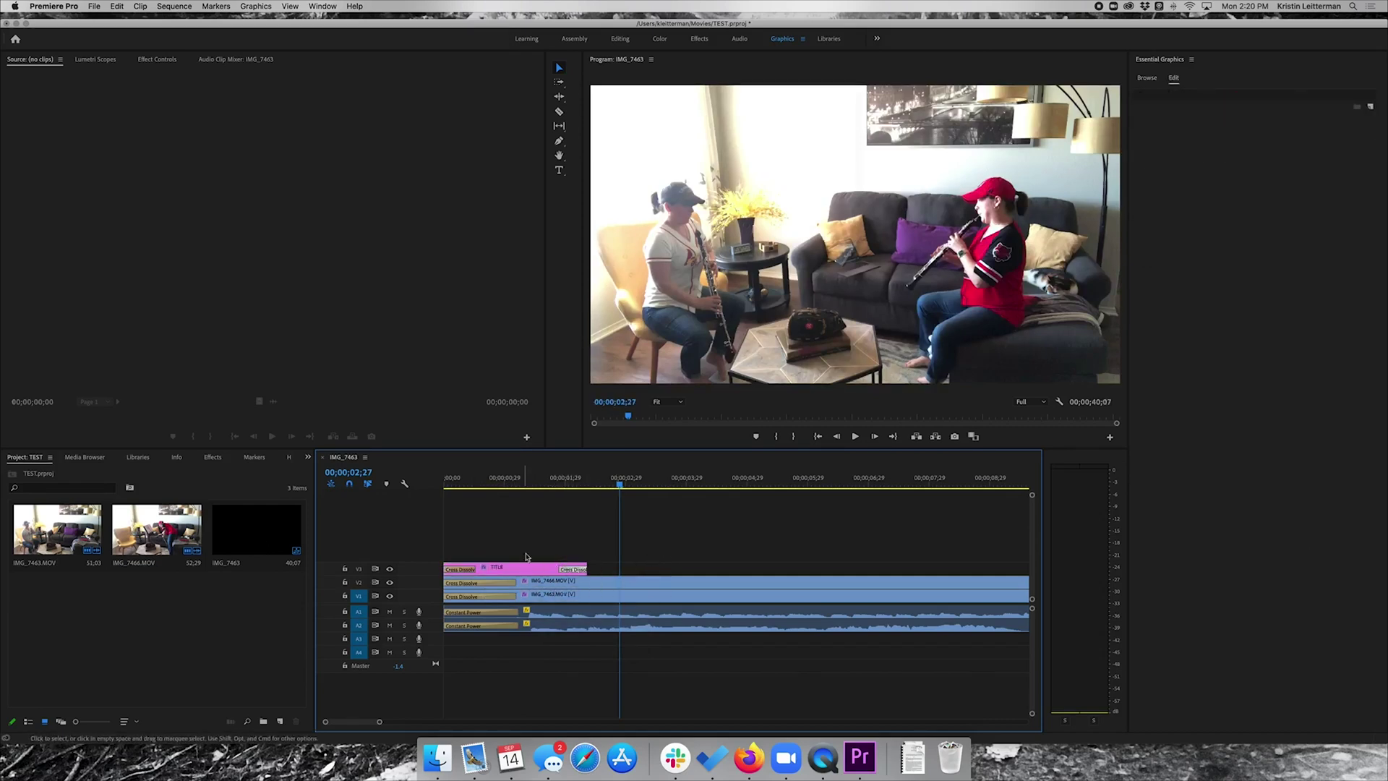
With the playhead at 00;00;01;11, replace the TITLE text with "Take Me Out to the Ballgame"
left_click(566, 483)
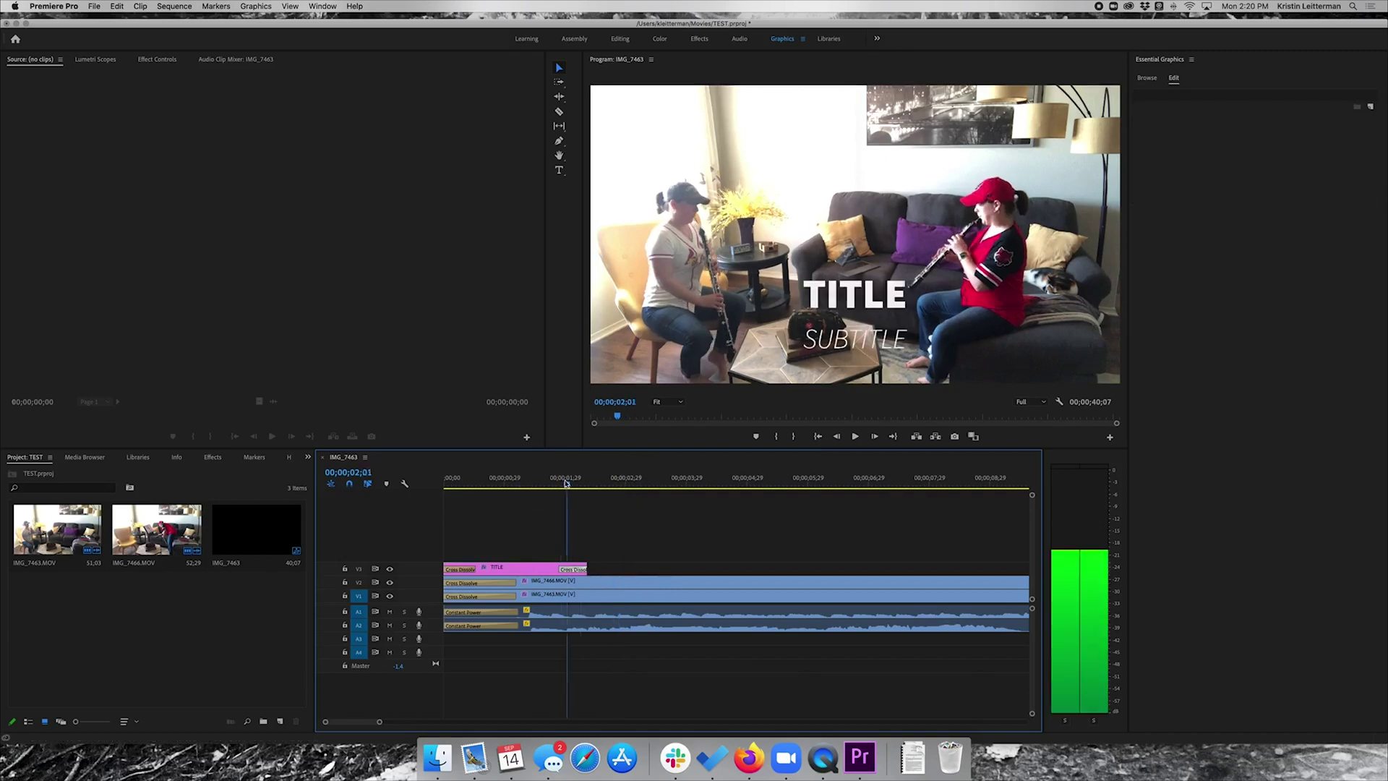
left_click_drag(566, 483, 526, 485)
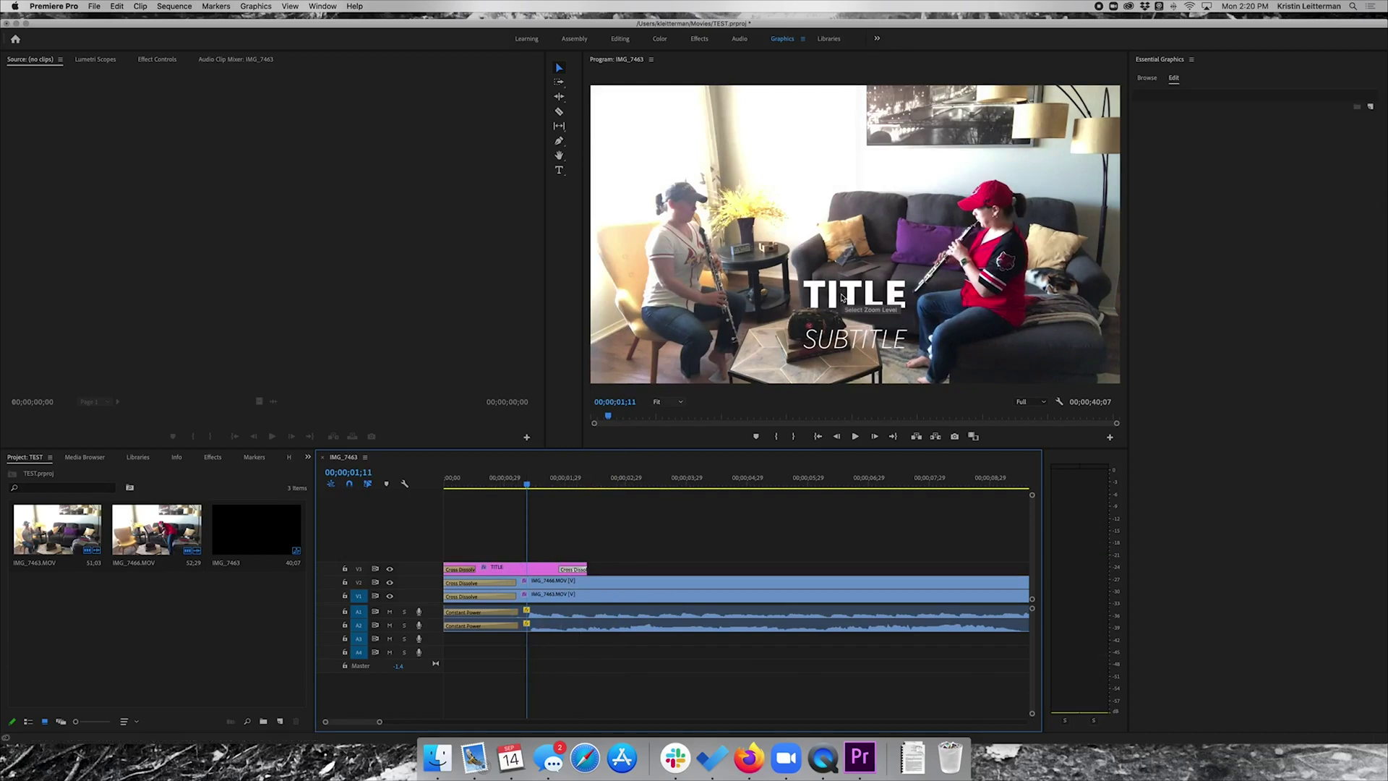
left_click(862, 296)
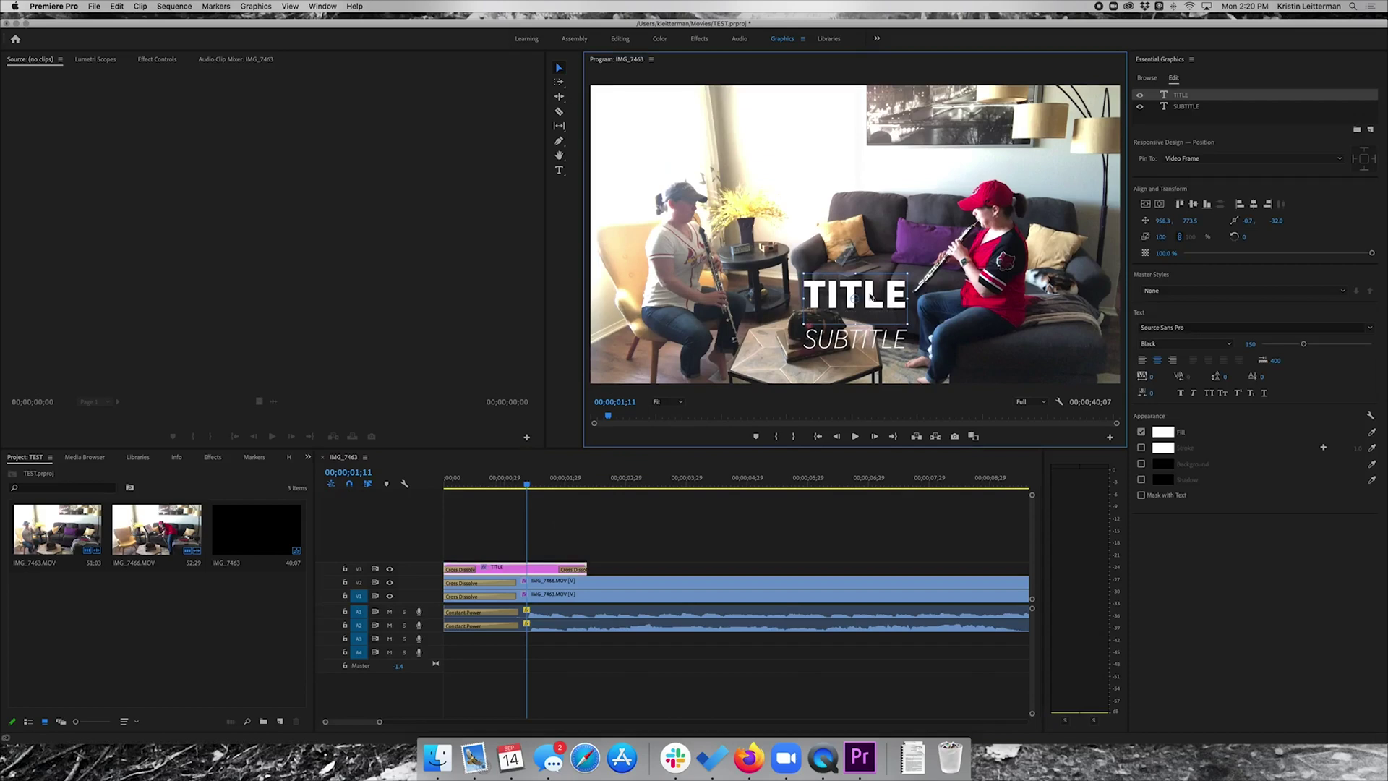
double_click(878, 298)
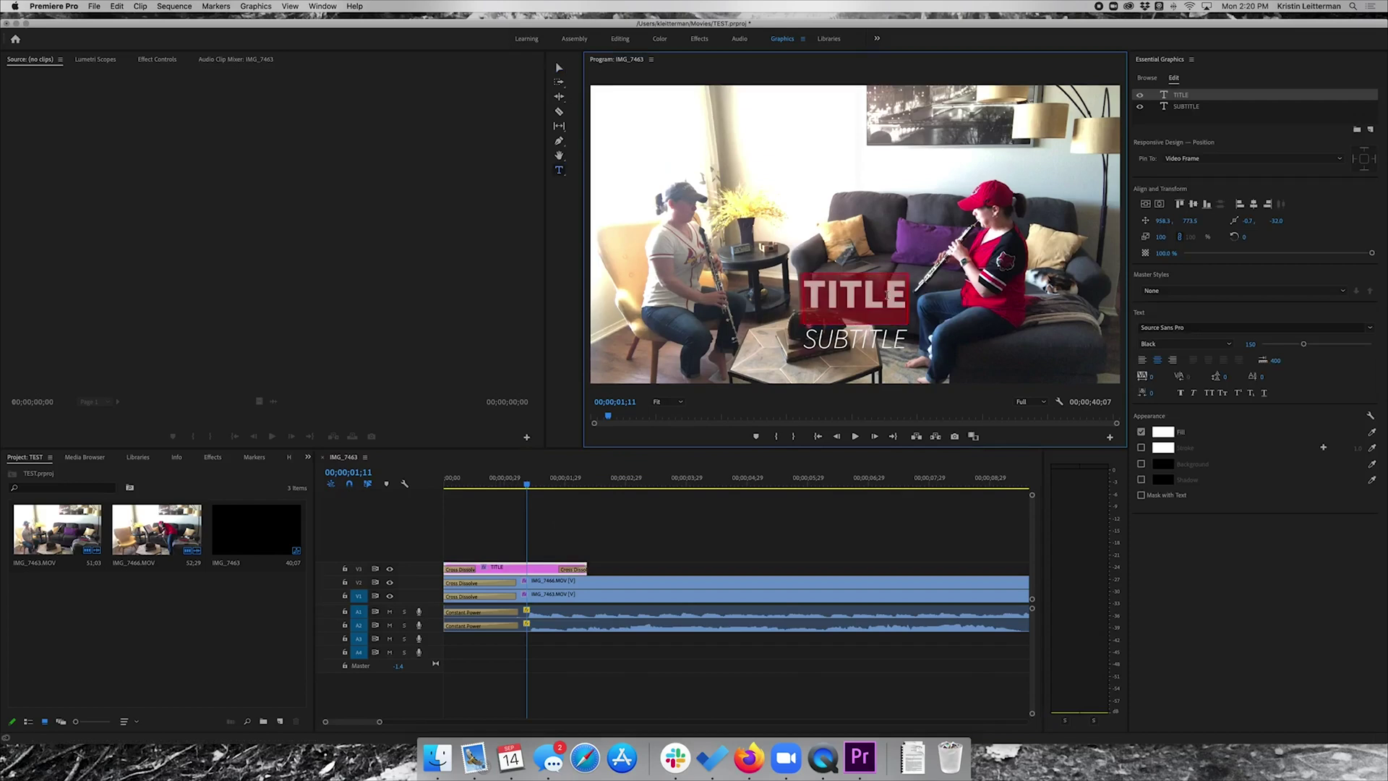
type("Take M")
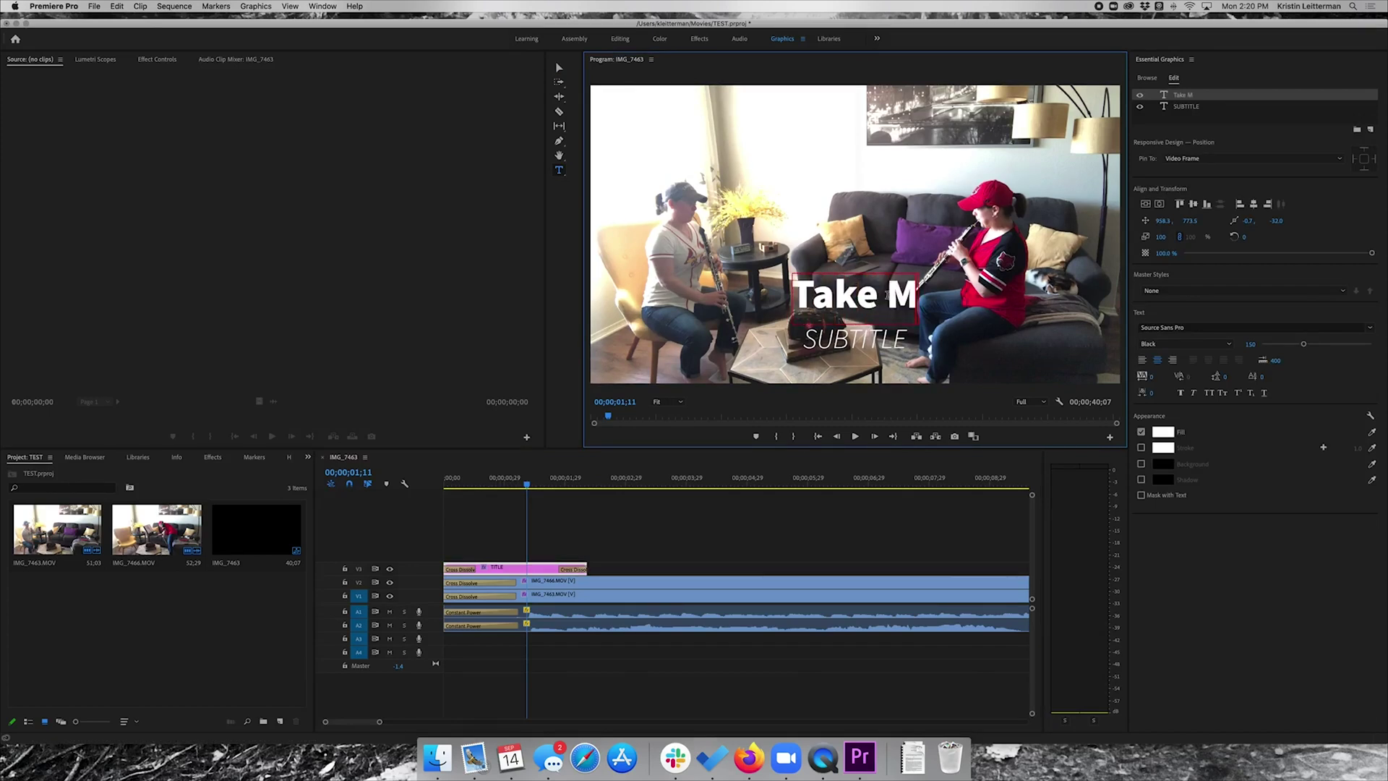
type("e out")
key("BackSpace")
key("BackSpace")
key("BackSpace")
type("Out")
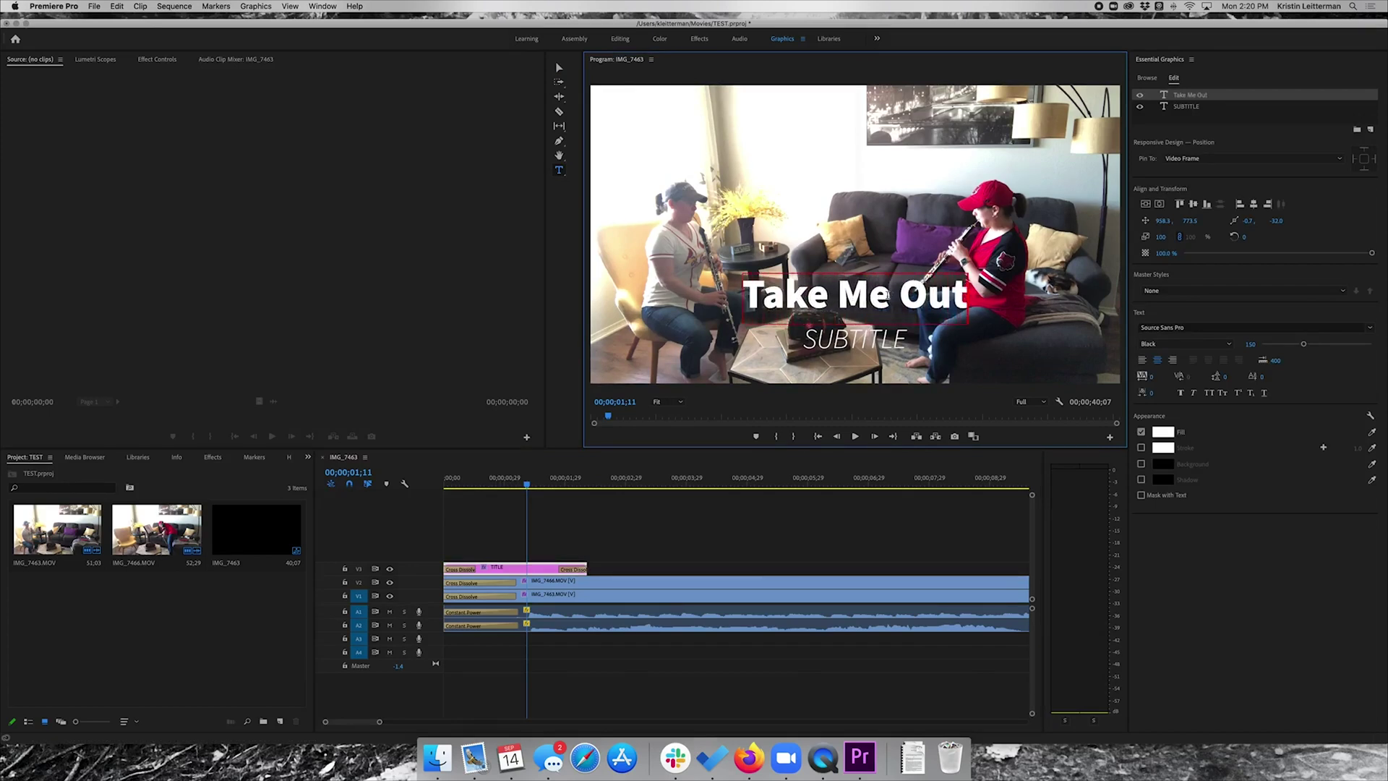
type(" the")
key("BackSpace")
key("BackSpace")
type("o")
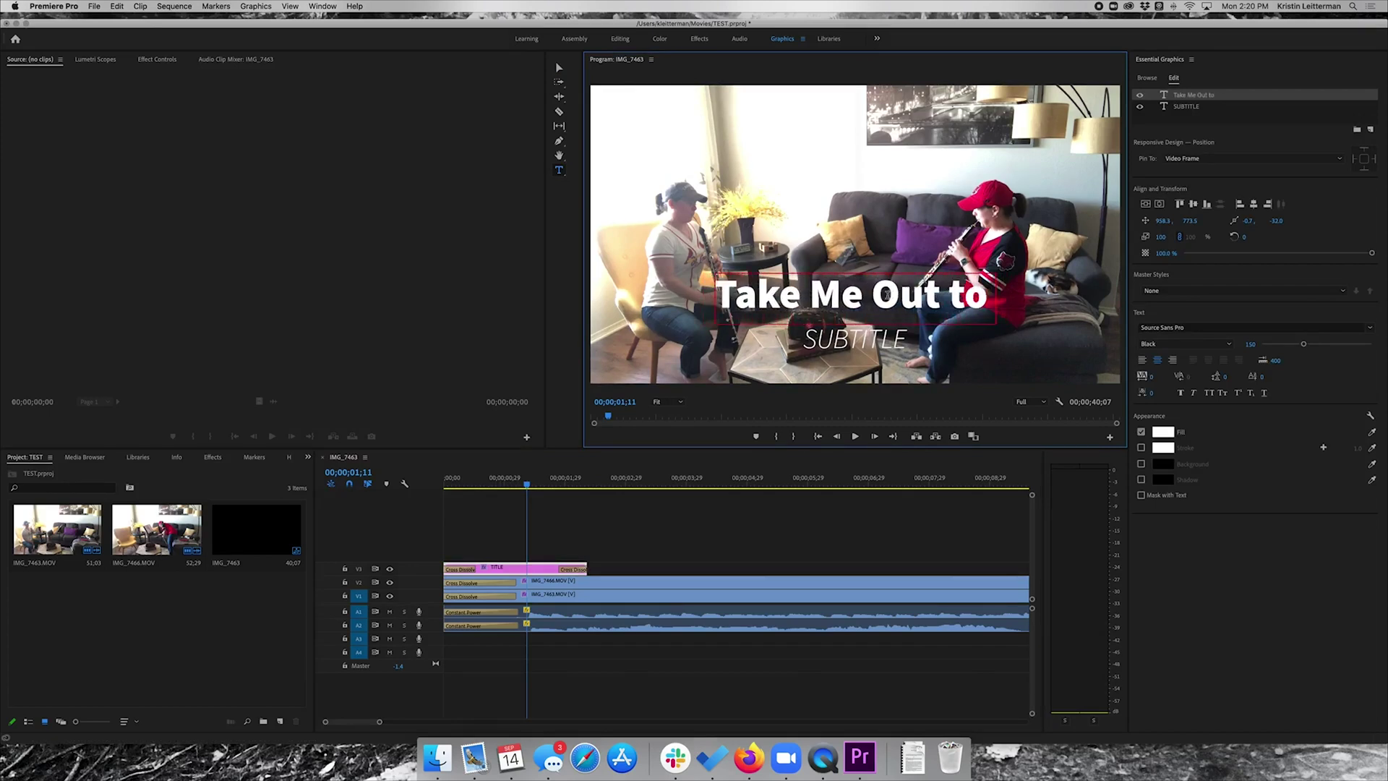
type(" the Ballgame")
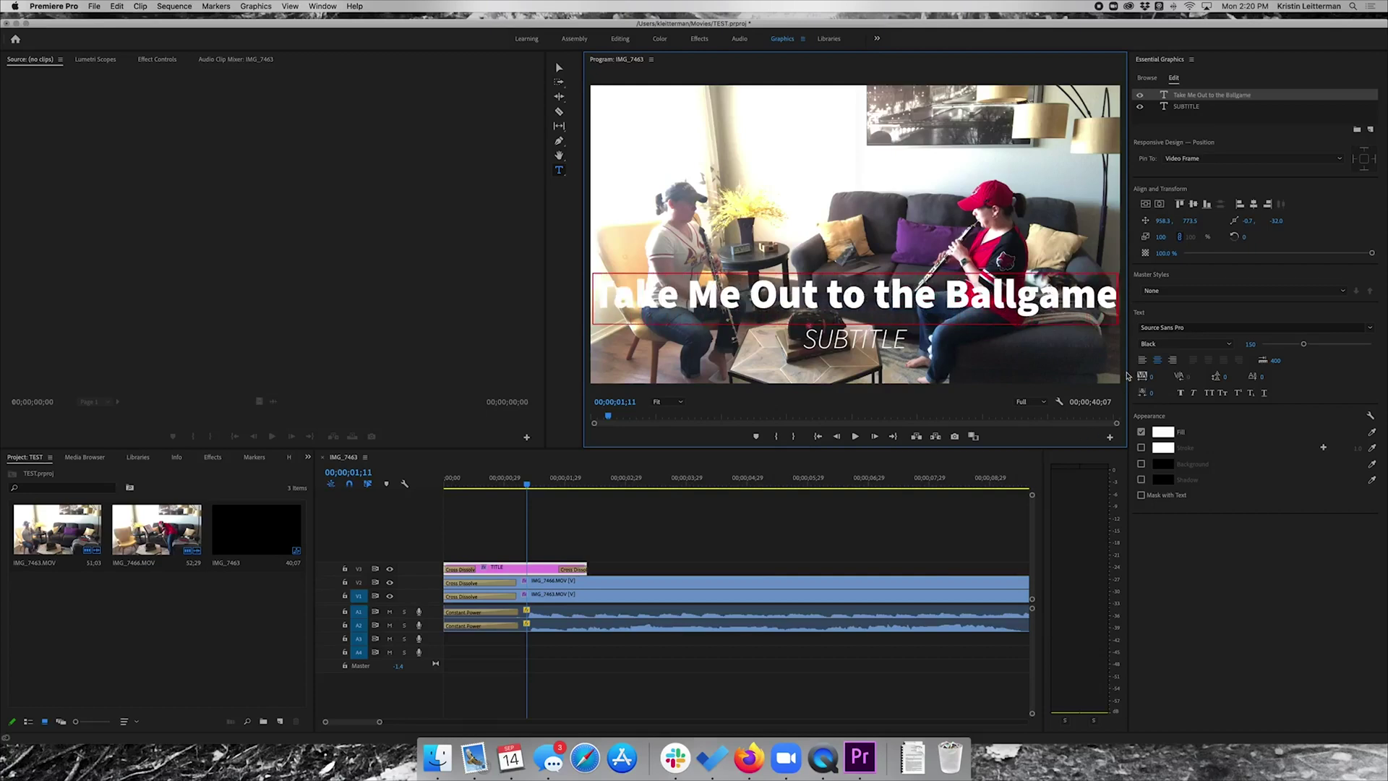
Set the font of the "Take Me Out to the Ballgame" text to Apple Chancery
left_click(1157, 329)
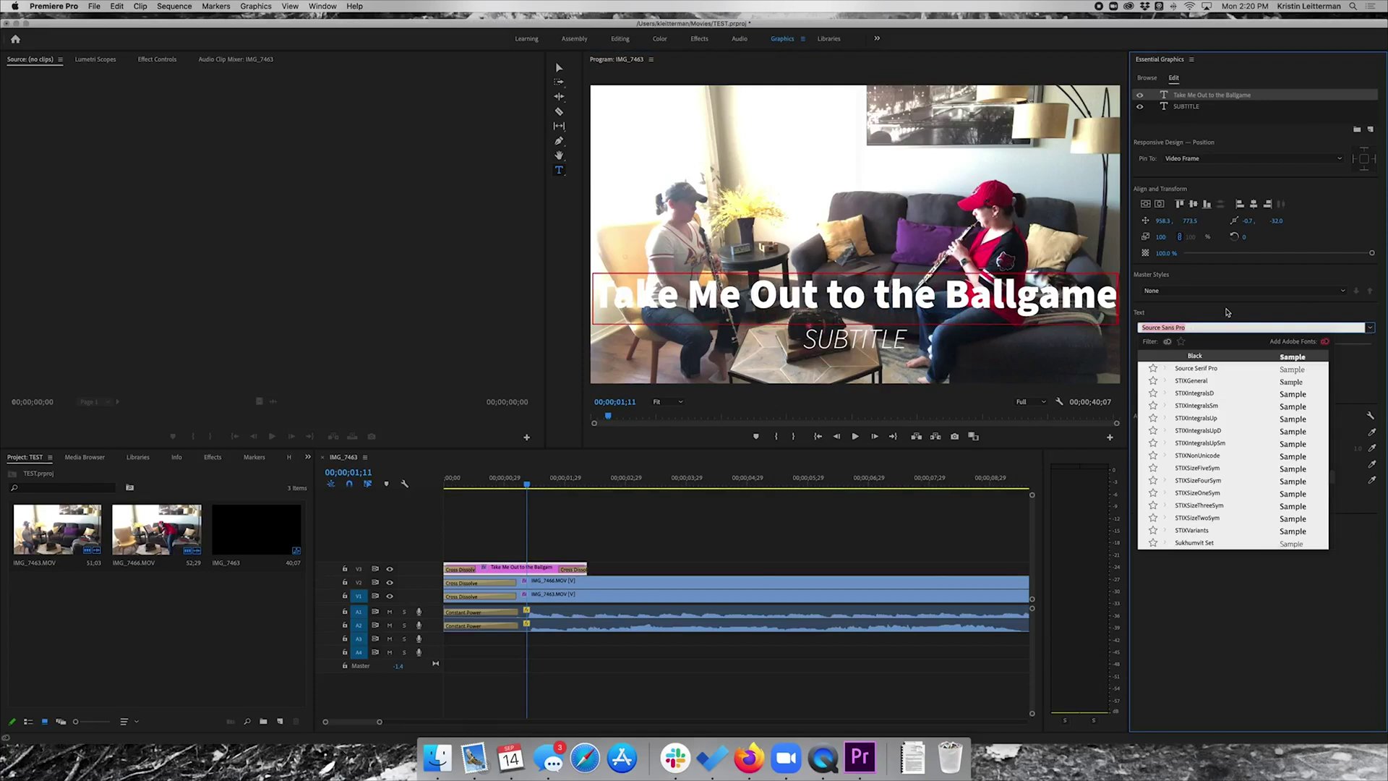
left_click(1227, 313)
triple_click(877, 301)
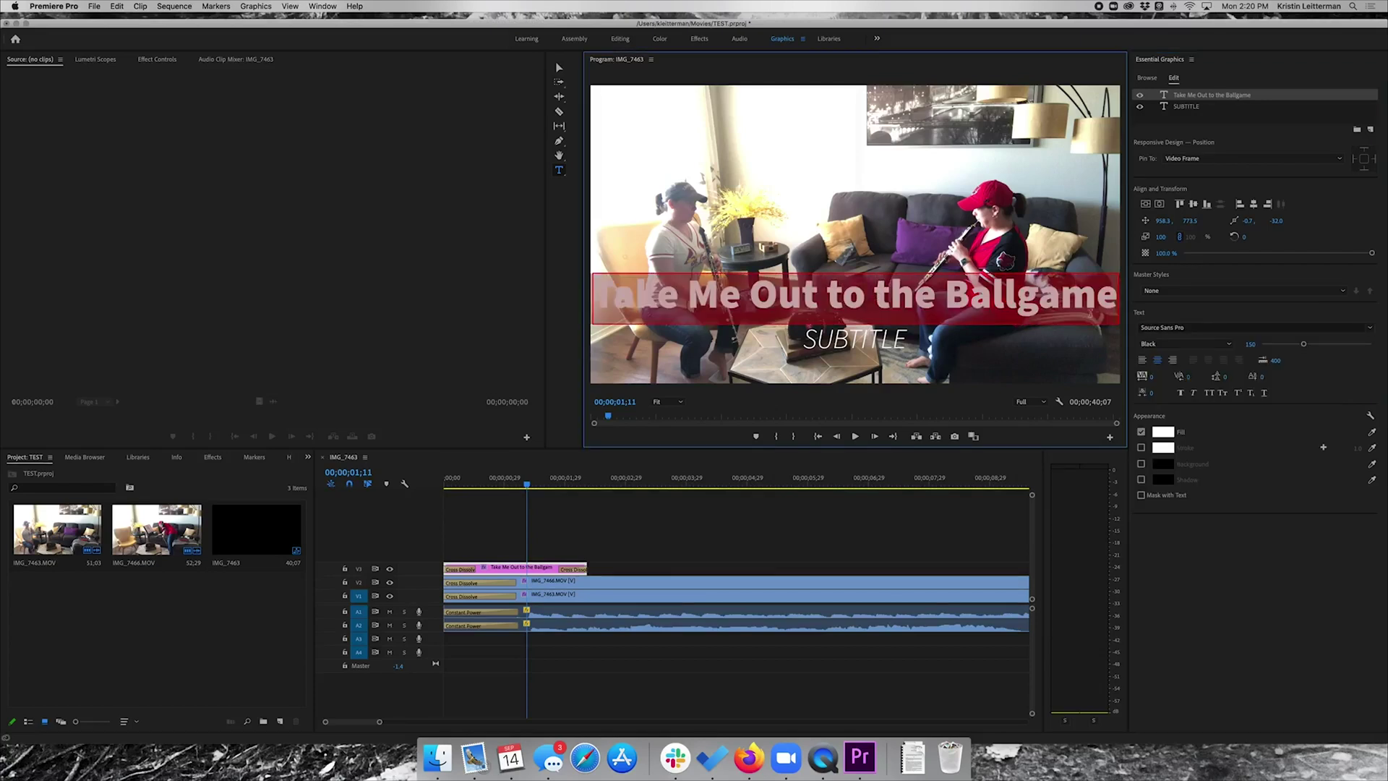
left_click(1150, 326)
scroll(1234, 475, "up", 20)
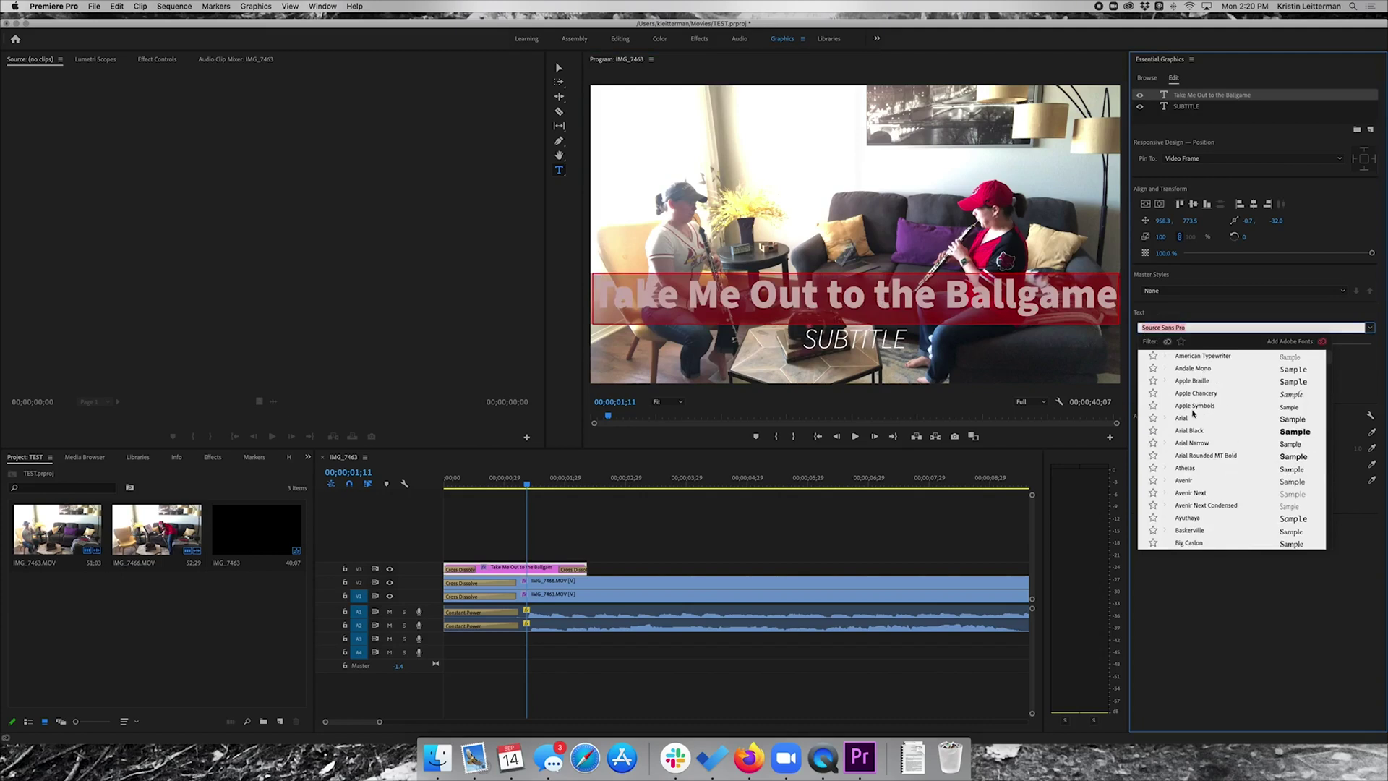
left_click(1196, 394)
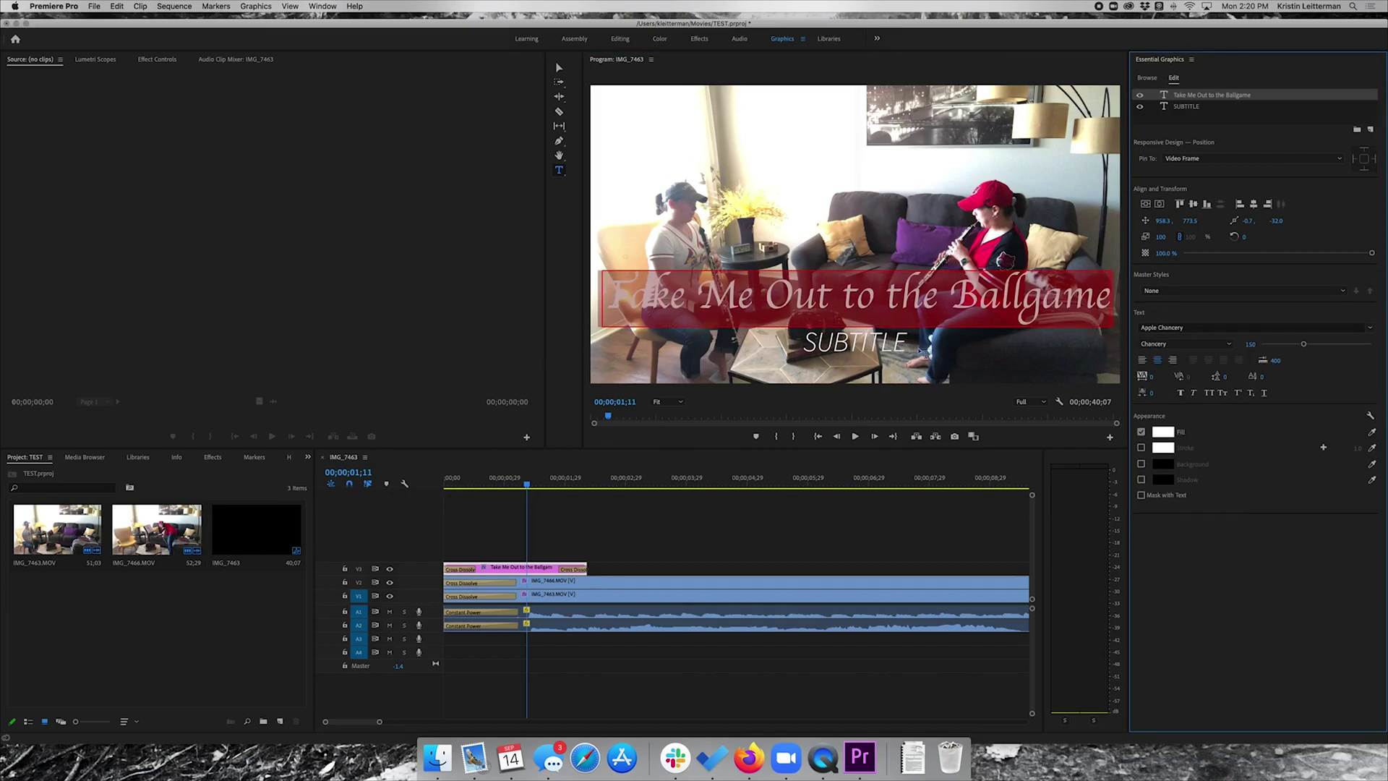
Replace the SUBTITLE text with "Play ball!"
left_click(852, 331)
double_click(870, 339)
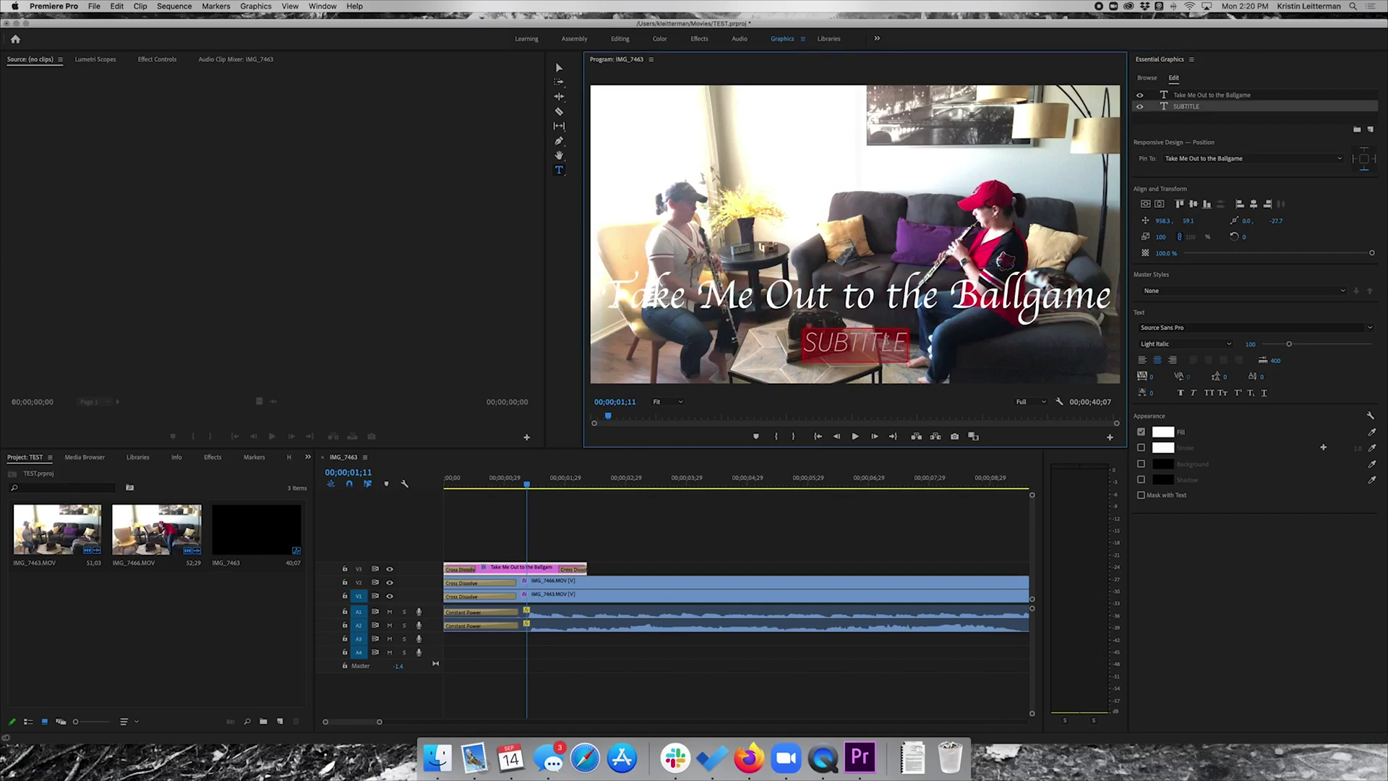
type("Play ba")
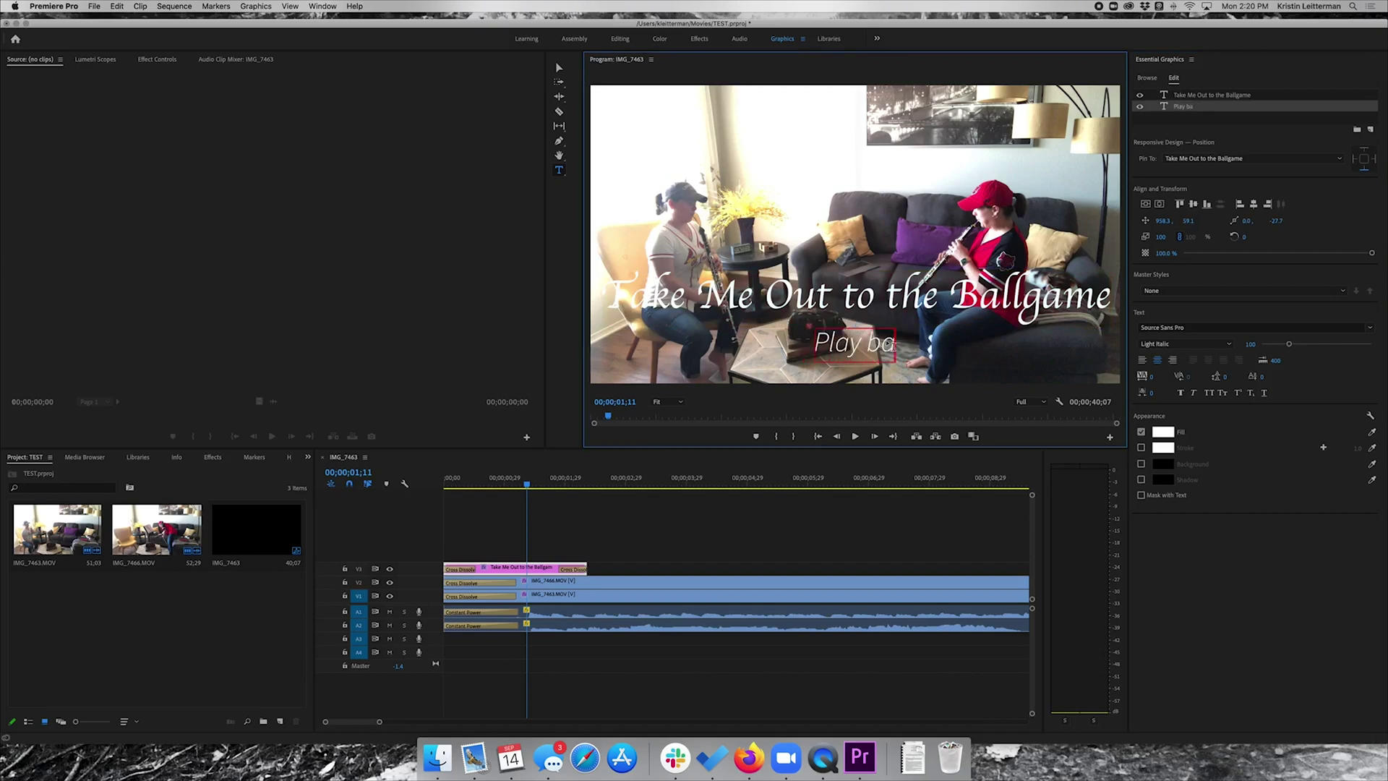
type("ll!")
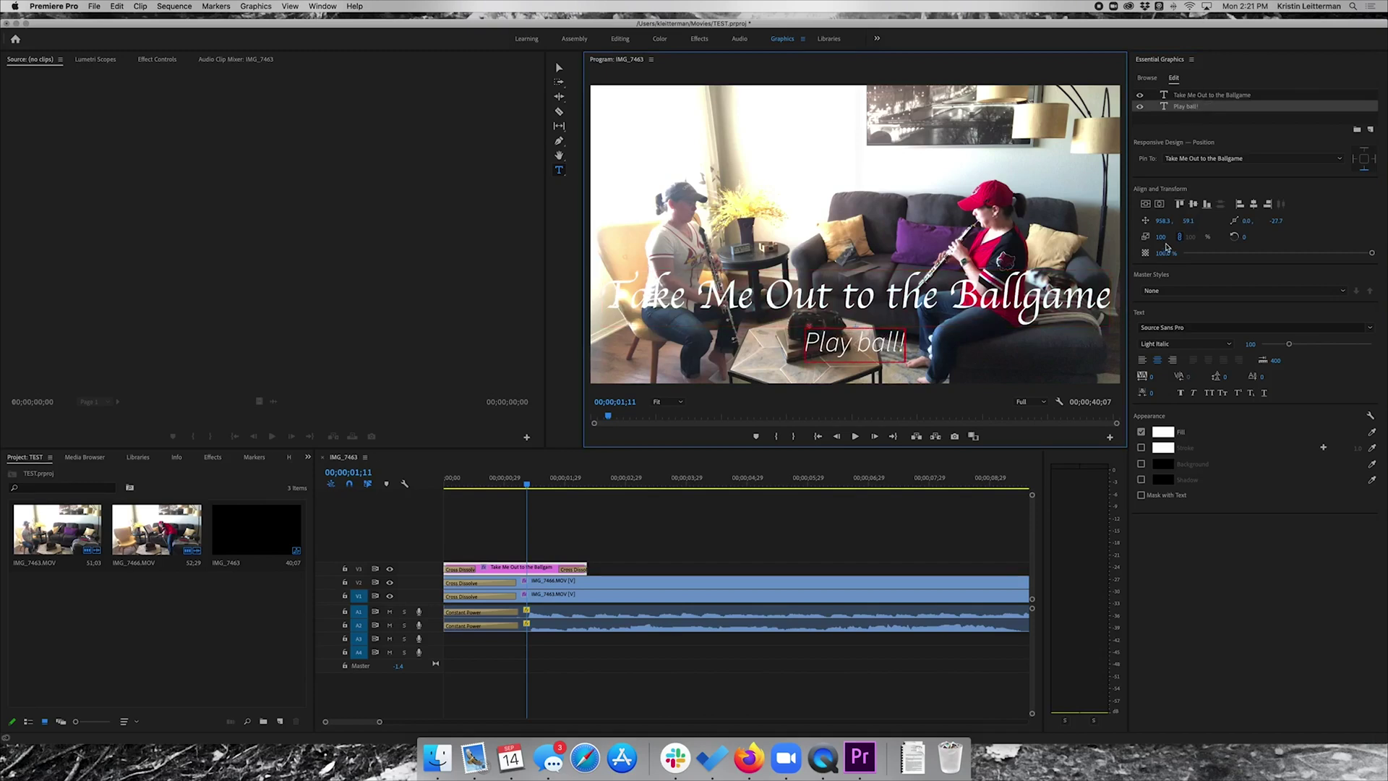
Raise the title to about the middle of the frame and set the "Play ball!" layer's vertical position to 117.1
left_click(627, 296)
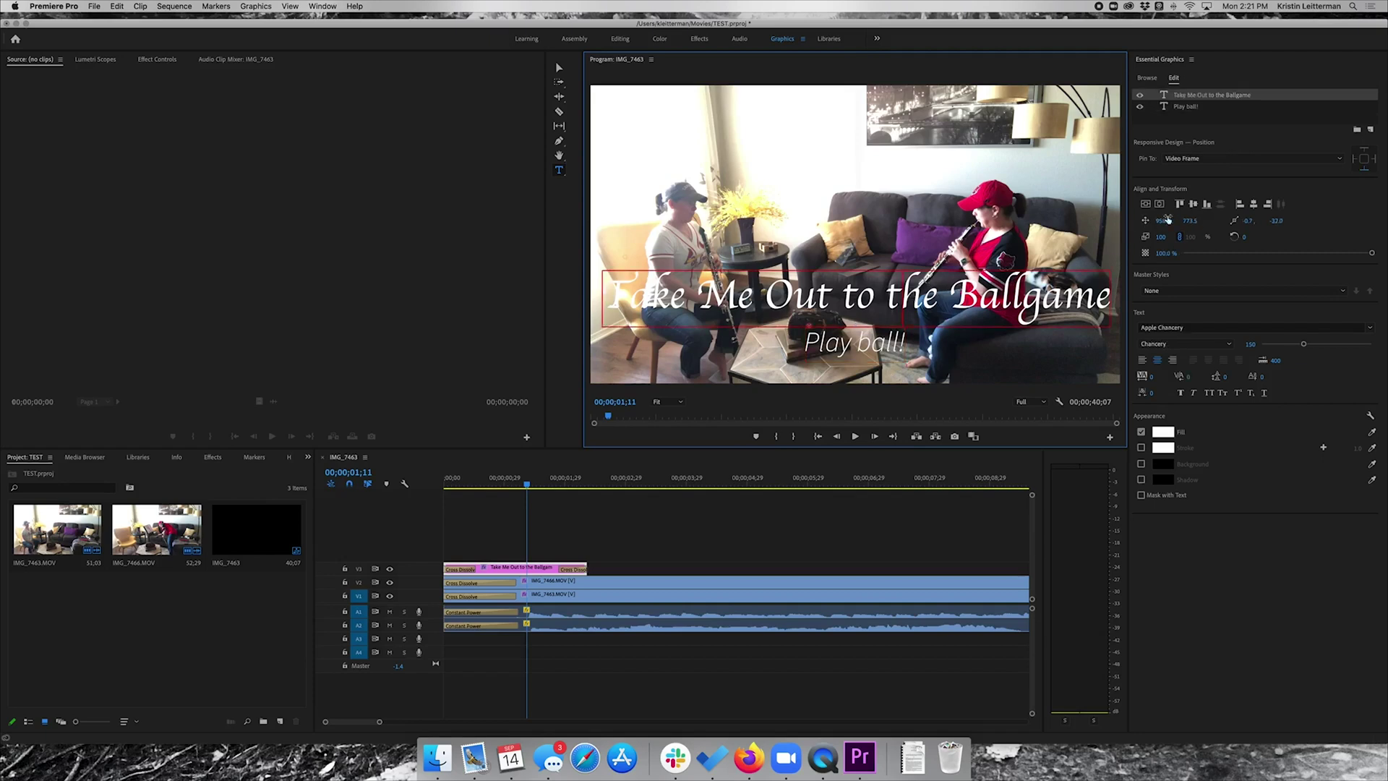
left_click(1165, 221)
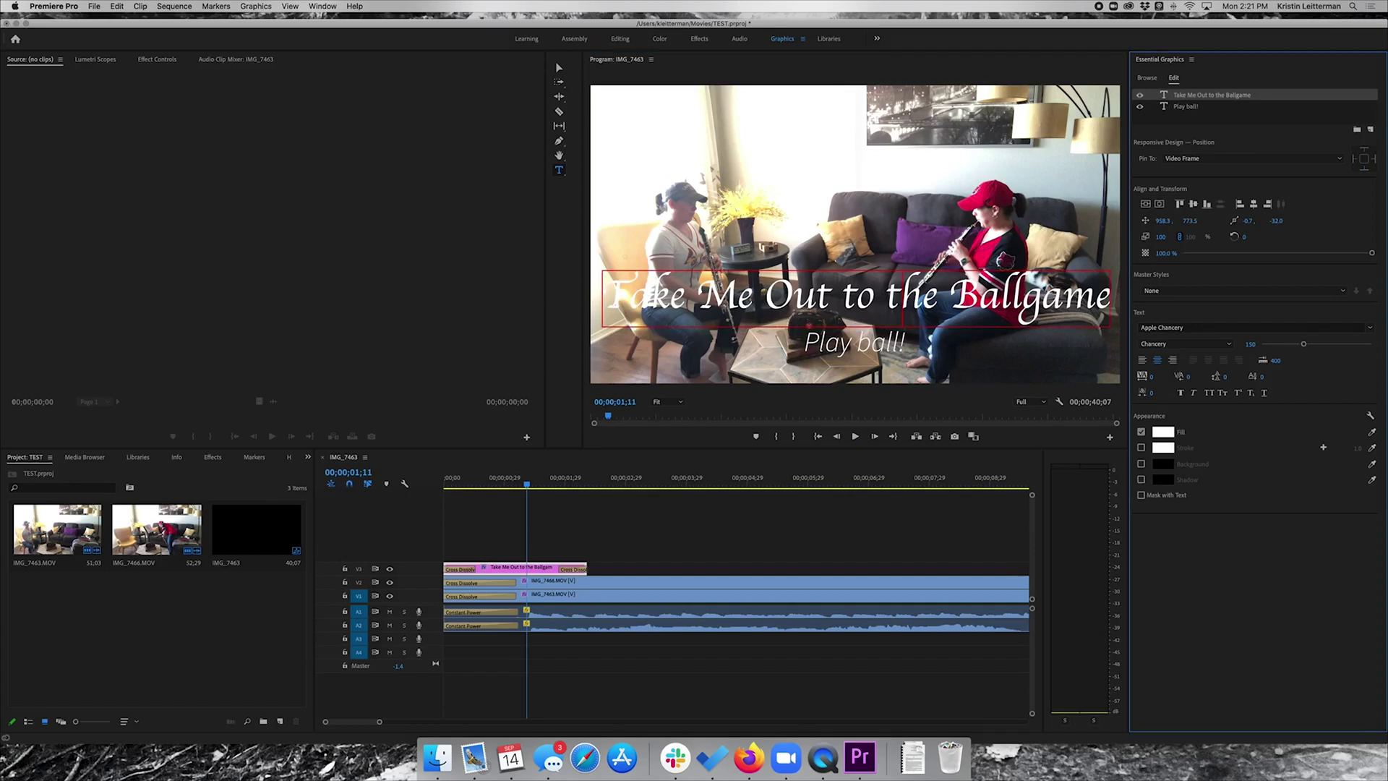
left_click_drag(1166, 221, 1027, 220)
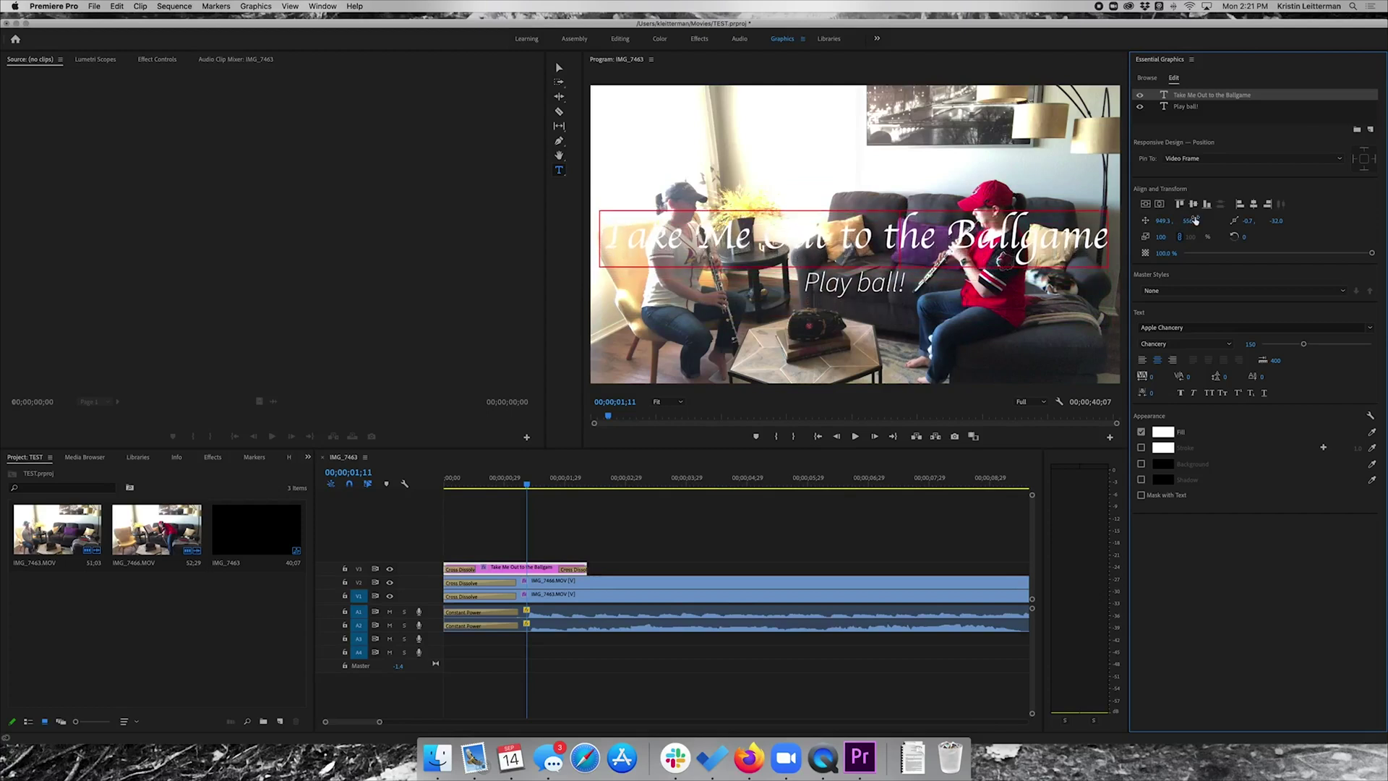
left_click(853, 282)
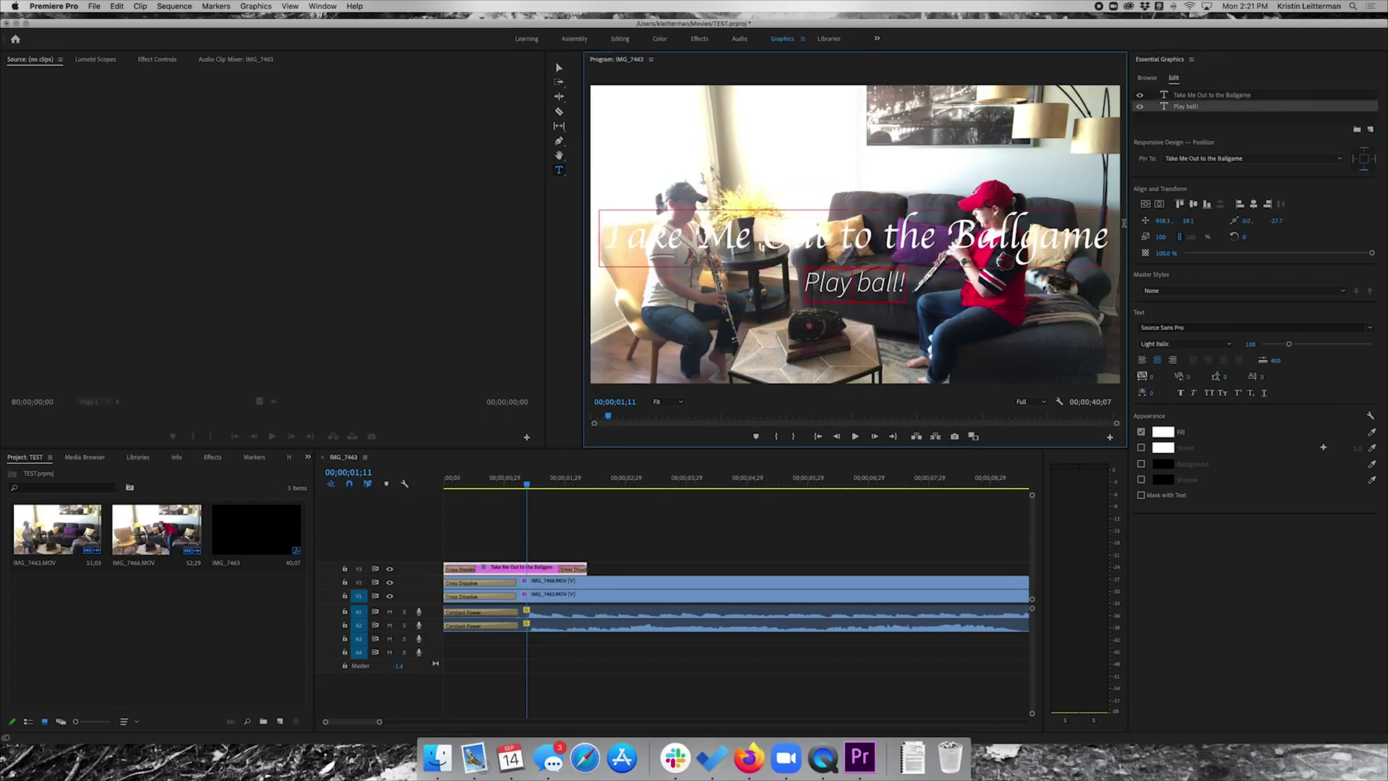
mouse_move(1188, 223)
left_mouse_down()
mouse_move(1206, 223)
mouse_move(1194, 223)
left_mouse_up()
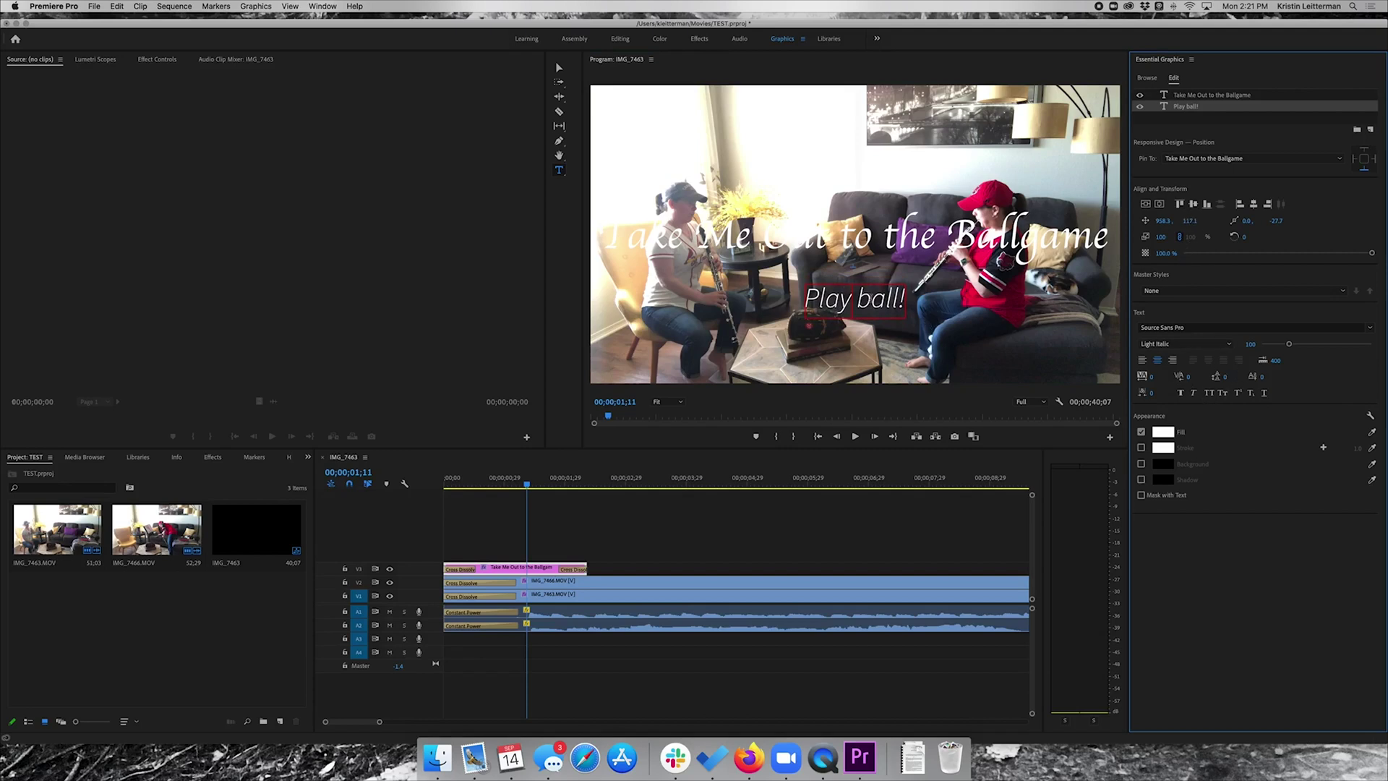
Set the "Play ball!" text to font size 107 and give it the red fill E02121
double_click(854, 298)
key("super+a")
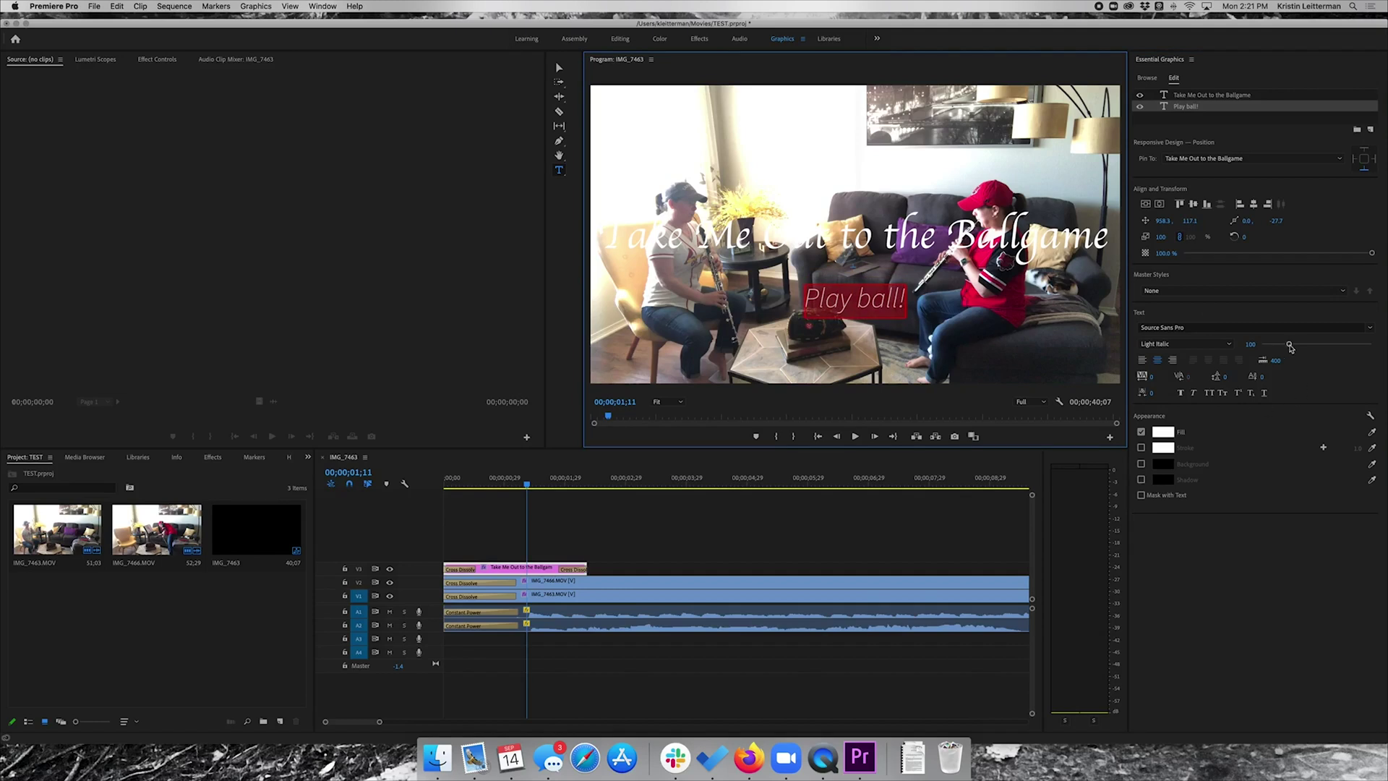
left_click_drag(1290, 346, 1292, 345)
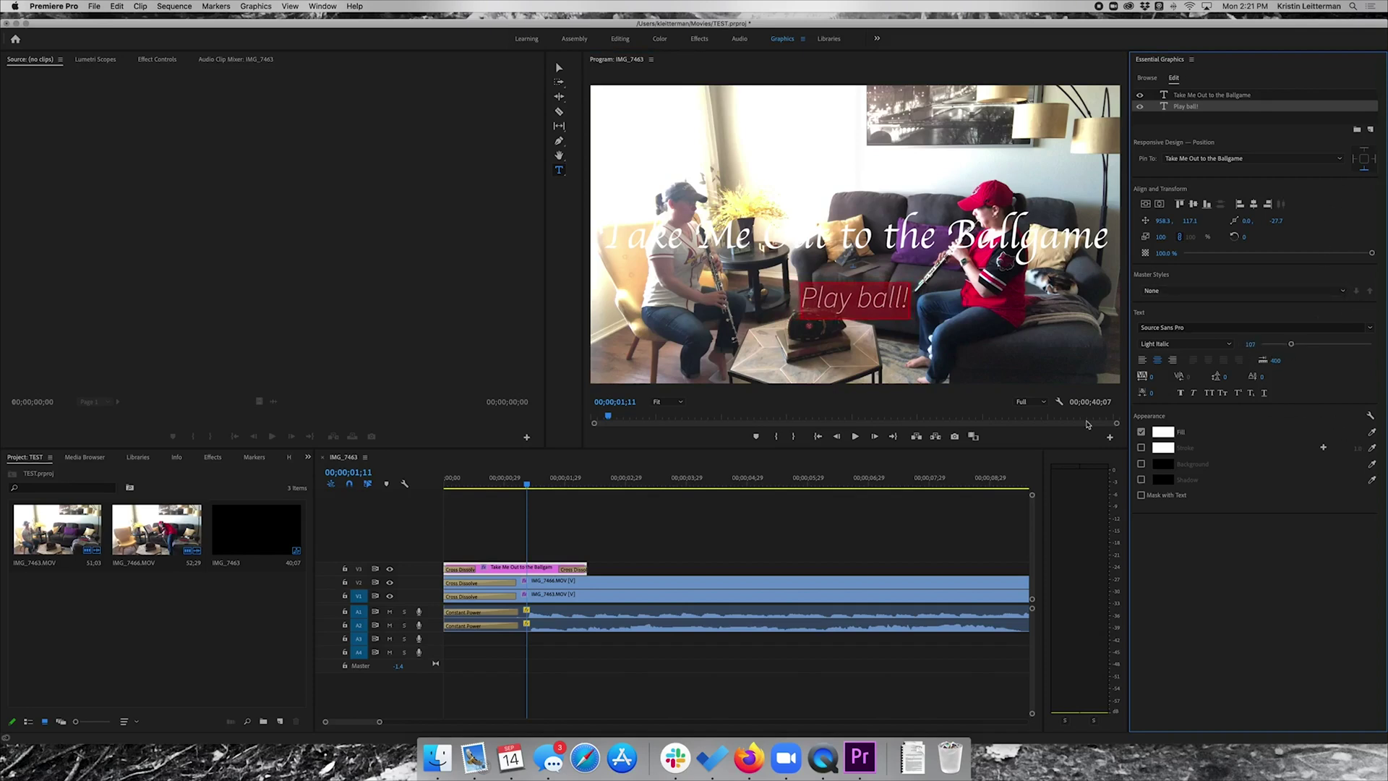
left_click(1169, 436)
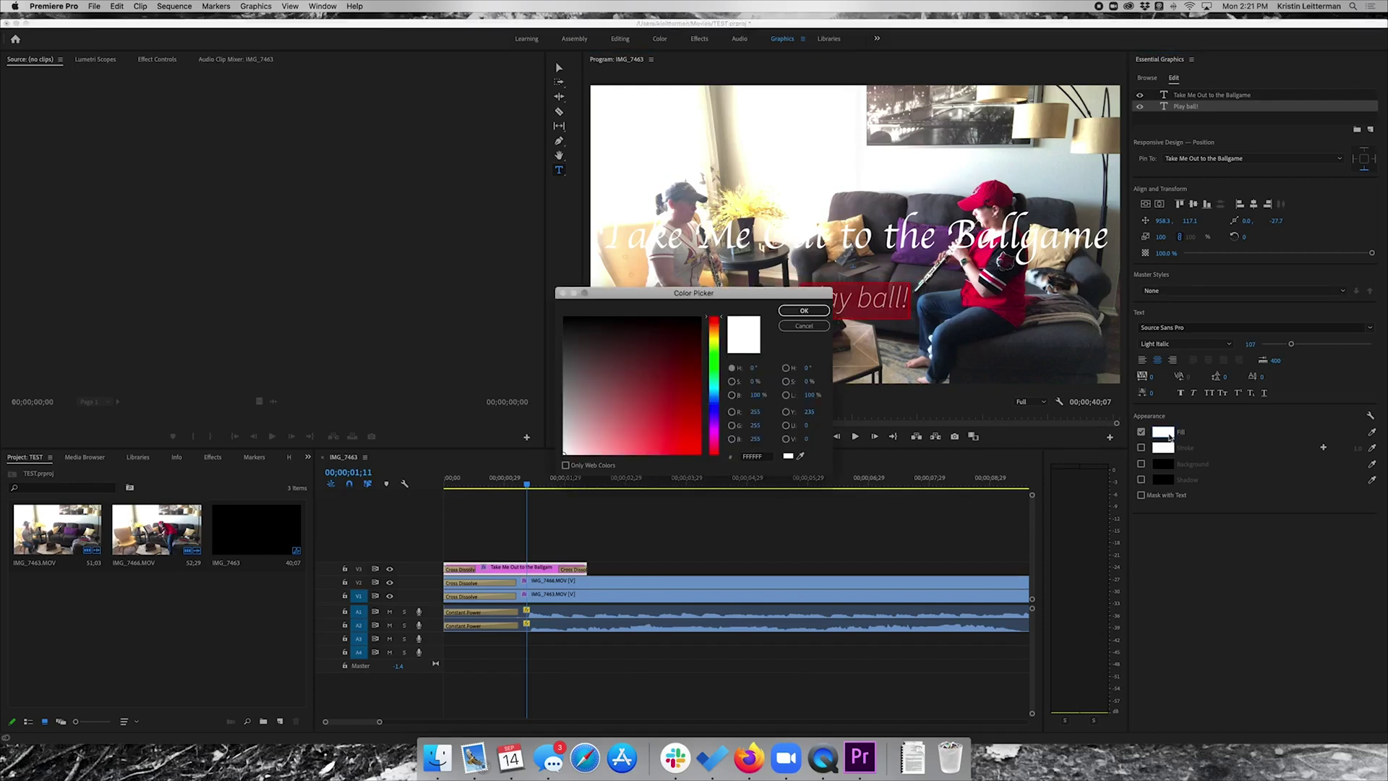
left_click(681, 438)
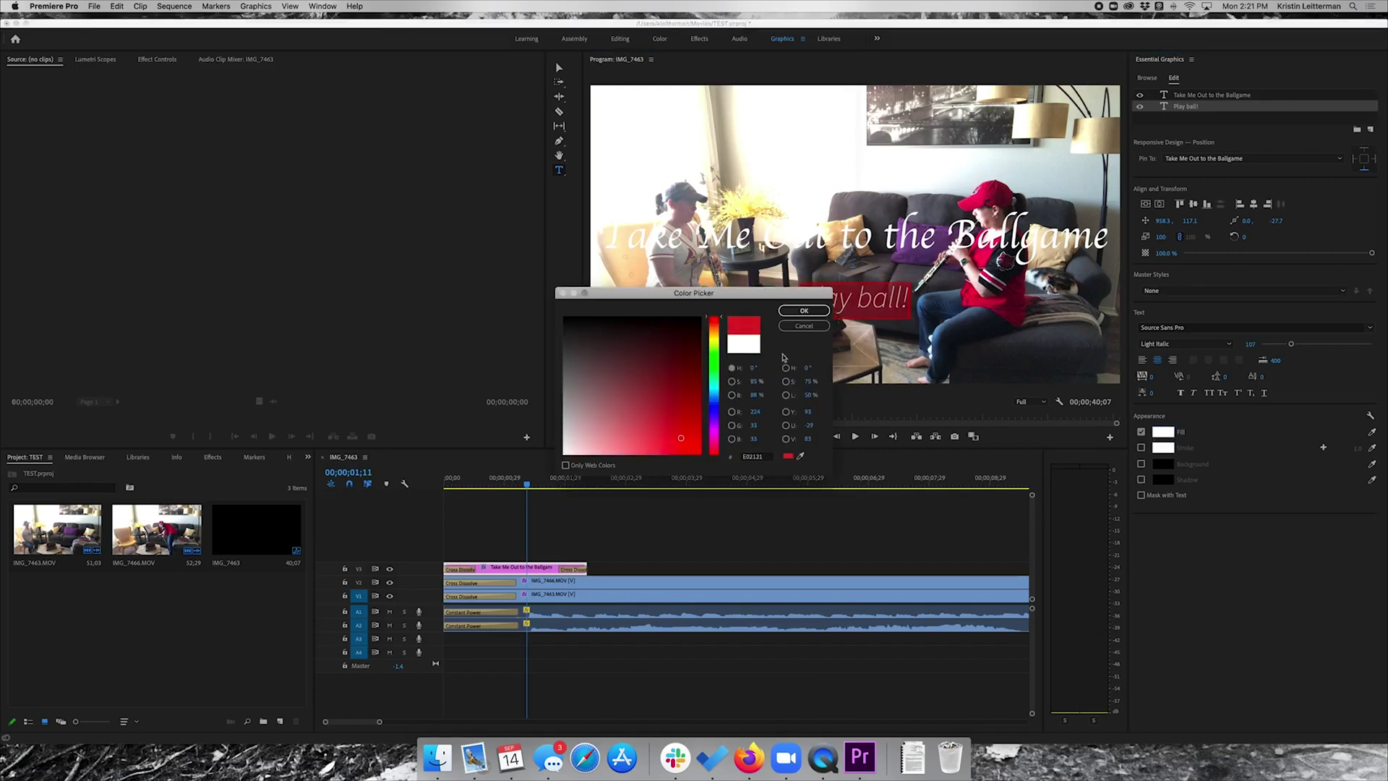
left_click(804, 310)
Move the stray empty text layer aside in the frame and hide it
left_click(939, 318)
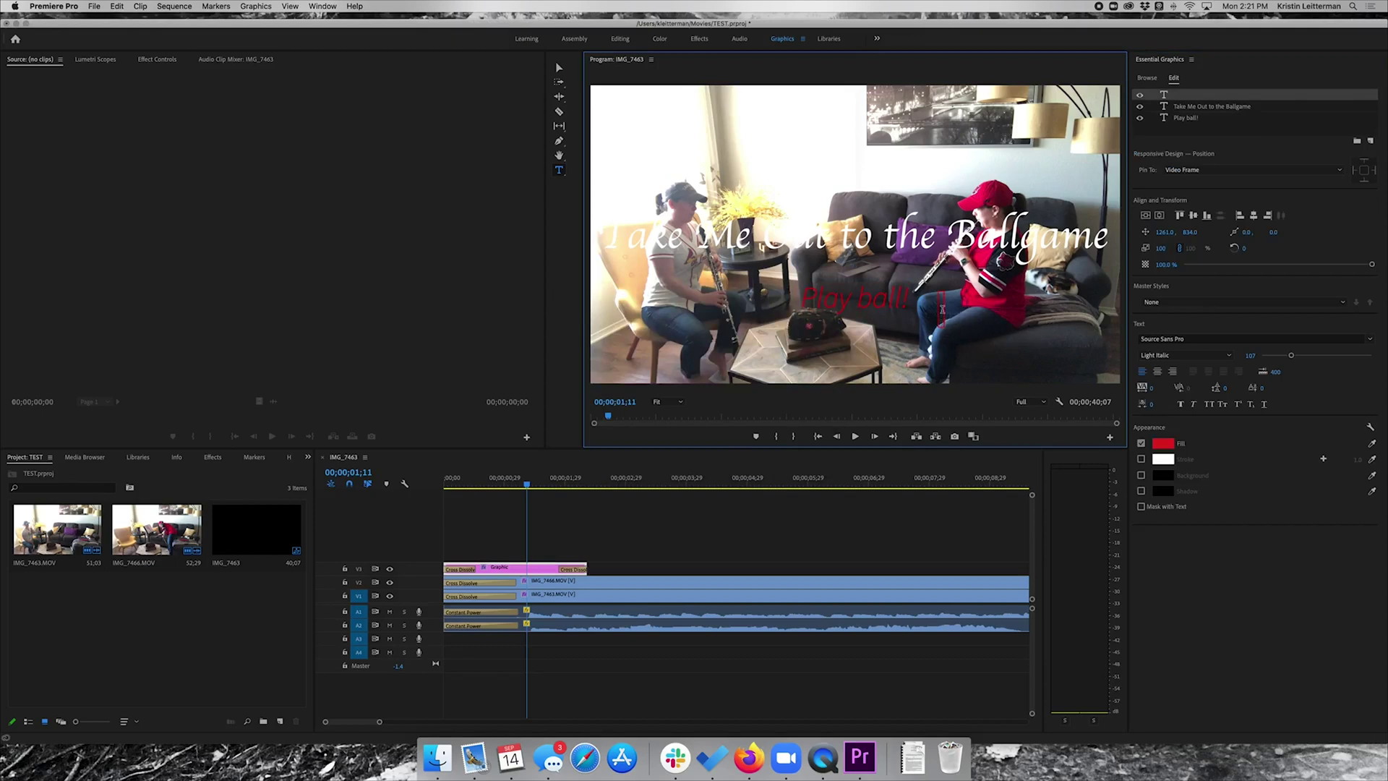
left_click(1197, 94)
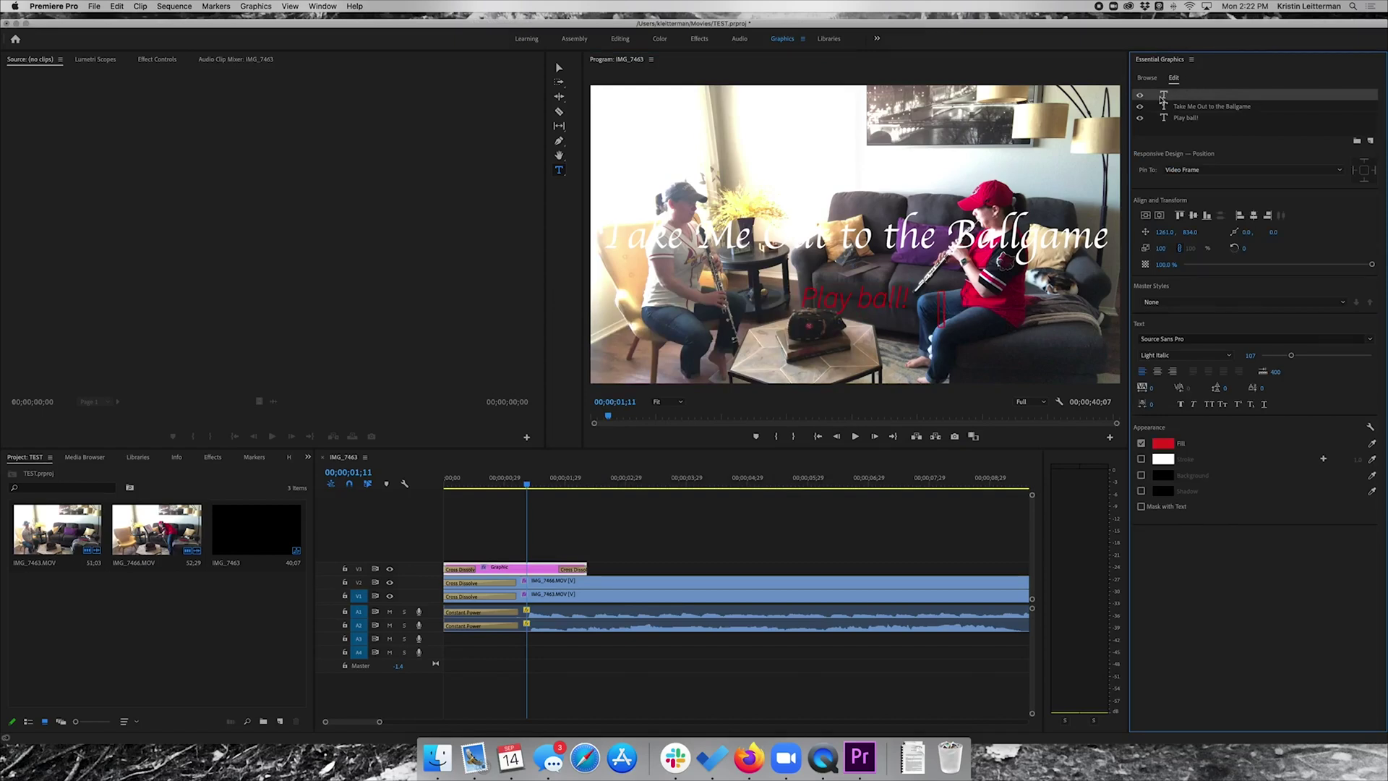
left_click(942, 313)
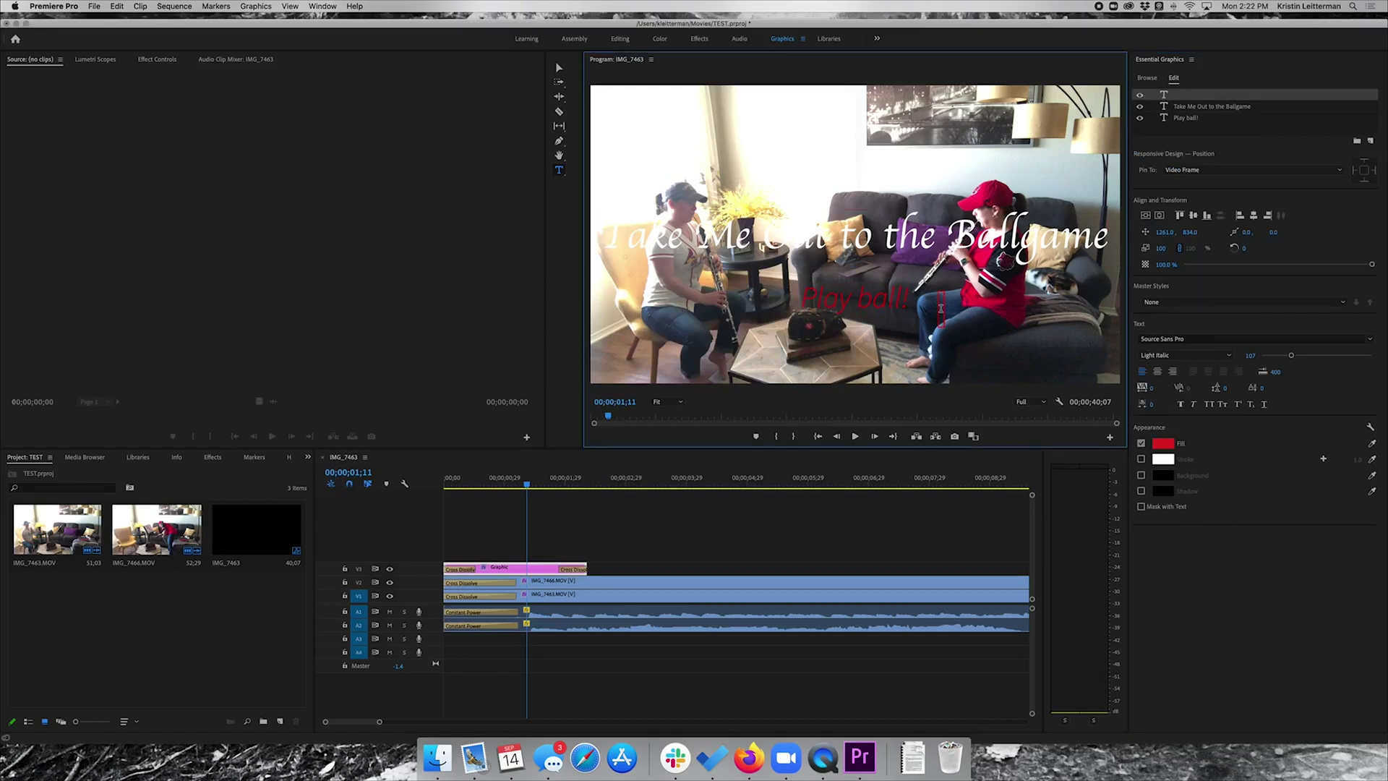
left_click_drag(940, 309, 1036, 300)
left_click(1163, 96)
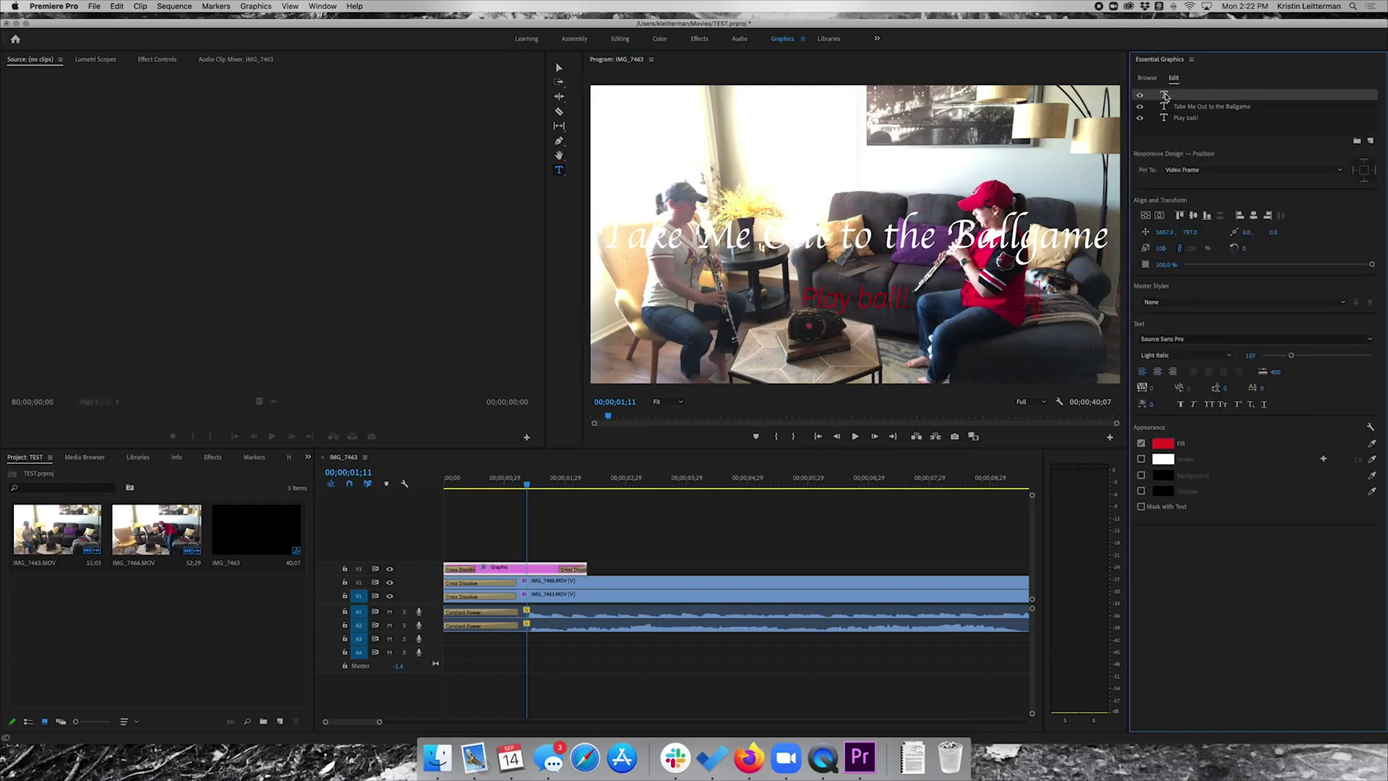
left_click(1141, 95)
Play the sequence from the start to check the title and the opening fades
left_click(818, 436)
left_click(855, 436)
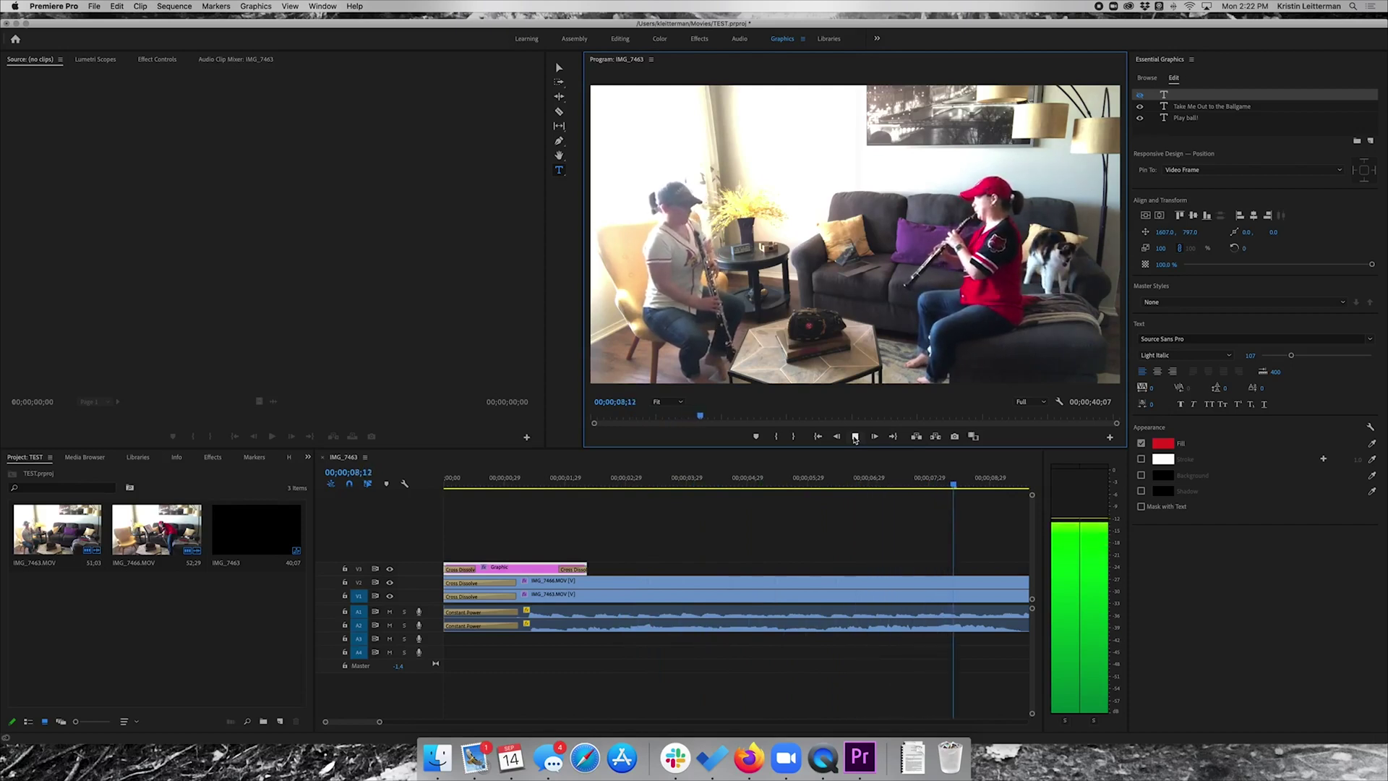
left_click(854, 437)
Play the end of the sequence from 00;00;35;01 to check the closing video and audio fades
scroll(844, 548, "right", 8)
scroll(845, 547, "right", 10)
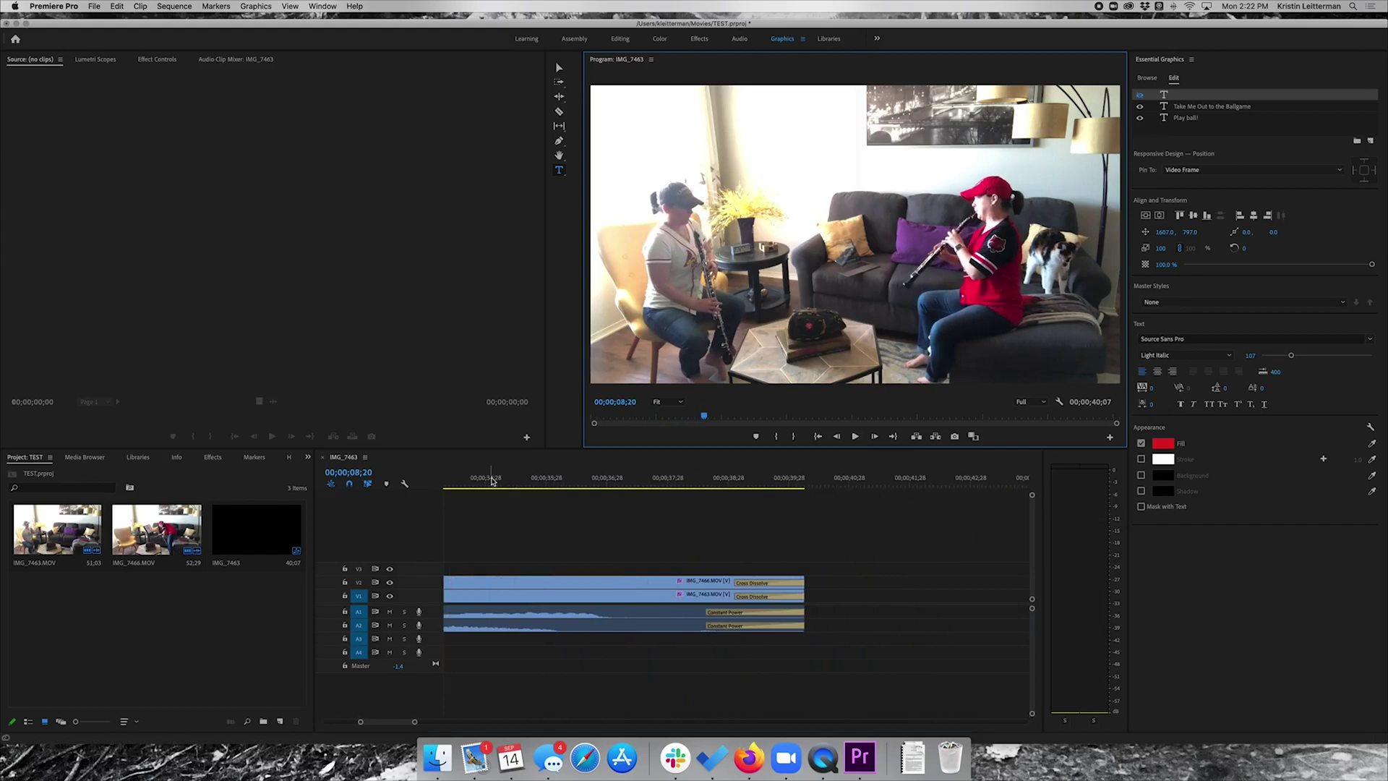
left_click(492, 480)
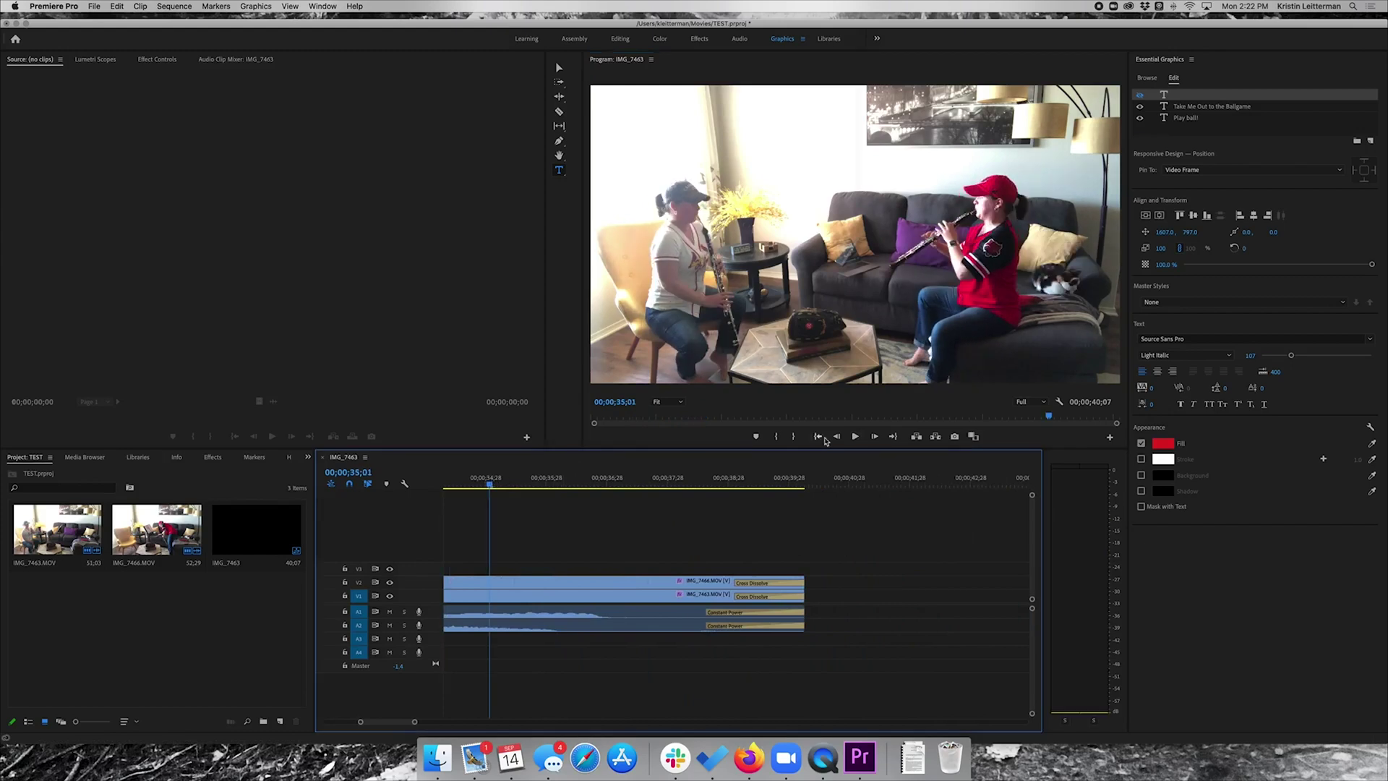
left_click(855, 436)
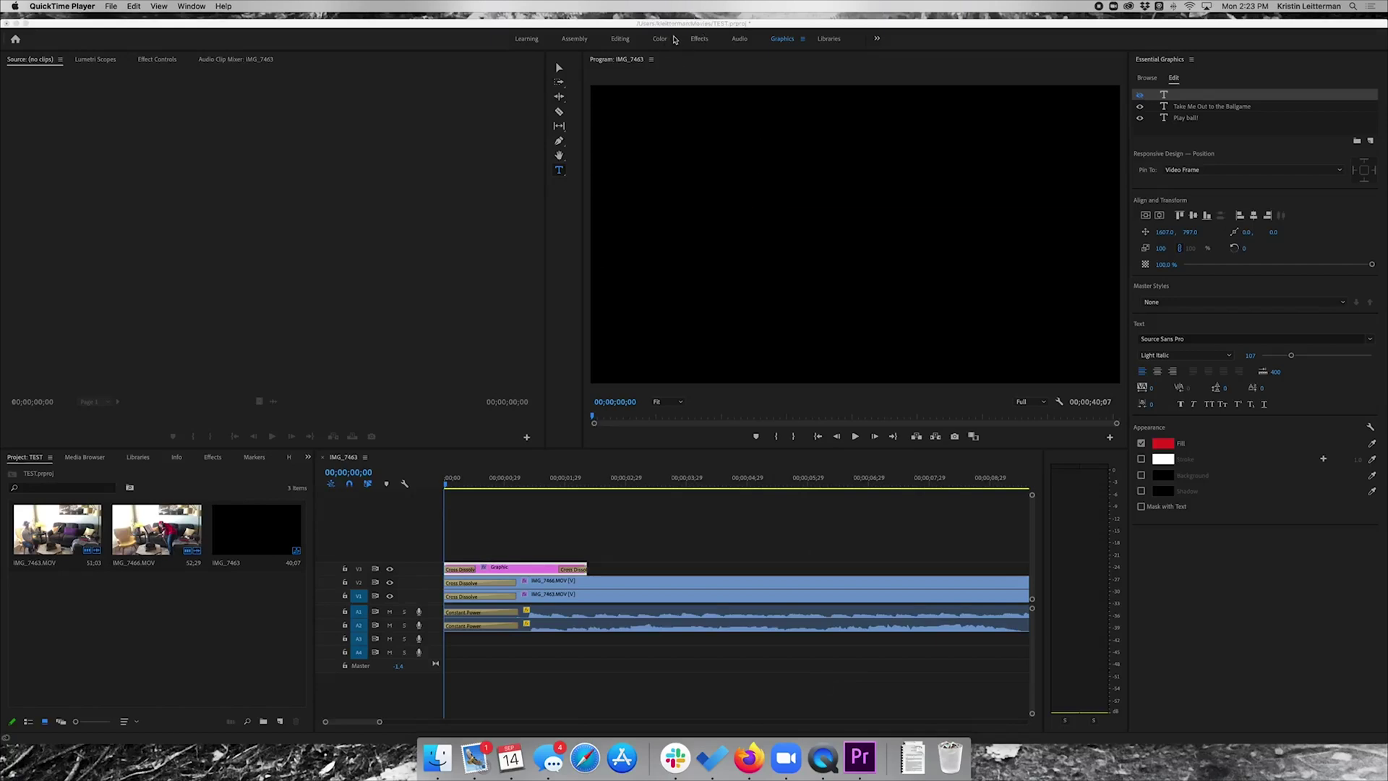
Switch to the Editing workspace and move the playhead to 00;00;00;29, within the opening title
left_click(620, 42)
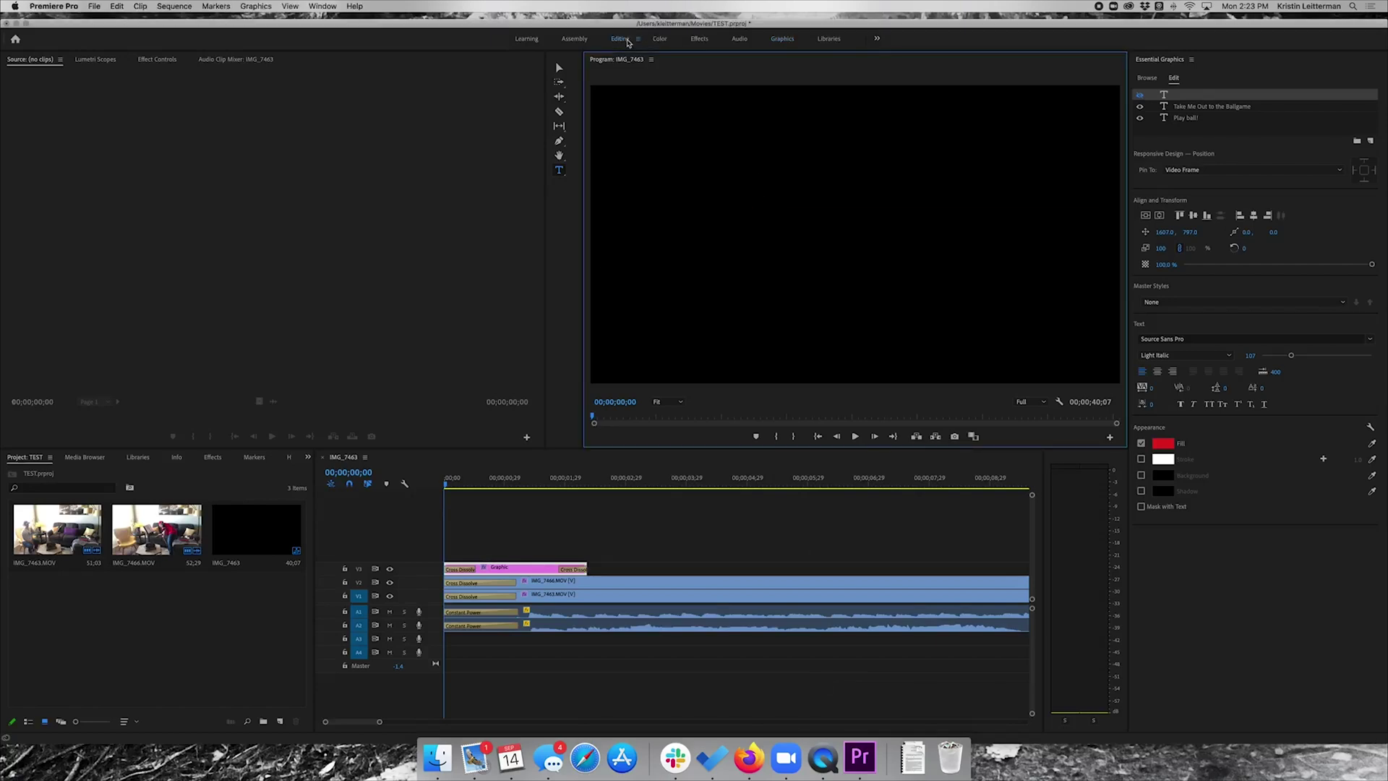
left_click(626, 41)
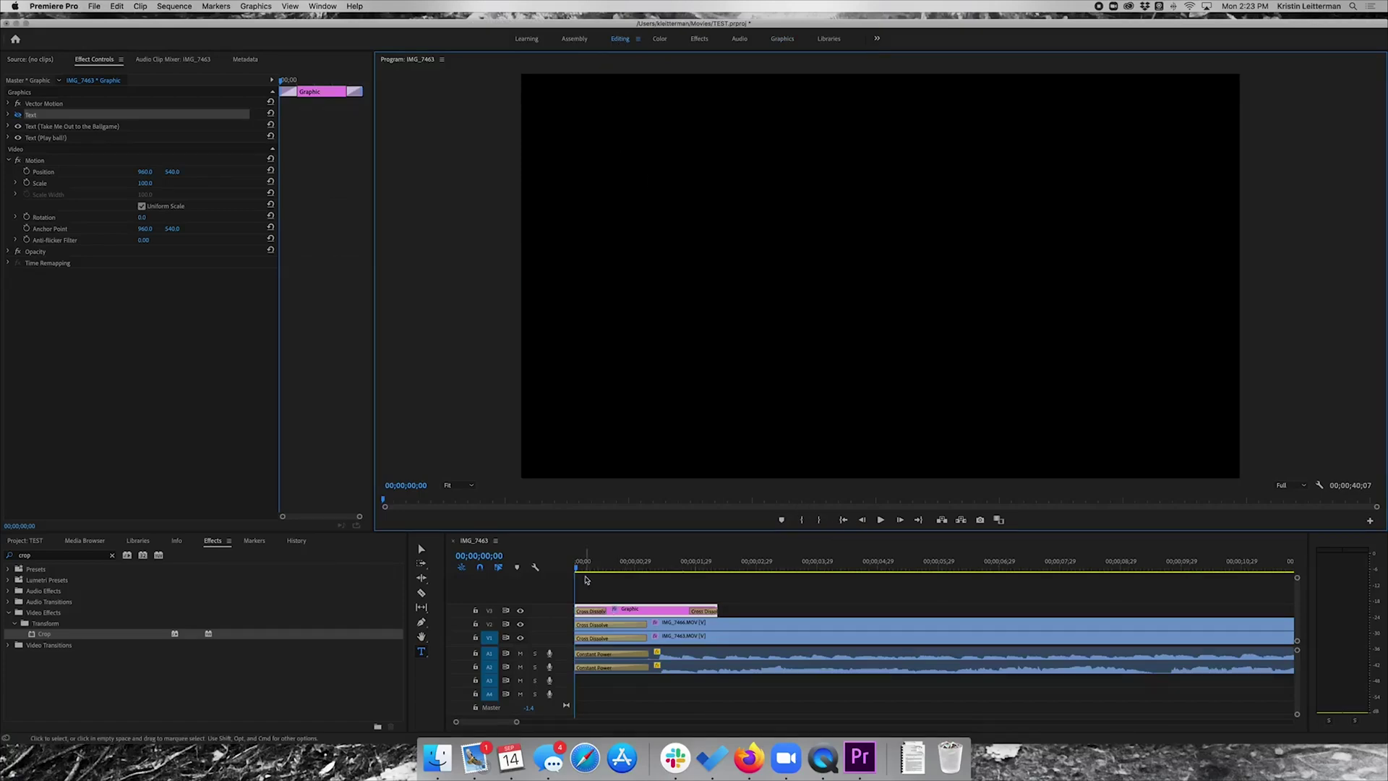
left_click(578, 573)
left_click_drag(579, 572, 634, 571)
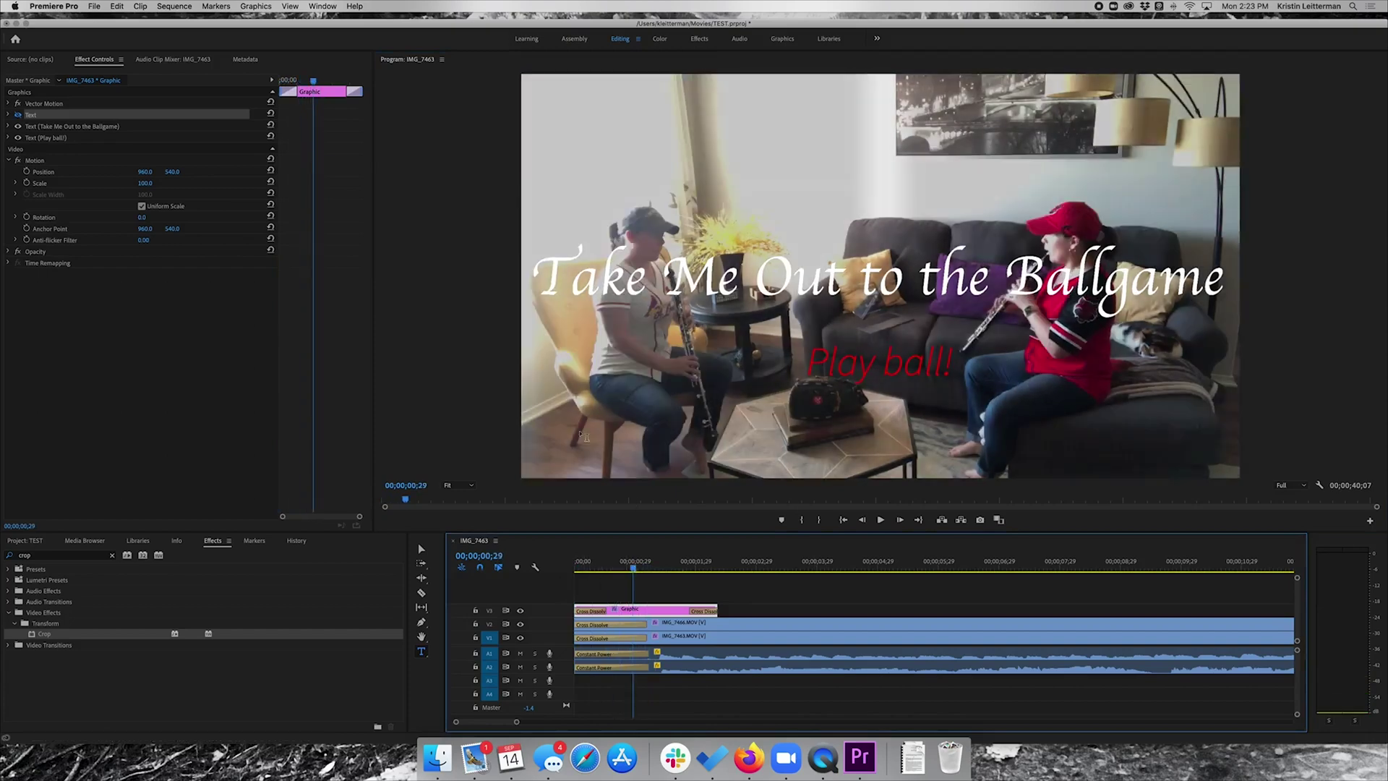
Open the media export settings for the sequence and keep the QuickTime format with the Adobe Stock HD with Audio preset
left_click(96, 8)
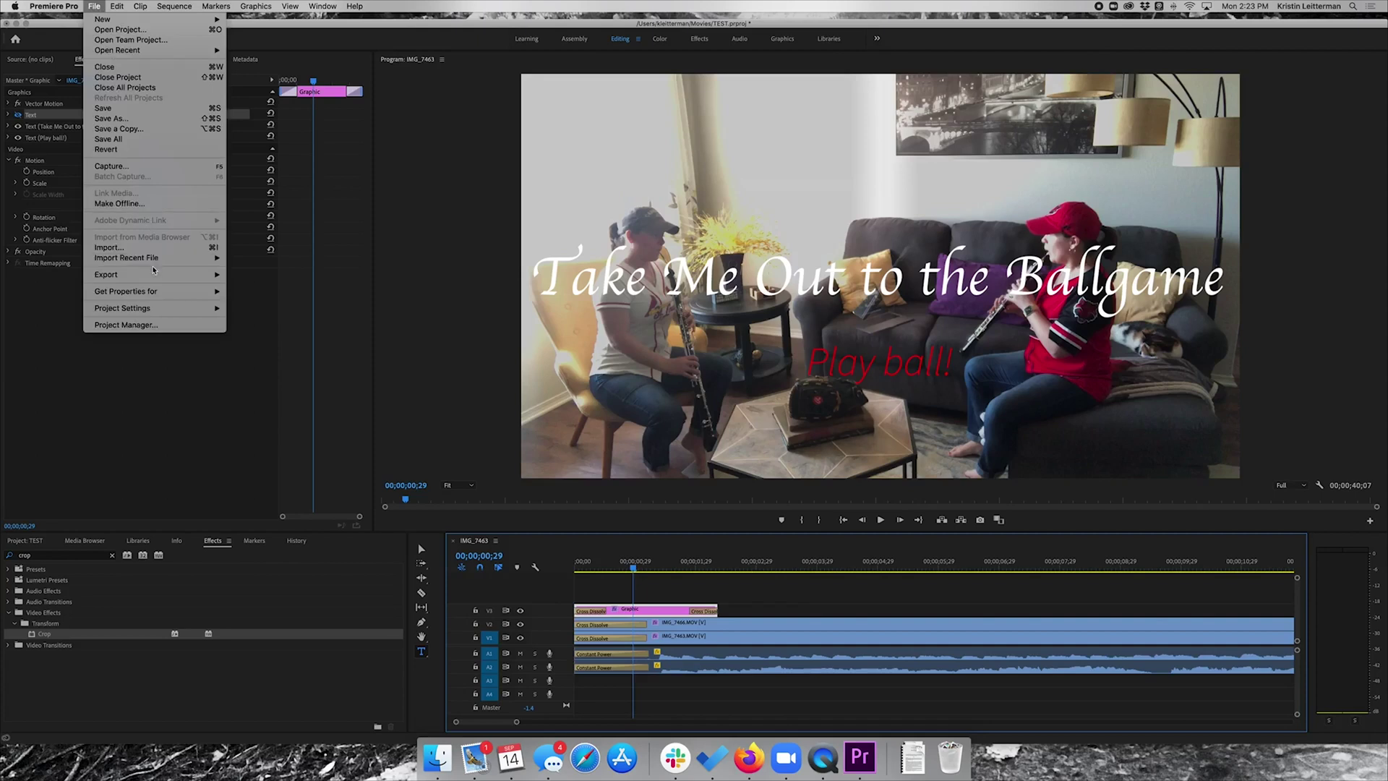
mouse_move(152, 279)
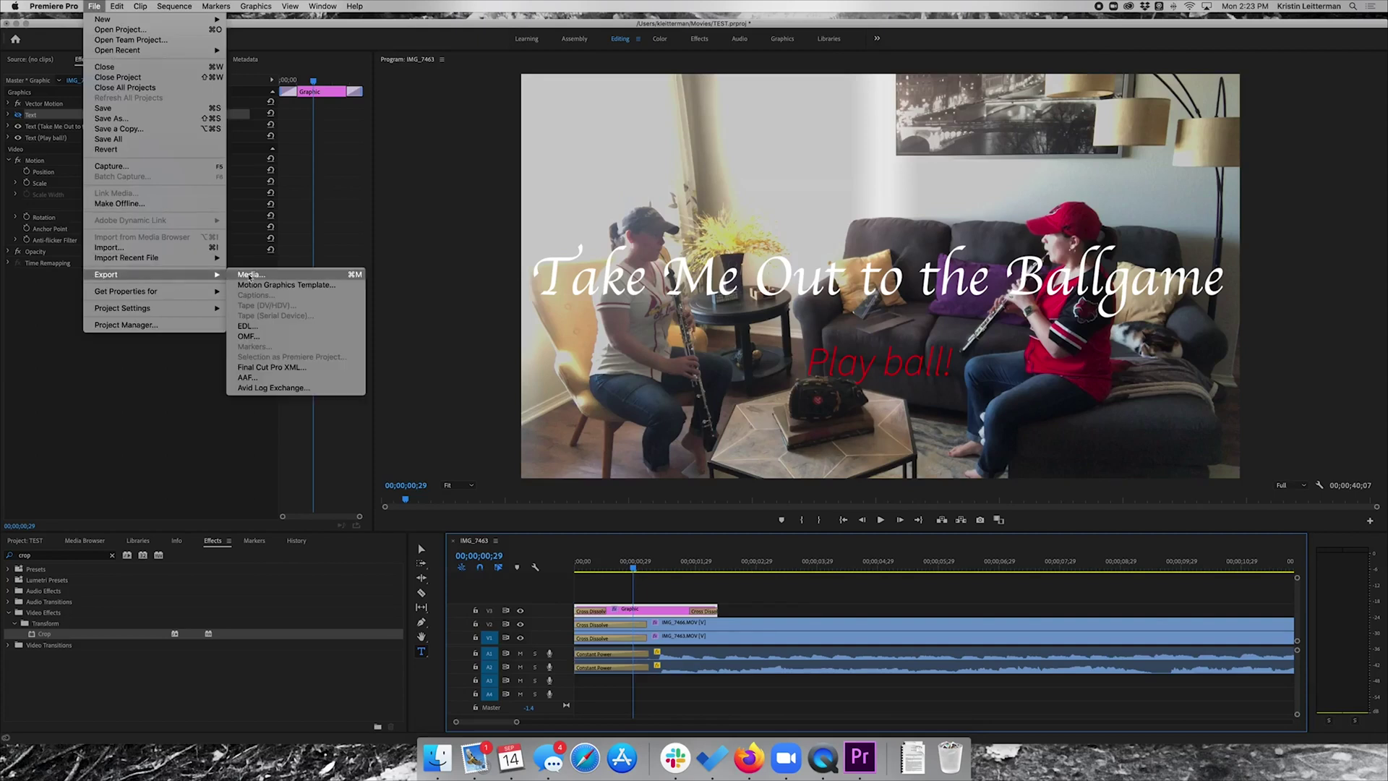
left_click(249, 275)
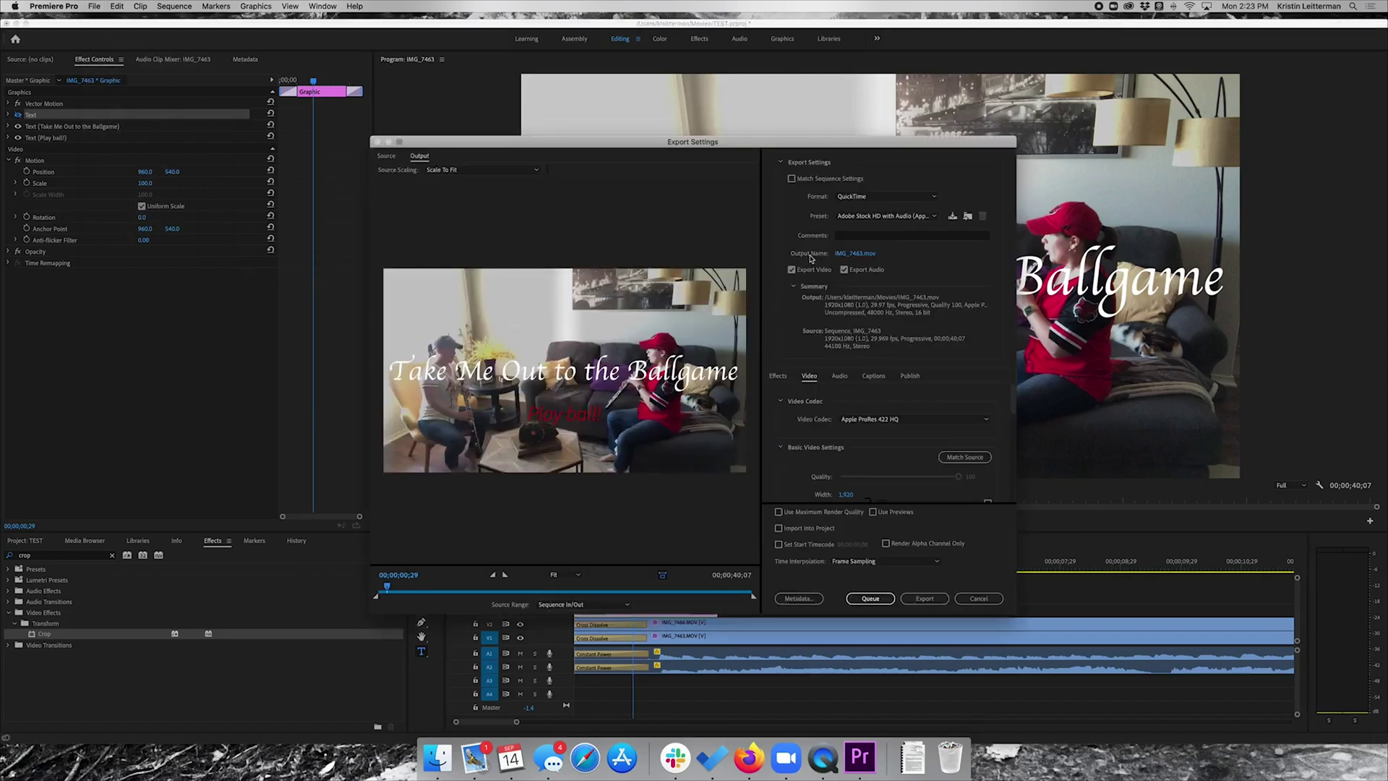
left_click(861, 198)
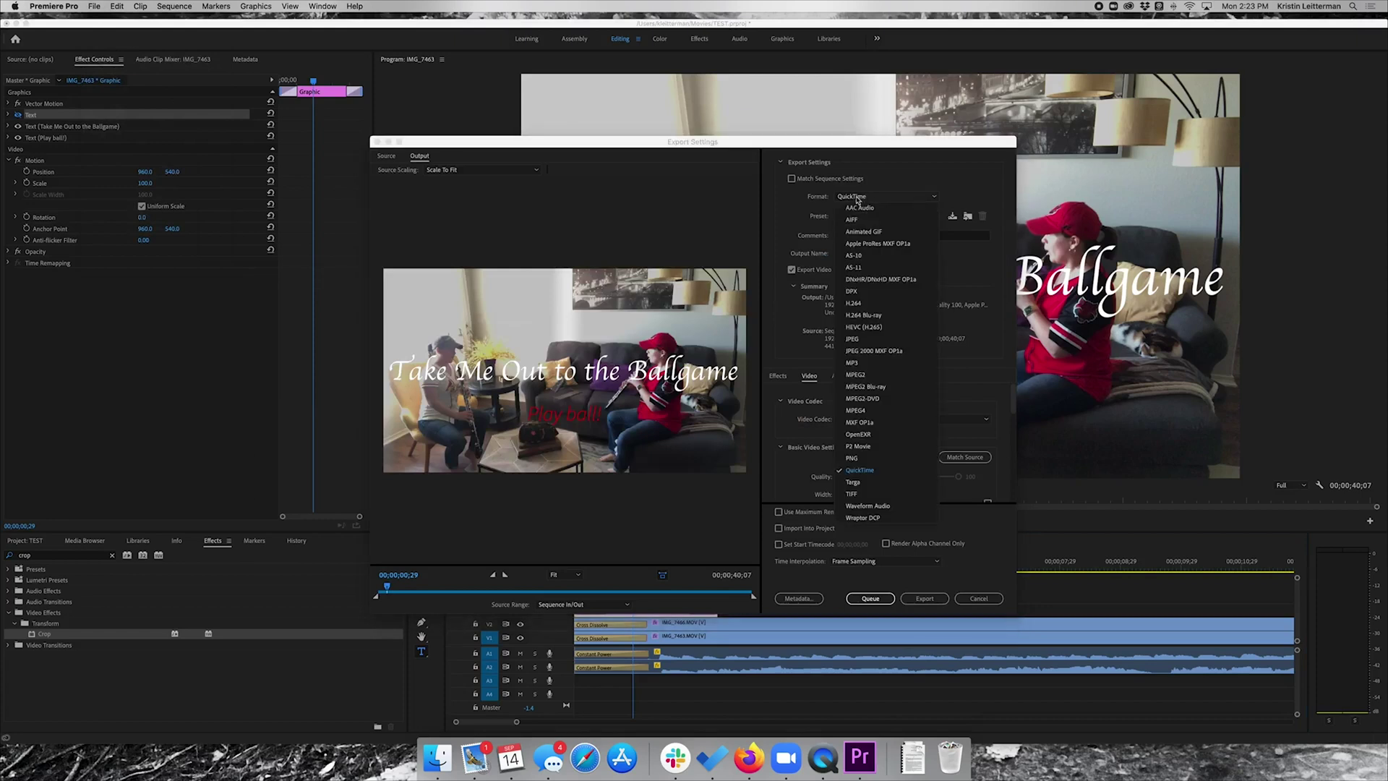
left_click(872, 199)
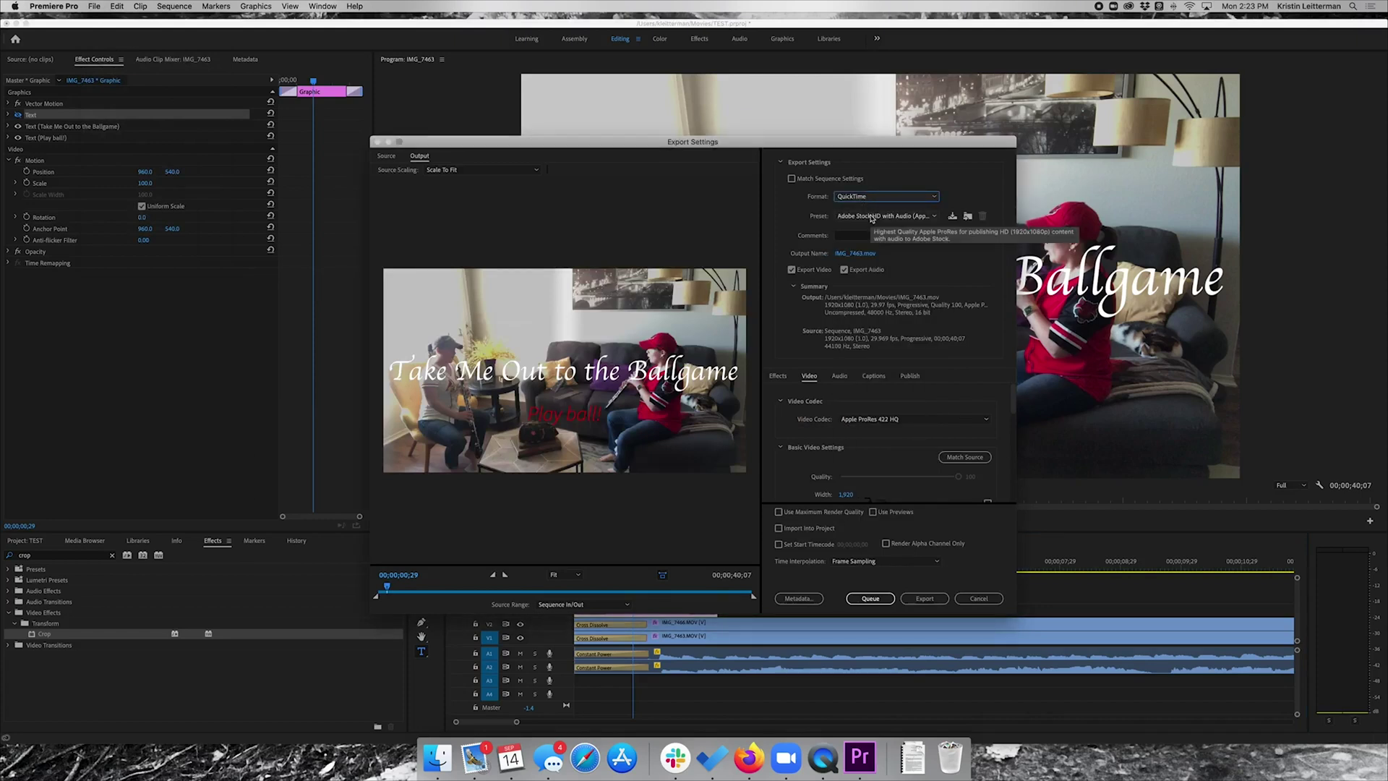
left_click(872, 217)
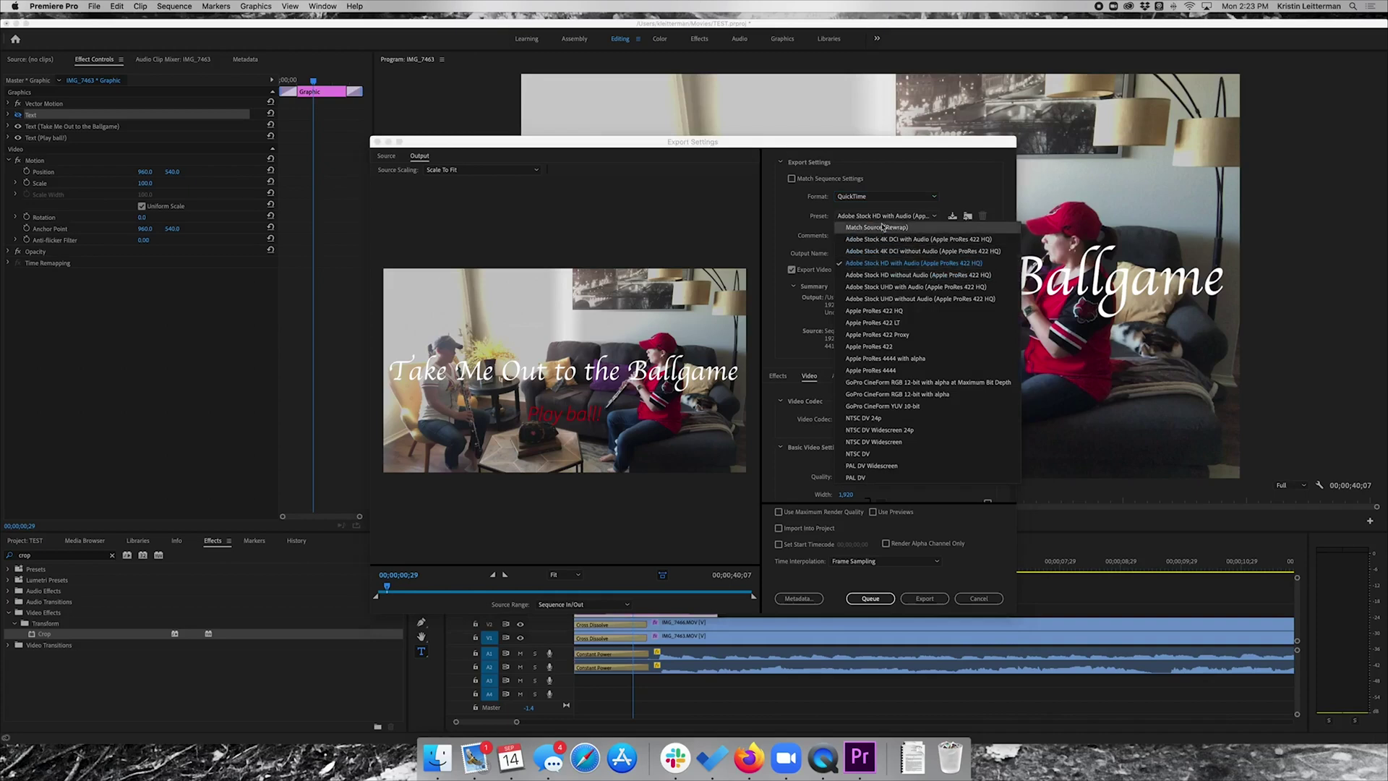
left_click(882, 217)
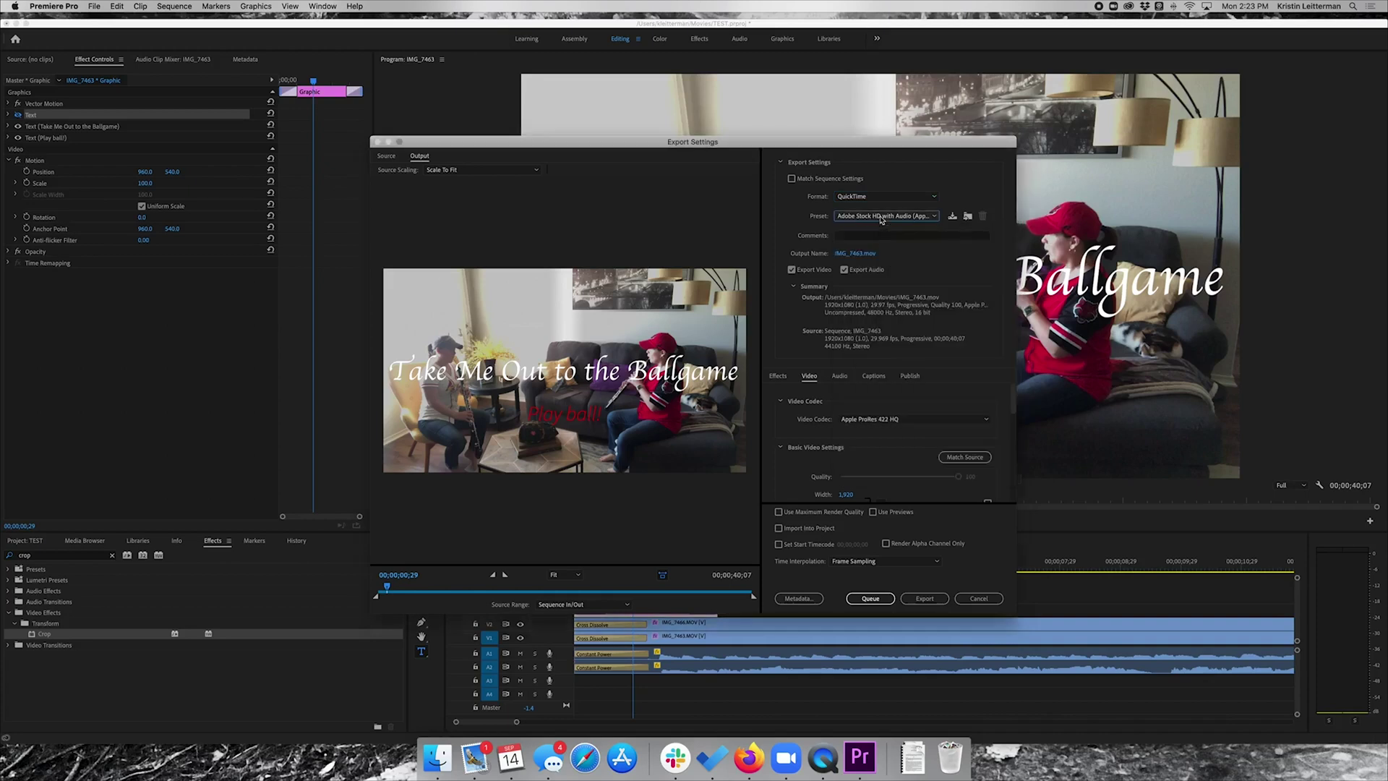
Name the output file TEST with the Desktop as its save location, and export the sequence immediately
left_click(855, 255)
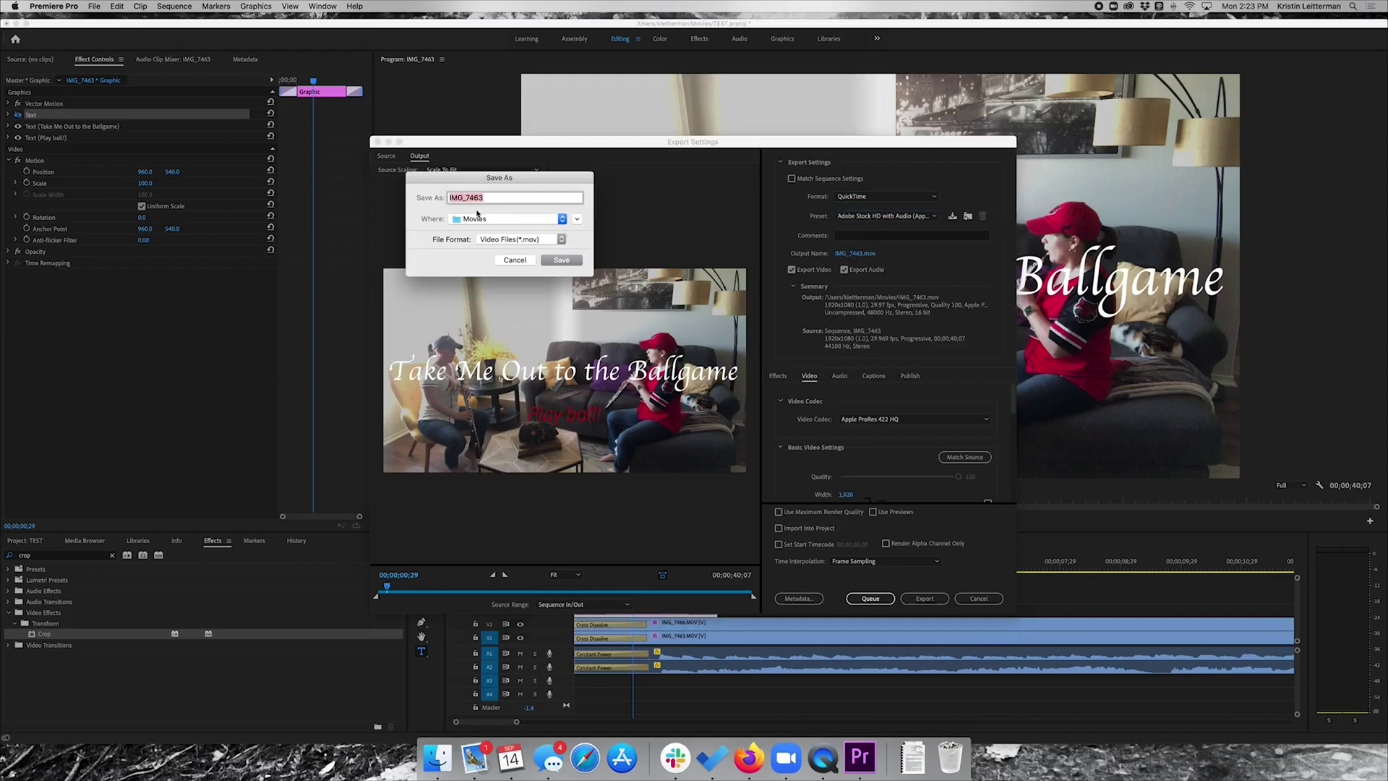
type("TEST")
left_click(466, 217)
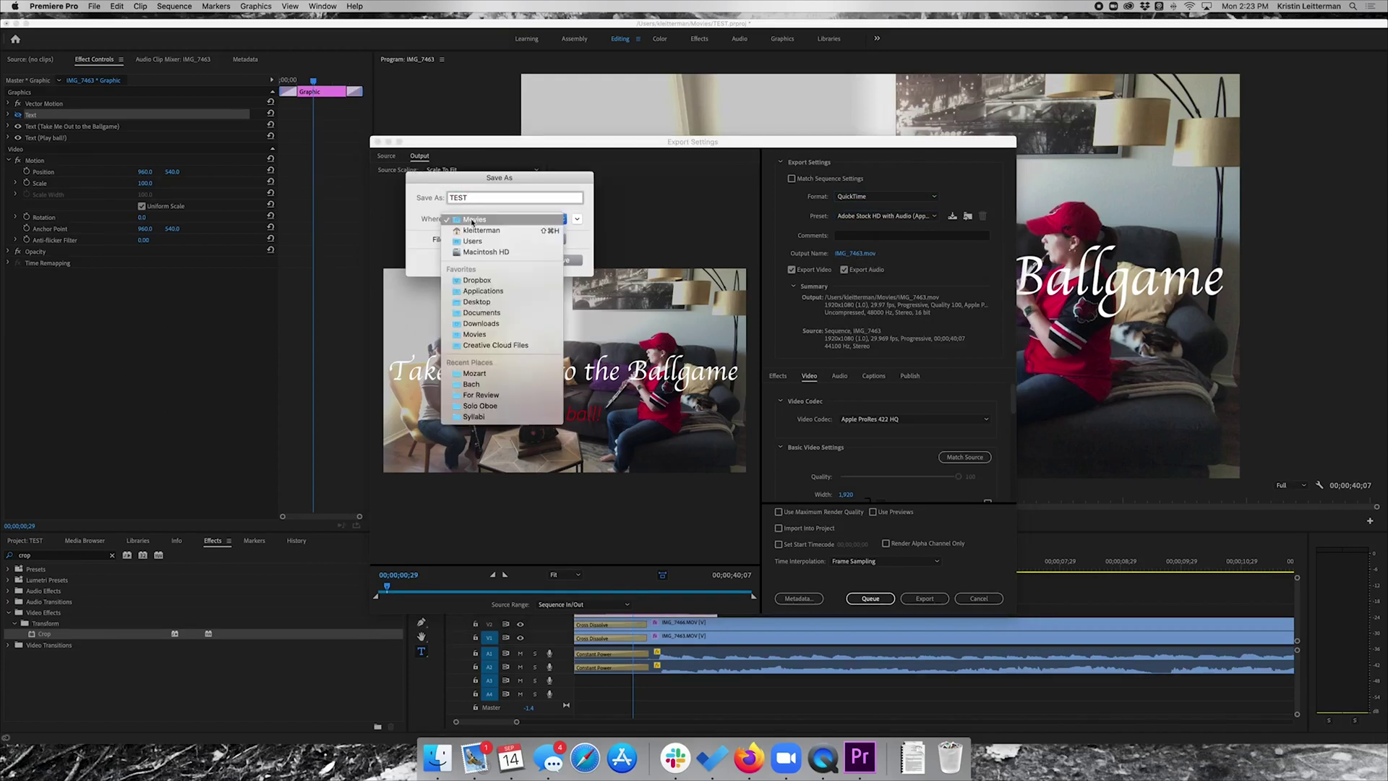
left_click(523, 301)
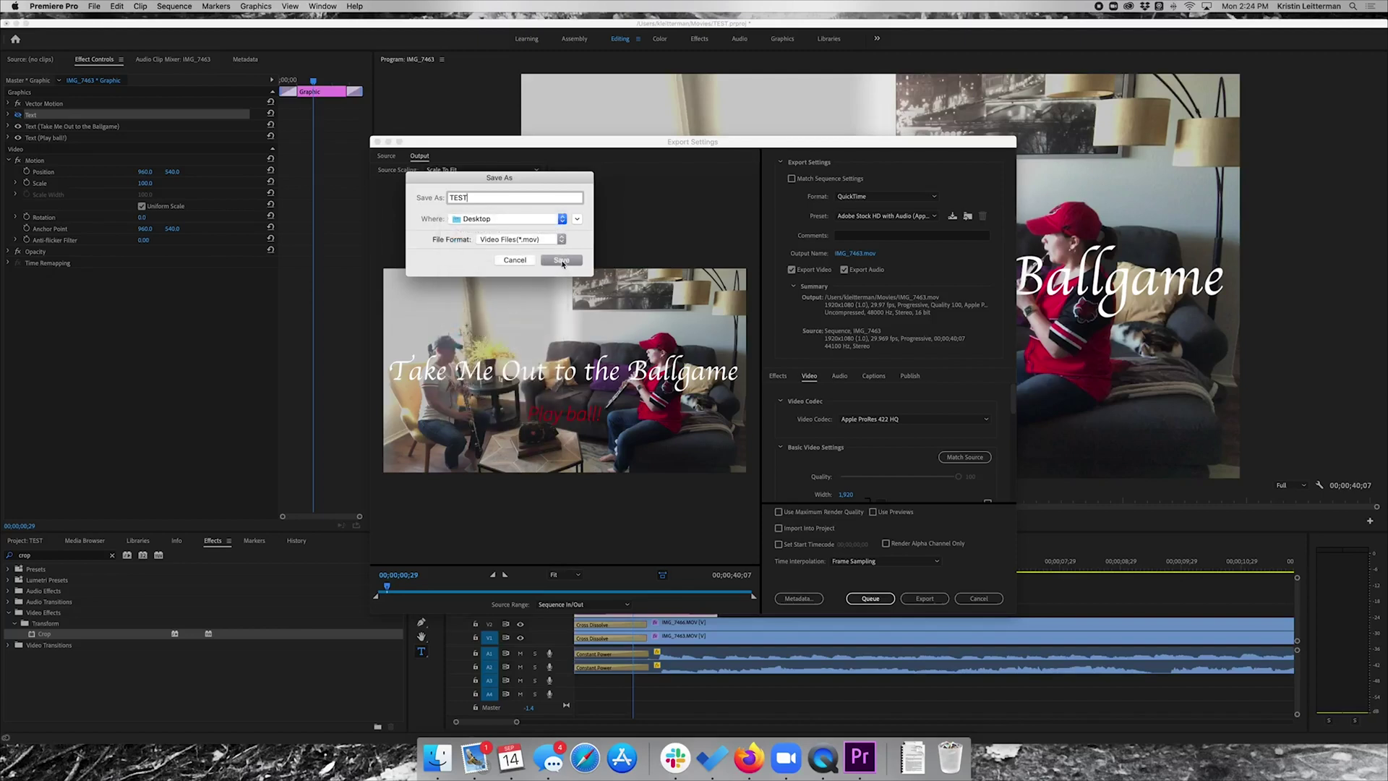
left_click(562, 260)
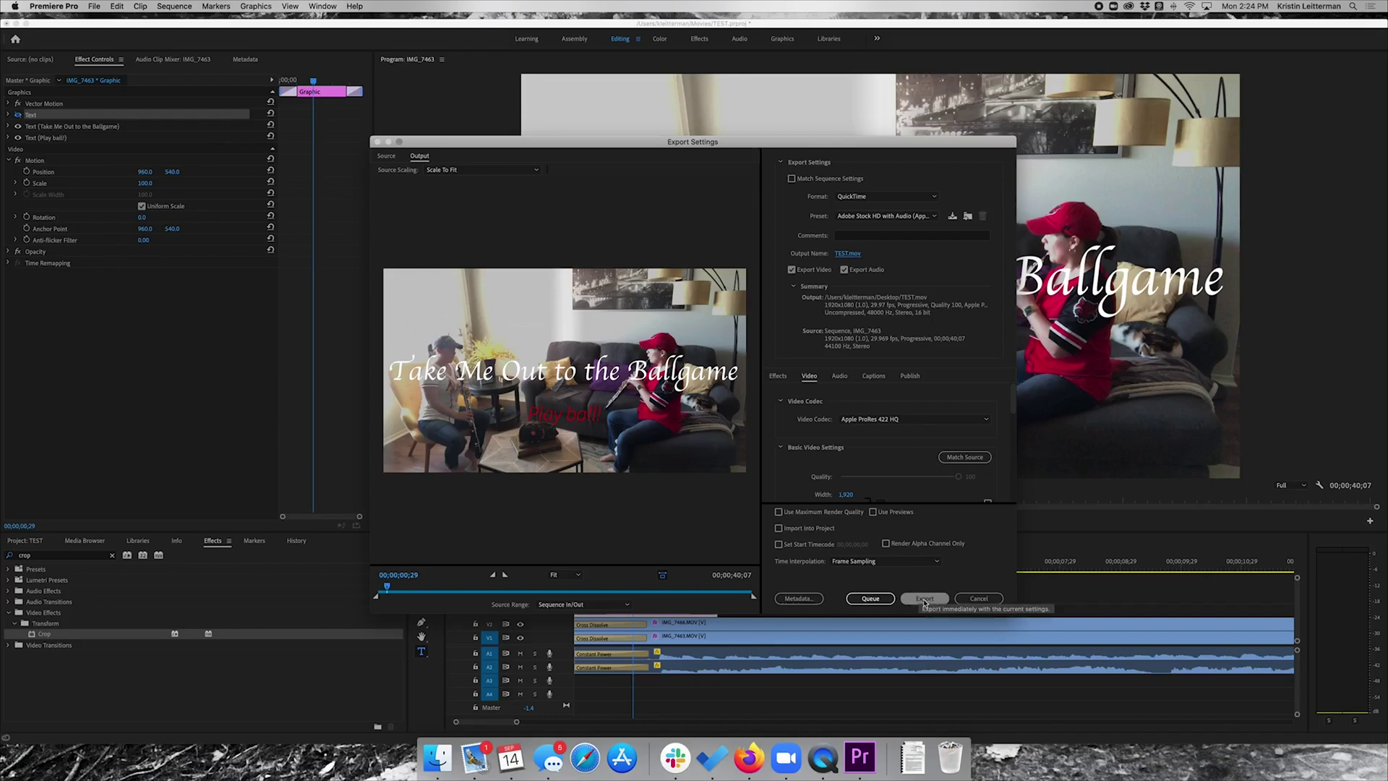
left_click(925, 600)
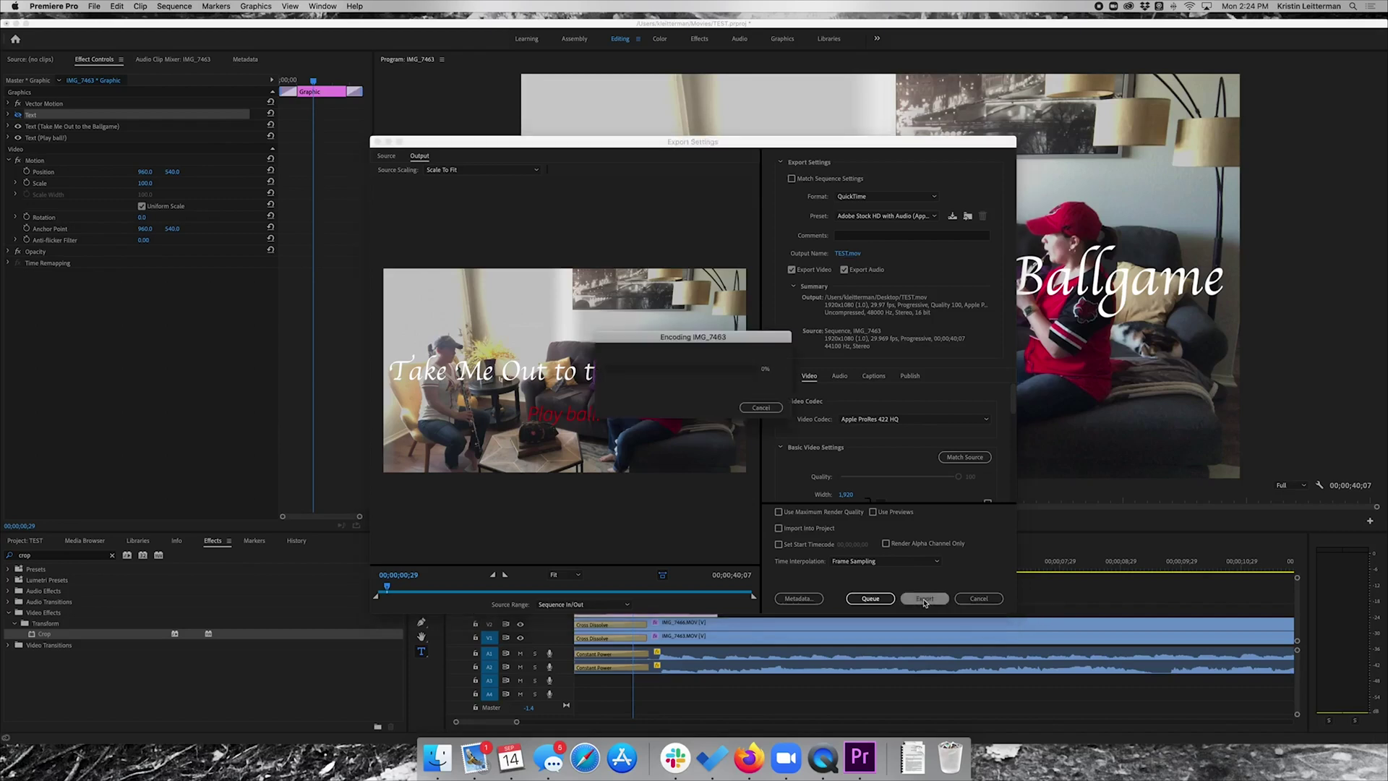